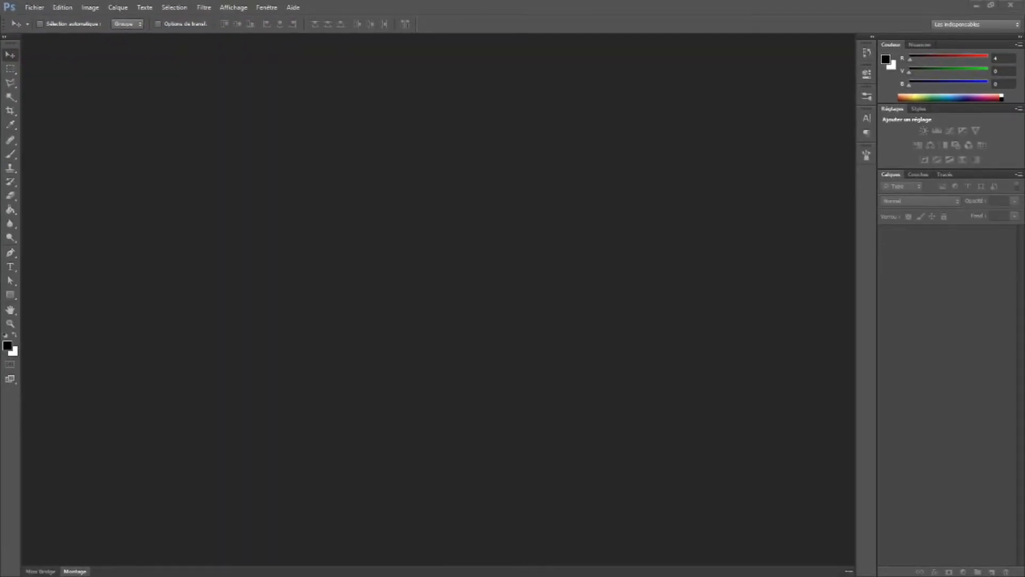
Create a new document named Compo, 1920 by 1080 pixels, at 72 pixels per inch with a white background
{"action": "left_click", "coordinate": [34, 7]}
{"action": "left_click", "coordinate": [50, 17]}
{"action": "double_click", "coordinate": [435, 194]}
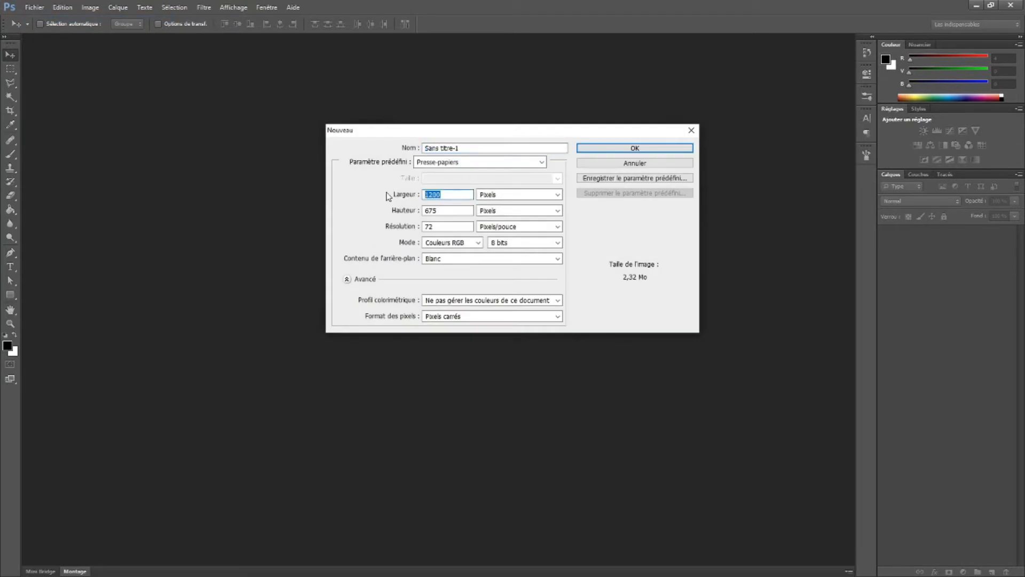
{"action": "type", "text": "1920"}
{"action": "type", "text": "1080"}
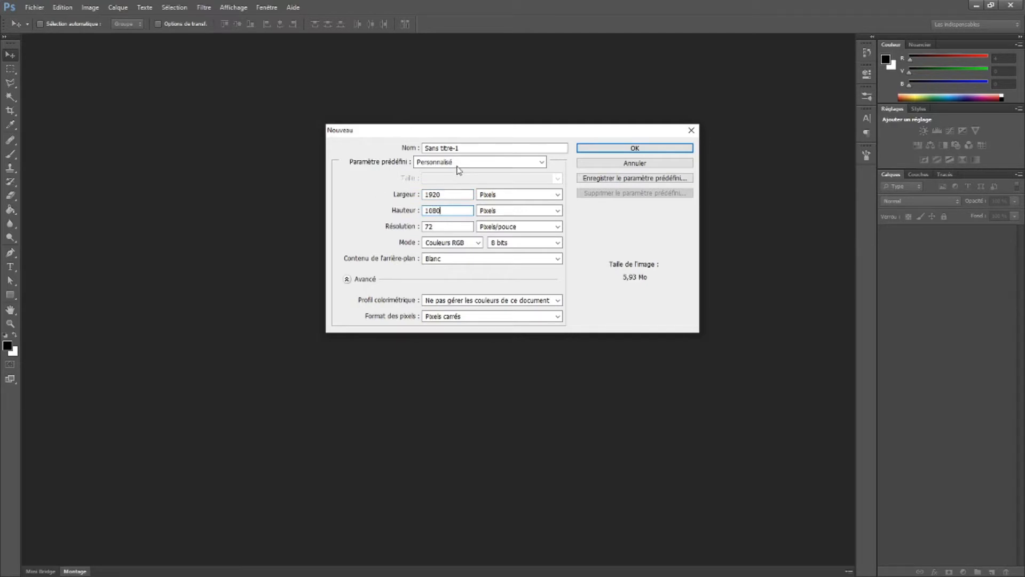
{"action": "left_click_drag", "start_coordinate": [469, 149], "coordinate": [396, 151]}
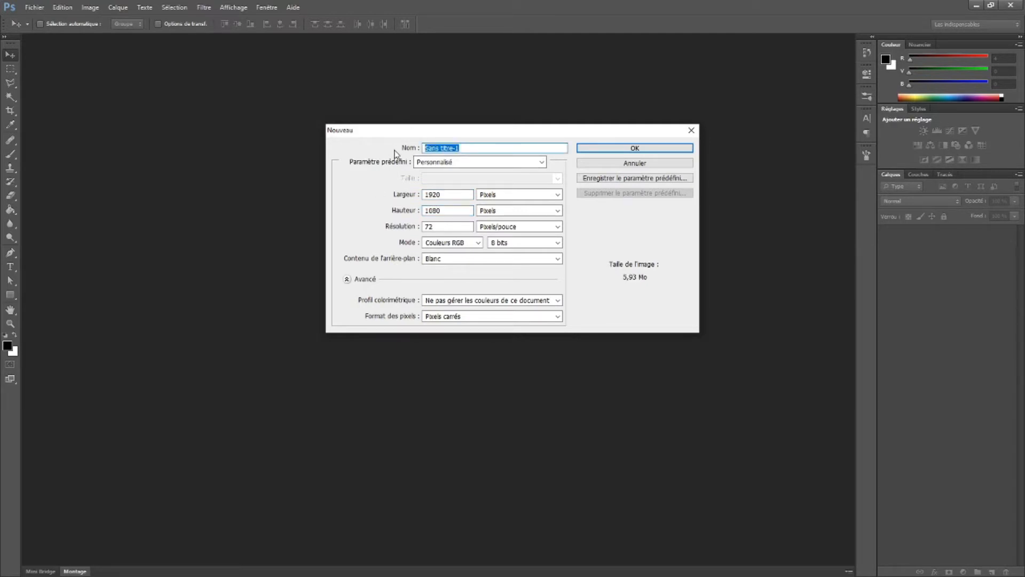
{"action": "type", "text": "Compo"}
{"action": "left_click", "coordinate": [445, 226]}
{"action": "left_click", "coordinate": [586, 147]}
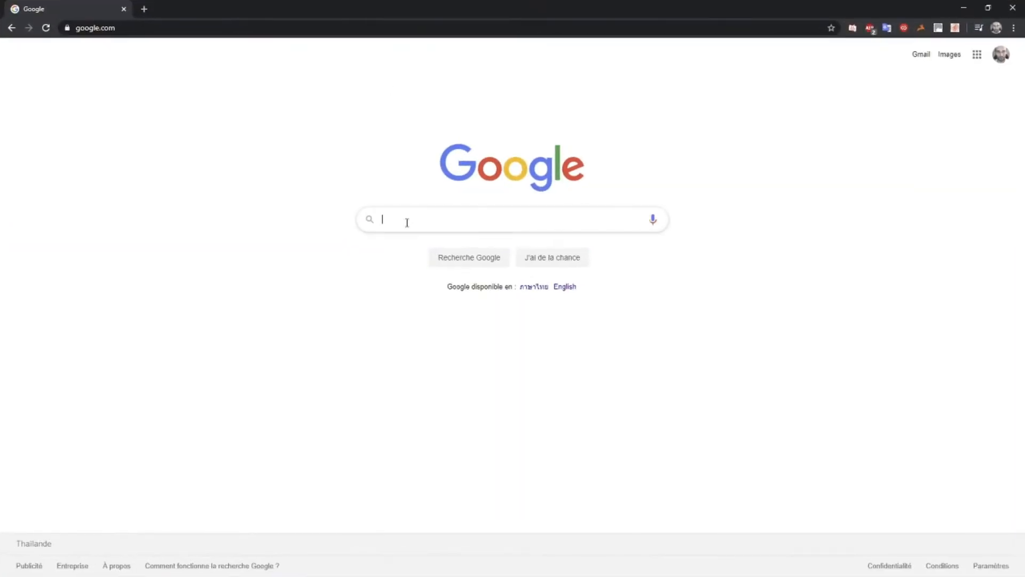
In the web browser, search Google Images for "cloud" and filter the results to large images
{"action": "left_click", "coordinate": [390, 216]}
{"action": "type", "text": "cloud"}
{"action": "key", "text": "Return"}
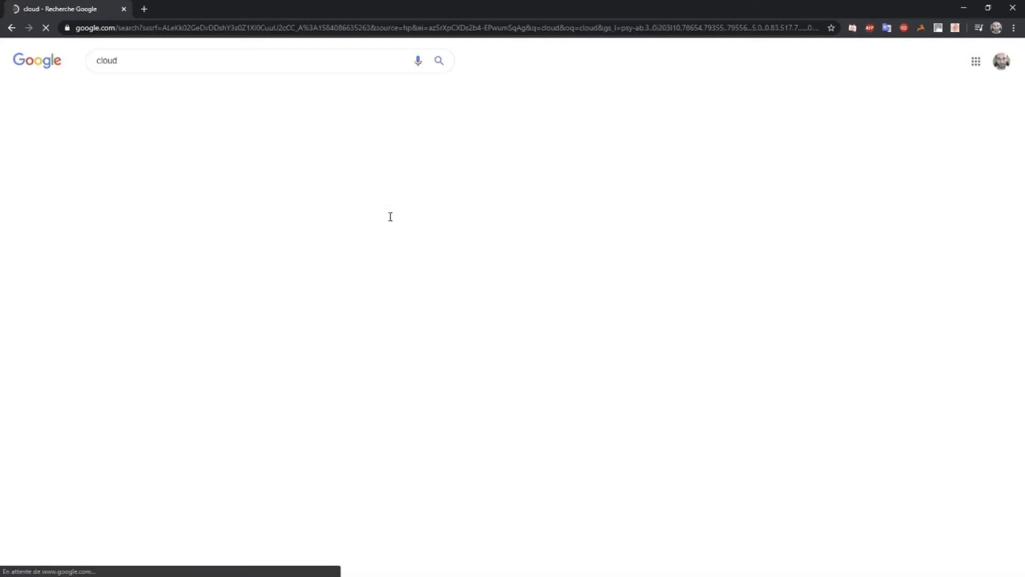
{"action": "left_click", "coordinate": [155, 96]}
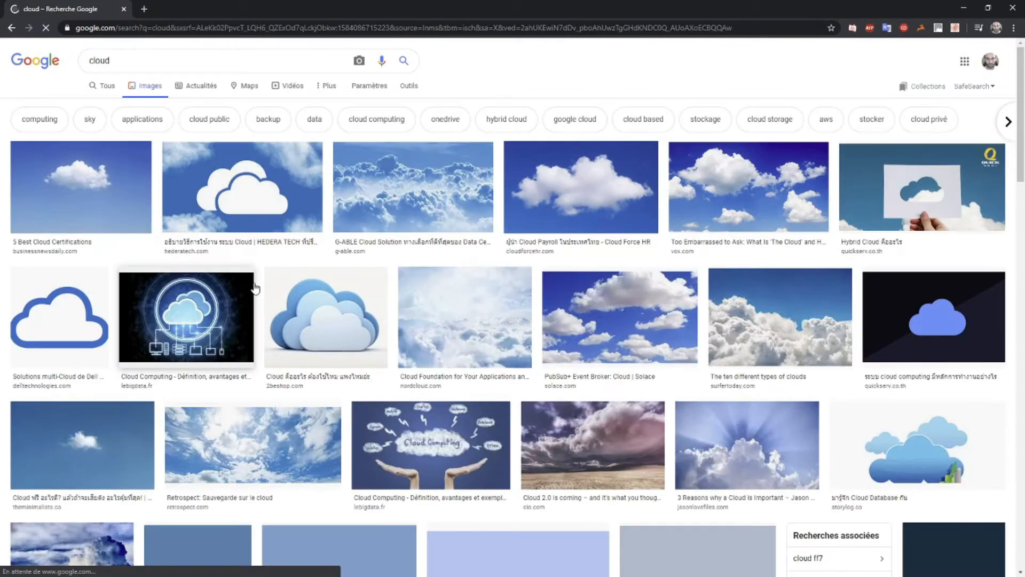
{"action": "left_click", "coordinate": [407, 85]}
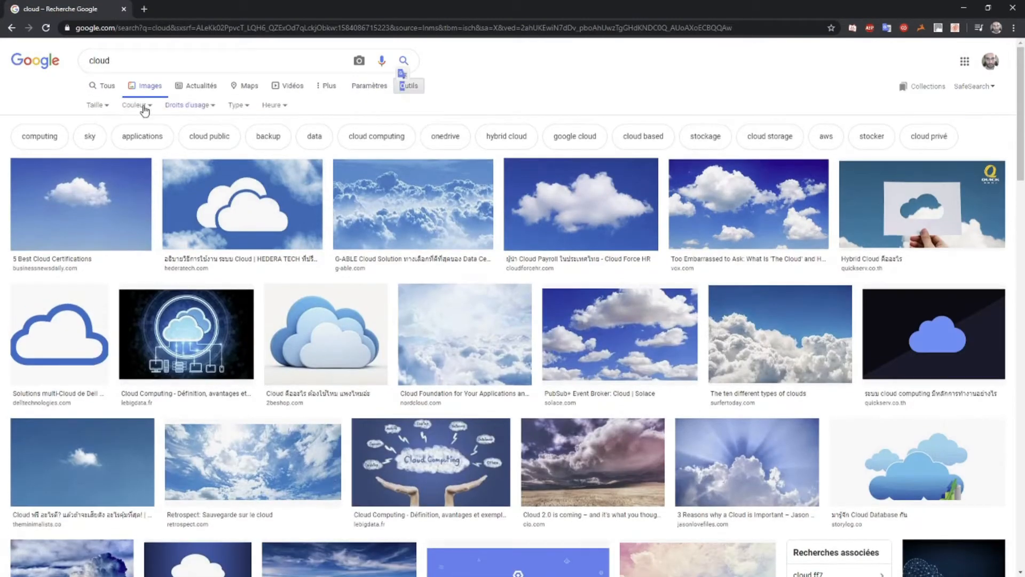
{"action": "left_click", "coordinate": [97, 104]}
{"action": "left_click", "coordinate": [104, 137]}
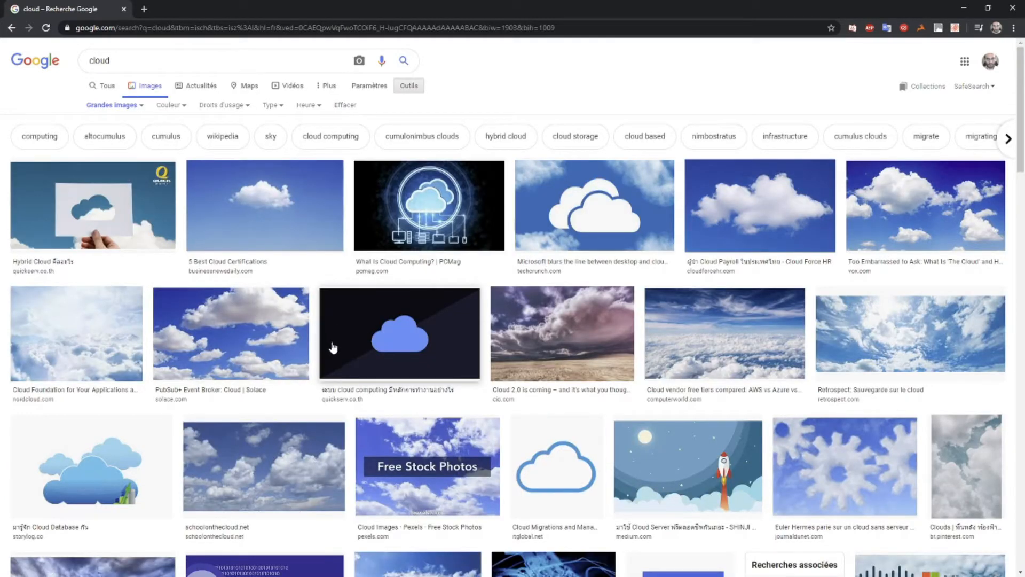
Copy the Computerworld picture of a sea of clouds under a blue sky from the results
{"action": "left_click", "coordinate": [717, 345]}
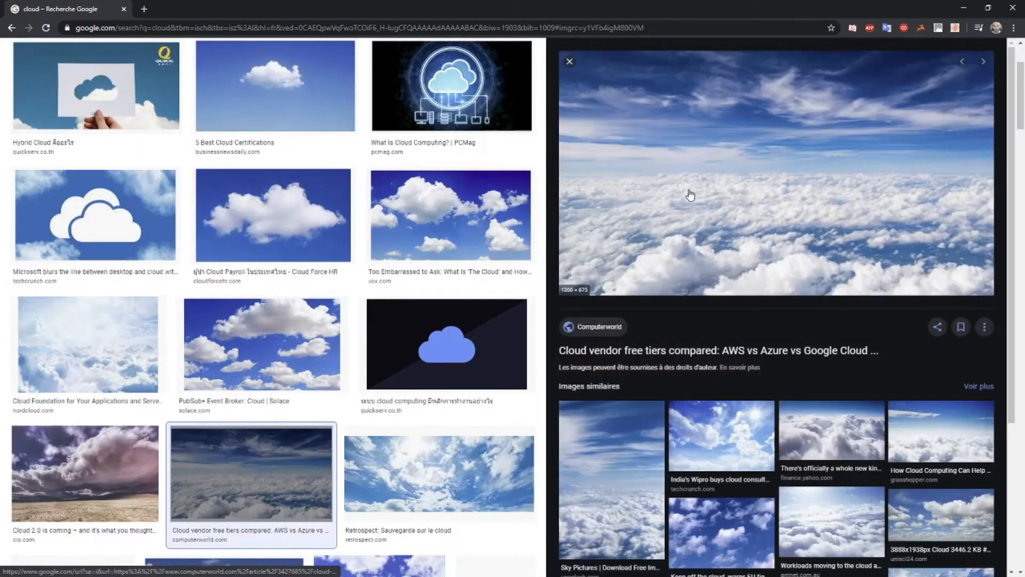
{"action": "right_click", "coordinate": [690, 191]}
{"action": "left_click", "coordinate": [723, 302]}
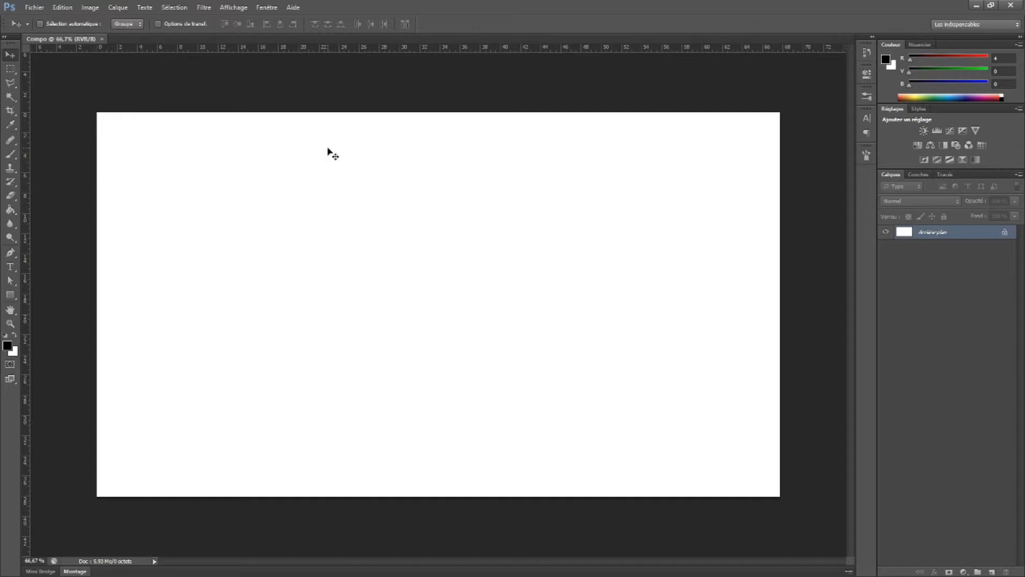
In Photoshop, paste the cloud picture into Compo and scale it to 160% so it fills the canvas
{"action": "key", "text": "ctrl+v"}
{"action": "key", "text": "ctrl+t"}
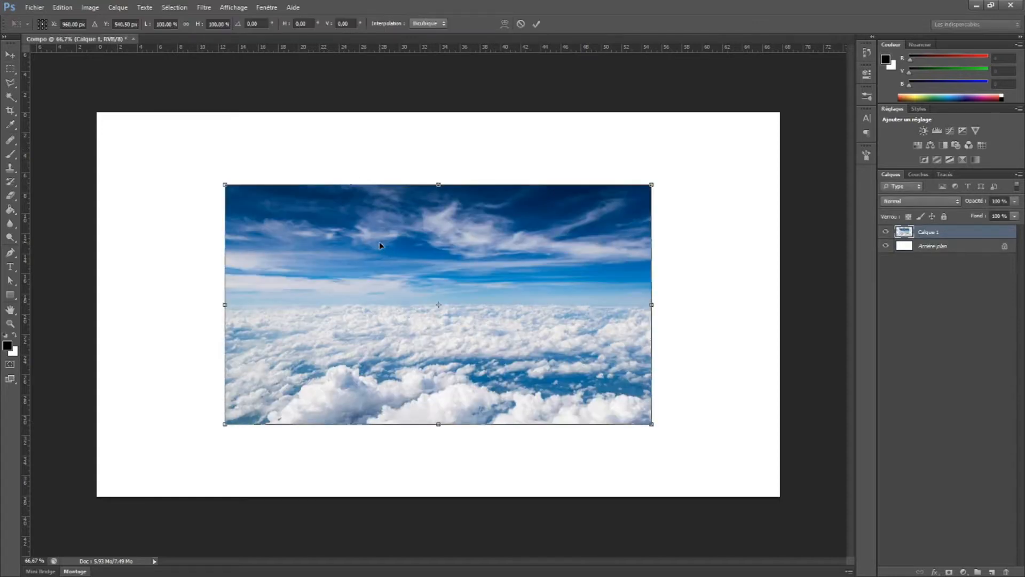
{"action": "left_click_drag", "start_coordinate": [225, 184], "coordinate": [96, 112]}
{"action": "left_click_drag", "start_coordinate": [652, 424], "coordinate": [781, 494]}
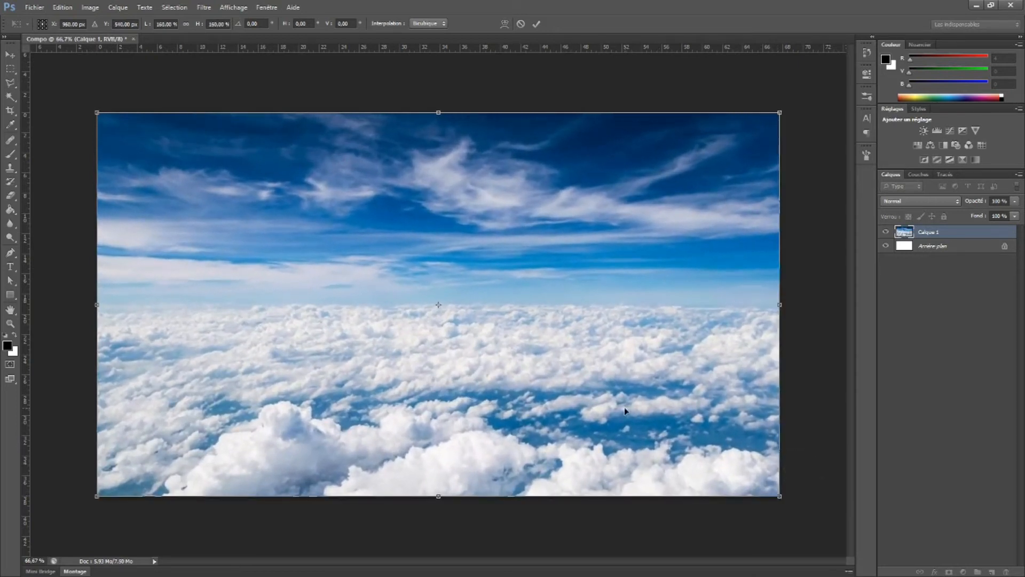
{"action": "key", "text": "Return"}
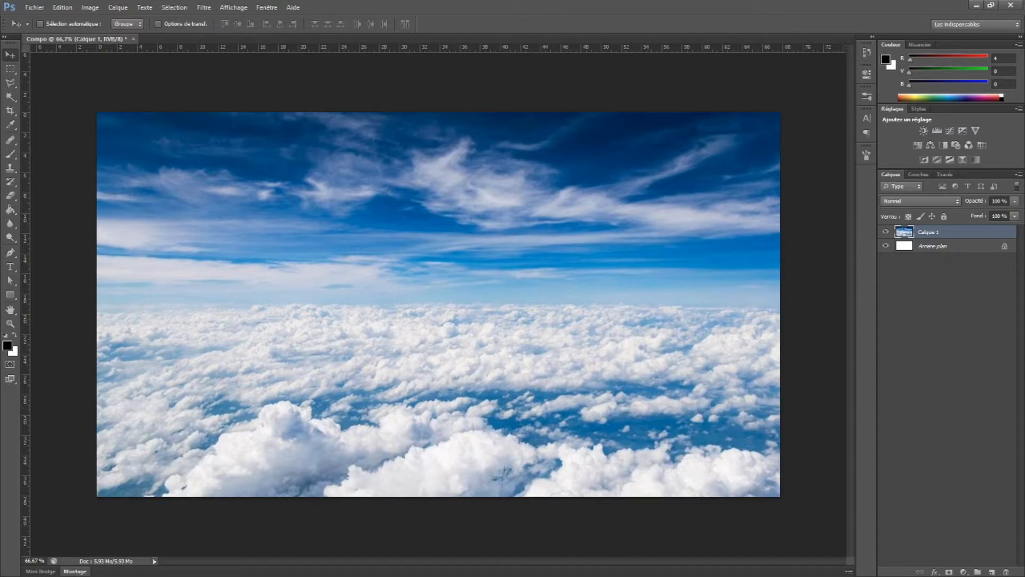
Return to the browser and search Google Images for "space", replacing the cloud query
{"action": "key", "text": "alt+Tab"}
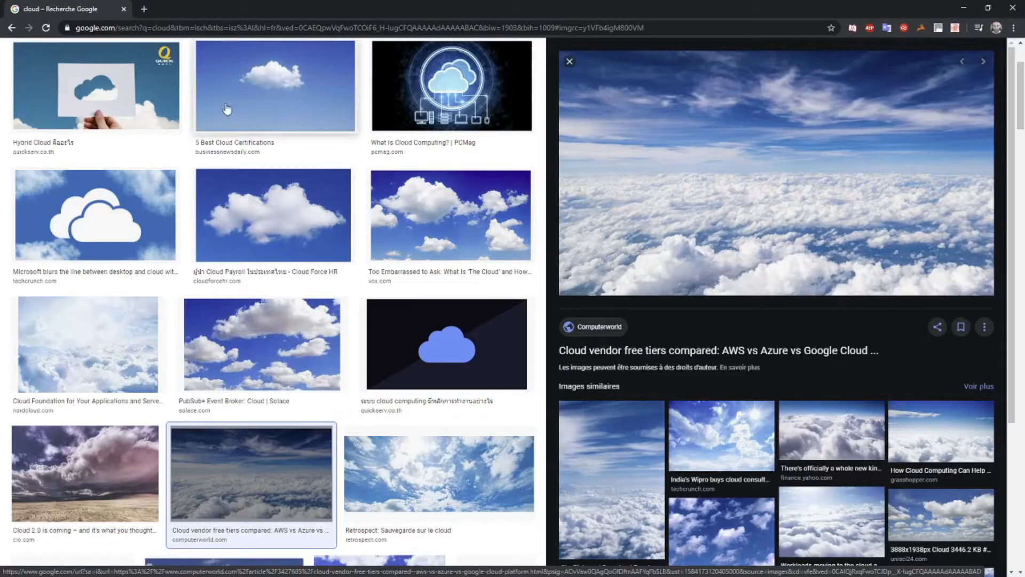
{"action": "scroll", "coordinate": [335, 238], "scroll_direction": "up", "scroll_amount": 3}
{"action": "left_click_drag", "start_coordinate": [160, 61], "coordinate": [6, 55]}
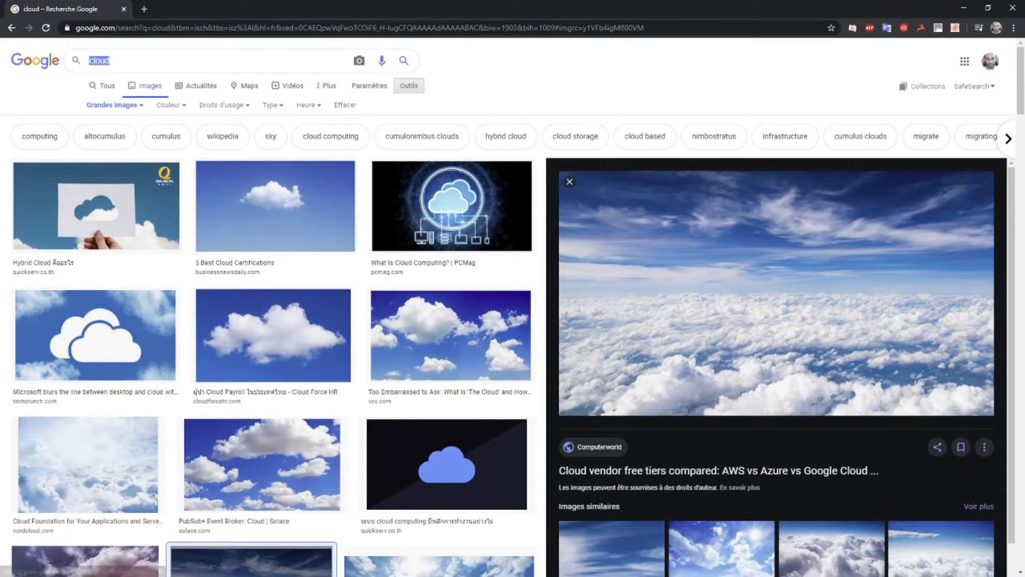
{"action": "key", "text": "BackSpace"}
{"action": "type", "text": "space"}
{"action": "key", "text": "Return"}
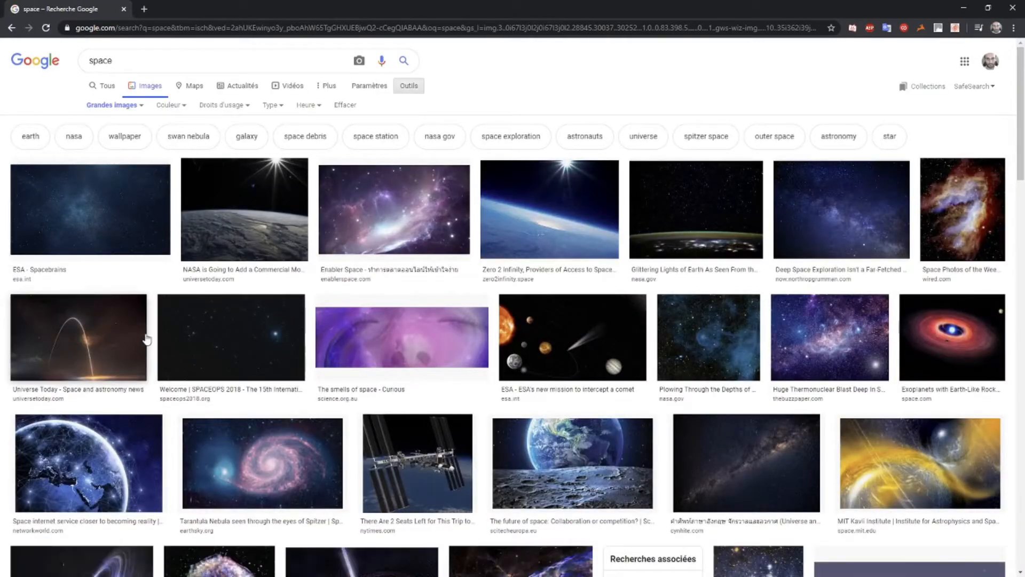
Try the ESA Spacebrains picture as a new layer over the clouds in Photoshop, then undo the paste
{"action": "left_click", "coordinate": [115, 215]}
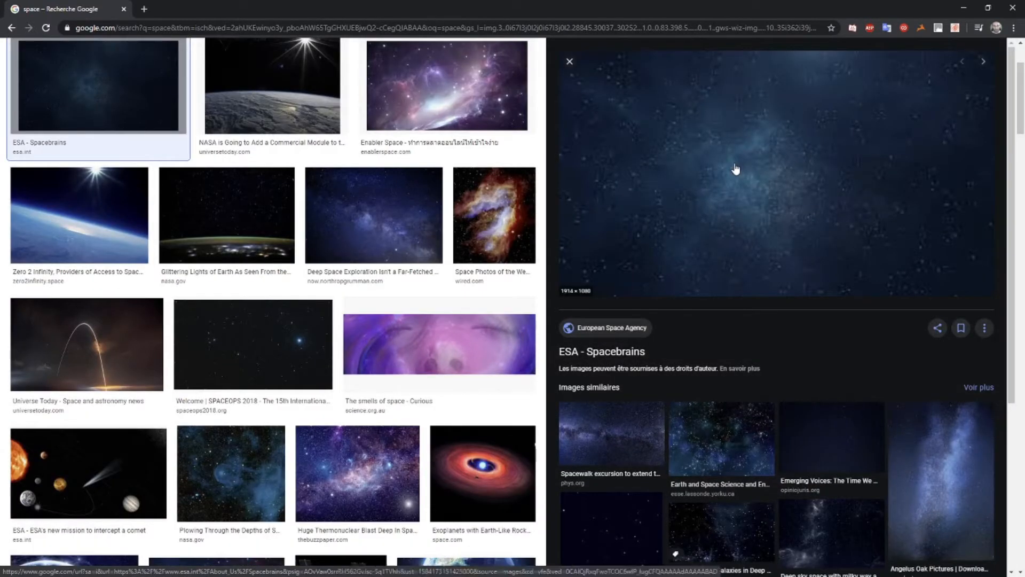
{"action": "right_click", "coordinate": [718, 186]}
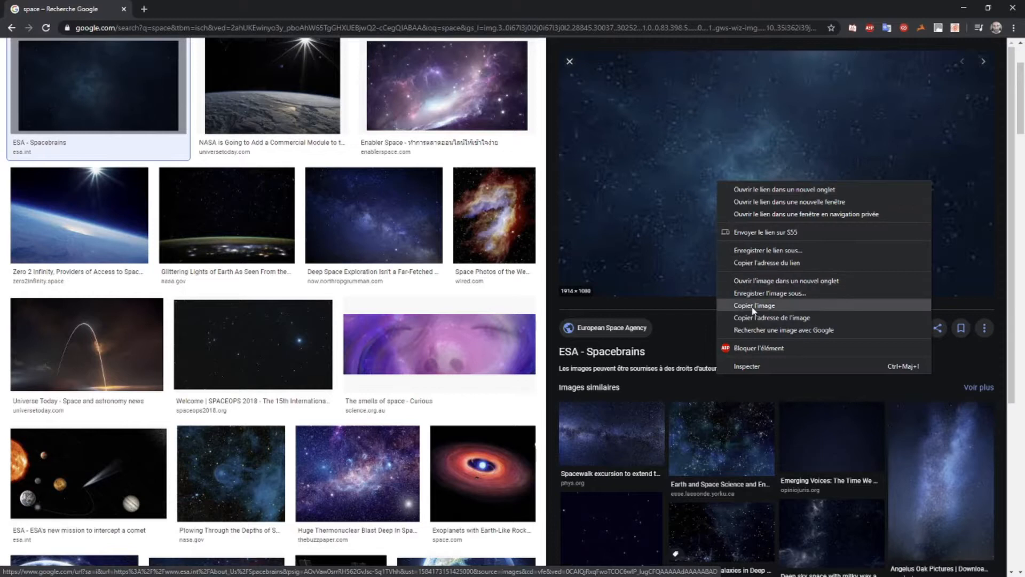
{"action": "left_click", "coordinate": [730, 294]}
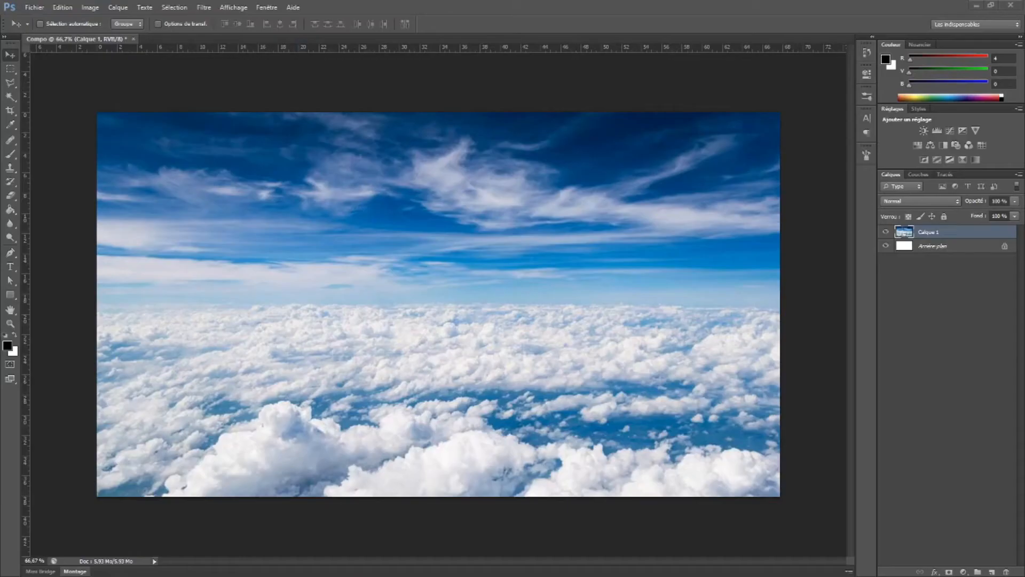
{"action": "key", "text": "ctrl+v"}
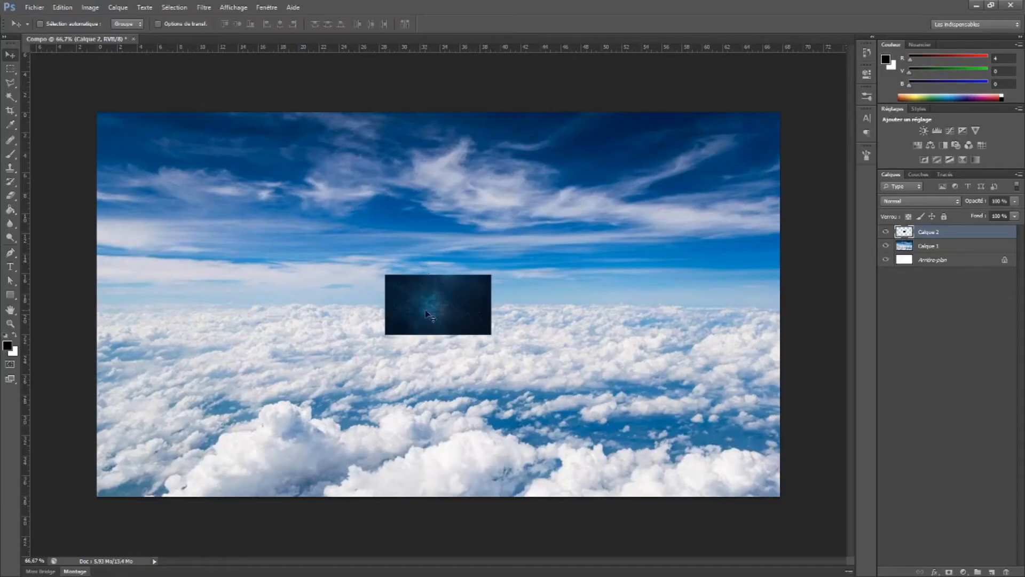
{"action": "key", "text": "ctrl+z"}
Back in the browser, copy the Northrop Grumman "Deep Space Exploration" picture of the Milky Way
{"action": "key", "text": "alt+Tab"}
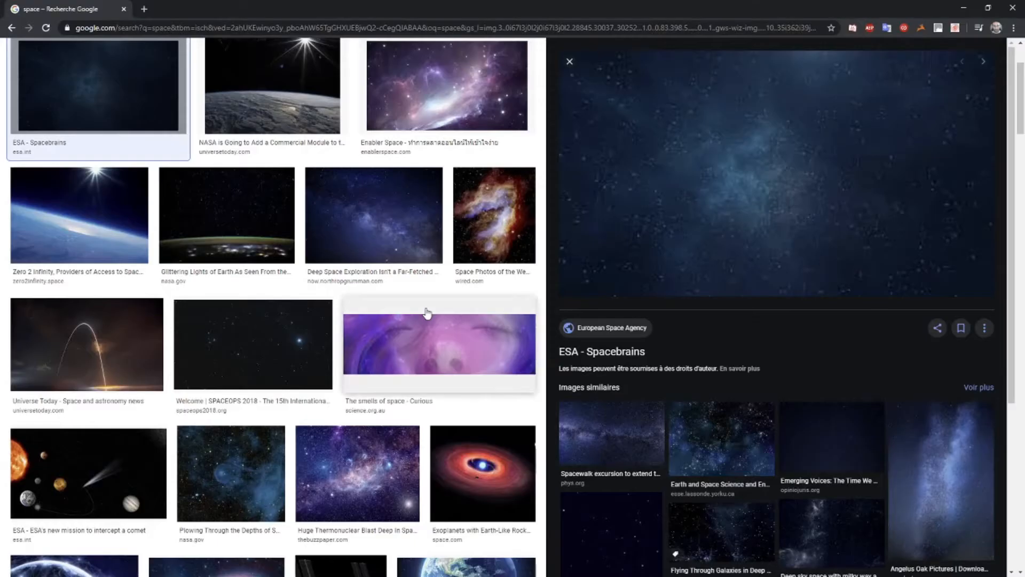
{"action": "left_click", "coordinate": [370, 228]}
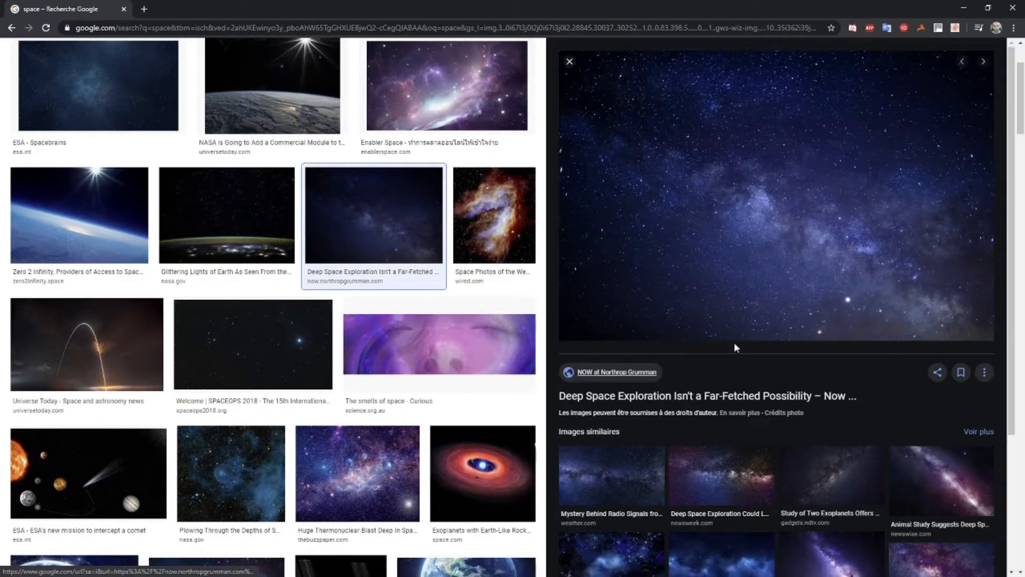
{"action": "right_click", "coordinate": [720, 183]}
{"action": "left_click", "coordinate": [759, 306]}
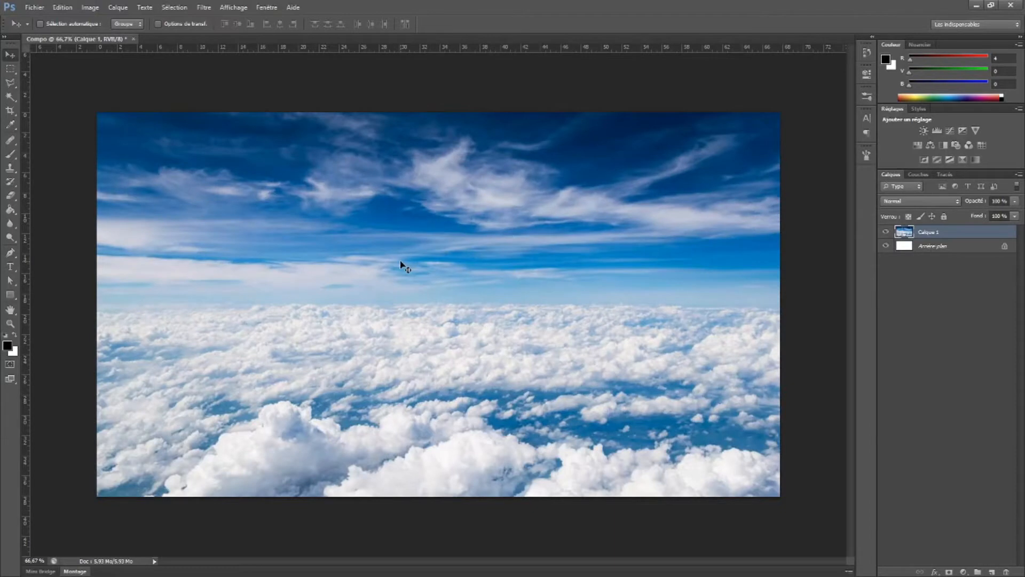
Paste the starry sky over the clouds in Photoshop and scale it to 73.93% width and 62.39% height, covering the canvas
{"action": "key", "text": "ctrl+v"}
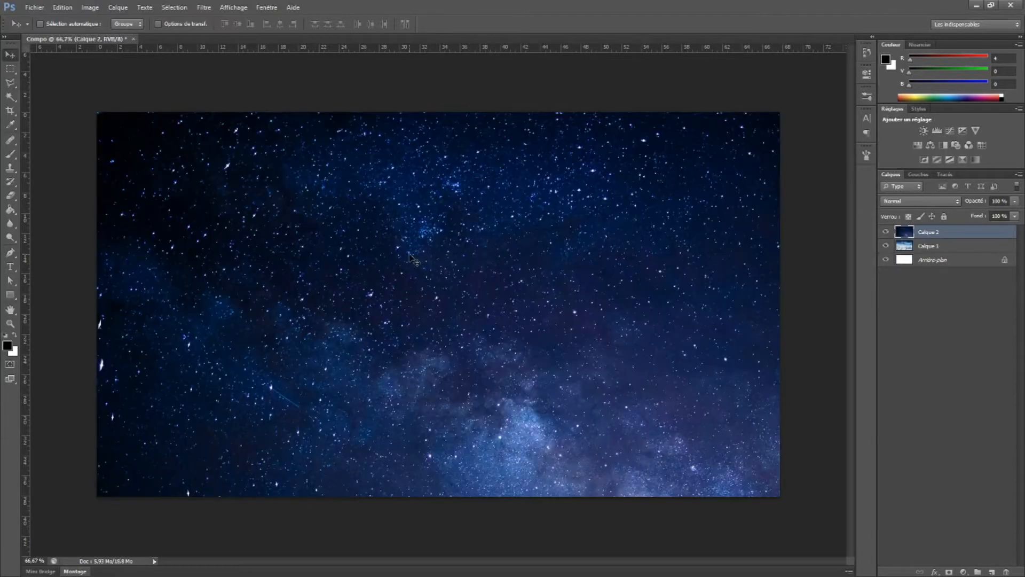
{"action": "key", "text": "ctrl+t"}
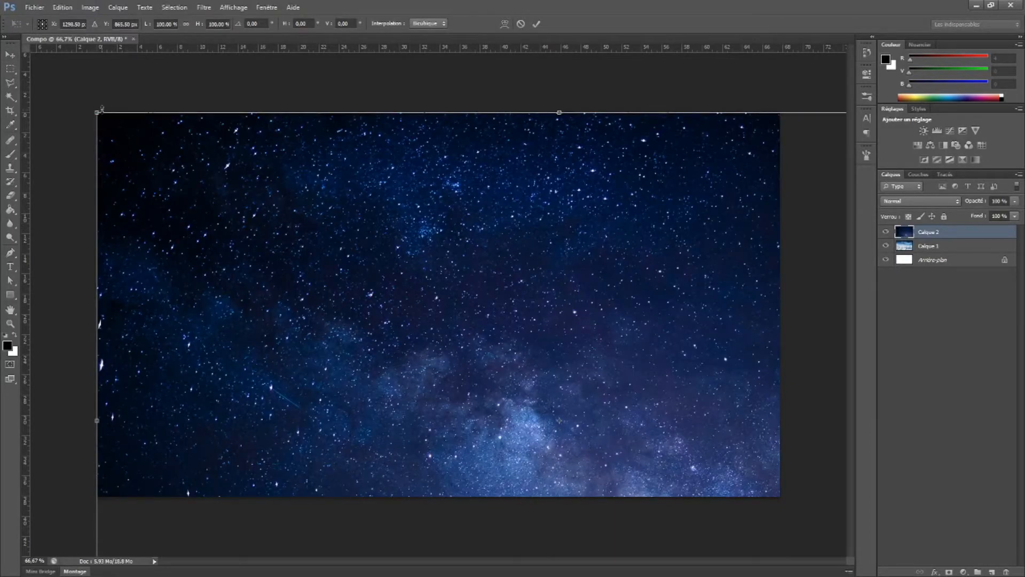
{"action": "left_click_drag", "start_coordinate": [96, 112], "coordinate": [391, 309]}
{"action": "left_click_drag", "start_coordinate": [573, 399], "coordinate": [274, 202]}
{"action": "left_click_drag", "start_coordinate": [220, 226], "coordinate": [226, 225]}
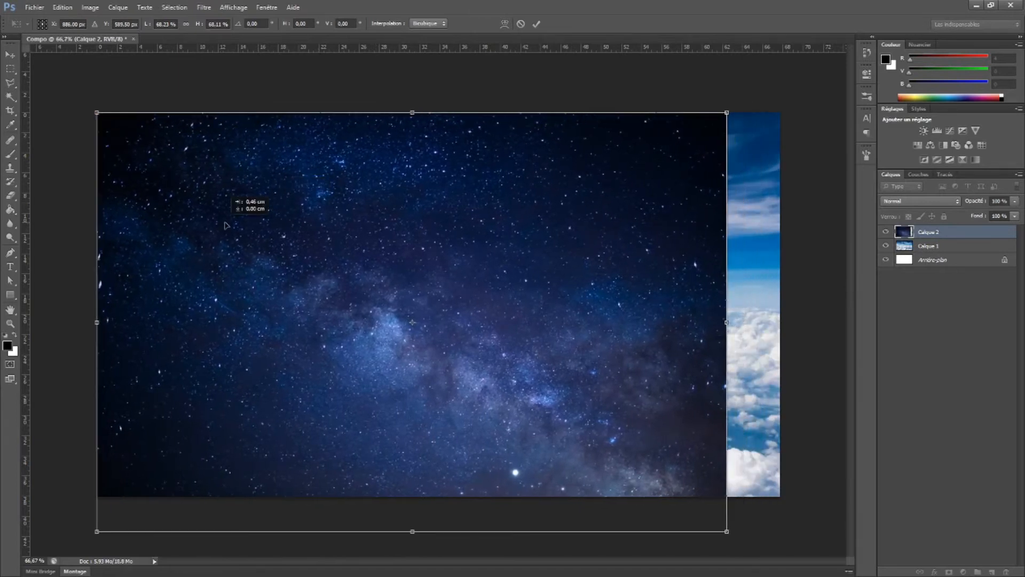
{"action": "left_click_drag", "start_coordinate": [721, 532], "coordinate": [780, 495]}
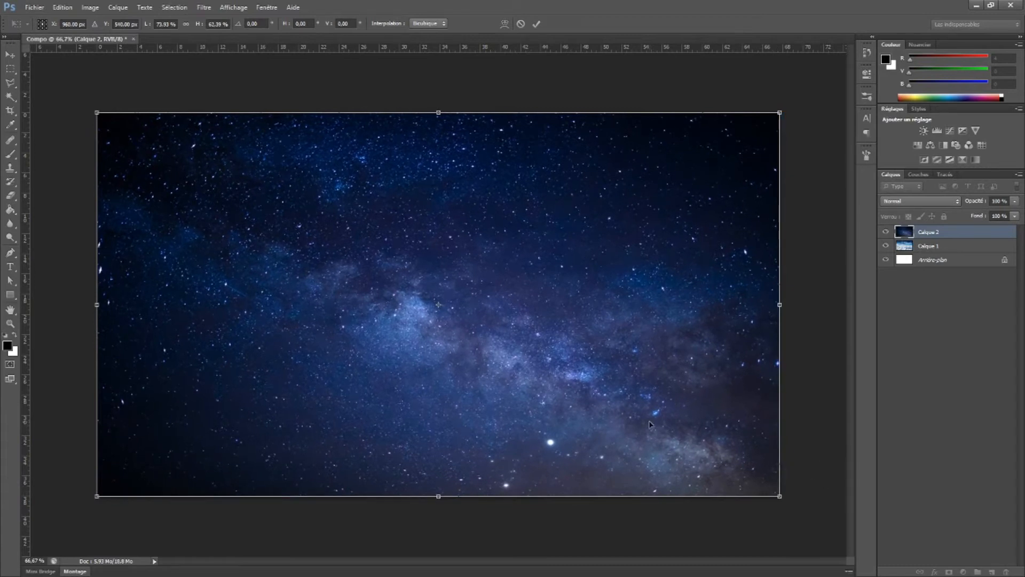
{"action": "key", "text": "Return"}
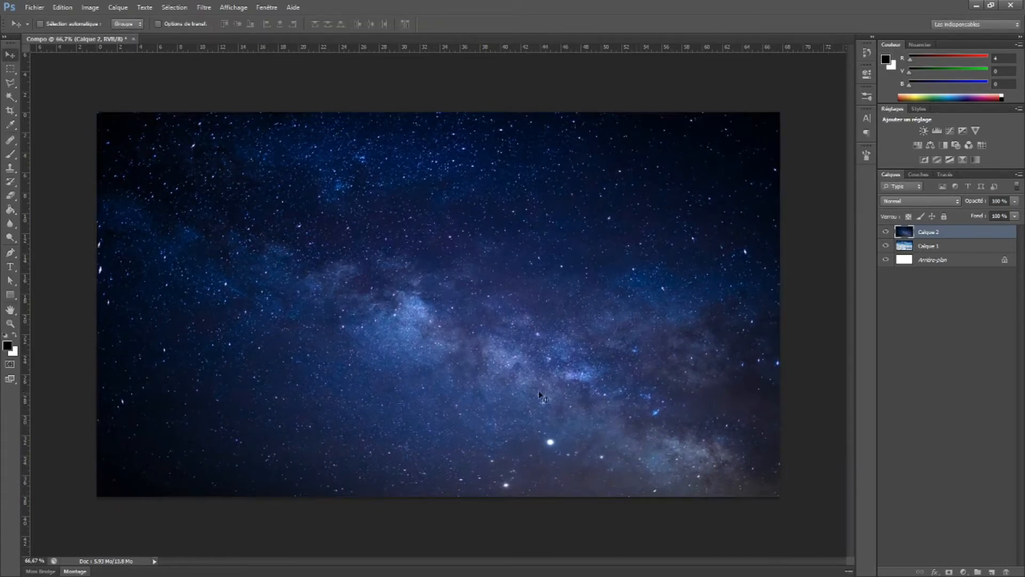
Return to the browser and search Google Images for "people"
{"action": "key", "text": "alt+Tab"}
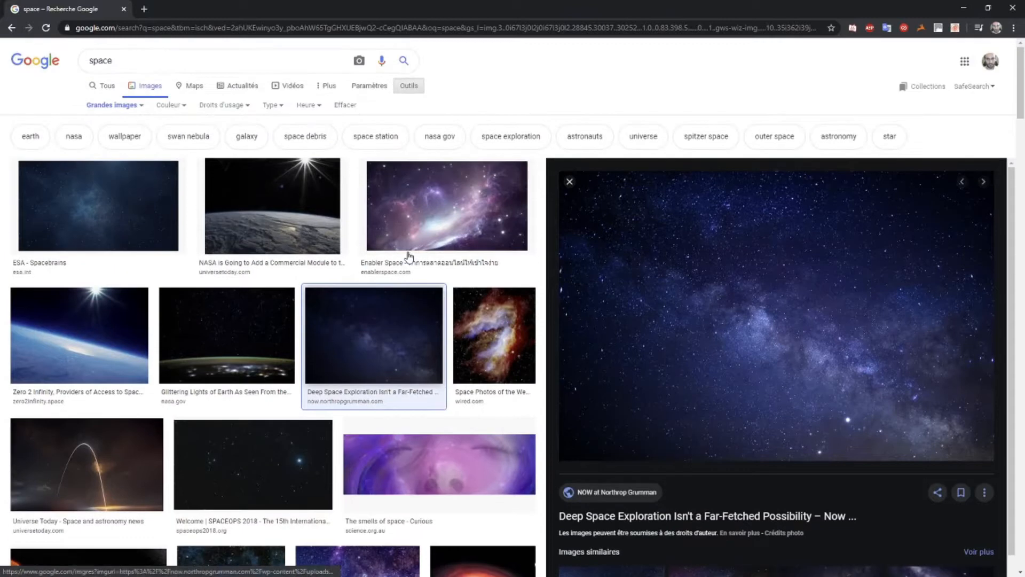
{"action": "left_click_drag", "start_coordinate": [173, 66], "coordinate": [54, 60]}
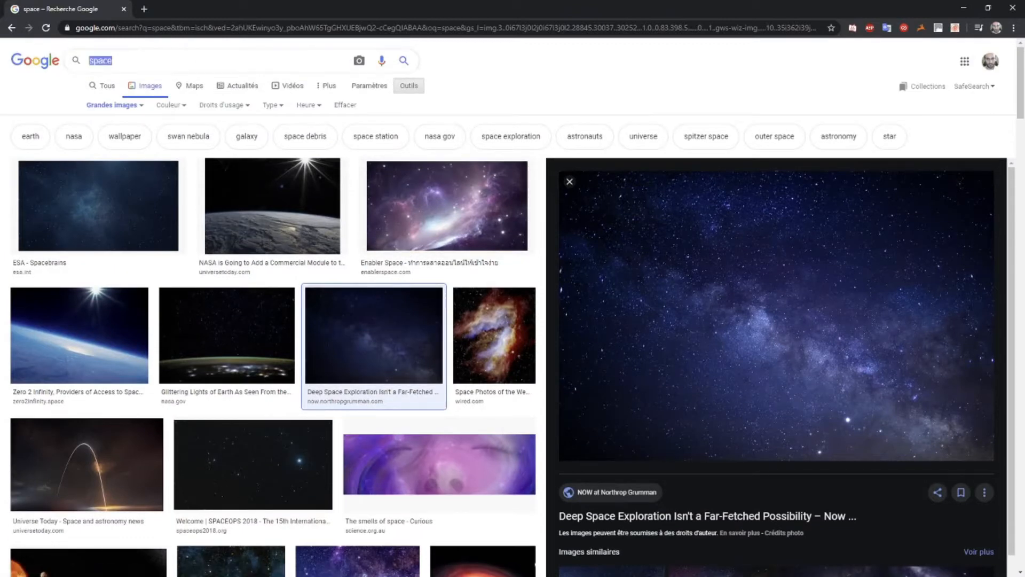
{"action": "key", "text": "BackSpace"}
{"action": "type", "text": "people"}
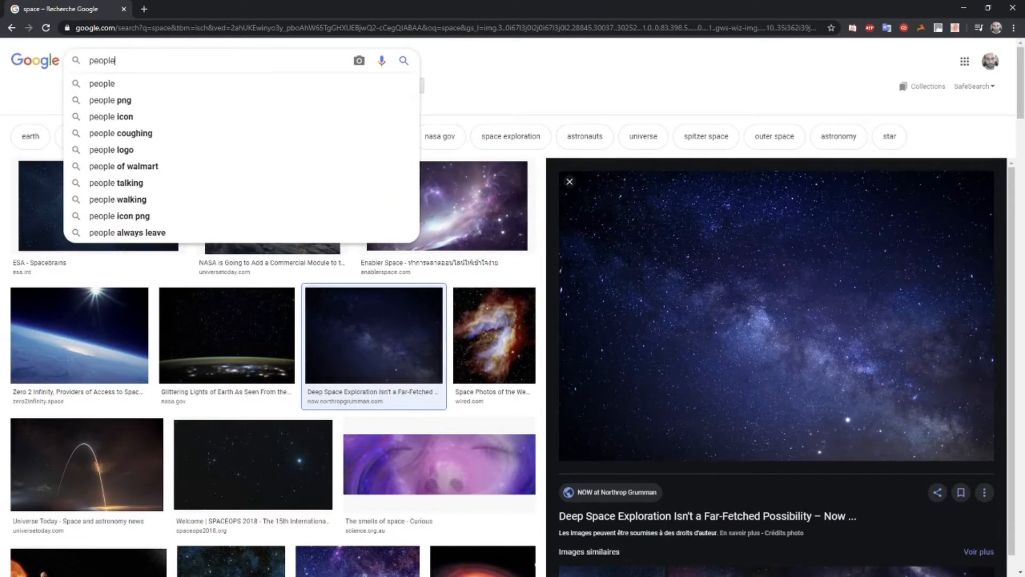
{"action": "key", "text": "Return"}
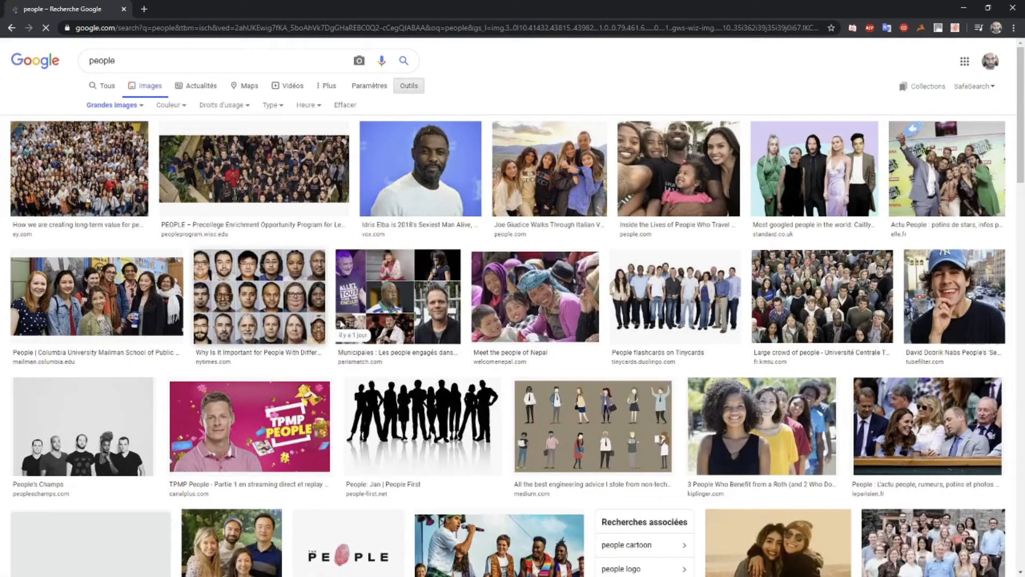
Replace the image search query with "zardos" and run the search
{"action": "double_click", "coordinate": [157, 56]}
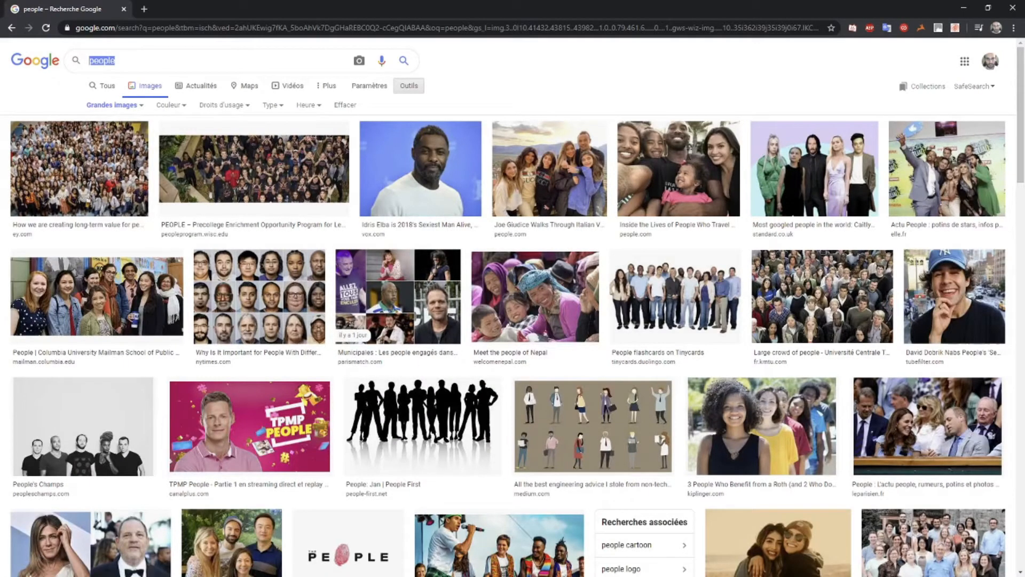
{"action": "type", "text": "zardos"}
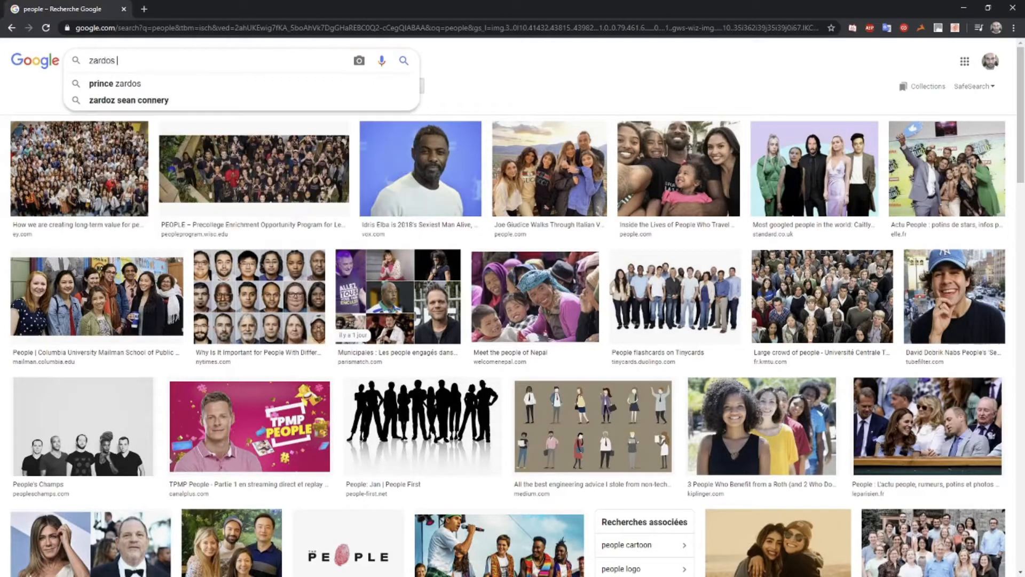
{"action": "key", "text": "Return"}
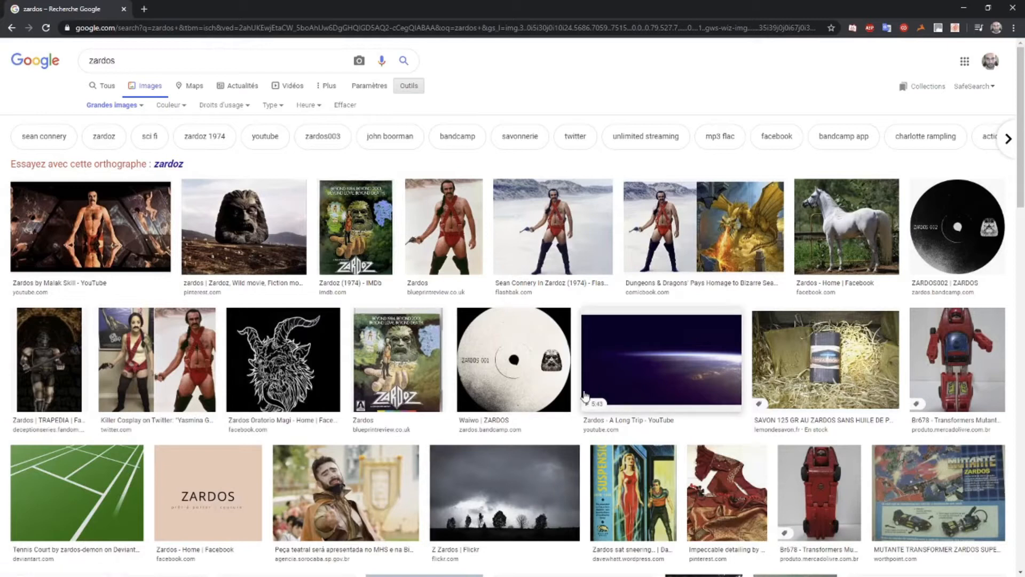
Copy the Flashbak "Zardoz (1974)" picture of the man holding a revolver and paste it over the starry sky in Photoshop
{"action": "left_click", "coordinate": [552, 230]}
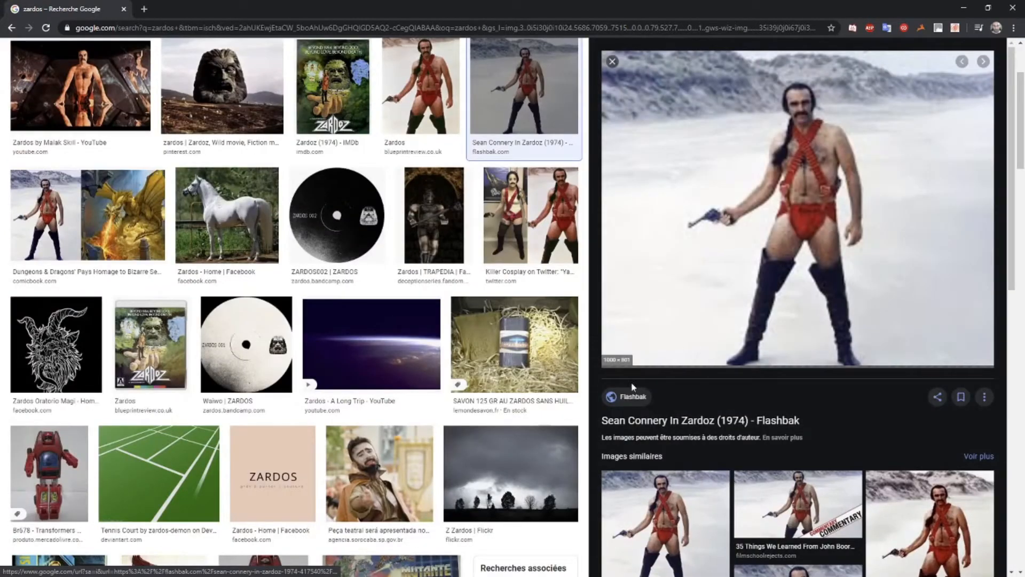
{"action": "right_click", "coordinate": [767, 204]}
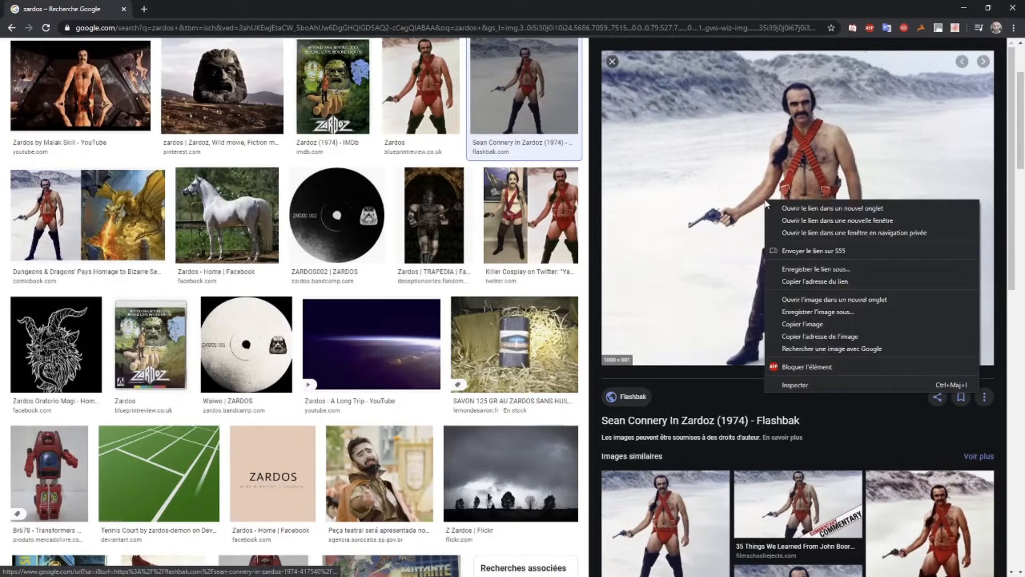
{"action": "left_click", "coordinate": [809, 324]}
{"action": "key", "text": "alt+Tab"}
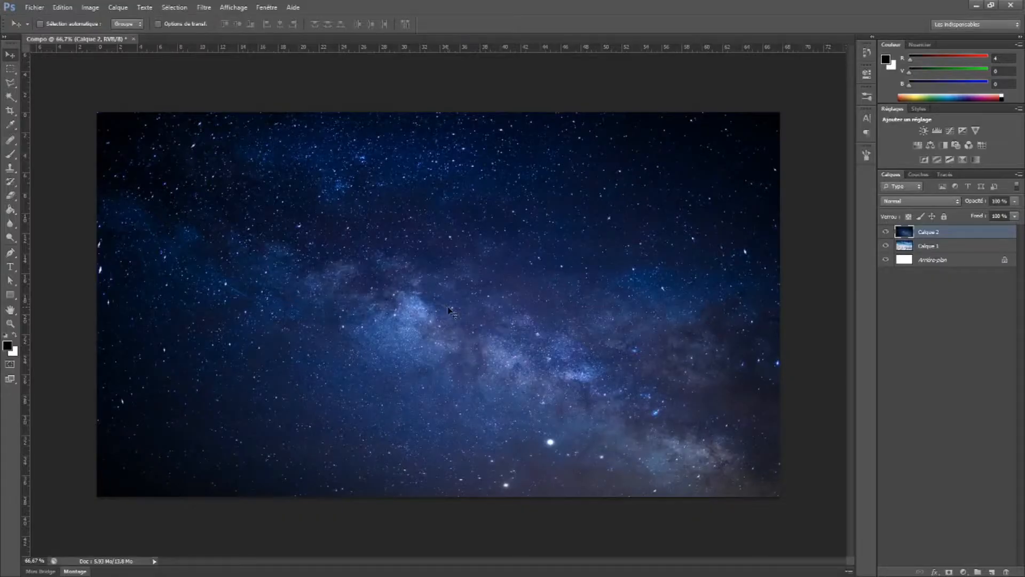
{"action": "key", "text": "ctrl+v"}
Return to the browser and replace the image search query with "car", running the search
{"action": "key", "text": "alt+Tab"}
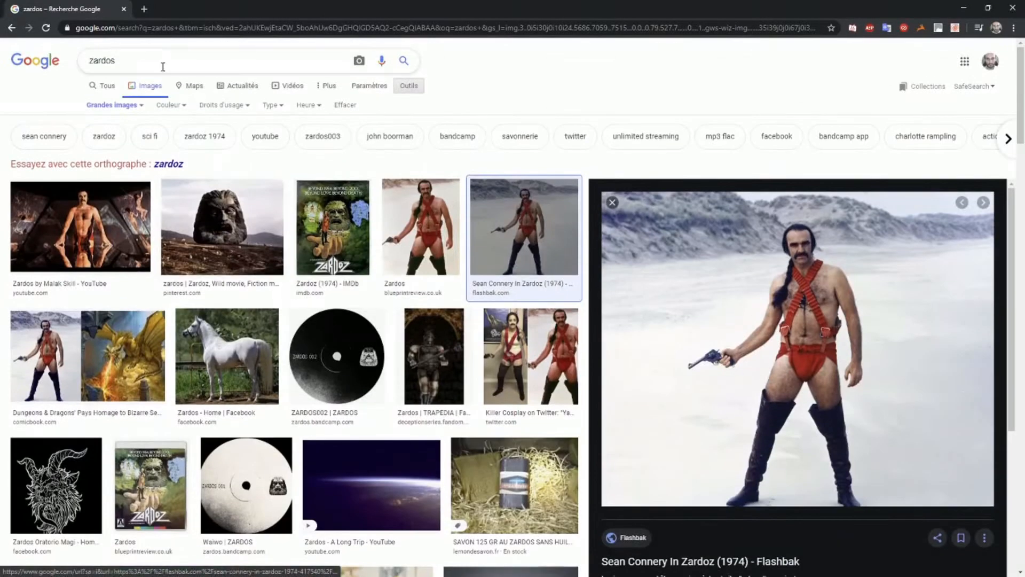
{"action": "left_click_drag", "start_coordinate": [162, 67], "coordinate": [24, 64]}
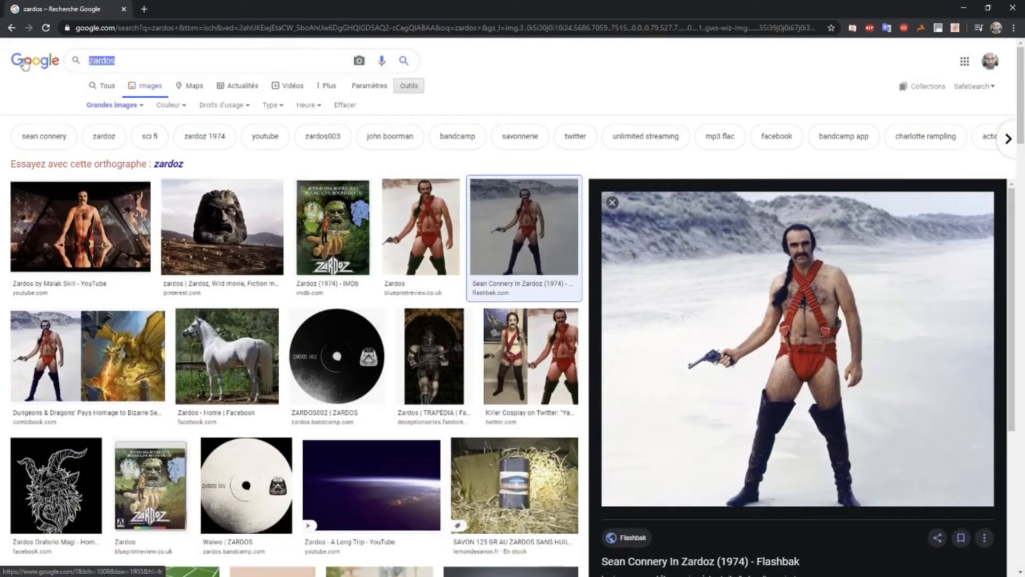
{"action": "type", "text": "car"}
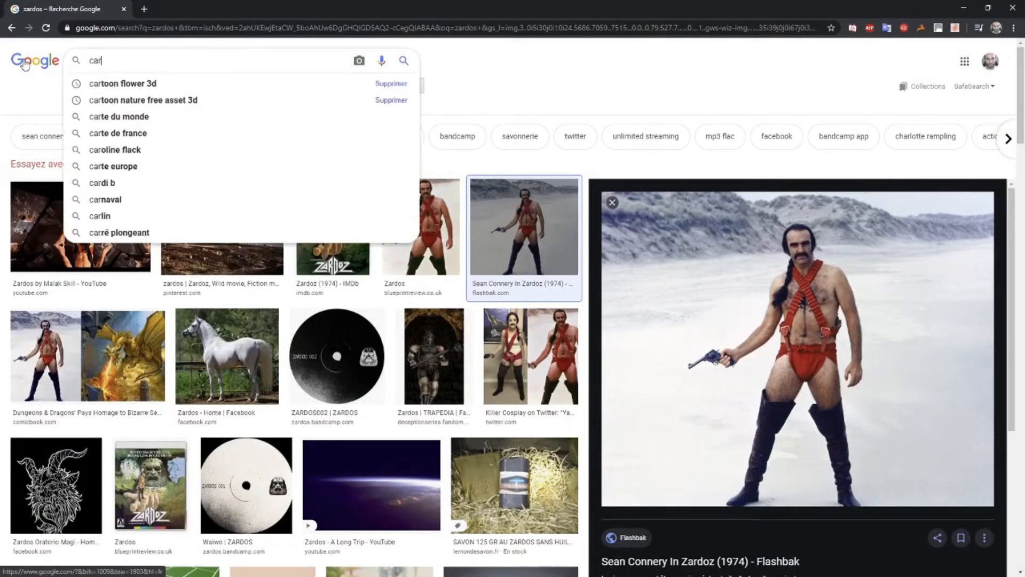
{"action": "key", "text": "Return"}
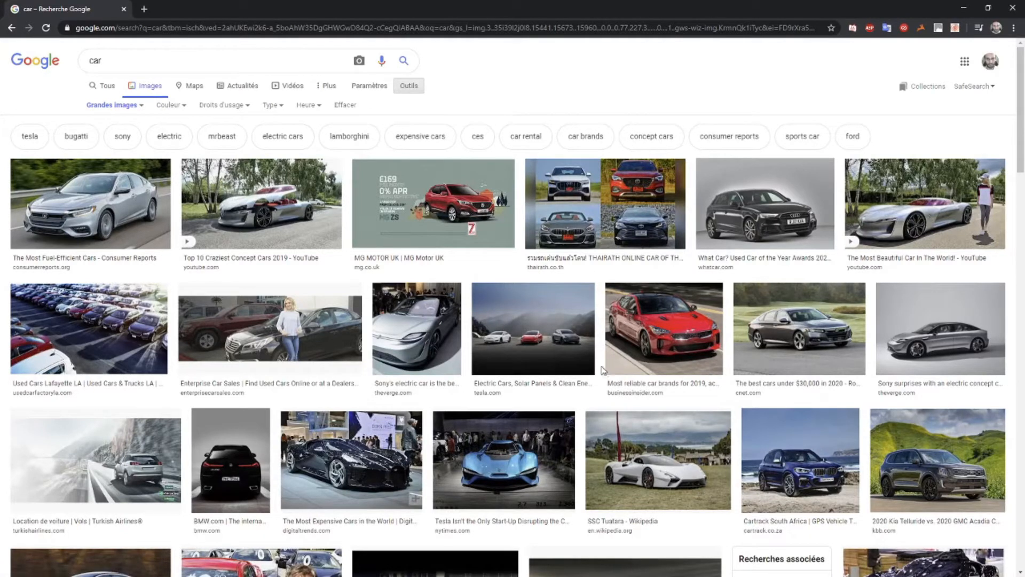
Copy the black "Charge Car" picture from charge.cars and paste it above the character picture in Photoshop
{"action": "scroll", "coordinate": [601, 361], "scroll_direction": "down", "scroll_amount": 5}
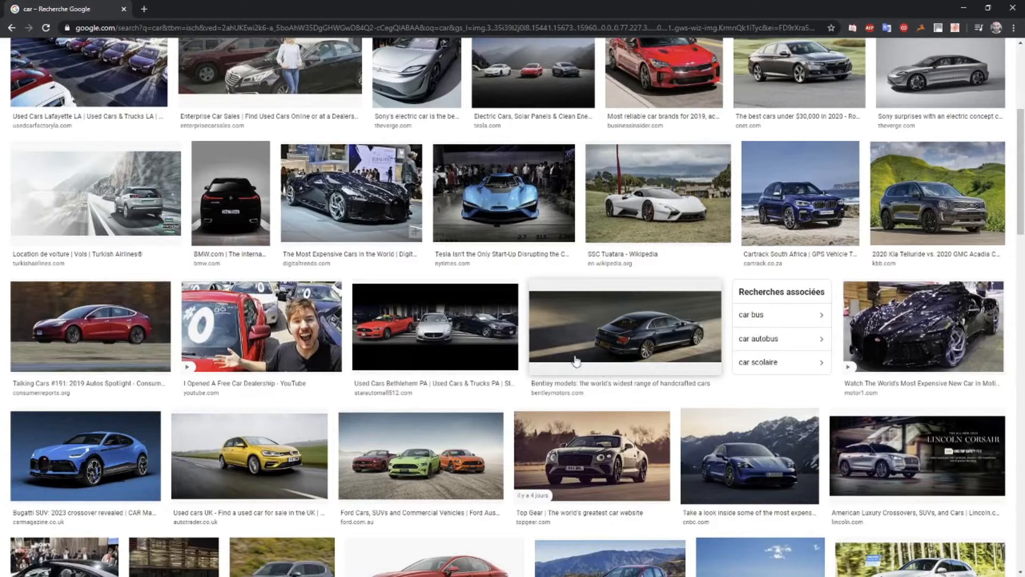
{"action": "scroll", "coordinate": [545, 345], "scroll_direction": "down", "scroll_amount": 6}
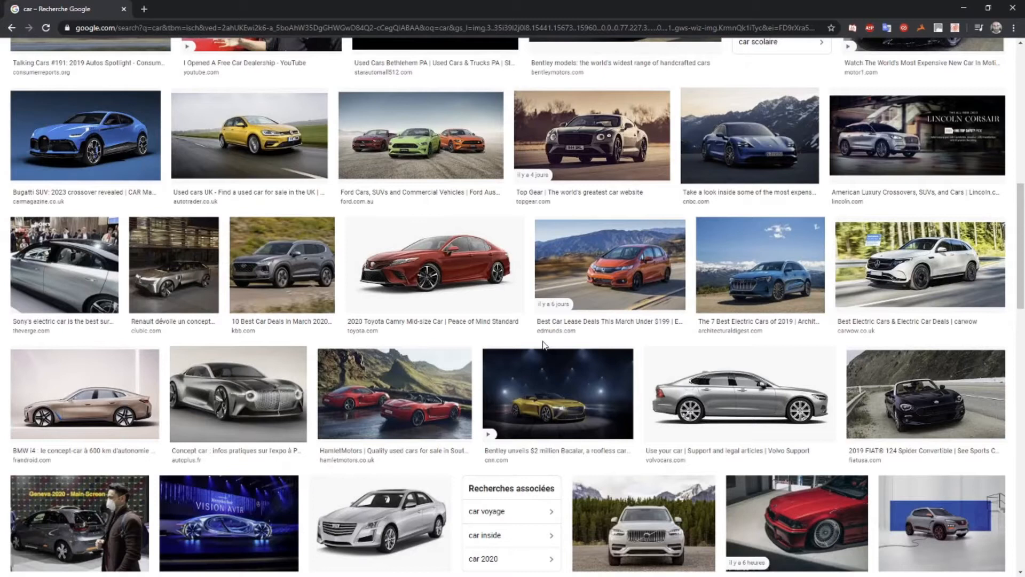
{"action": "scroll", "coordinate": [543, 345], "scroll_direction": "down", "scroll_amount": 2}
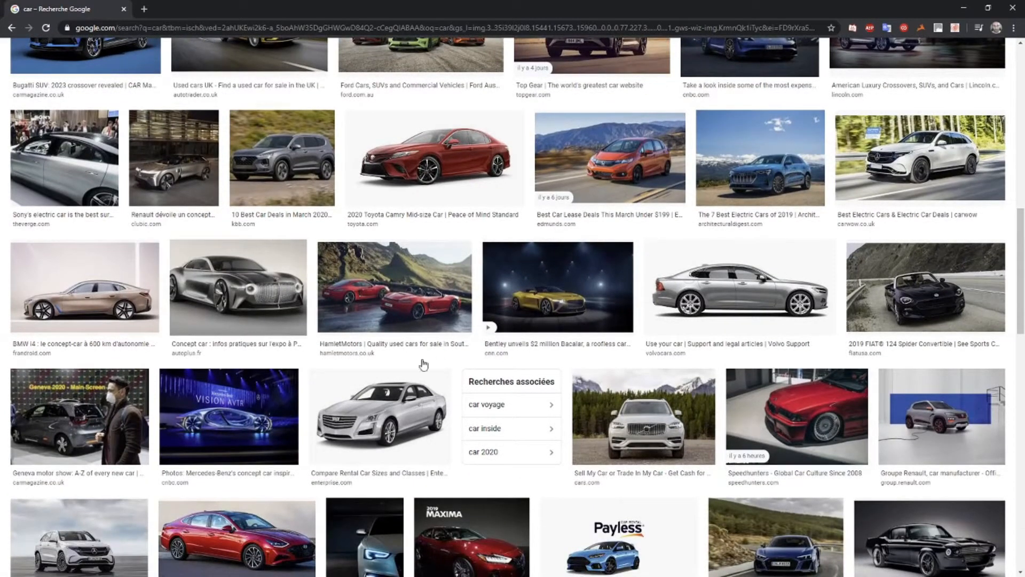
{"action": "scroll", "coordinate": [418, 358], "scroll_direction": "down", "scroll_amount": 3}
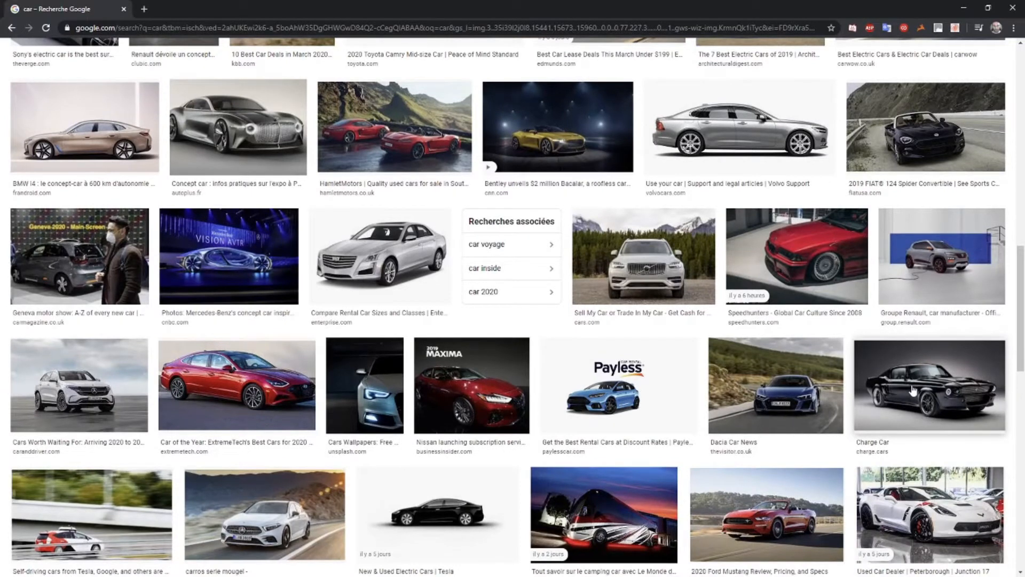
{"action": "scroll", "coordinate": [913, 392], "scroll_direction": "up", "scroll_amount": 10}
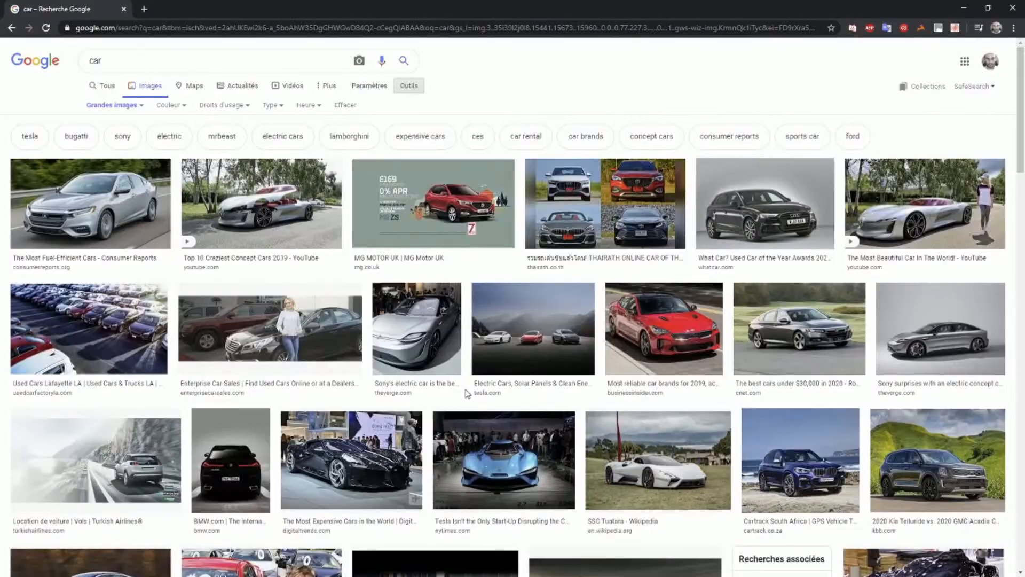
{"action": "scroll", "coordinate": [920, 381], "scroll_direction": "down", "scroll_amount": 10}
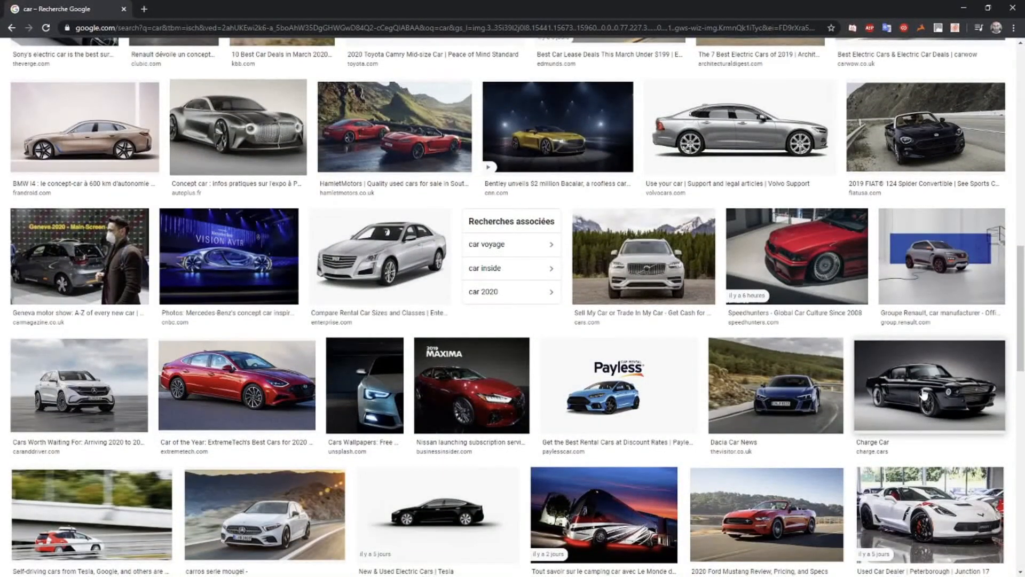
{"action": "left_click", "coordinate": [924, 395]}
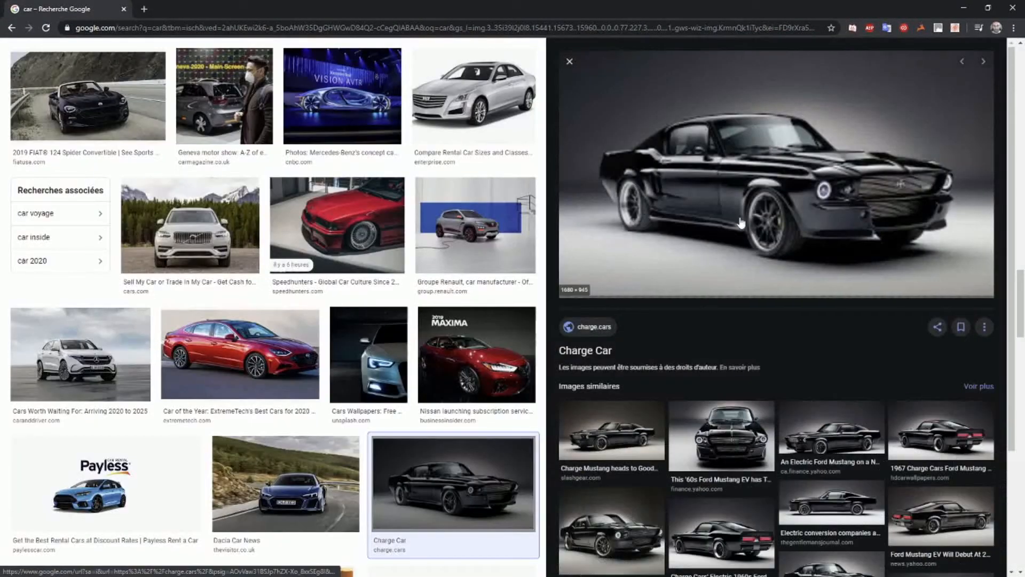
{"action": "right_click", "coordinate": [721, 188]}
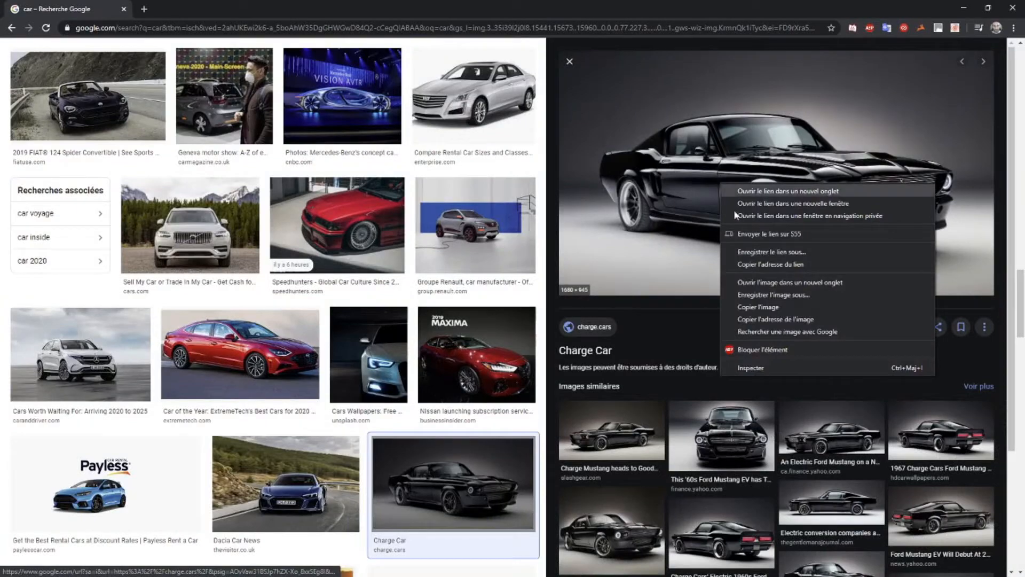
{"action": "left_click", "coordinate": [766, 300]}
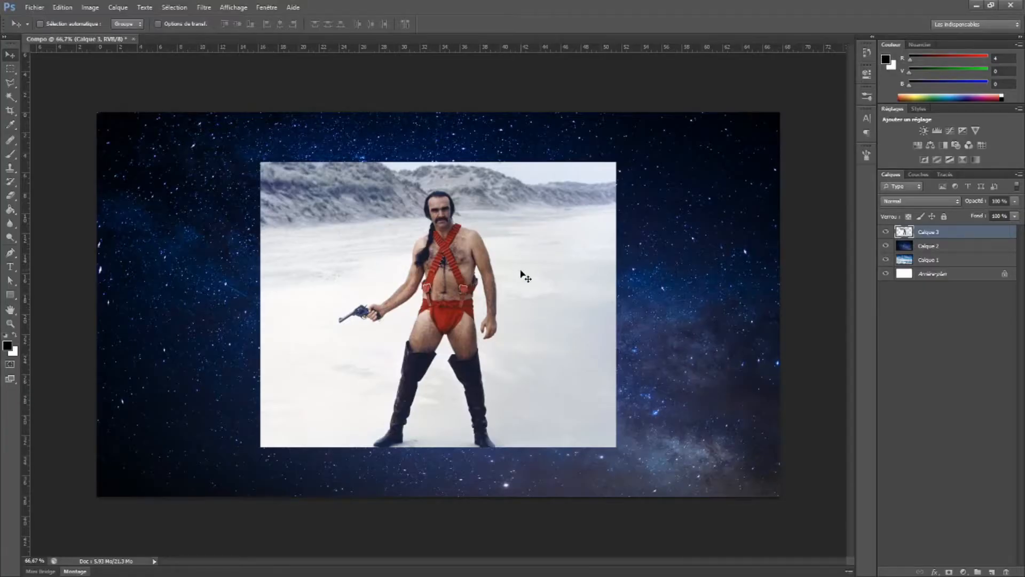
{"action": "key", "text": "ctrl+v"}
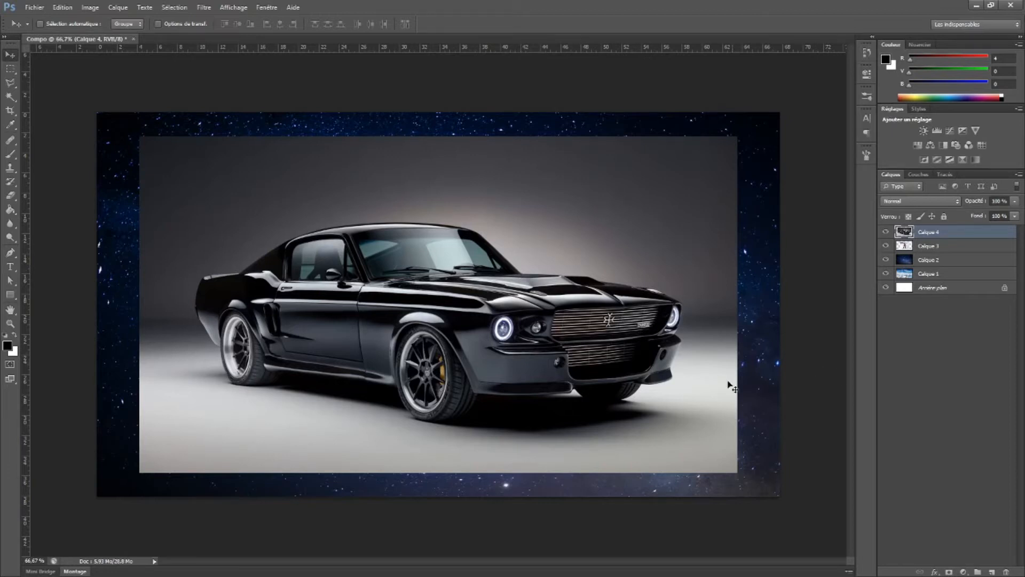
Go back to the browser and run a new image search for "landscape"
{"action": "key", "text": "alt+Tab"}
{"action": "scroll", "coordinate": [206, 244], "scroll_direction": "up", "scroll_amount": 15}
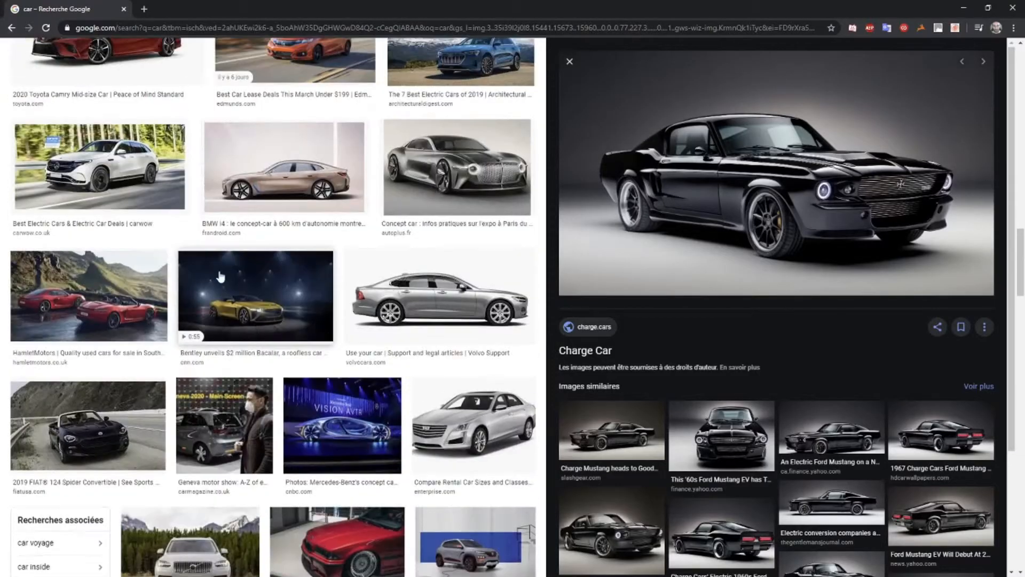
{"action": "scroll", "coordinate": [205, 244], "scroll_direction": "up", "scroll_amount": 10}
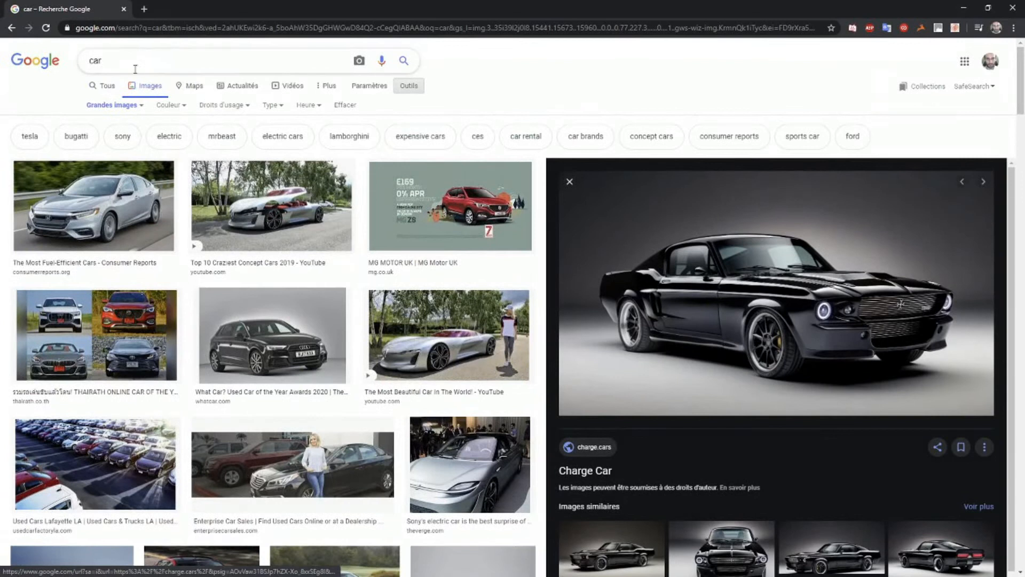
{"action": "left_click_drag", "start_coordinate": [136, 66], "coordinate": [24, 68]}
{"action": "type", "text": "landscape"}
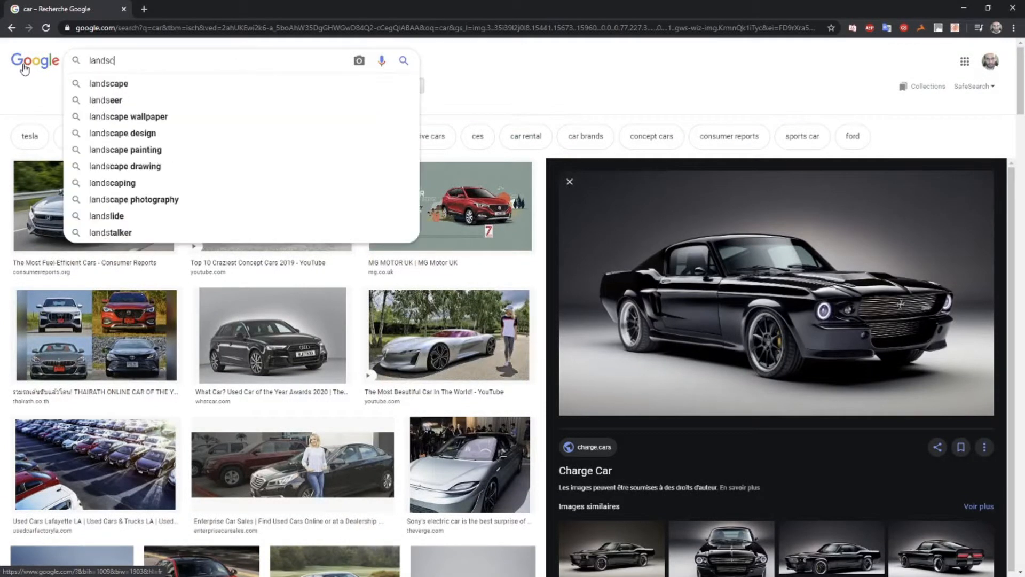
{"action": "key", "text": "Return"}
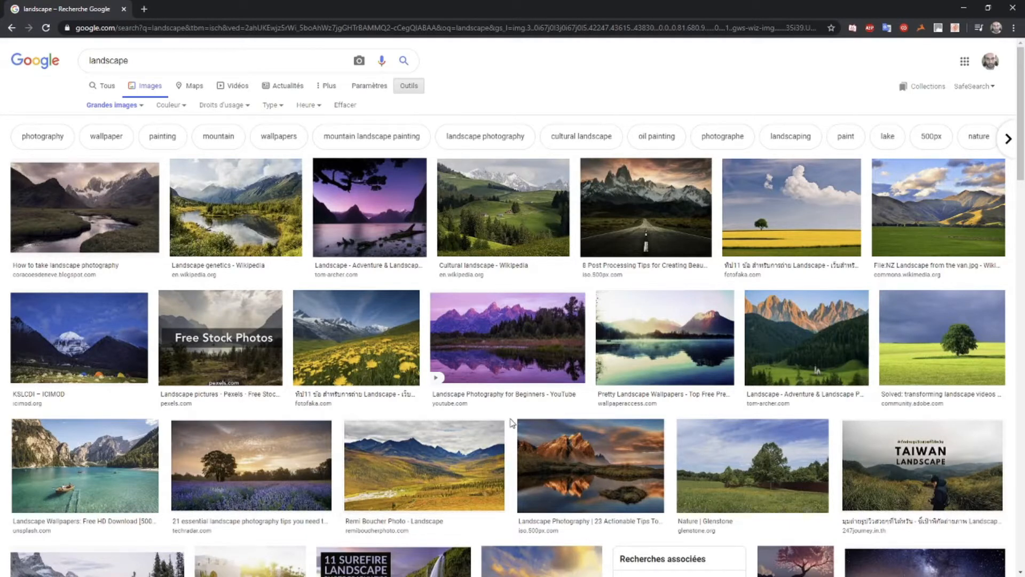
Find the CNet landscape photo of stacked rocks under dark clouds in the results and copy the image
{"action": "scroll", "coordinate": [511, 419], "scroll_direction": "down", "scroll_amount": 3}
{"action": "scroll", "coordinate": [512, 416], "scroll_direction": "down", "scroll_amount": 4}
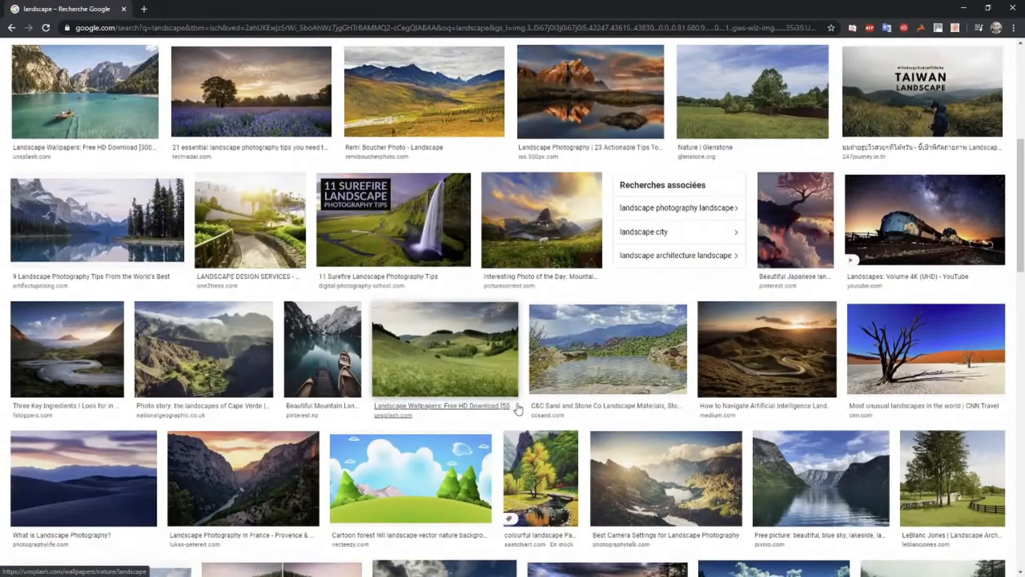
{"action": "scroll", "coordinate": [518, 411], "scroll_direction": "up", "scroll_amount": 7}
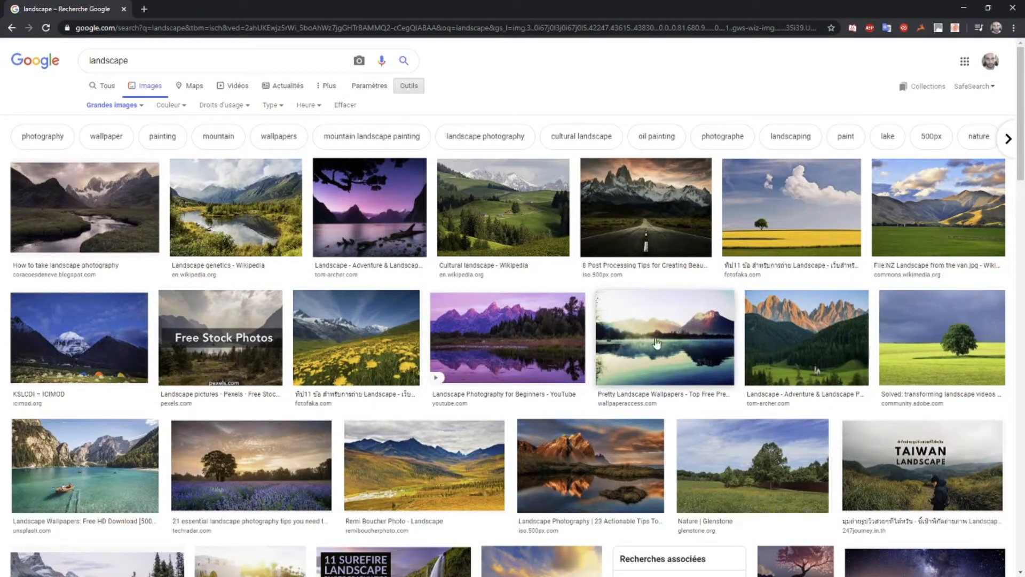
{"action": "scroll", "coordinate": [690, 343], "scroll_direction": "down", "scroll_amount": 3}
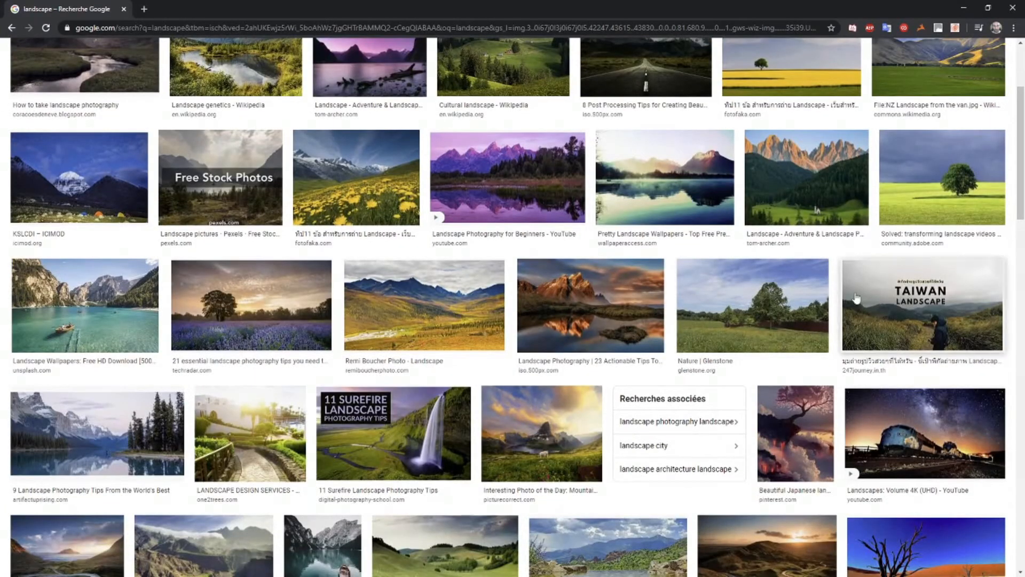
{"action": "scroll", "coordinate": [640, 325], "scroll_direction": "down", "scroll_amount": 8}
{"action": "scroll", "coordinate": [640, 325], "scroll_direction": "down", "scroll_amount": 4}
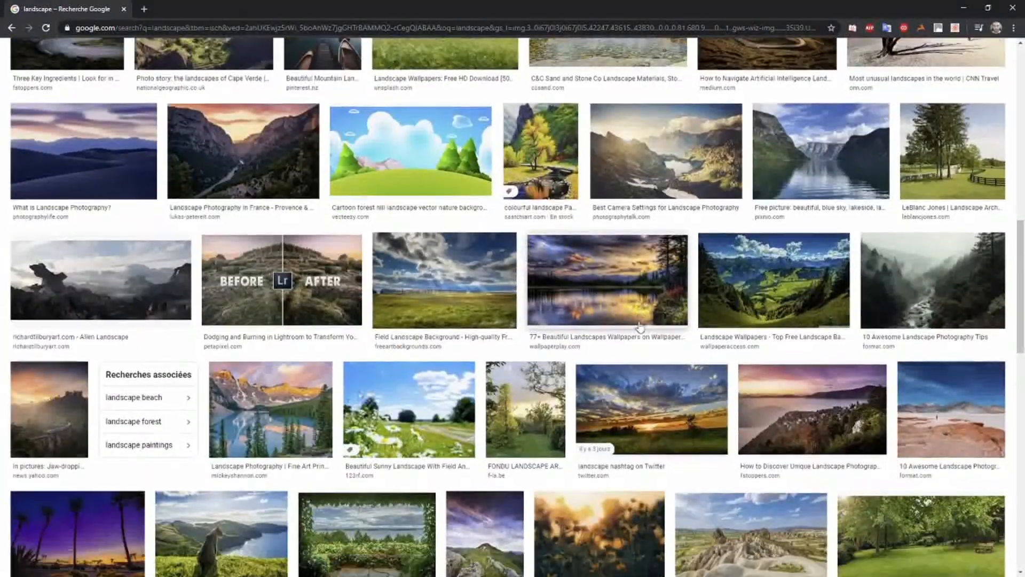
{"action": "scroll", "coordinate": [640, 327], "scroll_direction": "down", "scroll_amount": 4}
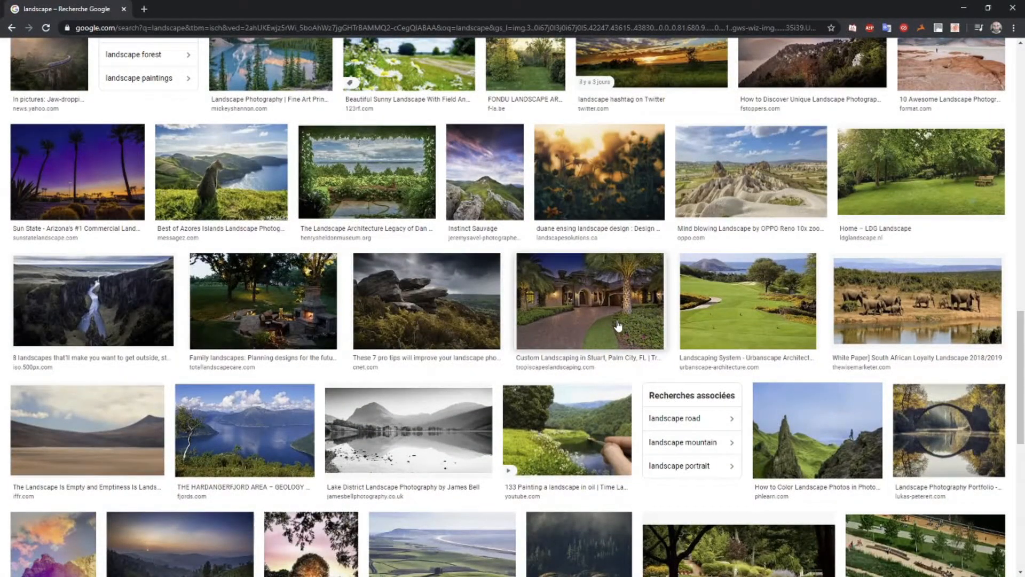
{"action": "left_click", "coordinate": [462, 284]}
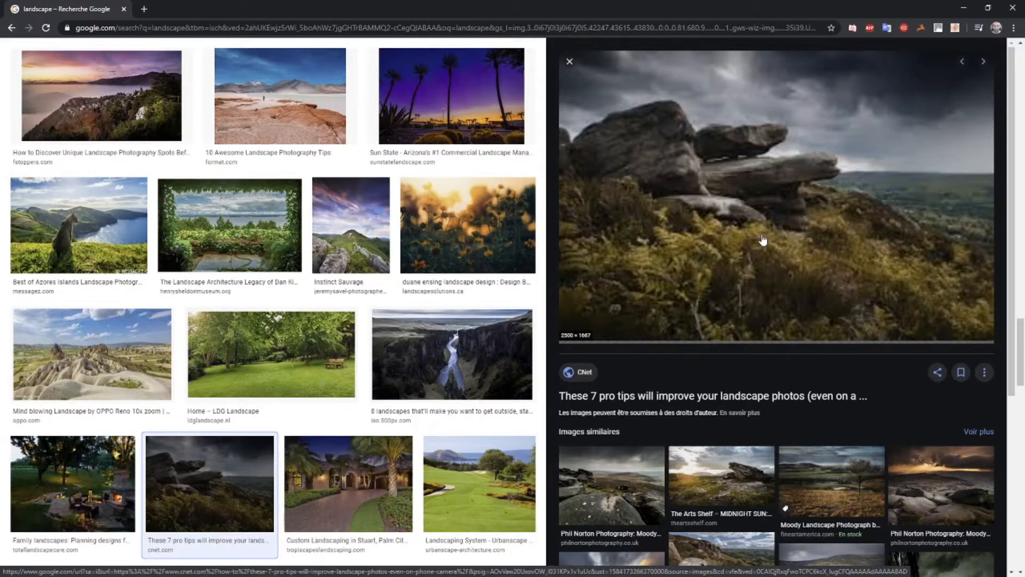
{"action": "left_click", "coordinate": [738, 376]}
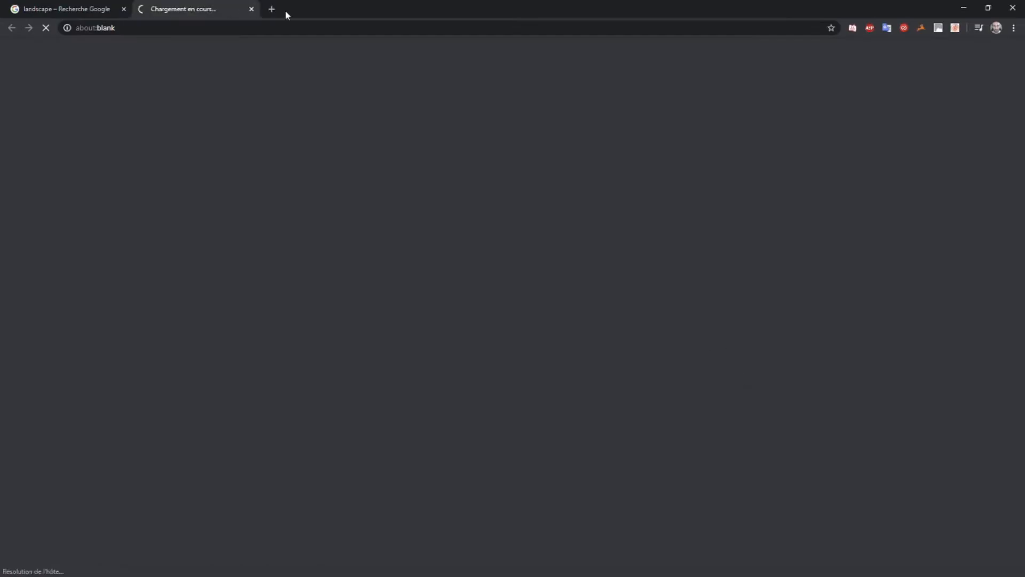
{"action": "left_click", "coordinate": [252, 9]}
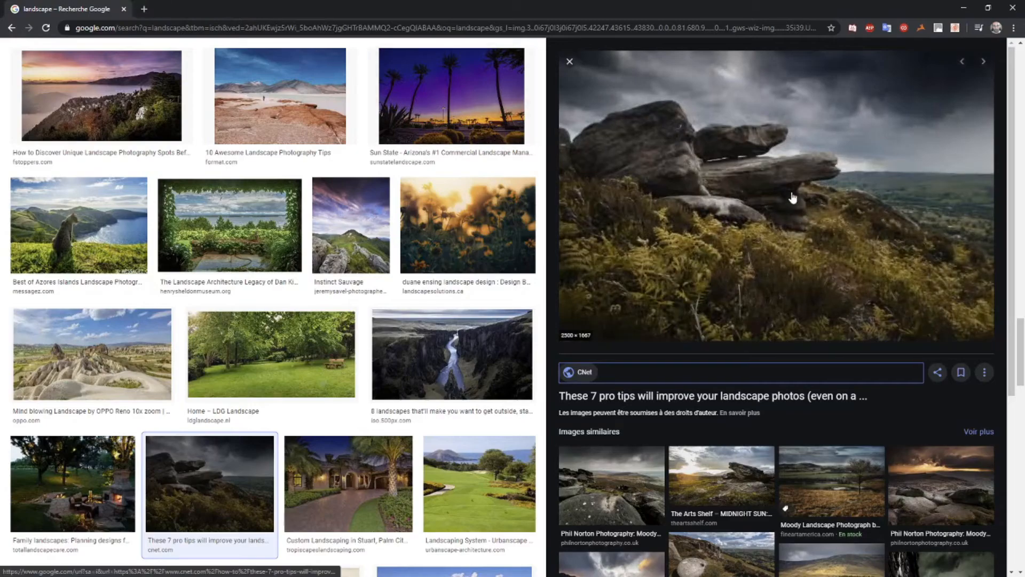
{"action": "right_click", "coordinate": [765, 188]}
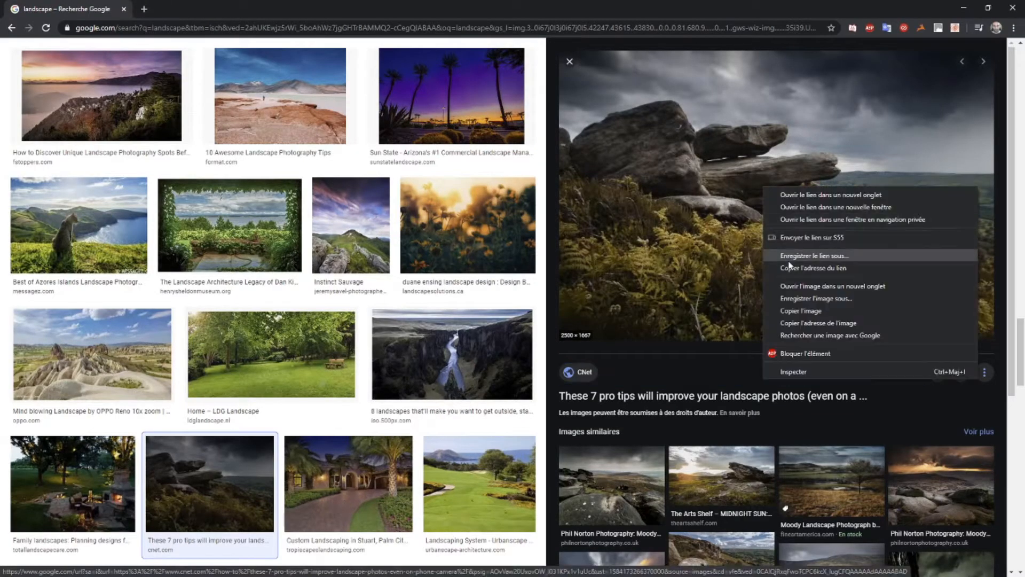
{"action": "left_click", "coordinate": [797, 319]}
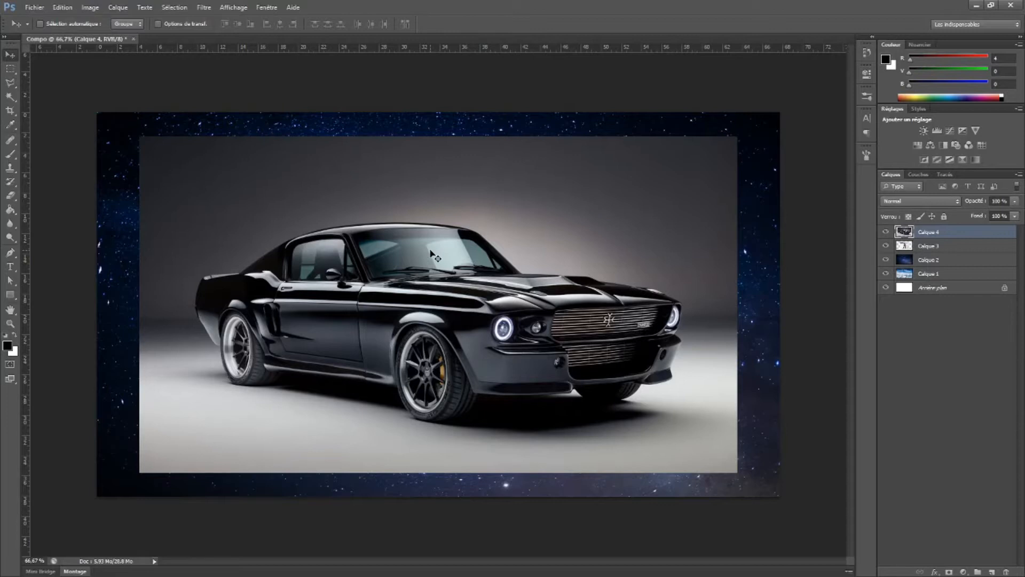
Paste the rocky landscape into the Photoshop composite, shrink it to about 64% and stretch it to cover the whole canvas
{"action": "key", "text": "ctrl+v"}
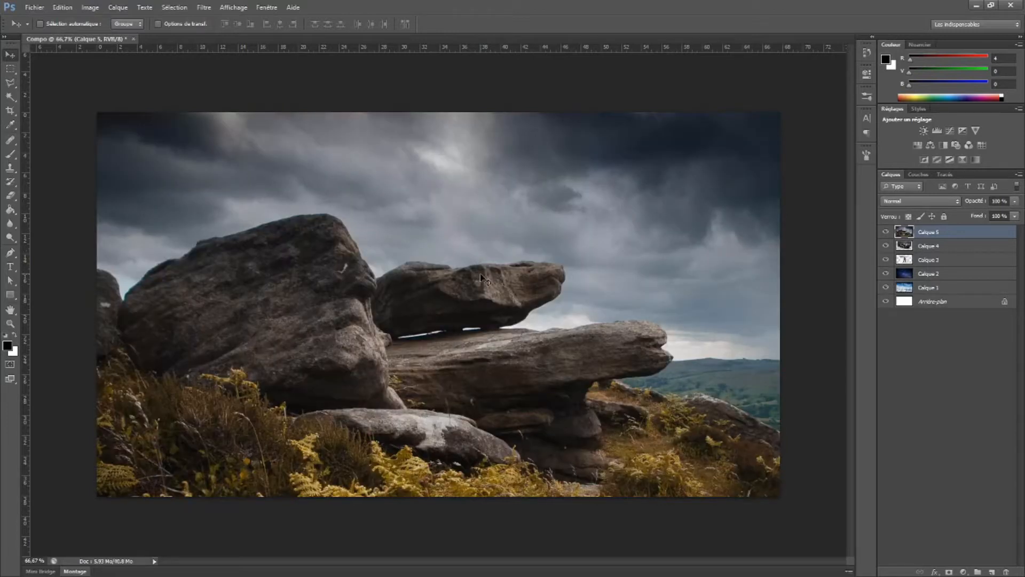
{"action": "key", "text": "ctrl+t"}
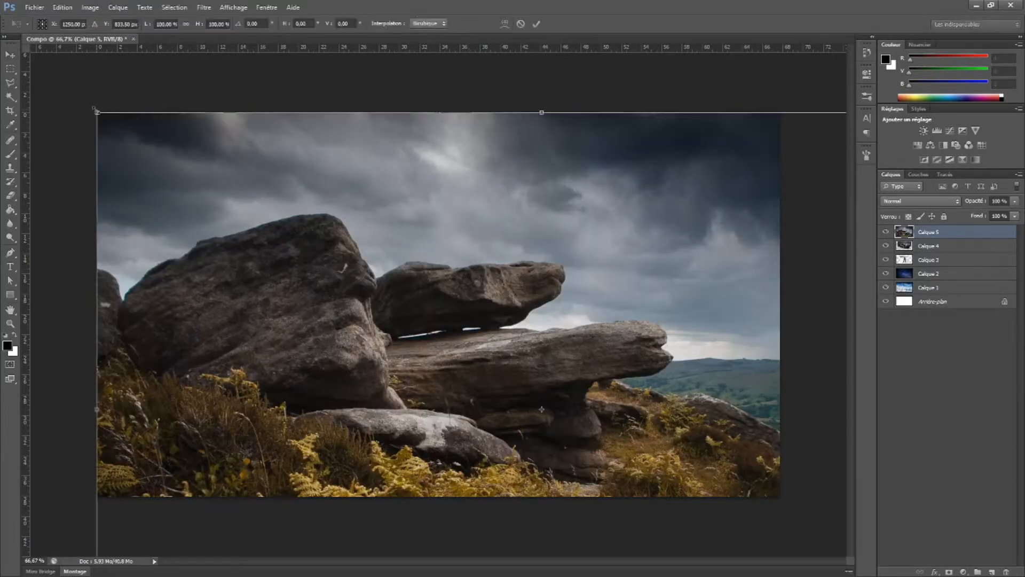
{"action": "left_click_drag", "start_coordinate": [95, 111], "coordinate": [419, 326]}
{"action": "left_click_drag", "start_coordinate": [512, 416], "coordinate": [191, 202]}
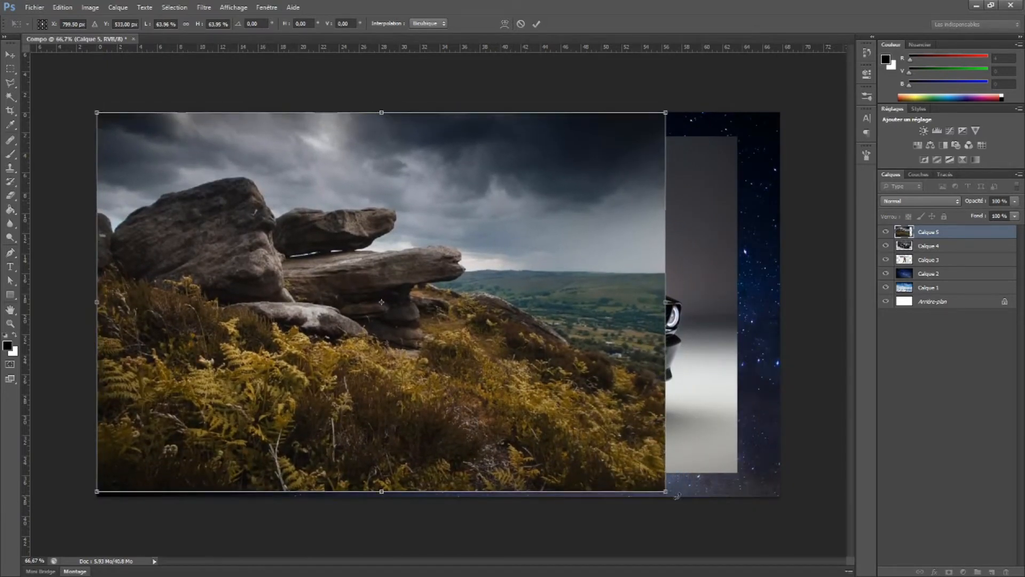
{"action": "left_click_drag", "start_coordinate": [665, 491], "coordinate": [780, 496]}
{"action": "key", "text": "Return"}
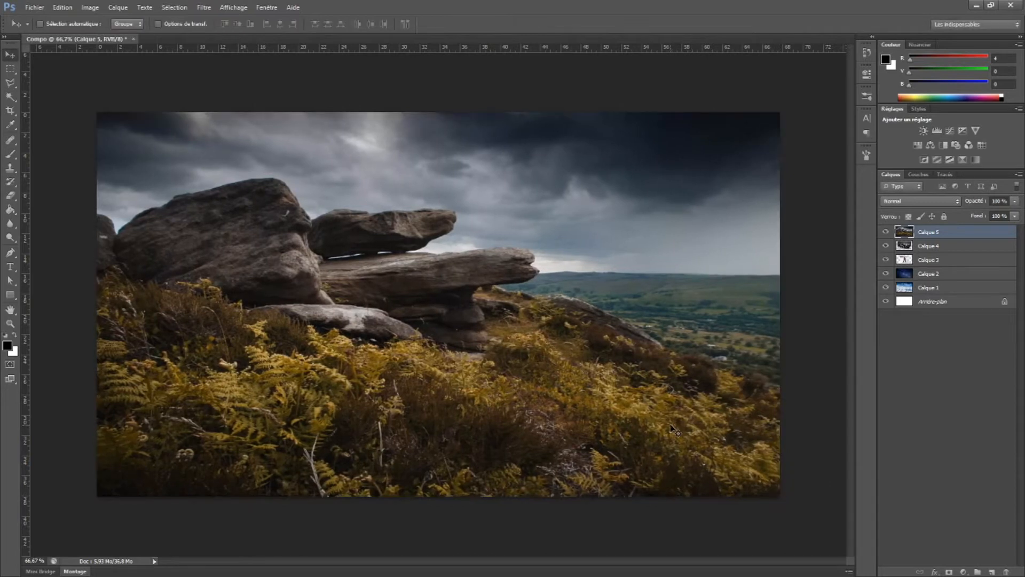
Switch back to the browser and replace the landscape image search with a new search for "city"
{"action": "key", "text": "alt+Tab"}
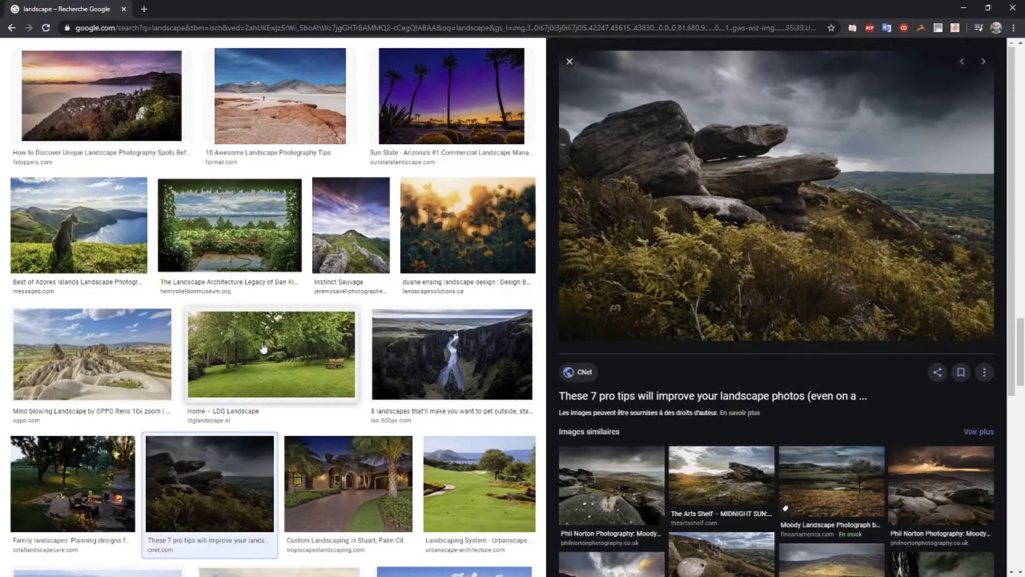
{"action": "scroll", "coordinate": [259, 346], "scroll_direction": "down", "scroll_amount": 20}
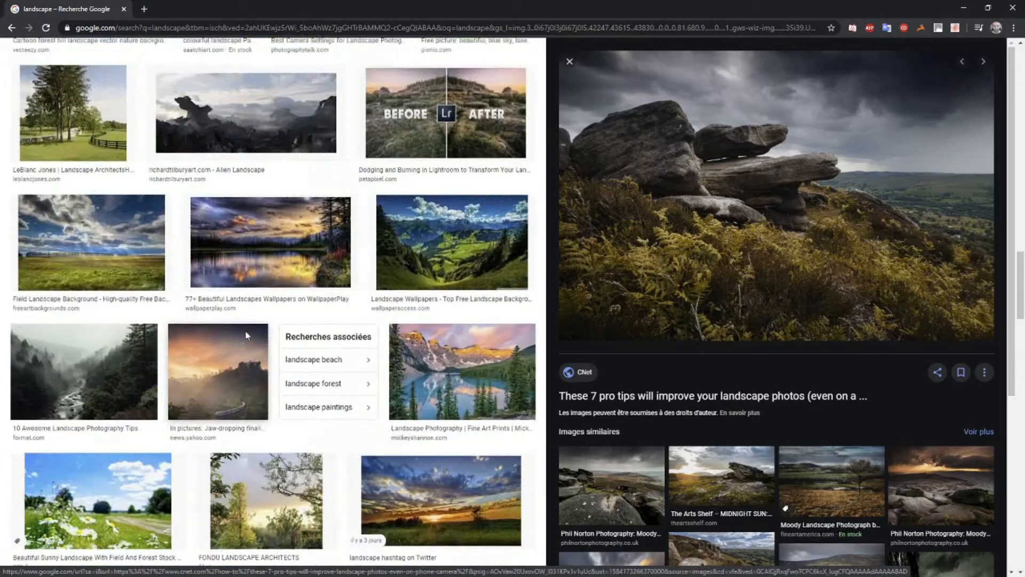
{"action": "scroll", "coordinate": [190, 297], "scroll_direction": "up", "scroll_amount": 20}
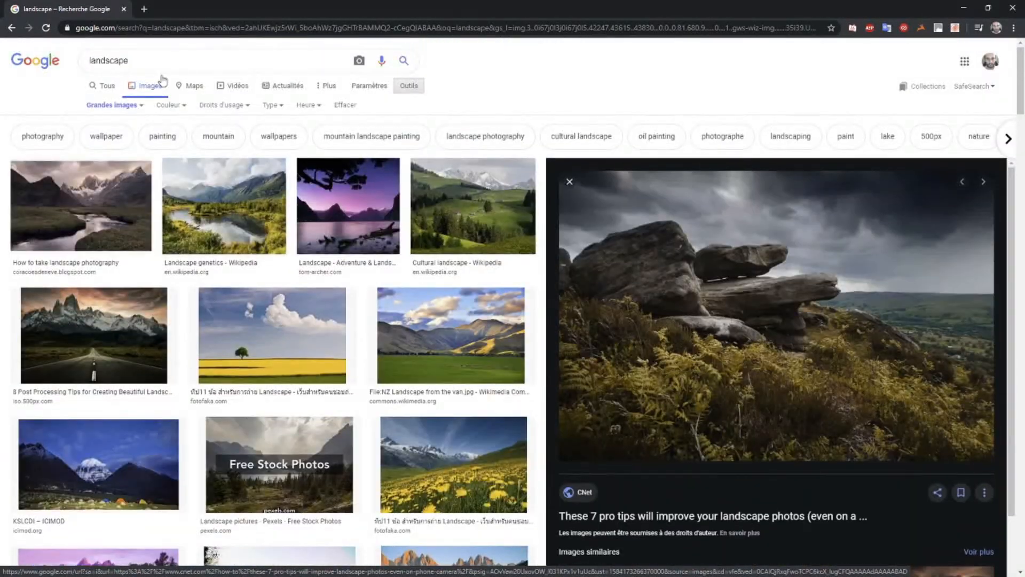
{"action": "key", "text": "ctrl+a"}
{"action": "type", "text": "city"}
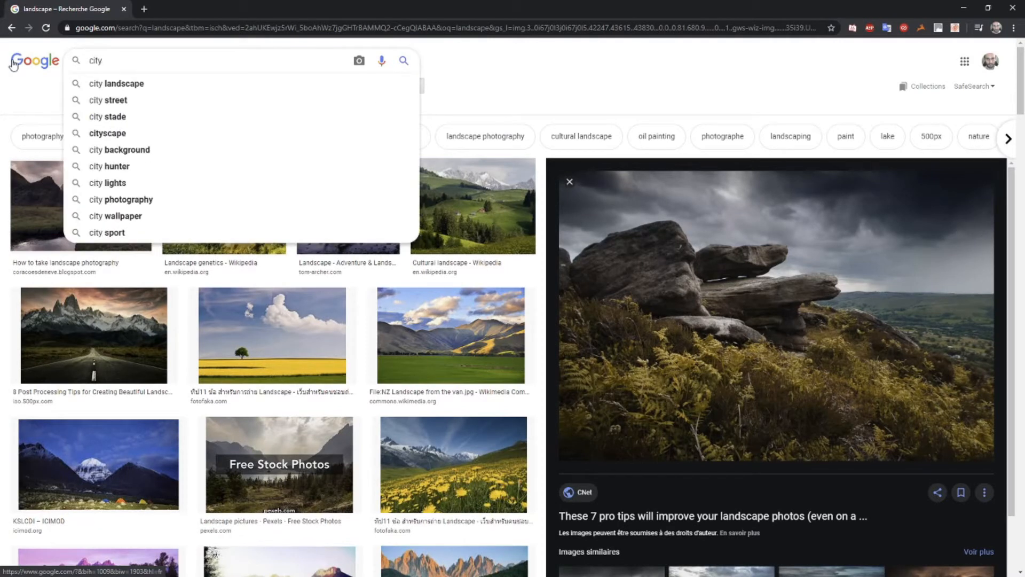
{"action": "key", "text": "Return"}
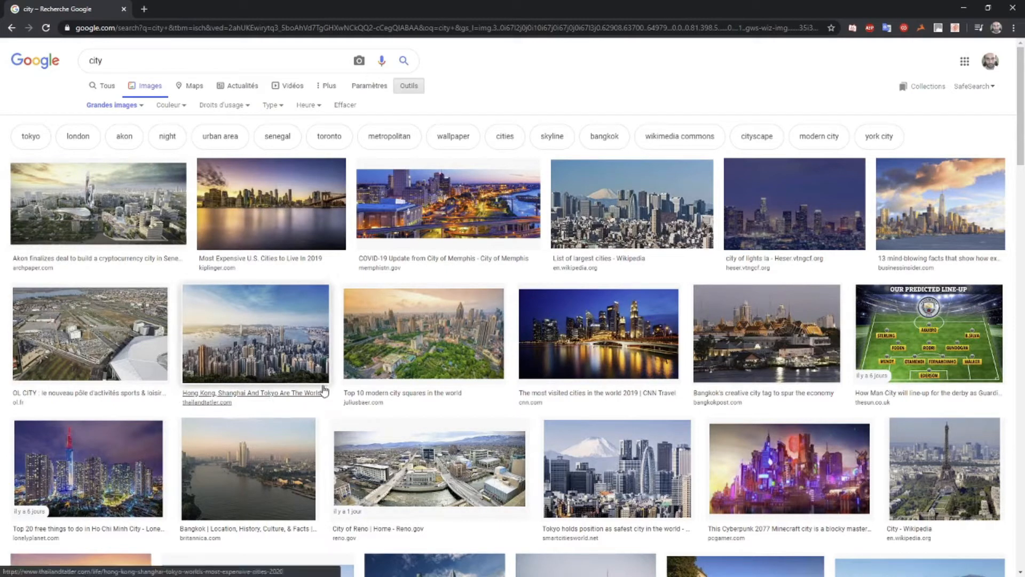
Find the Wikipedia "List of largest cities" skyline photo with the snowy mountain in the results and copy the image
{"action": "scroll", "coordinate": [598, 331], "scroll_direction": "down", "scroll_amount": 2}
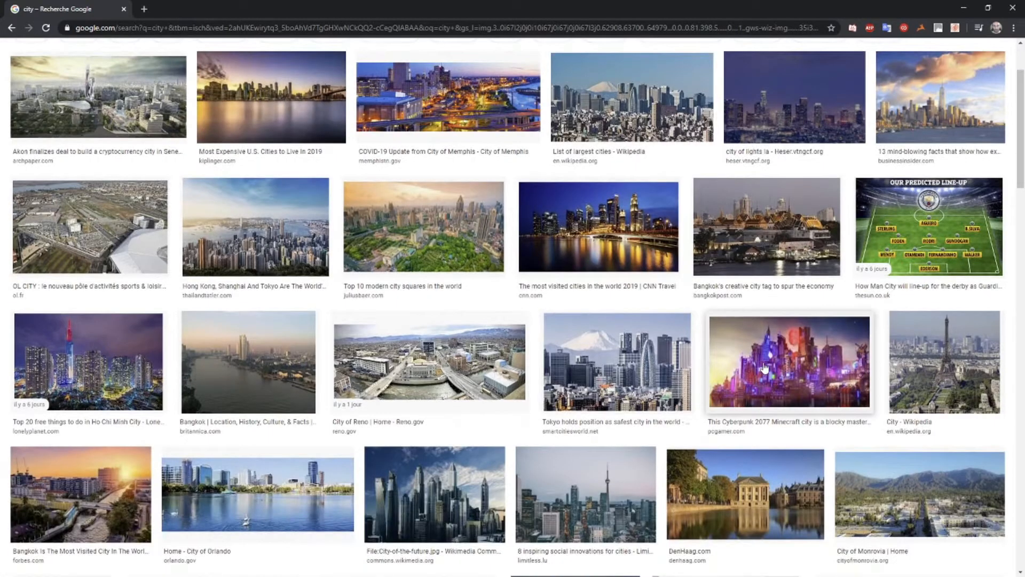
{"action": "scroll", "coordinate": [737, 341], "scroll_direction": "down", "scroll_amount": 4}
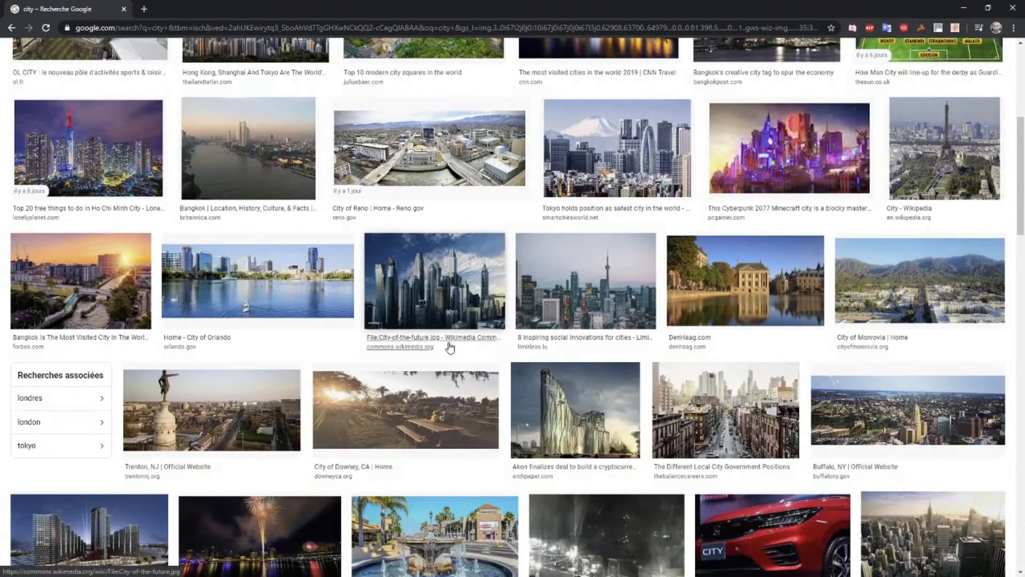
{"action": "scroll", "coordinate": [643, 309], "scroll_direction": "up", "scroll_amount": 6}
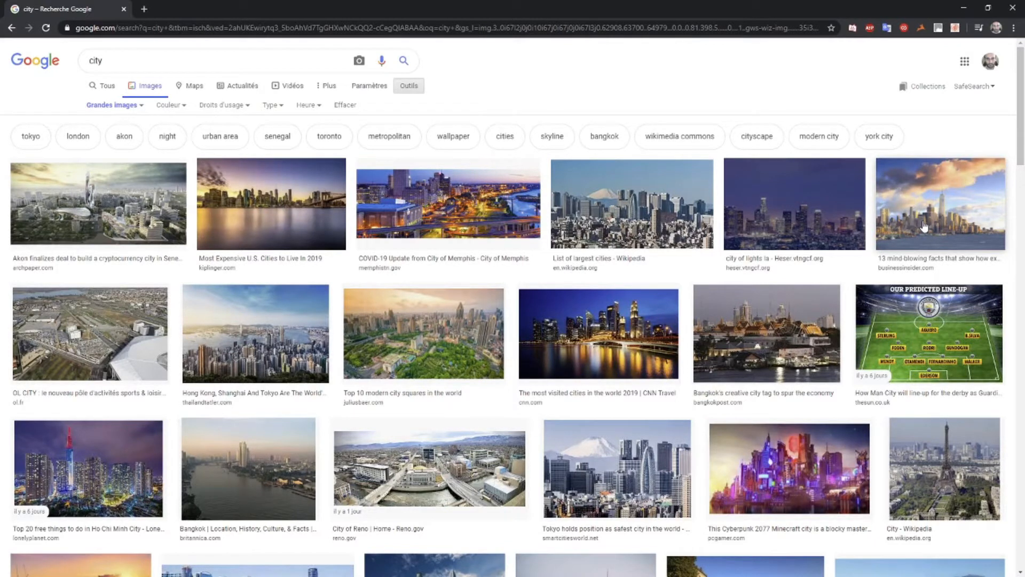
{"action": "left_click", "coordinate": [628, 231]}
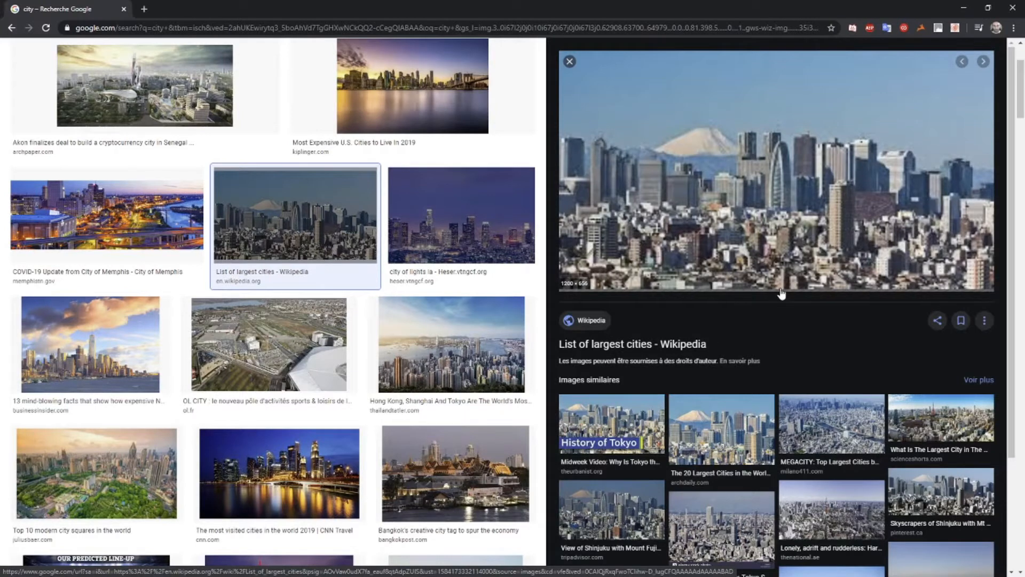
{"action": "right_click", "coordinate": [727, 156]}
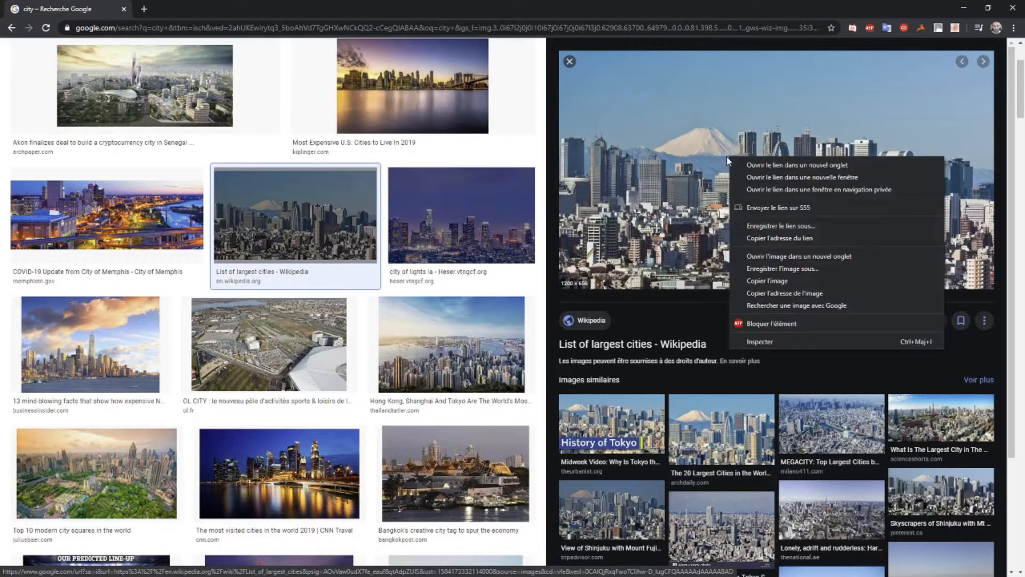
{"action": "left_click", "coordinate": [766, 280]}
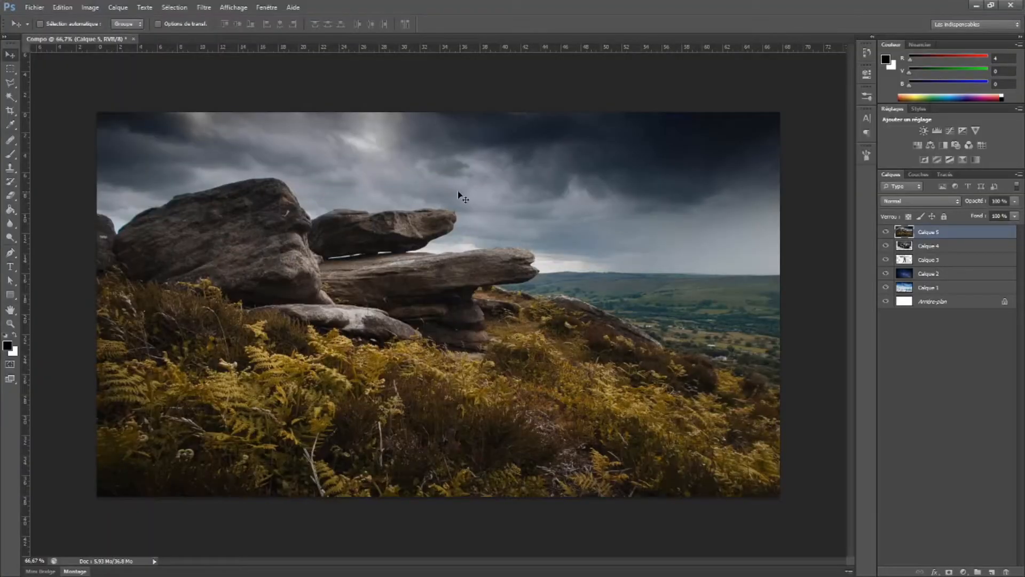
Paste the skyline into the Photoshop composite, align it with the canvas's upper-left corner and enlarge it proportionally to about 131%
{"action": "key", "text": "ctrl+b"}
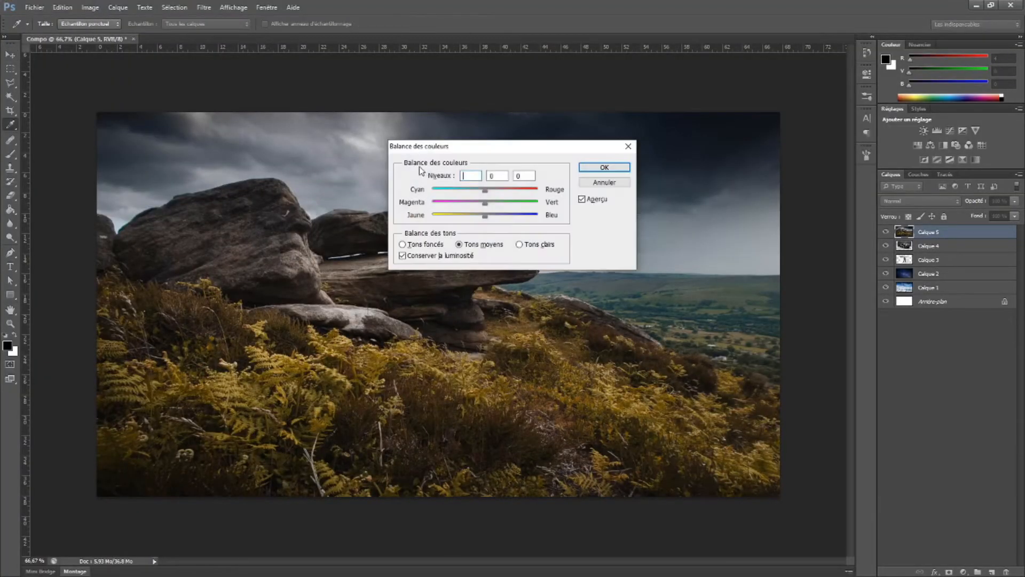
{"action": "left_click", "coordinate": [604, 183]}
{"action": "key", "text": "ctrl+v"}
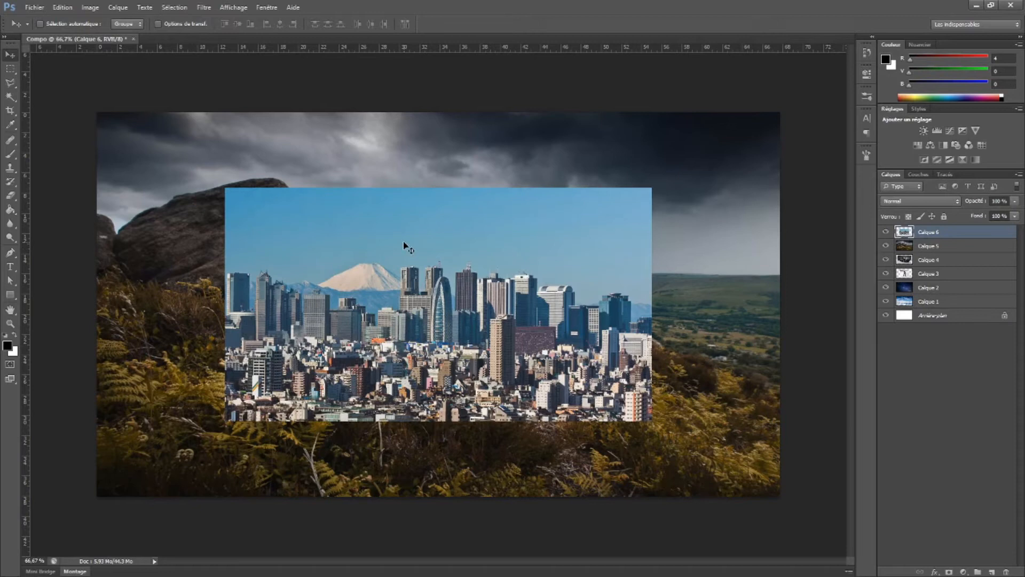
{"action": "left_click_drag", "start_coordinate": [391, 305], "coordinate": [258, 227]}
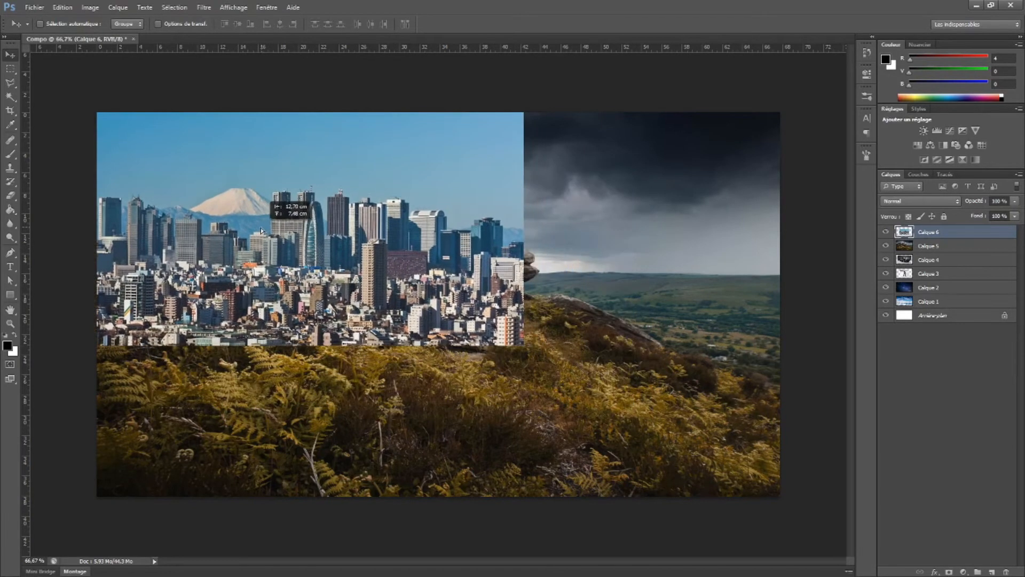
{"action": "key", "text": "ctrl+t"}
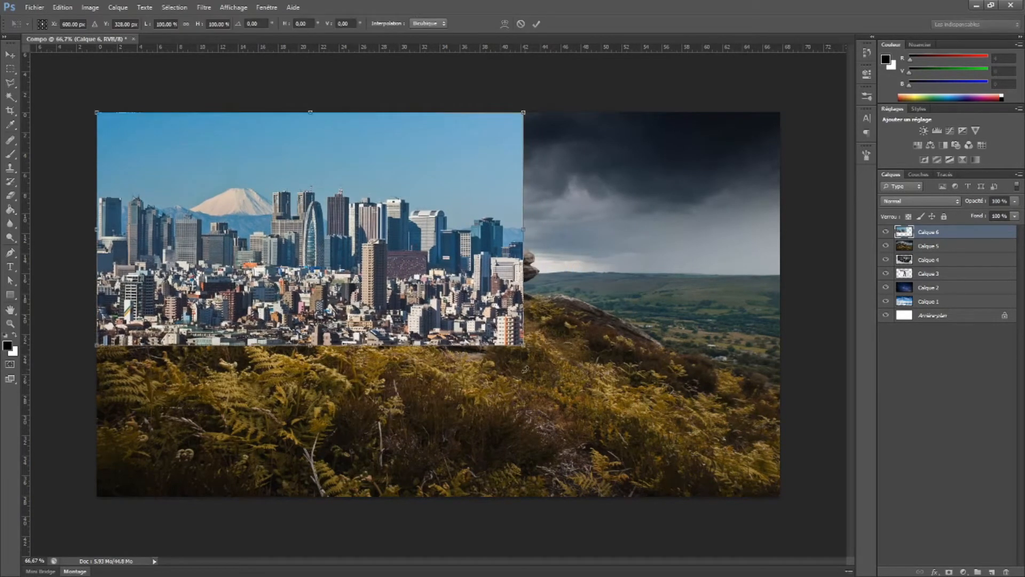
{"action": "left_click_drag", "start_coordinate": [525, 350], "coordinate": [637, 446]}
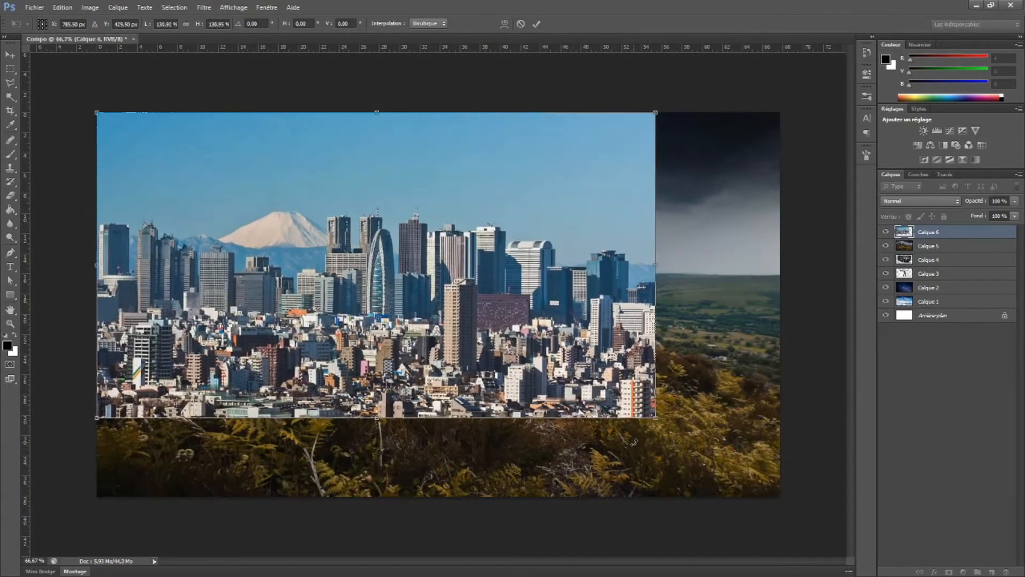
{"action": "key", "text": "Return"}
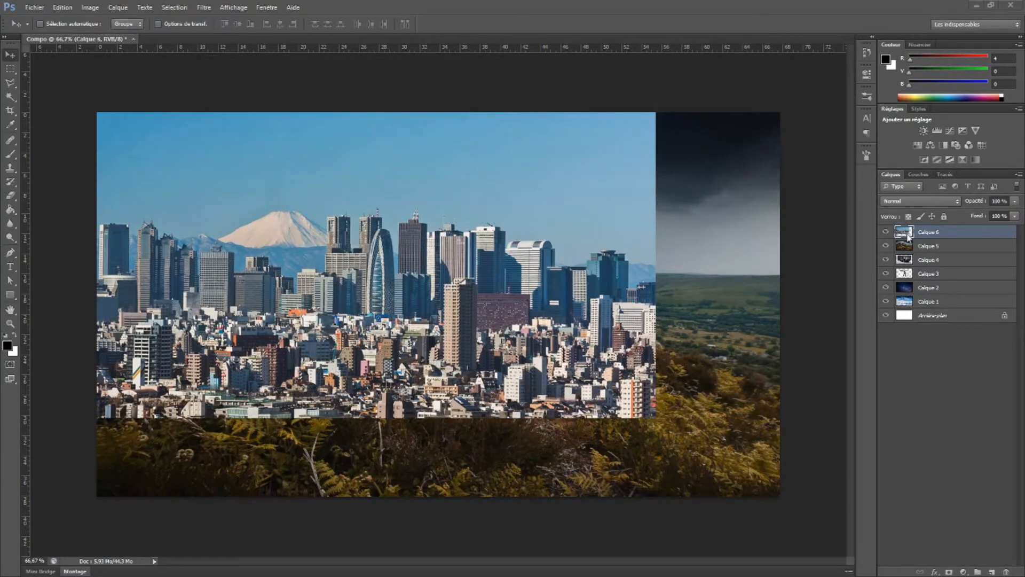
Rename the skyline layer "City" and hide it
{"action": "left_click", "coordinate": [932, 234]}
{"action": "double_click", "coordinate": [928, 234]}
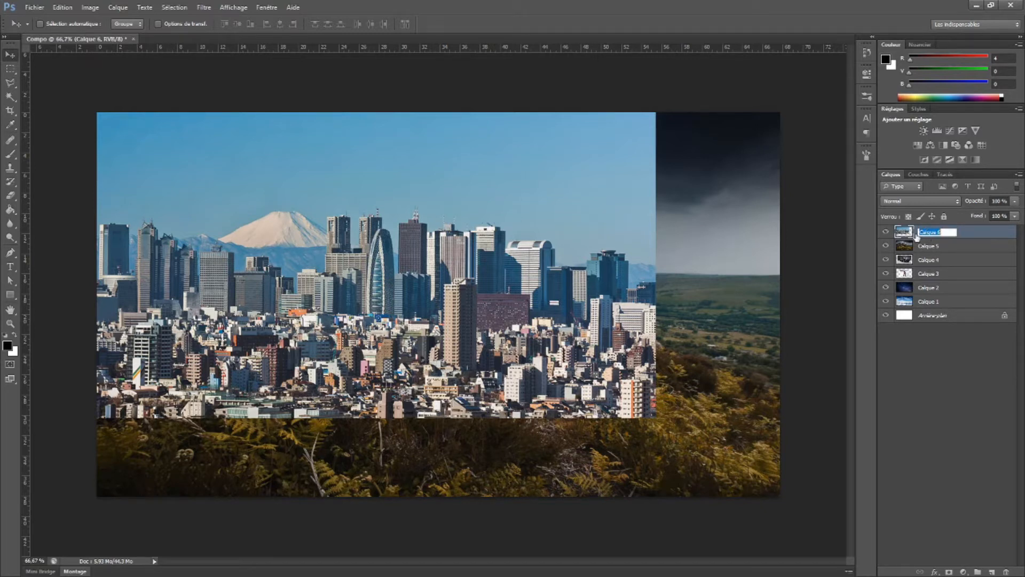
{"action": "type", "text": "C"}
{"action": "key", "text": "Return"}
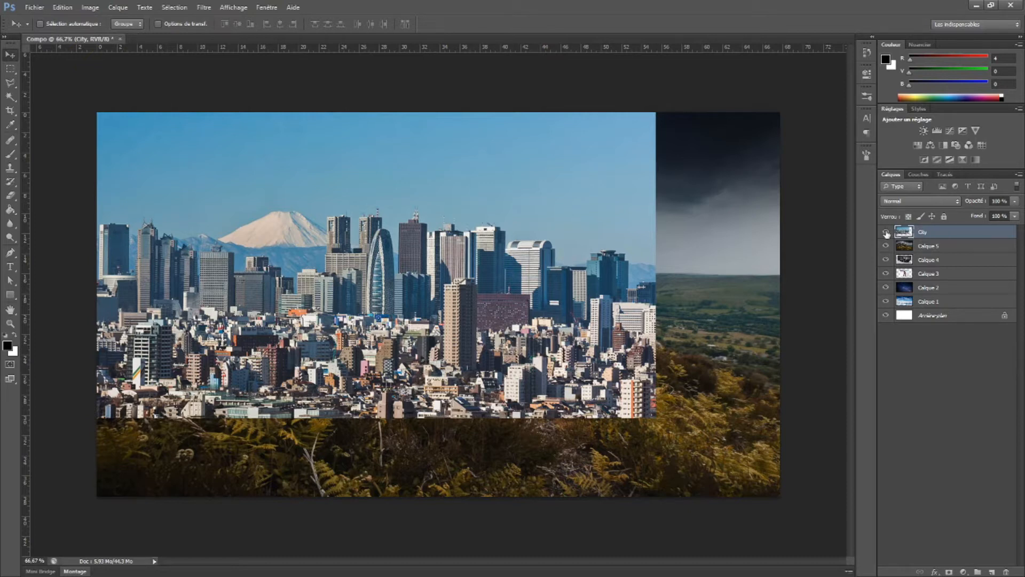
{"action": "left_click", "coordinate": [886, 232]}
Rename the rocky landscape layer "Ground" and hide it
{"action": "left_click", "coordinate": [935, 247]}
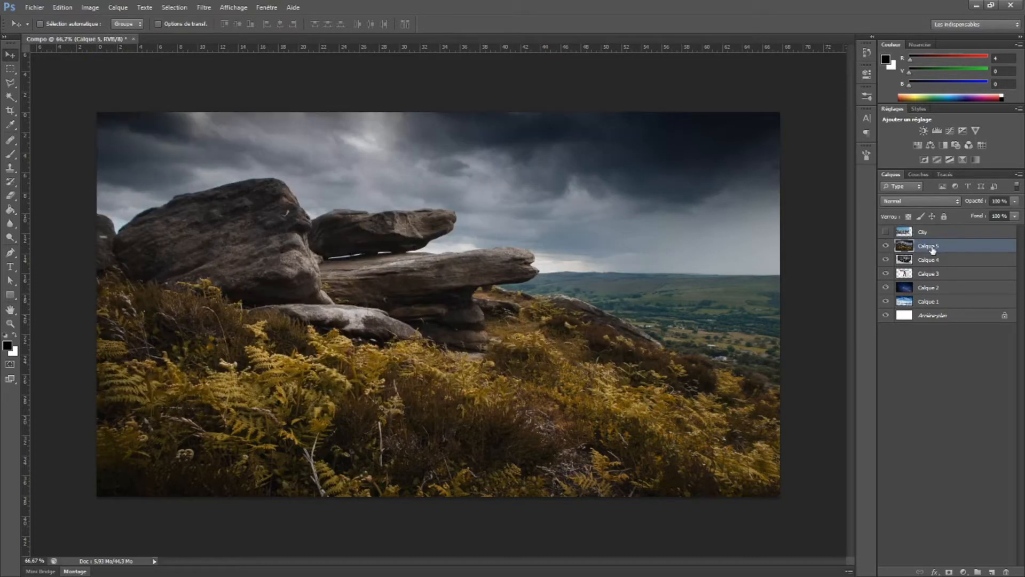
{"action": "double_click", "coordinate": [929, 248]}
{"action": "type", "text": "C"}
{"action": "type", "text": "round"}
{"action": "key", "text": "Return"}
{"action": "left_click", "coordinate": [886, 246]}
Rename the black car layer "bagnoole" and hide it
{"action": "double_click", "coordinate": [930, 260]}
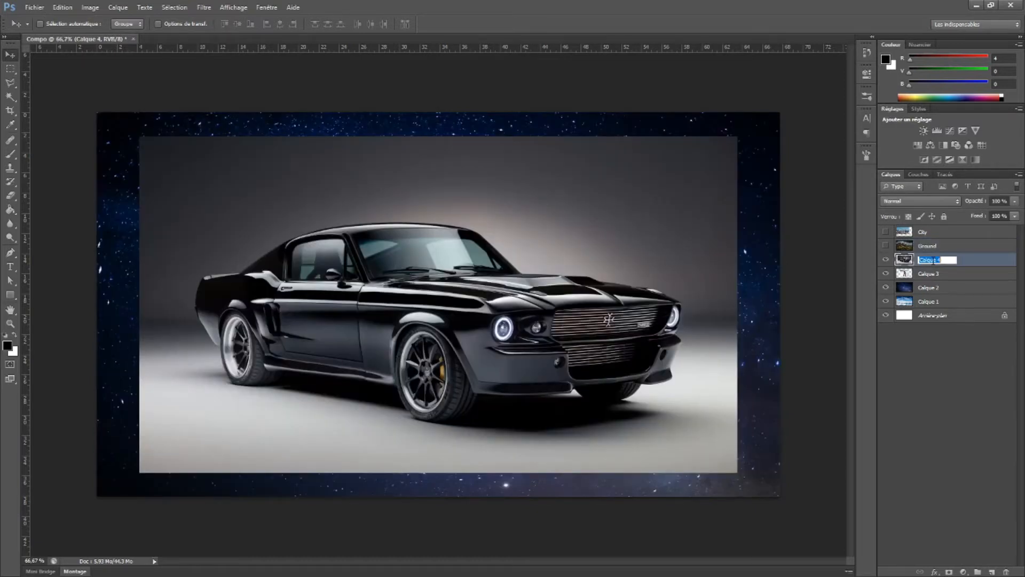
{"action": "type", "text": "Bagnole"}
{"action": "key", "text": "Return"}
{"action": "double_click", "coordinate": [930, 260]}
{"action": "key", "text": "Return"}
{"action": "left_click", "coordinate": [886, 259]}
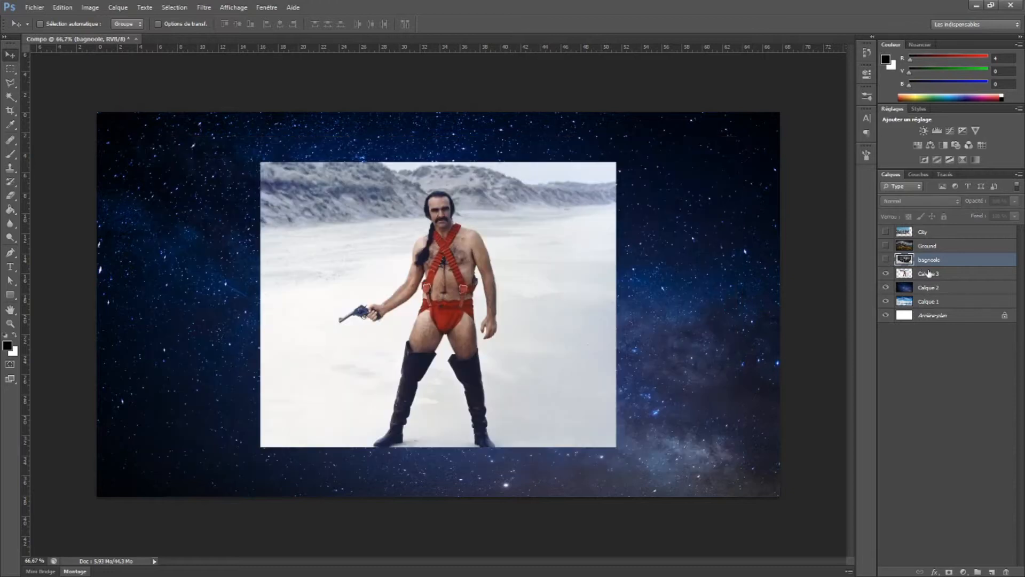
Rename the character picture's layer "zardos" and hide it
{"action": "double_click", "coordinate": [929, 274]}
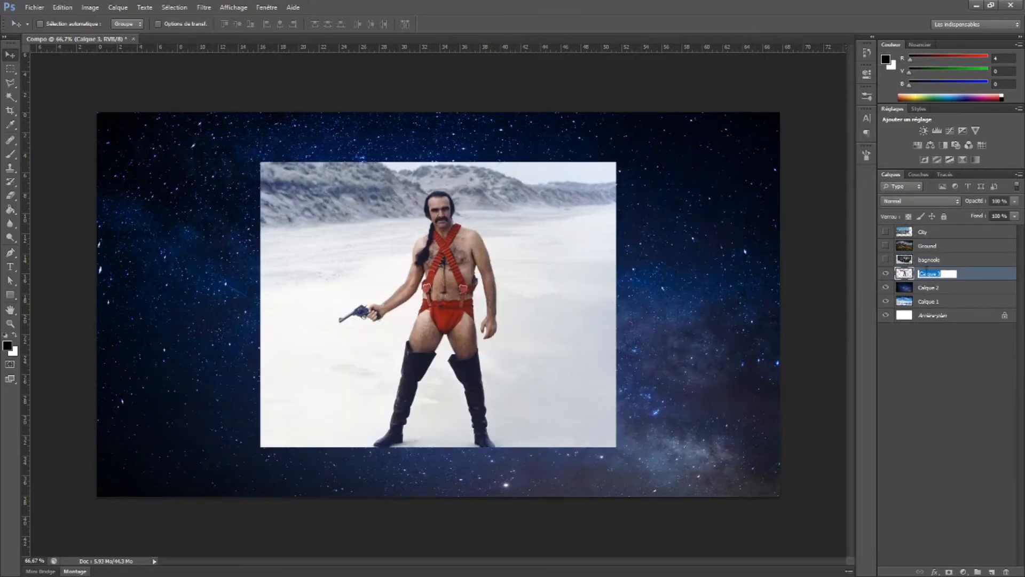
{"action": "type", "text": "Z"}
{"action": "key", "text": "Return"}
{"action": "left_click", "coordinate": [886, 273]}
Rename the starry sky layer "Space" and hide it
{"action": "double_click", "coordinate": [934, 289]}
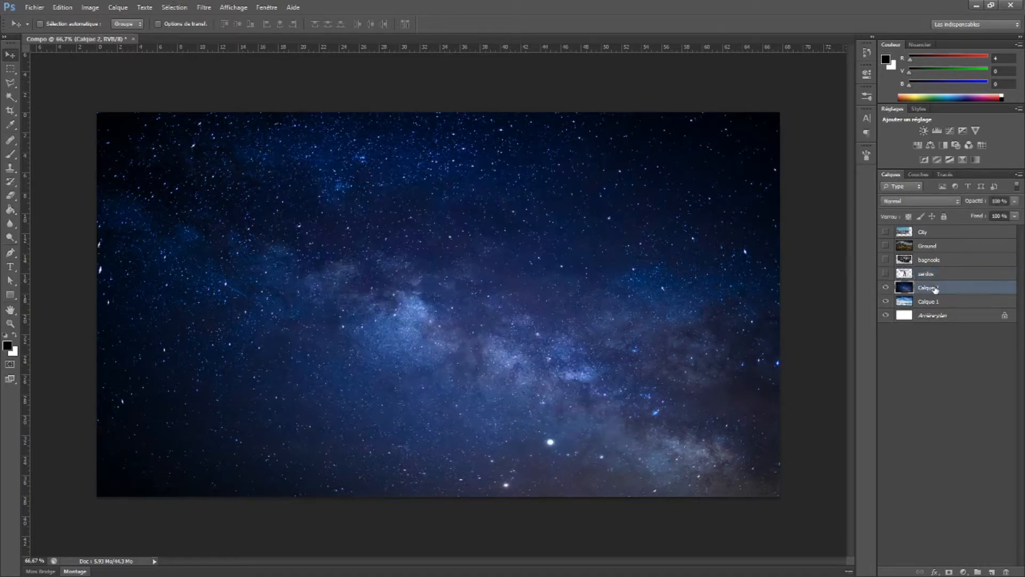
{"action": "type", "text": "Space"}
{"action": "key", "text": "Return"}
{"action": "left_click", "coordinate": [887, 288]}
Rename the clouds layer "Cloud" and make all the hidden layers visible again
{"action": "double_click", "coordinate": [931, 301]}
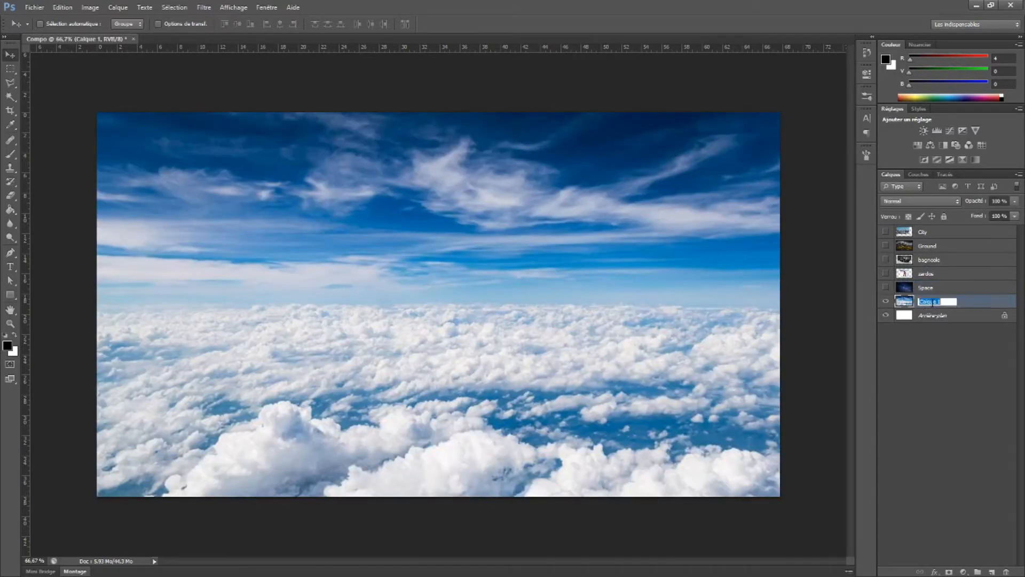
{"action": "type", "text": "Cloud"}
{"action": "key", "text": "Return"}
{"action": "left_click_drag", "start_coordinate": [885, 288], "coordinate": [888, 235]}
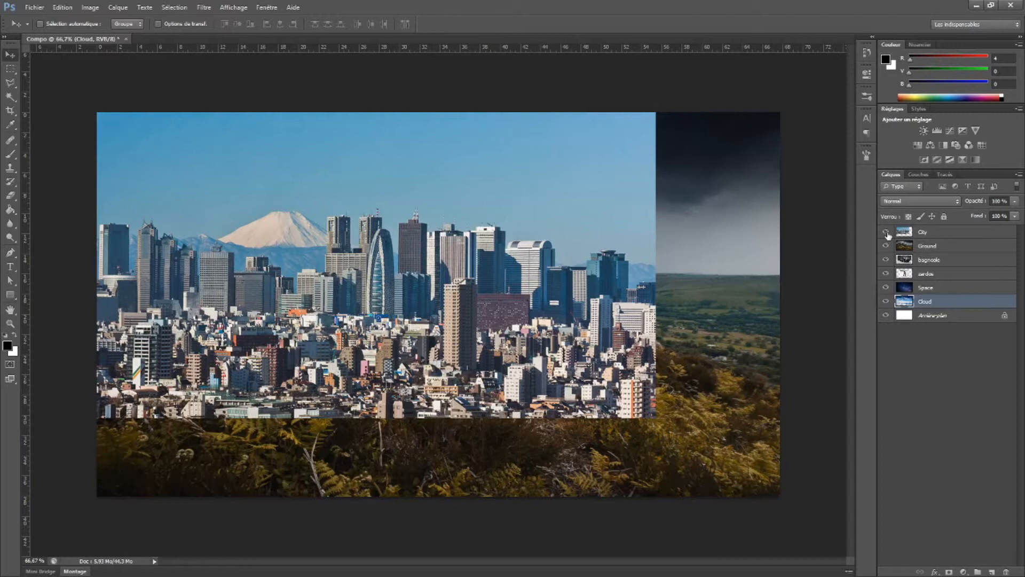
Convert the locked white background into a normal layer and delete it
{"action": "double_click", "coordinate": [922, 316]}
{"action": "key", "text": "Return"}
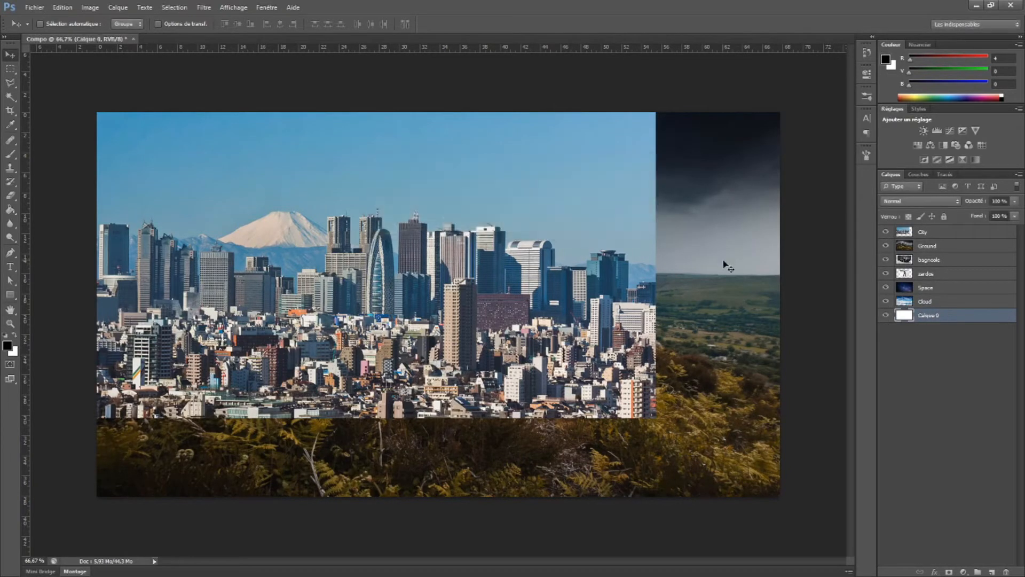
{"action": "key", "text": "Delete"}
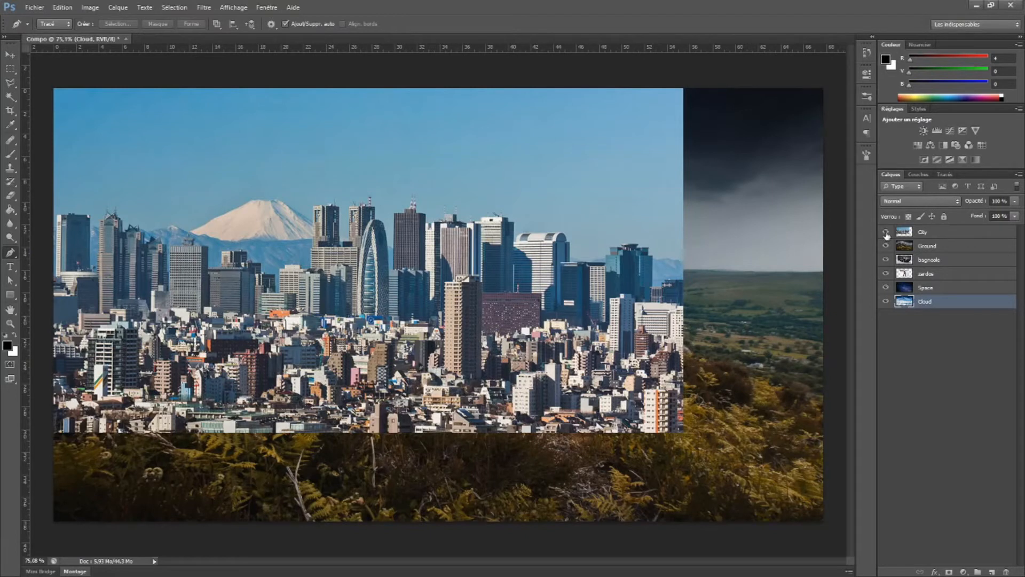
Hide every layer except zardos and select the zardos layer by picking its image on the canvas
{"action": "left_click_drag", "start_coordinate": [887, 235], "coordinate": [887, 302]}
{"action": "left_click", "coordinate": [903, 277]}
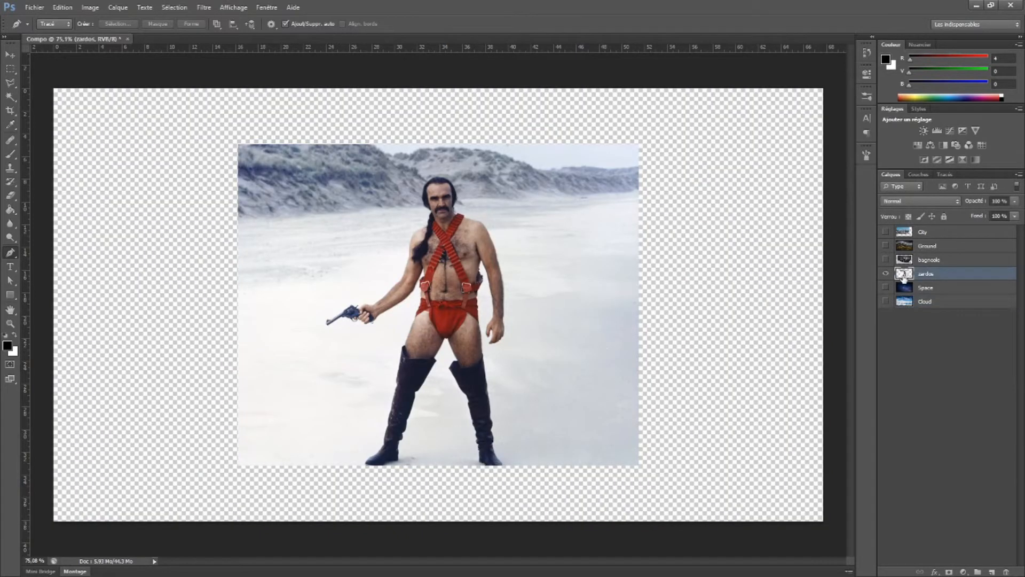
{"action": "left_click", "coordinate": [913, 303]}
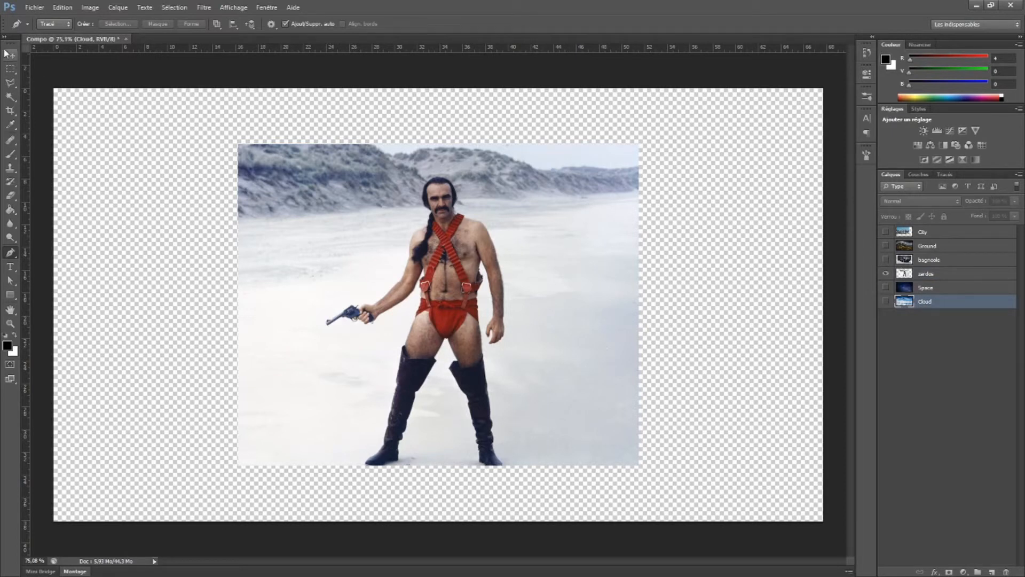
{"action": "left_click", "coordinate": [10, 55]}
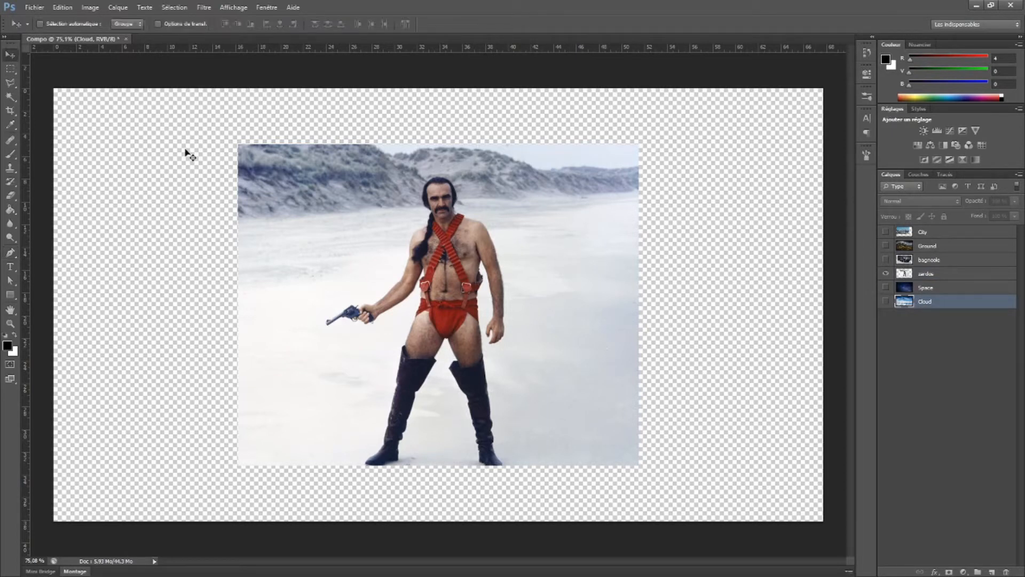
{"action": "left_click", "coordinate": [474, 275], "text": "ctrl"}
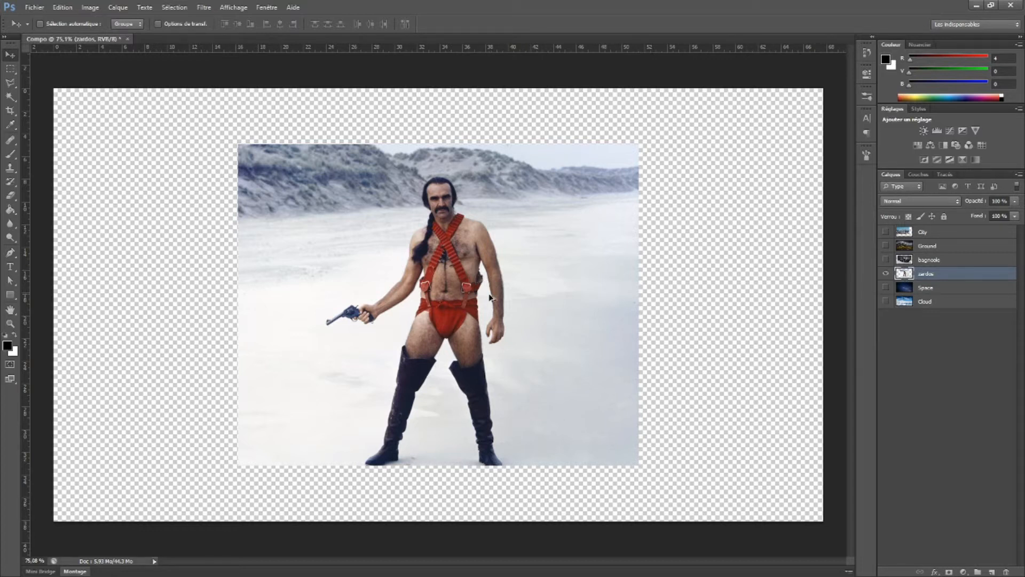
Erase a patch of the pale background between the character's braid and gun arm with the Eraser tool
{"action": "scroll", "coordinate": [489, 283], "scroll_direction": "up", "scroll_amount": 5, "text": "alt"}
{"action": "left_click_drag", "start_coordinate": [431, 350], "coordinate": [440, 328]}
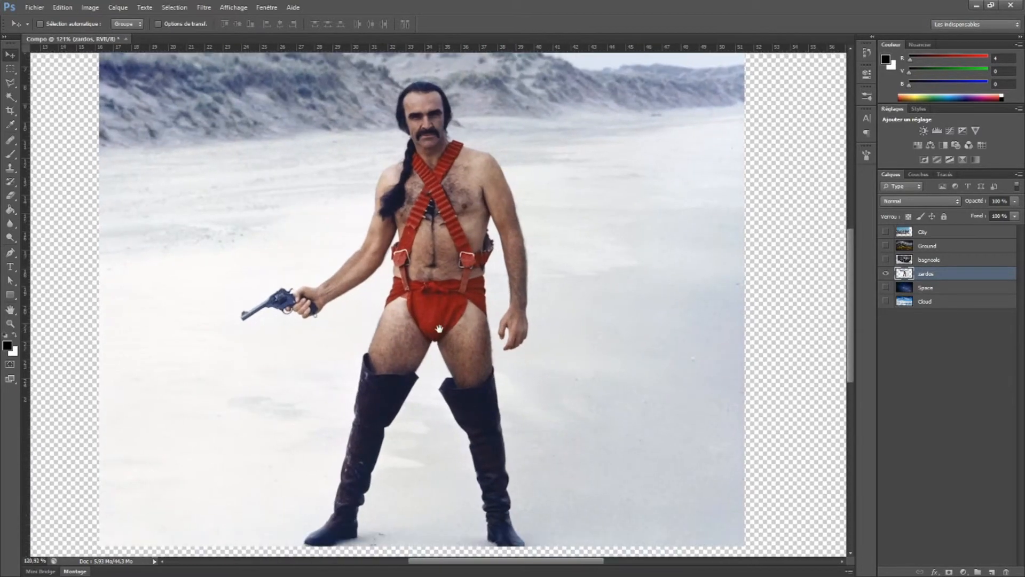
{"action": "scroll", "coordinate": [446, 336], "scroll_direction": "up", "scroll_amount": 2}
{"action": "left_click_drag", "start_coordinate": [410, 263], "coordinate": [450, 308]}
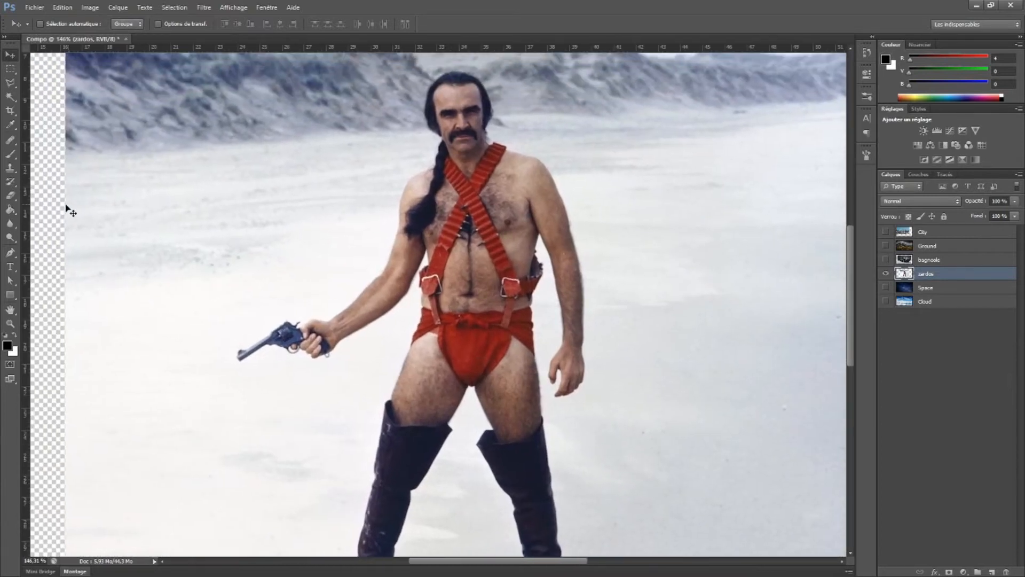
{"action": "left_click", "coordinate": [11, 196]}
{"action": "mouse_move", "coordinate": [303, 232]}
{"action": "left_mouse_down"}
{"action": "mouse_move", "coordinate": [309, 252]}
{"action": "mouse_move", "coordinate": [338, 209]}
{"action": "mouse_move", "coordinate": [300, 274]}
{"action": "mouse_move", "coordinate": [343, 178]}
{"action": "mouse_move", "coordinate": [339, 254]}
{"action": "mouse_move", "coordinate": [375, 177]}
{"action": "left_mouse_up"}
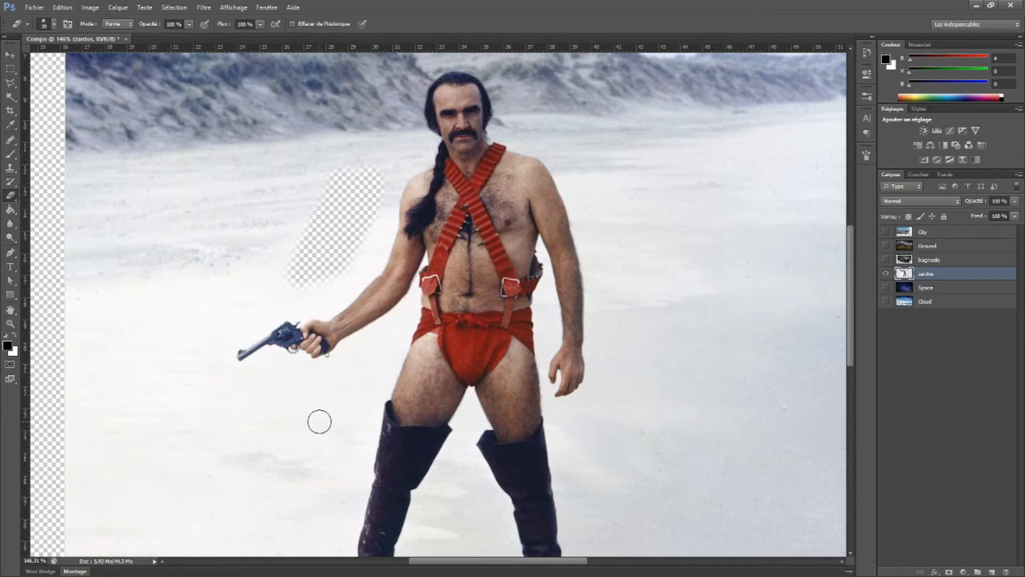
Undo the erased background patch and activate the standard Pen tool
{"action": "key", "text": "ctrl+z"}
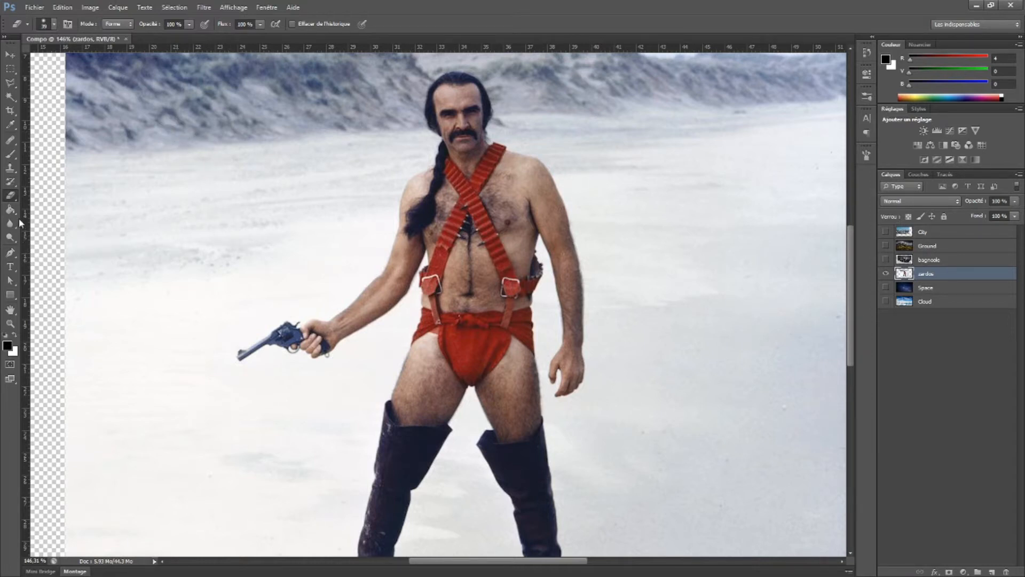
{"action": "left_click", "coordinate": [11, 257]}
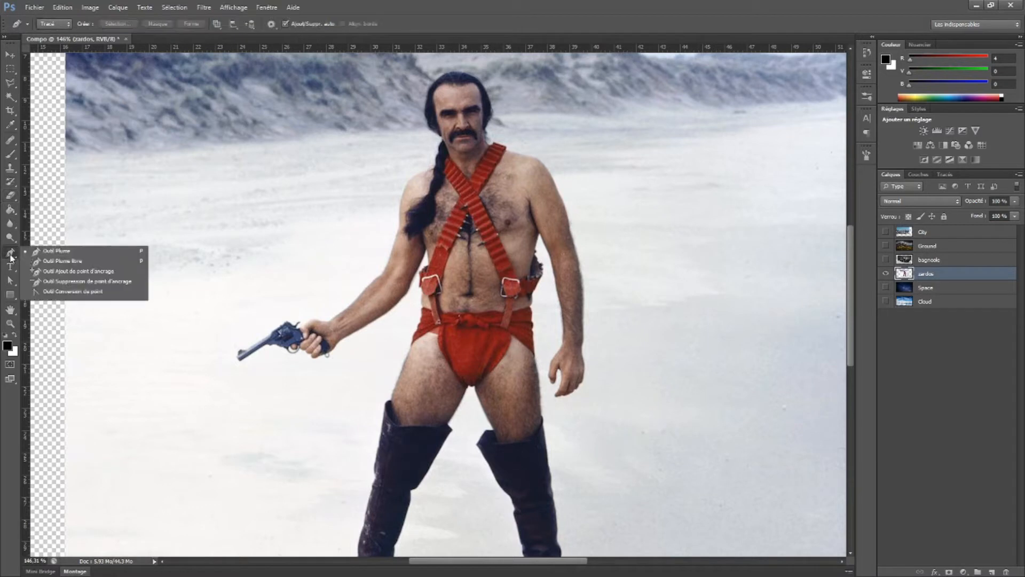
{"action": "left_click", "coordinate": [59, 254]}
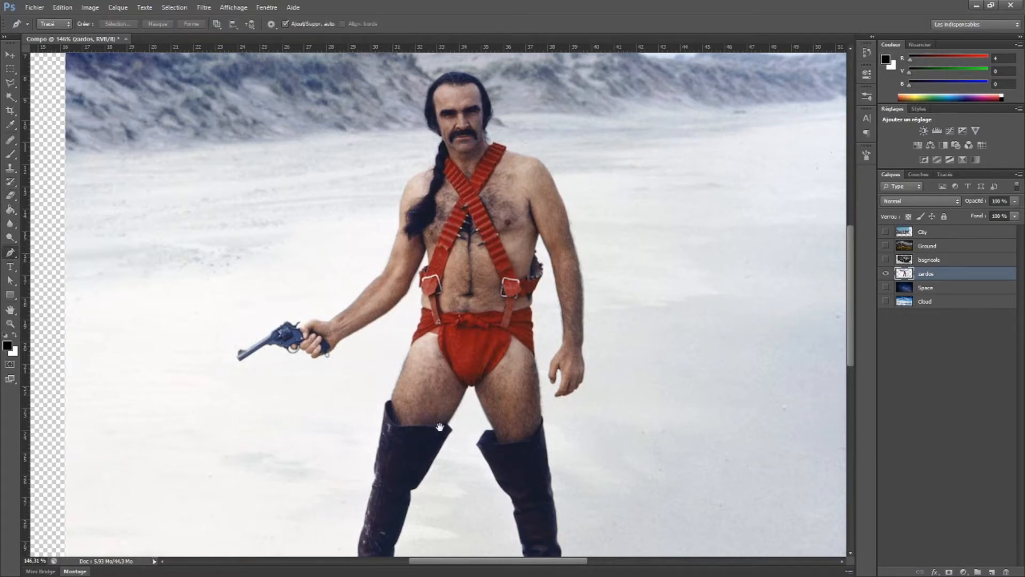
Draw practice curve segments with the Pen tool from the gun-side boot's top across the thigh and into the gap between the legs
{"action": "left_click_drag", "start_coordinate": [440, 427], "coordinate": [401, 291]}
{"action": "scroll", "coordinate": [349, 465], "scroll_direction": "up", "scroll_amount": 4}
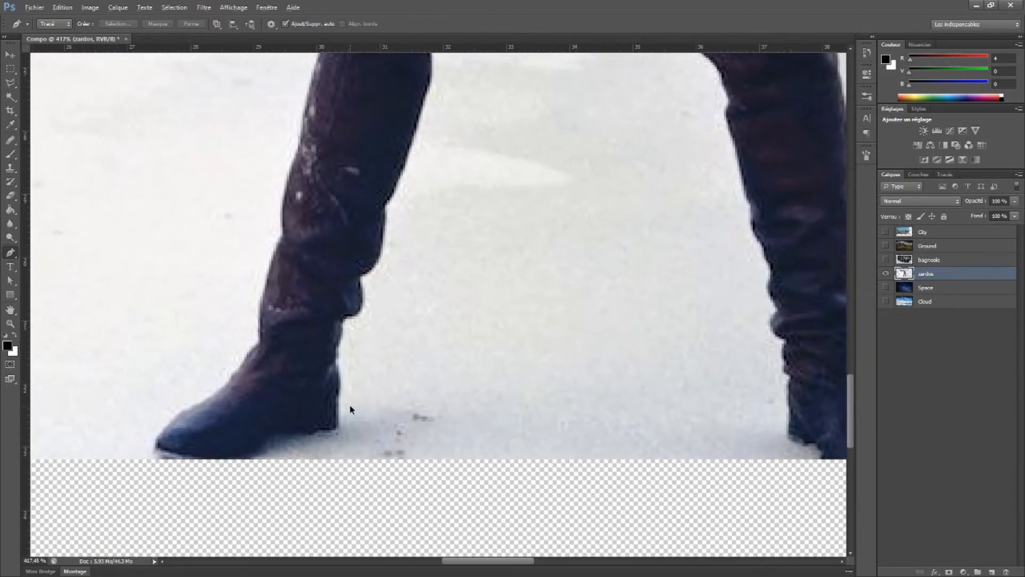
{"action": "scroll", "coordinate": [350, 409], "scroll_direction": "down", "scroll_amount": 1}
{"action": "left_click_drag", "start_coordinate": [489, 178], "coordinate": [382, 434]}
{"action": "left_click_drag", "start_coordinate": [479, 212], "coordinate": [461, 322]}
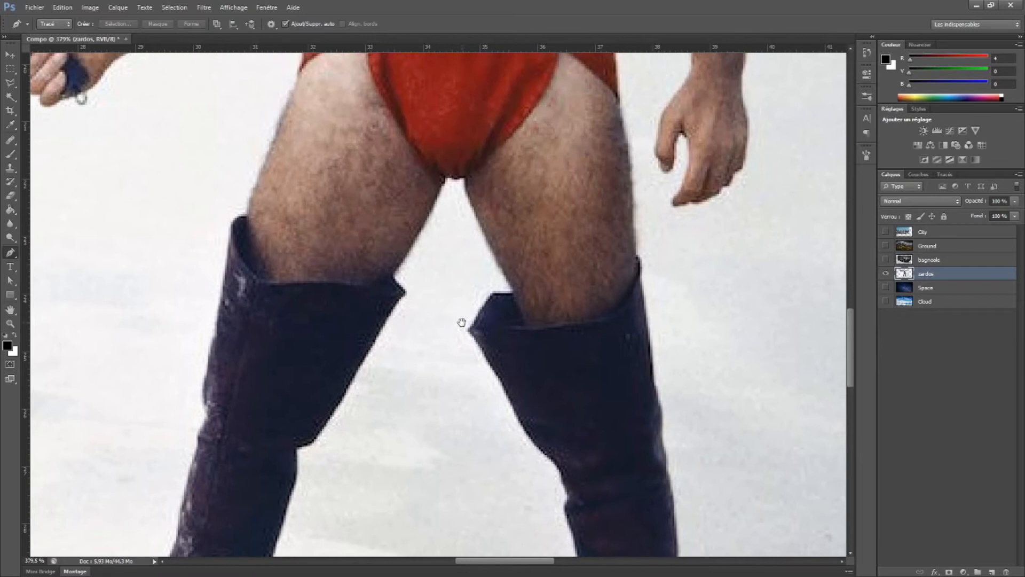
{"action": "left_click_drag", "start_coordinate": [466, 180], "coordinate": [474, 193]}
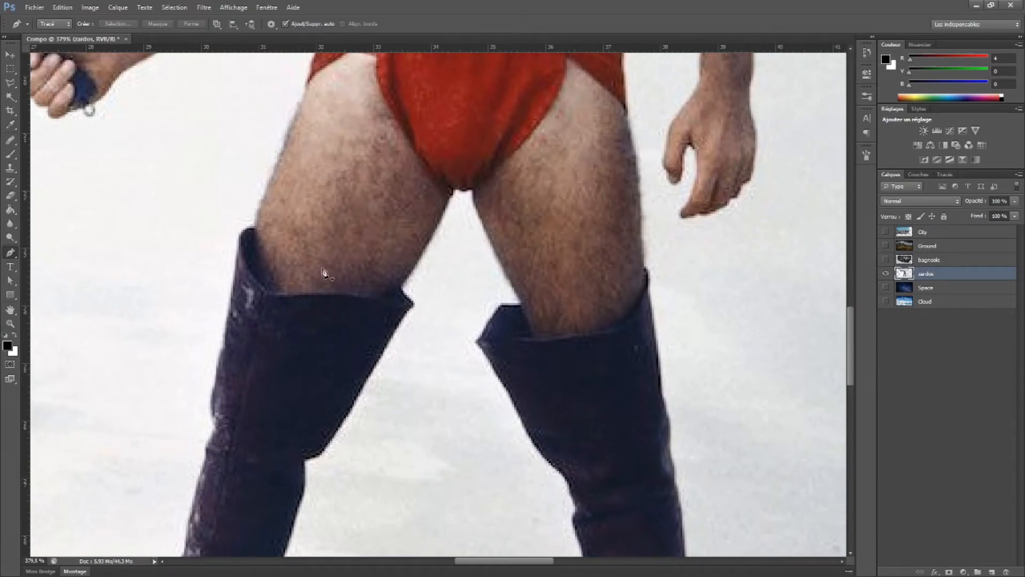
{"action": "left_click", "coordinate": [304, 293]}
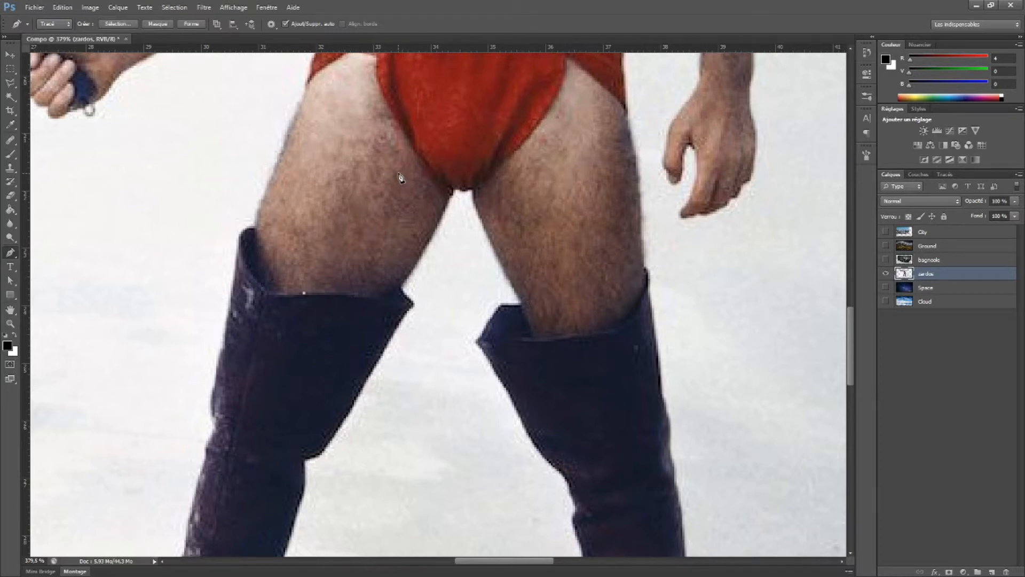
{"action": "left_click_drag", "start_coordinate": [399, 173], "coordinate": [523, 179]}
{"action": "left_click", "coordinate": [496, 309]}
{"action": "left_click", "coordinate": [488, 225]}
{"action": "left_click", "coordinate": [487, 225]}
{"action": "left_click_drag", "start_coordinate": [399, 176], "coordinate": [527, 174]}
{"action": "left_click", "coordinate": [495, 308]}
{"action": "left_click_drag", "start_coordinate": [422, 362], "coordinate": [373, 249]}
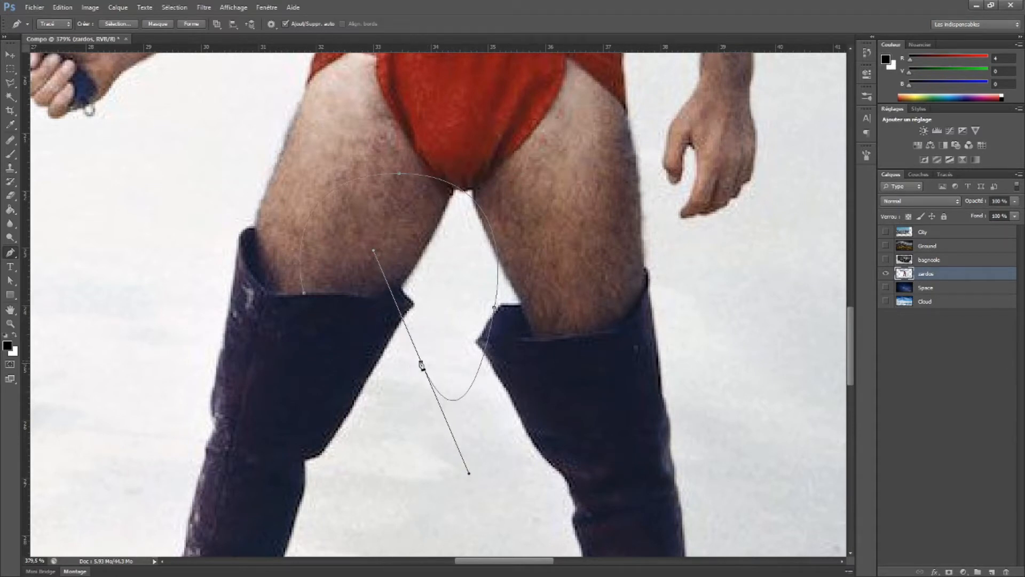
Extend the practice path between the boots, mixing corner points, straight segments and curves, and lengthen one anchor's direction handles
{"action": "left_click", "coordinate": [422, 362], "text": "alt"}
{"action": "left_click", "coordinate": [387, 402]}
{"action": "left_click_drag", "start_coordinate": [414, 446], "coordinate": [464, 452]}
{"action": "left_click_drag", "start_coordinate": [466, 493], "coordinate": [412, 536]}
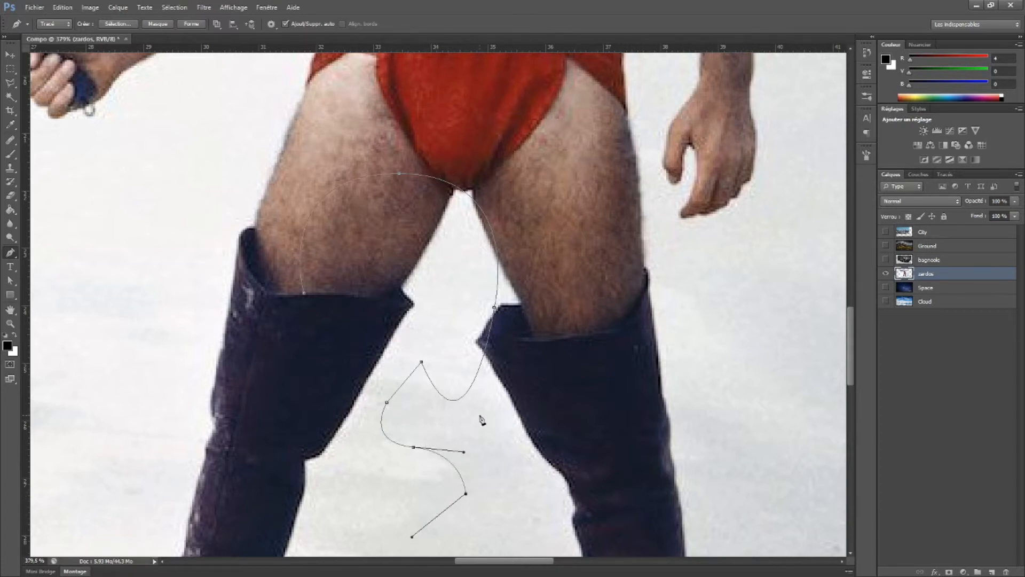
{"action": "scroll", "coordinate": [488, 430], "scroll_direction": "down", "scroll_amount": 3}
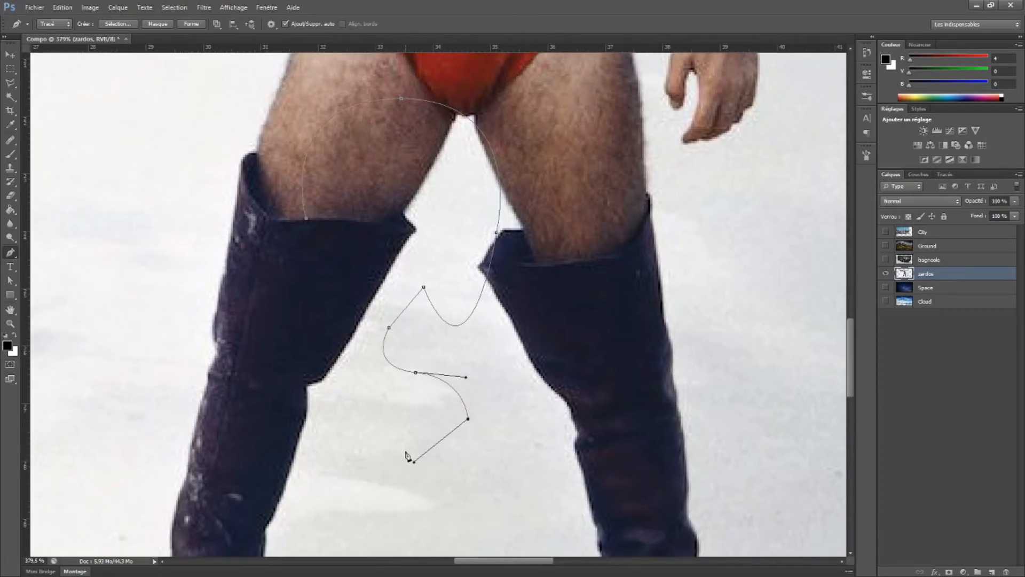
{"action": "left_click_drag", "start_coordinate": [466, 379], "coordinate": [487, 382]}
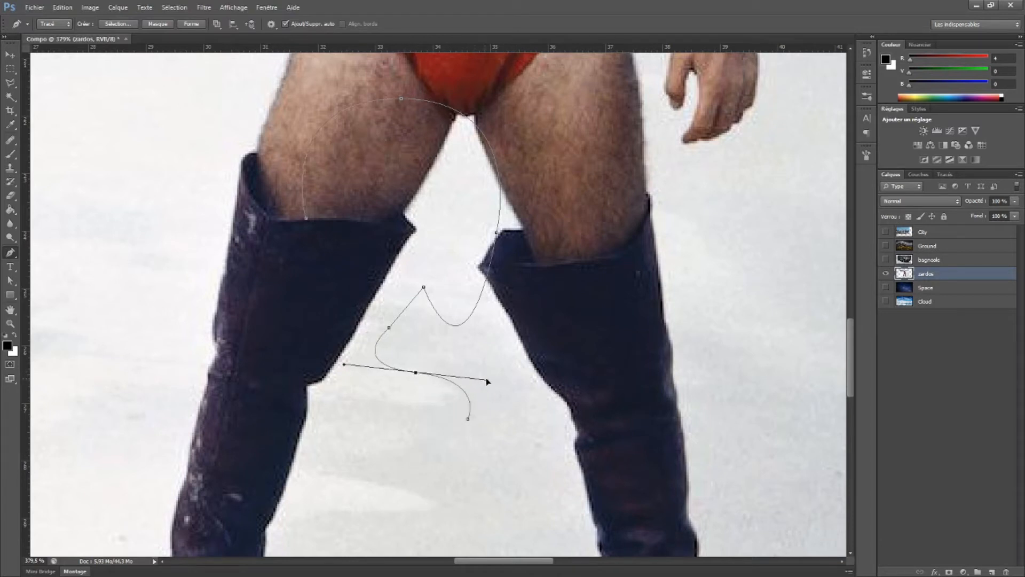
{"action": "left_click_drag", "start_coordinate": [468, 418], "coordinate": [414, 461]}
{"action": "left_click", "coordinate": [389, 457]}
{"action": "left_click", "coordinate": [338, 485]}
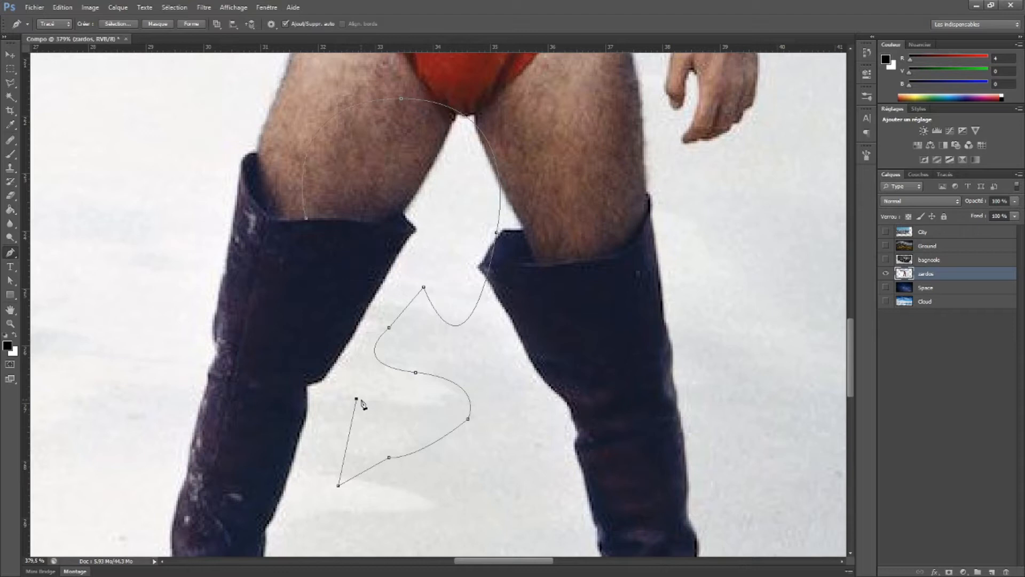
Undo the practice path points drawn between the character's legs
{"action": "key", "text": "ctrl+alt+z"}
{"action": "key", "text": "ctrl+alt+z"}
{"action": "key", "text": "ctrl+alt+z"}
{"action": "key", "text": "ctrl+alt+z"}
{"action": "key", "text": "ctrl+alt+z"}
{"action": "key", "text": "ctrl+alt+z"}
{"action": "key", "text": "ctrl+alt+z"}
{"action": "key", "text": "ctrl+alt+z"}
{"action": "key", "text": "ctrl+alt+z"}
{"action": "key", "text": "ctrl+alt+z"}
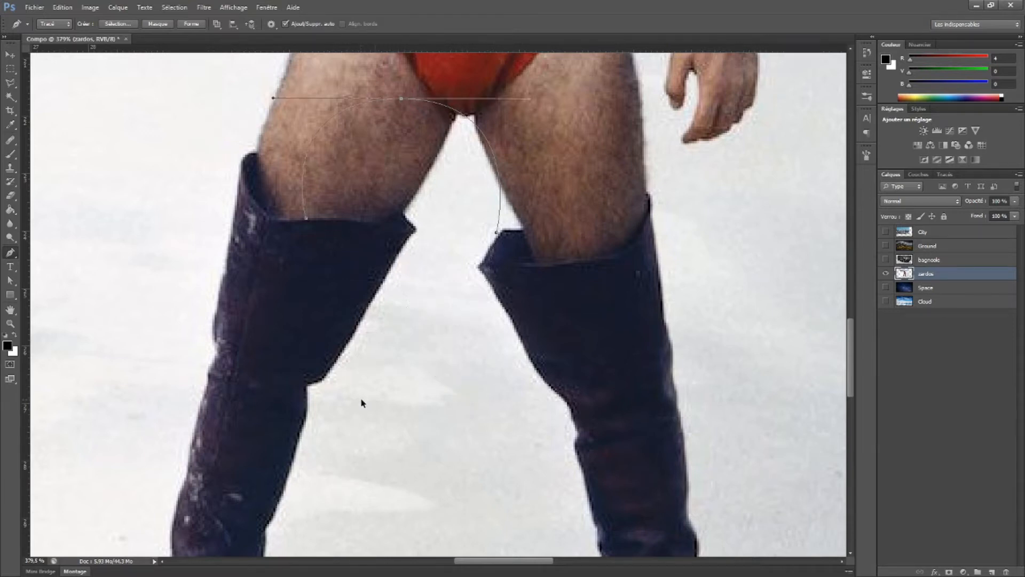
{"action": "key", "text": "ctrl+alt+z"}
{"action": "key", "text": "ctrl+alt+z"}
{"action": "key", "text": "ctrl+alt+z"}
{"action": "key", "text": "ctrl+alt+z"}
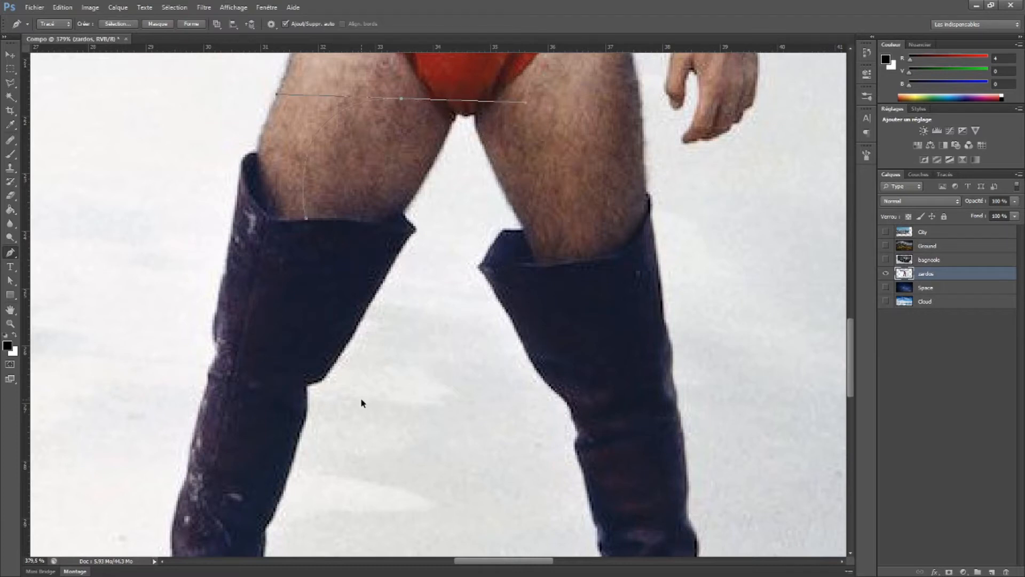
Start a fresh path at the crotch and trace down the gun-side leg's inner thigh and upper boot with the Pen tool
{"action": "scroll", "coordinate": [447, 183], "scroll_direction": "up", "scroll_amount": 5}
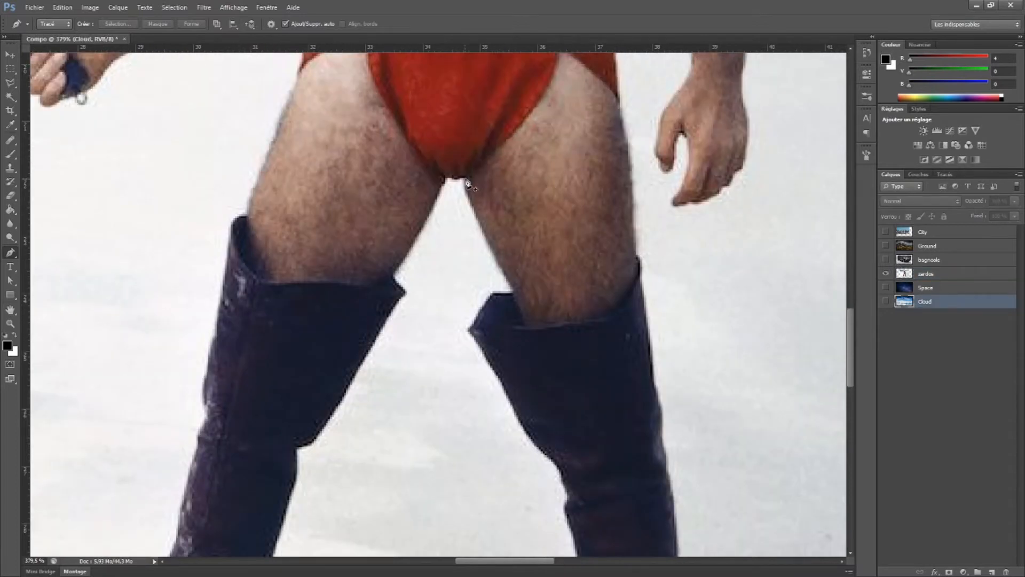
{"action": "left_click", "coordinate": [467, 179]}
{"action": "left_click_drag", "start_coordinate": [447, 182], "coordinate": [439, 170]}
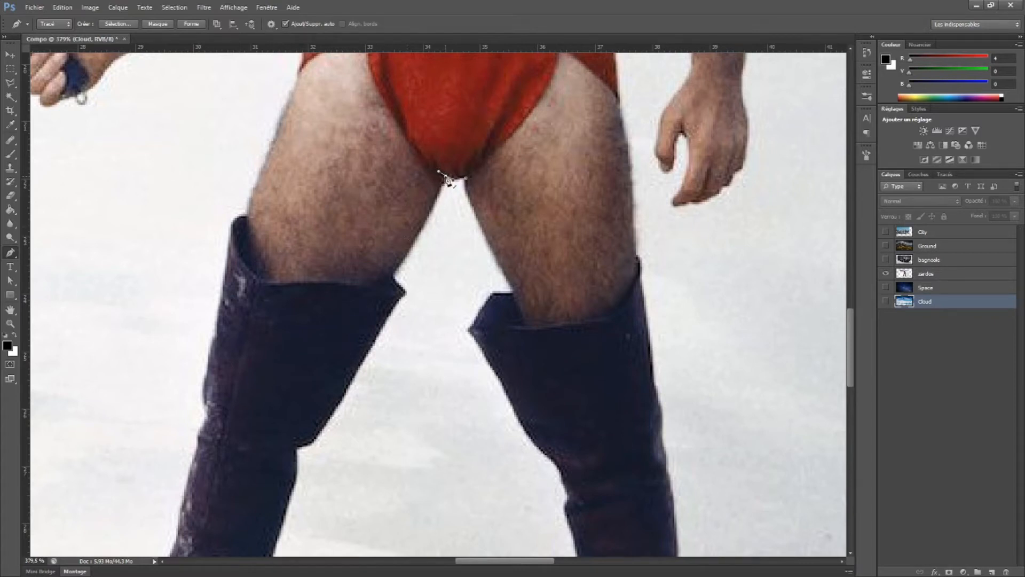
{"action": "left_click_drag", "start_coordinate": [426, 223], "coordinate": [448, 198]}
{"action": "key", "text": "ctrl+z"}
{"action": "left_click_drag", "start_coordinate": [394, 278], "coordinate": [367, 313]}
{"action": "key", "text": "Left"}
{"action": "left_click", "coordinate": [392, 278]}
{"action": "left_click", "coordinate": [407, 296]}
{"action": "left_click_drag", "start_coordinate": [297, 449], "coordinate": [273, 449]}
{"action": "left_click_drag", "start_coordinate": [362, 440], "coordinate": [430, 204]}
{"action": "left_click", "coordinate": [366, 213], "text": "alt"}
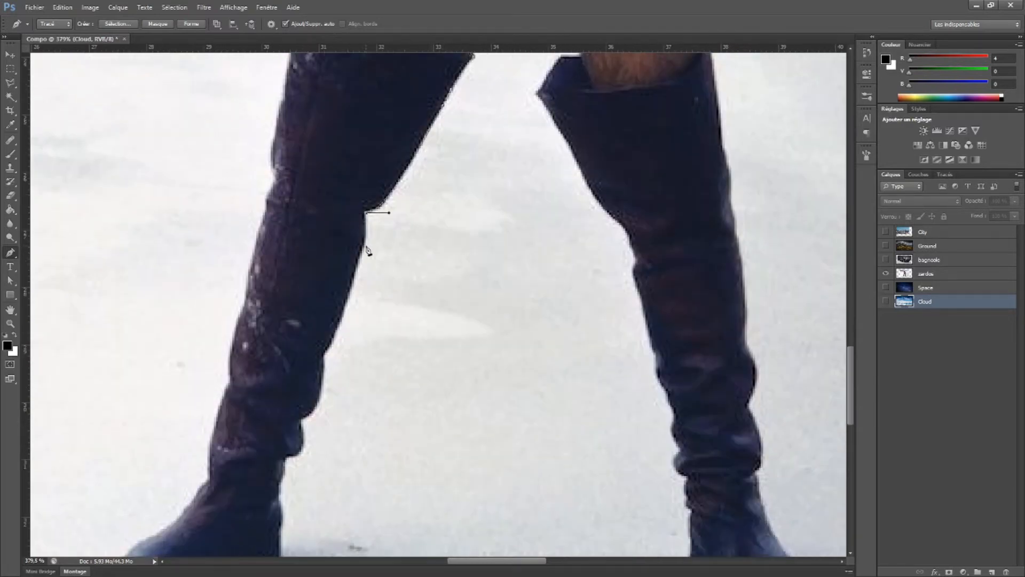
Continue the path down the inner edge of the gun-side boot, around the heel and onto the sole
{"action": "left_click_drag", "start_coordinate": [323, 355], "coordinate": [309, 371]}
{"action": "left_click", "coordinate": [302, 418]}
{"action": "left_click_drag", "start_coordinate": [286, 458], "coordinate": [274, 489]}
{"action": "left_click", "coordinate": [285, 458], "text": "alt"}
{"action": "left_click", "coordinate": [279, 484], "text": "alt"}
{"action": "left_click_drag", "start_coordinate": [352, 494], "coordinate": [370, 396]}
{"action": "left_click", "coordinate": [301, 325], "text": "alt"}
{"action": "left_click_drag", "start_coordinate": [299, 329], "coordinate": [240, 382]}
{"action": "left_click", "coordinate": [301, 360], "text": "alt"}
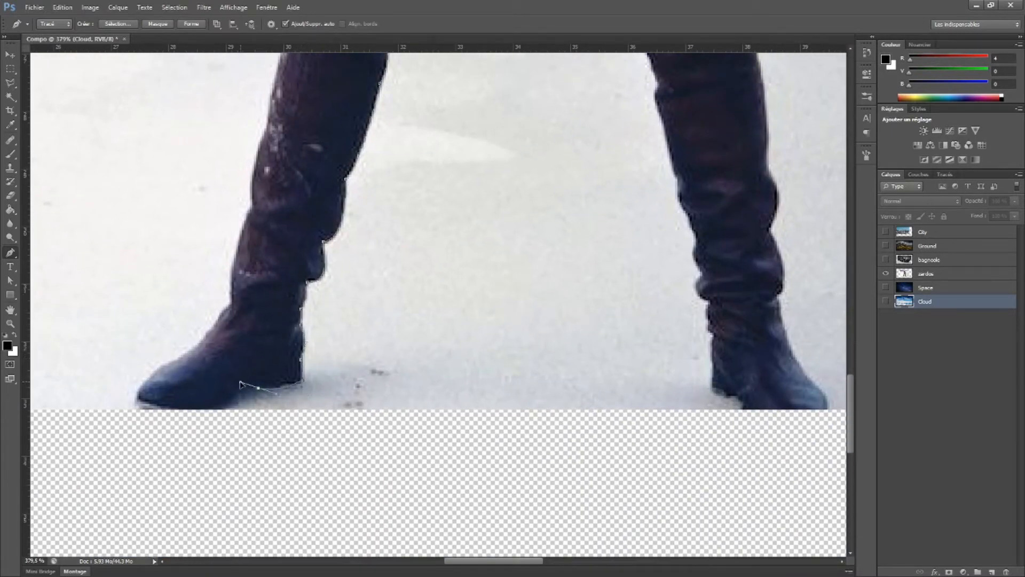
Take the path around the gun-side boot's toe and up the outer edge of the ankle and shin
{"action": "left_click_drag", "start_coordinate": [132, 406], "coordinate": [103, 369]}
{"action": "key", "text": "ctrl+z"}
{"action": "left_click_drag", "start_coordinate": [175, 361], "coordinate": [189, 353]}
{"action": "left_click_drag", "start_coordinate": [103, 370], "coordinate": [123, 387]}
{"action": "left_click_drag", "start_coordinate": [226, 306], "coordinate": [233, 311]}
{"action": "left_click_drag", "start_coordinate": [298, 148], "coordinate": [286, 332]}
{"action": "left_click_drag", "start_coordinate": [252, 388], "coordinate": [270, 362]}
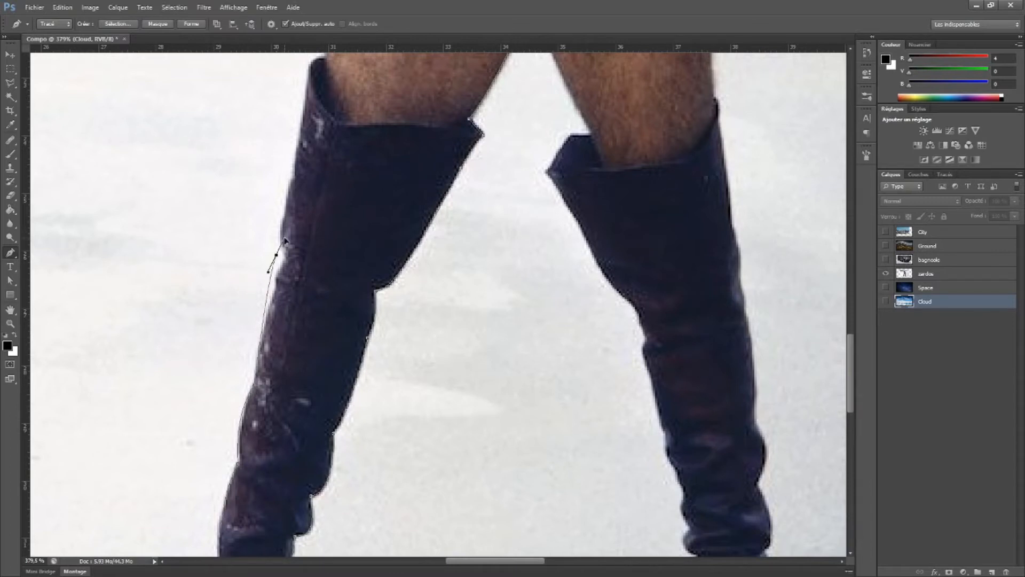
Trace the outer edge of the gun-side boot up to its top rim
{"action": "left_click_drag", "start_coordinate": [276, 294], "coordinate": [290, 271]}
{"action": "left_click", "coordinate": [276, 294], "text": "alt"}
{"action": "left_click_drag", "start_coordinate": [338, 186], "coordinate": [314, 250]}
{"action": "left_click_drag", "start_coordinate": [301, 123], "coordinate": [359, 124]}
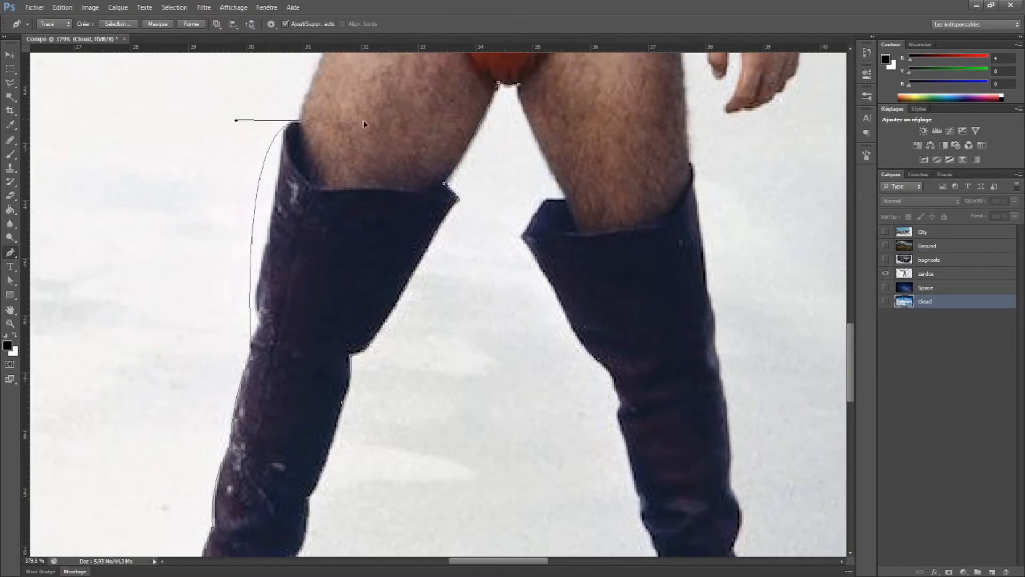
{"action": "left_click", "coordinate": [253, 233]}
{"action": "left_click", "coordinate": [252, 233]}
{"action": "left_click", "coordinate": [262, 238]}
{"action": "left_click_drag", "start_coordinate": [262, 238], "coordinate": [267, 237]}
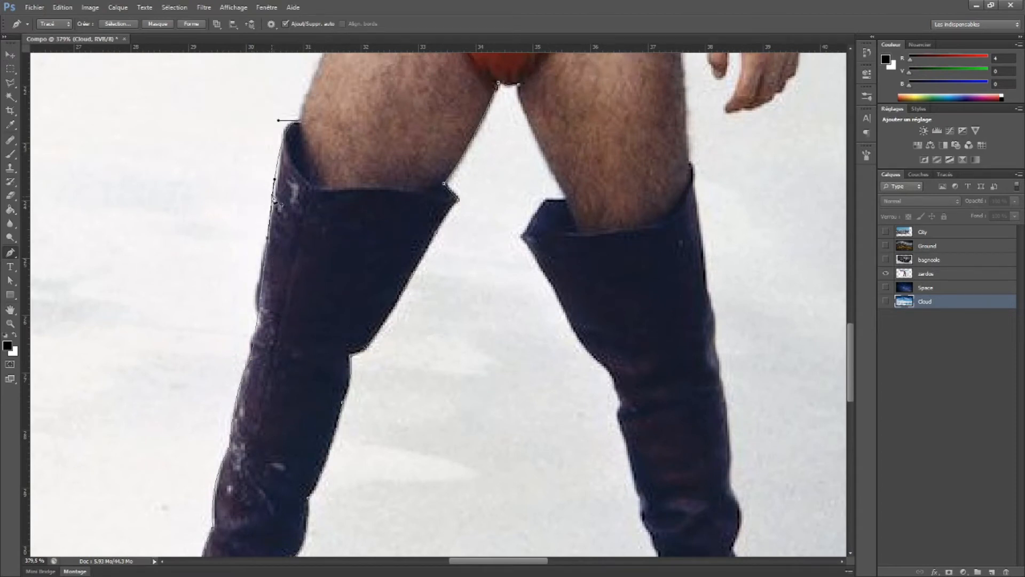
Refine the path's anchor points and curves along the outer edge of the gun-side boot's upper shaft
{"action": "left_click_drag", "start_coordinate": [275, 179], "coordinate": [281, 175]}
{"action": "left_click_drag", "start_coordinate": [278, 120], "coordinate": [265, 119]}
{"action": "left_click_drag", "start_coordinate": [263, 259], "coordinate": [243, 303]}
{"action": "left_click_drag", "start_coordinate": [279, 201], "coordinate": [285, 177]}
{"action": "left_click_drag", "start_coordinate": [243, 300], "coordinate": [256, 277]}
{"action": "left_click", "coordinate": [253, 318]}
{"action": "left_click_drag", "start_coordinate": [258, 345], "coordinate": [250, 345]}
Continue the path from the boot's rim up the gun-side outer thigh and along the edge of the red loincloth
{"action": "left_click_drag", "start_coordinate": [316, 253], "coordinate": [306, 434]}
{"action": "left_click", "coordinate": [292, 302]}
{"action": "left_click", "coordinate": [292, 302], "text": "alt"}
{"action": "left_click_drag", "start_coordinate": [294, 206], "coordinate": [266, 339]}
{"action": "left_click_drag", "start_coordinate": [315, 291], "coordinate": [348, 230]}
{"action": "left_click", "coordinate": [315, 292], "text": "alt"}
{"action": "left_click", "coordinate": [331, 252], "text": "alt"}
{"action": "left_click", "coordinate": [340, 233], "text": "alt"}
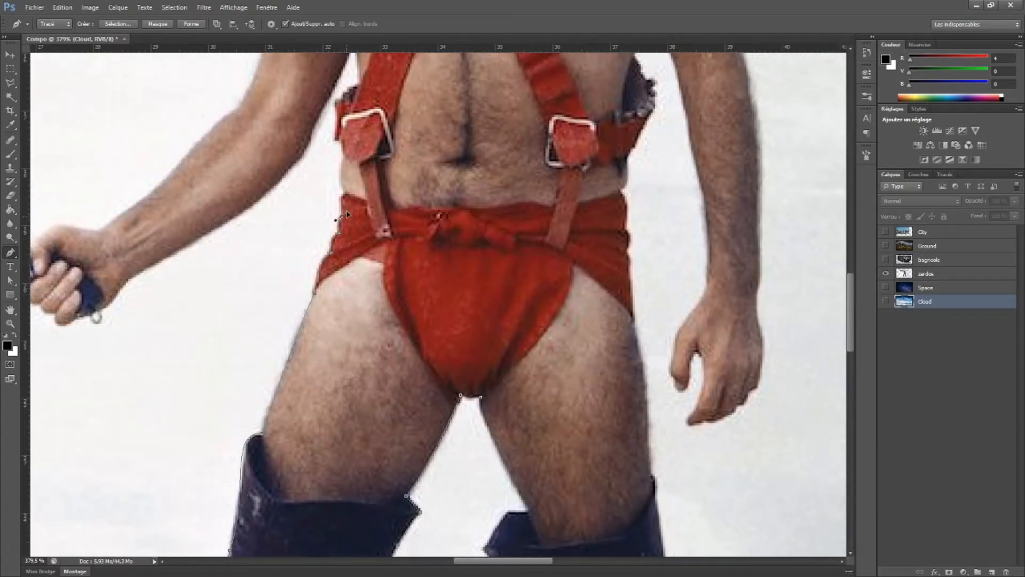
Trace the gun-side waist from the loincloth's top edge up to the lower corner of the red belt
{"action": "left_click_drag", "start_coordinate": [342, 195], "coordinate": [350, 196]}
{"action": "left_click", "coordinate": [343, 195], "text": "alt"}
{"action": "left_click_drag", "start_coordinate": [344, 156], "coordinate": [347, 157]}
{"action": "scroll", "coordinate": [351, 146], "scroll_direction": "up", "scroll_amount": 5}
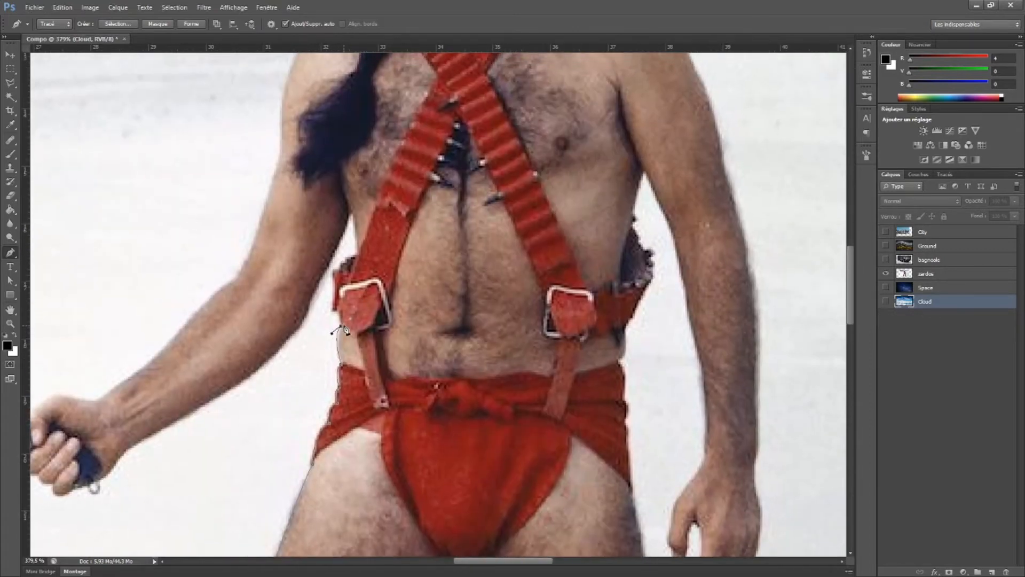
{"action": "scroll", "coordinate": [343, 334], "scroll_direction": "up", "scroll_amount": 2}
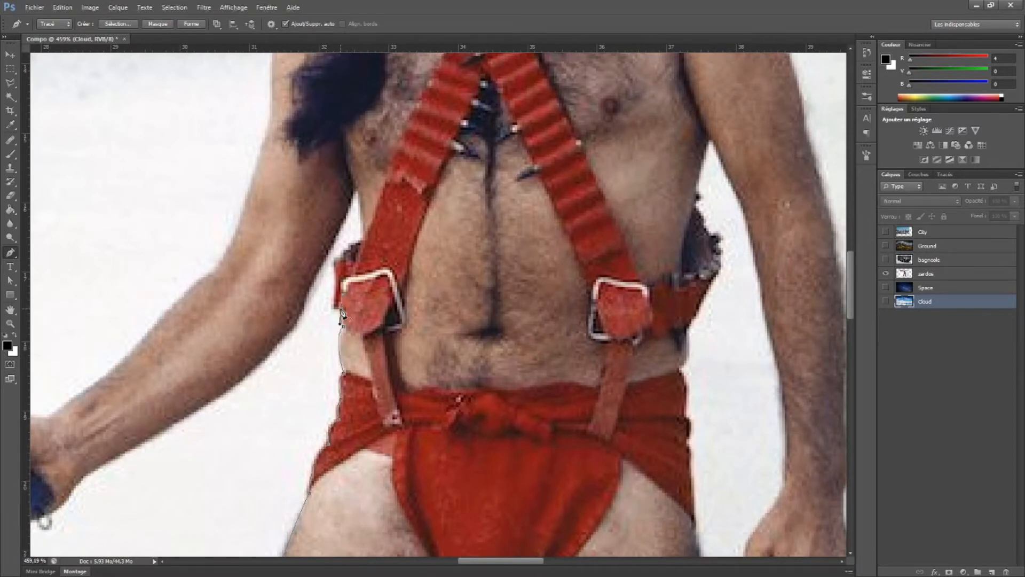
{"action": "left_click", "coordinate": [332, 310]}
Adjust the anchor point at the belt's lower corner with the Direct Selection tool
{"action": "right_click", "coordinate": [11, 253]}
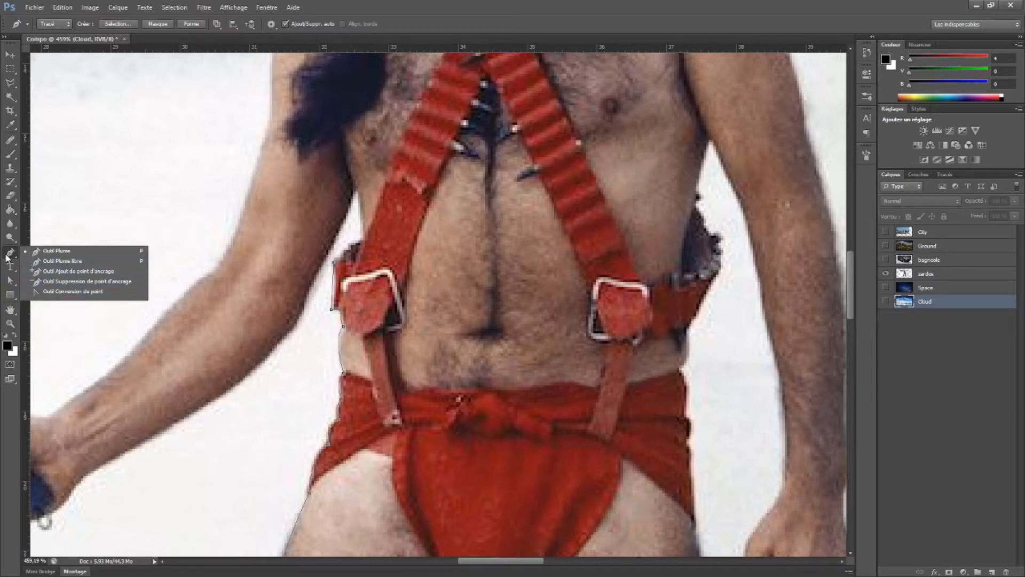
{"action": "left_click", "coordinate": [11, 282]}
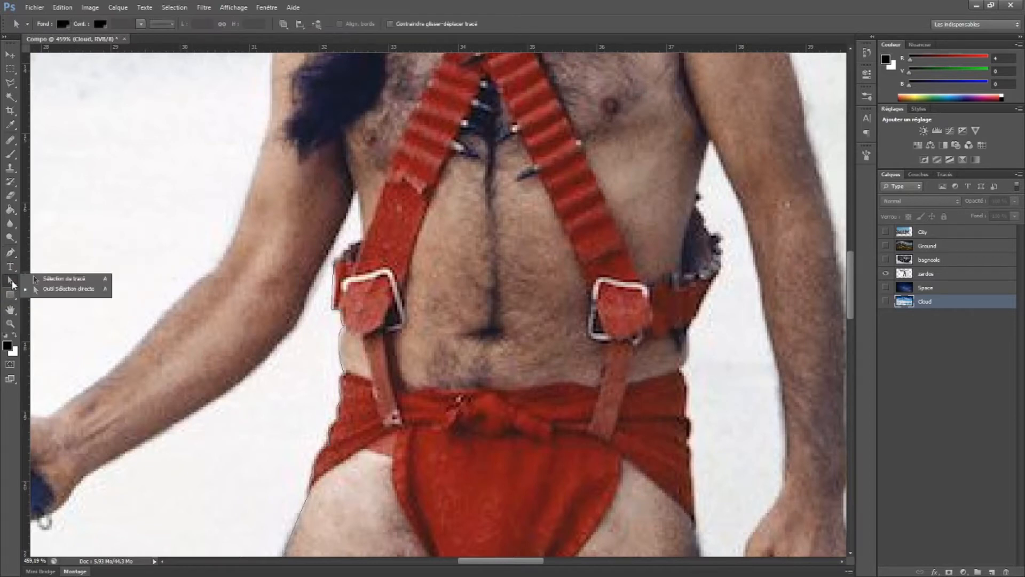
{"action": "left_click", "coordinate": [64, 289]}
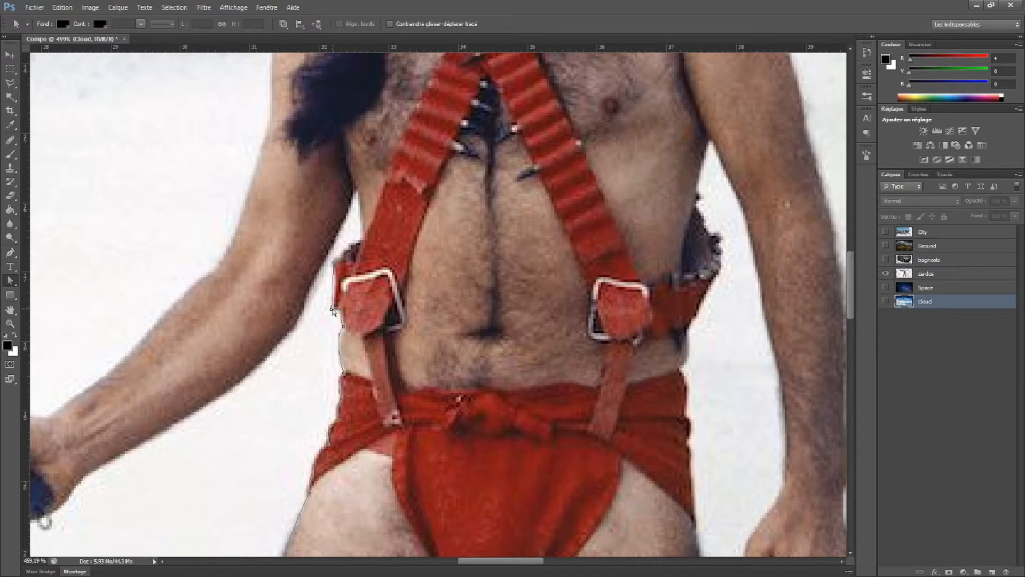
{"action": "key", "text": "Up"}
{"action": "key", "text": "Right"}
{"action": "left_click_drag", "start_coordinate": [334, 309], "coordinate": [332, 310]}
Return to the Pen tool and trace the belt's top edge and the torso up to the gun-side armpit
{"action": "left_click", "coordinate": [10, 253]}
{"action": "left_click_drag", "start_coordinate": [13, 257], "coordinate": [47, 253]}
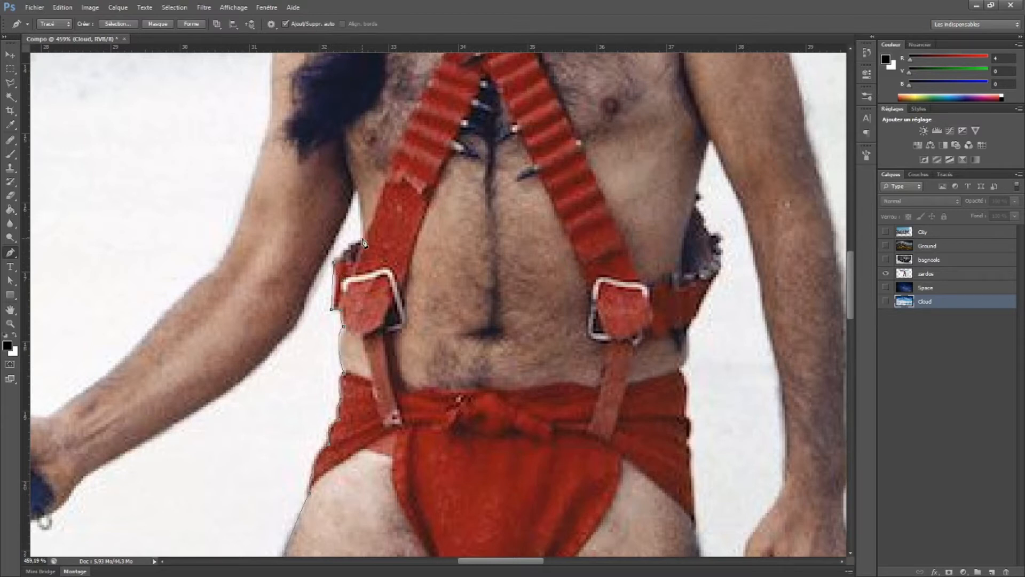
{"action": "left_click_drag", "start_coordinate": [366, 242], "coordinate": [377, 240]}
{"action": "left_click", "coordinate": [361, 241], "text": "alt"}
{"action": "left_click_drag", "start_coordinate": [362, 193], "coordinate": [370, 205]}
Trace the underside of the gun arm from the armpit past the elbow and along the forearm
{"action": "left_click_drag", "start_coordinate": [304, 282], "coordinate": [304, 327]}
{"action": "left_click", "coordinate": [328, 244]}
{"action": "key", "text": "alt+e"}
{"action": "left_click", "coordinate": [381, 24]}
{"action": "left_click_drag", "start_coordinate": [327, 243], "coordinate": [332, 246], "text": "ctrl"}
{"action": "left_click", "coordinate": [355, 246], "text": "ctrl"}
{"action": "left_click", "coordinate": [305, 305]}
{"action": "left_click_drag", "start_coordinate": [273, 348], "coordinate": [259, 366]}
{"action": "left_click_drag", "start_coordinate": [181, 417], "coordinate": [244, 387]}
Continue the path under the hand, around the trigger guard and along the revolver's lower frame
{"action": "left_click_drag", "start_coordinate": [185, 454], "coordinate": [387, 338]}
{"action": "left_click_drag", "start_coordinate": [283, 364], "coordinate": [180, 380]}
{"action": "left_click_drag", "start_coordinate": [121, 389], "coordinate": [140, 419]}
{"action": "scroll", "coordinate": [141, 419], "scroll_direction": "left", "scroll_amount": 5}
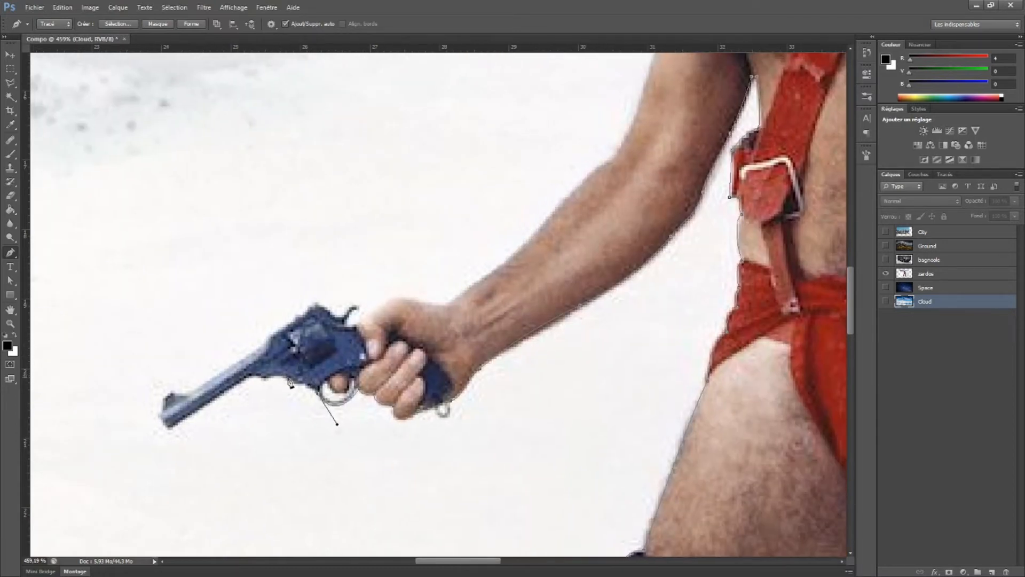
{"action": "left_click_drag", "start_coordinate": [266, 381], "coordinate": [230, 386]}
{"action": "left_click", "coordinate": [266, 380], "text": "alt"}
Outline the revolver's barrel, muzzle, front sight and top frame with corner points
{"action": "left_click", "coordinate": [170, 429]}
{"action": "left_click", "coordinate": [159, 415]}
{"action": "left_click", "coordinate": [164, 398]}
{"action": "left_click", "coordinate": [172, 392]}
{"action": "left_click", "coordinate": [190, 393]}
{"action": "left_click", "coordinate": [266, 337]}
{"action": "left_click", "coordinate": [314, 306]}
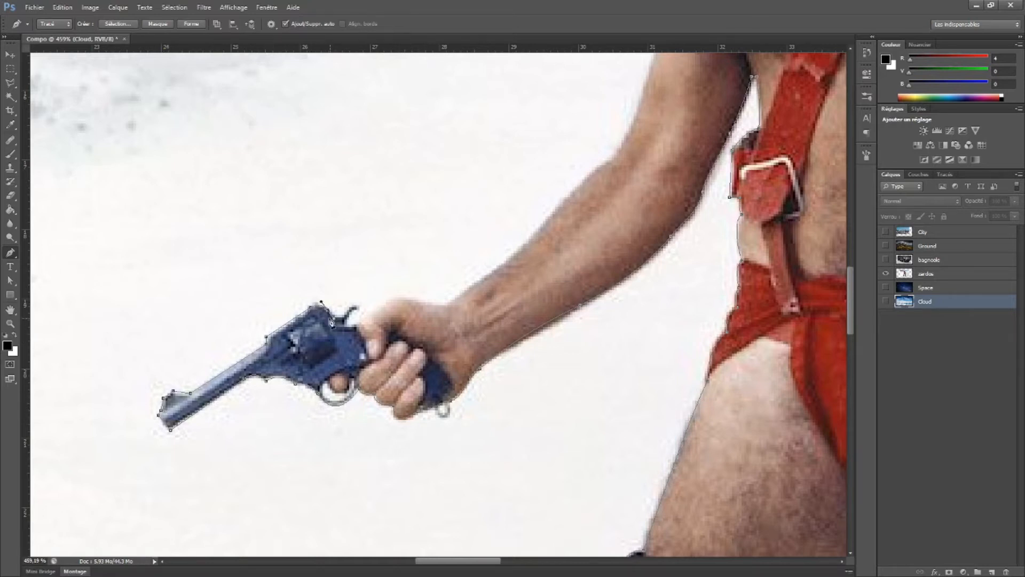
{"action": "left_click", "coordinate": [328, 310], "text": "alt"}
Trace the rear of the revolver's frame and its curved hammer with closely spaced path points
{"action": "scroll", "coordinate": [341, 309], "scroll_direction": "up", "scroll_amount": 5}
{"action": "left_click_drag", "start_coordinate": [386, 326], "coordinate": [385, 351]}
{"action": "left_click", "coordinate": [385, 326], "text": "alt"}
{"action": "left_click", "coordinate": [420, 306], "text": "alt"}
{"action": "left_click", "coordinate": [421, 320]}
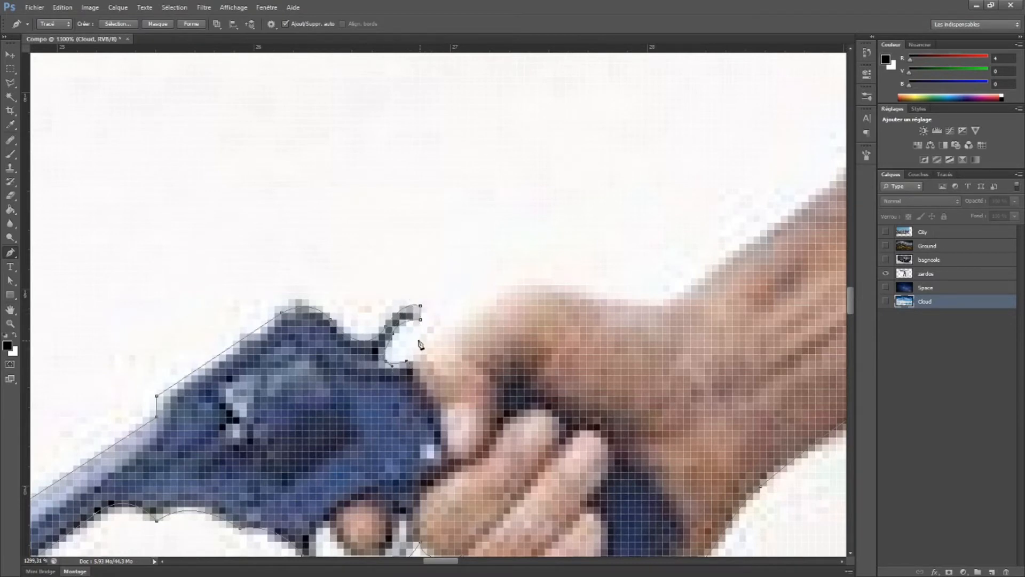
Trace the top of the gun hand and the upper edge of the forearm, past the elbow and up the arm
{"action": "scroll", "coordinate": [451, 325], "scroll_direction": "down", "scroll_amount": 5}
{"action": "left_click_drag", "start_coordinate": [483, 317], "coordinate": [552, 300]}
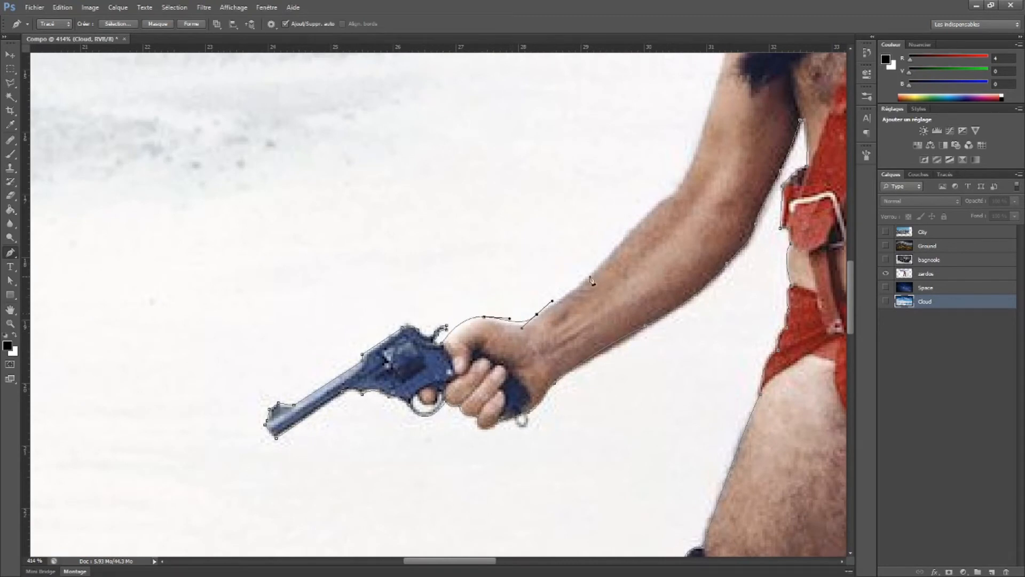
{"action": "left_click_drag", "start_coordinate": [618, 245], "coordinate": [447, 348]}
{"action": "left_click", "coordinate": [481, 328], "text": "alt"}
{"action": "left_click_drag", "start_coordinate": [502, 279], "coordinate": [506, 256]}
{"action": "left_click_drag", "start_coordinate": [527, 204], "coordinate": [436, 377]}
{"action": "left_click", "coordinate": [527, 205], "text": "alt"}
{"action": "left_click_drag", "start_coordinate": [467, 227], "coordinate": [501, 183]}
{"action": "left_click_drag", "start_coordinate": [435, 374], "coordinate": [441, 337], "text": "alt"}
Continue the path over the gun-side shoulder and up the outer edge of the braid to the jaw
{"action": "left_click_drag", "start_coordinate": [512, 241], "coordinate": [407, 368]}
{"action": "left_click", "coordinate": [363, 356]}
{"action": "left_click_drag", "start_coordinate": [435, 312], "coordinate": [407, 333]}
{"action": "mouse_move", "coordinate": [443, 278]}
{"action": "left_mouse_down"}
{"action": "mouse_move", "coordinate": [455, 270]}
{"action": "mouse_move", "coordinate": [444, 286]}
{"action": "left_mouse_up"}
{"action": "left_click_drag", "start_coordinate": [458, 243], "coordinate": [472, 235]}
{"action": "left_click", "coordinate": [457, 244], "text": "alt"}
Trace the braid-side edge of the character's hair from the jaw up to the crown
{"action": "left_click_drag", "start_coordinate": [542, 210], "coordinate": [511, 326]}
{"action": "left_click", "coordinate": [409, 327], "text": "alt"}
{"action": "left_click_drag", "start_coordinate": [409, 326], "coordinate": [384, 207]}
{"action": "left_click", "coordinate": [383, 300], "text": "alt"}
{"action": "left_click", "coordinate": [378, 254], "text": "alt"}
{"action": "left_click", "coordinate": [385, 219], "text": "alt"}
{"action": "left_click_drag", "start_coordinate": [449, 165], "coordinate": [491, 160]}
{"action": "left_click", "coordinate": [450, 166], "text": "alt"}
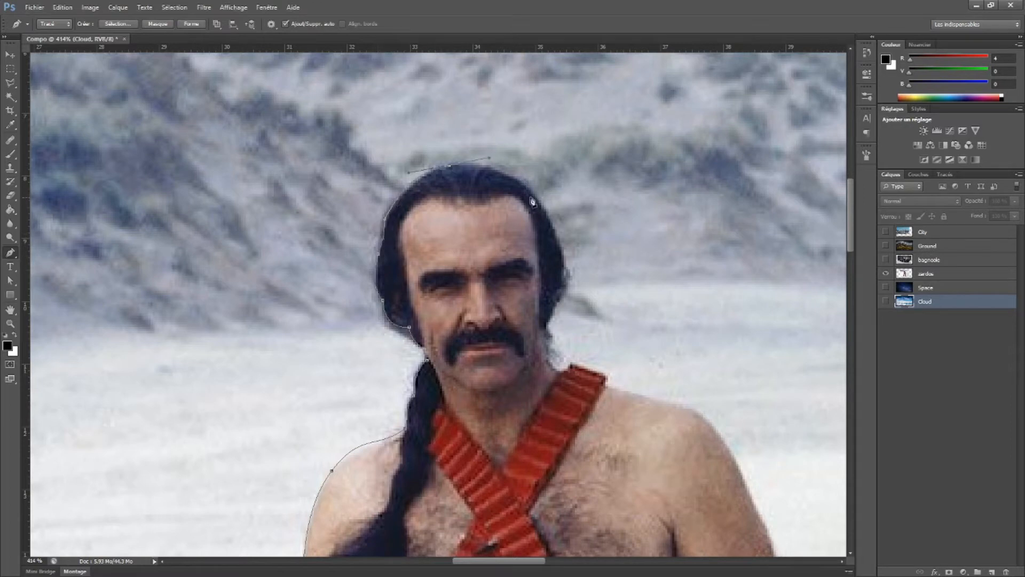
Continue the path from the crown down the hair on the side opposite the braid to the jaw
{"action": "left_click_drag", "start_coordinate": [729, 351], "coordinate": [495, 265]}
{"action": "left_click_drag", "start_coordinate": [318, 220], "coordinate": [324, 288]}
{"action": "left_click", "coordinate": [319, 220], "text": "alt"}
{"action": "left_click", "coordinate": [311, 239]}
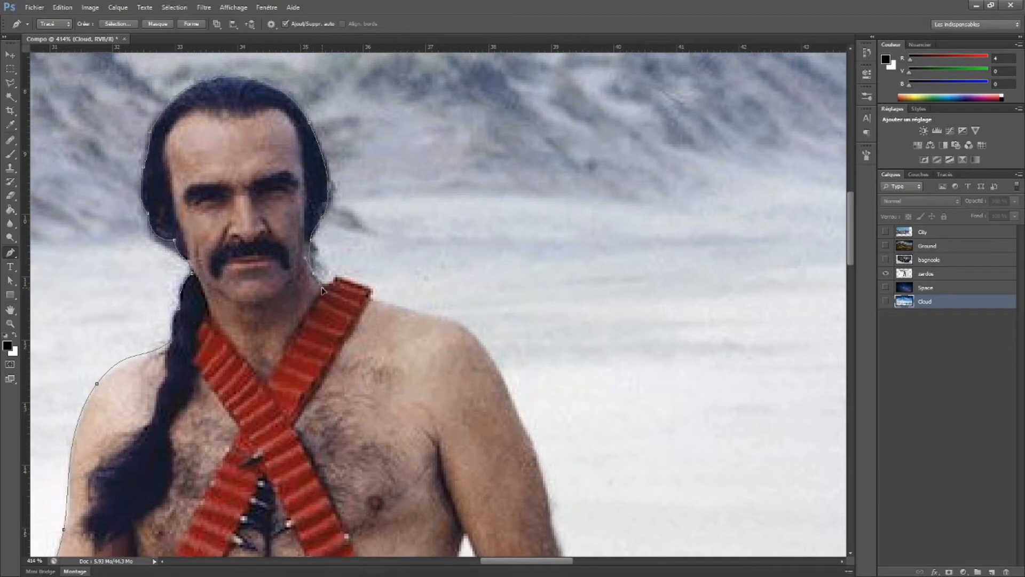
{"action": "key", "text": "ctrl+z"}
{"action": "left_click_drag", "start_coordinate": [310, 240], "coordinate": [307, 244], "text": "ctrl"}
Trace the neck, the top end of the red bandolier strap and the top of the free-arm shoulder
{"action": "left_click_drag", "start_coordinate": [318, 282], "coordinate": [335, 293]}
{"action": "left_click", "coordinate": [318, 282], "text": "alt"}
{"action": "left_click", "coordinate": [327, 285]}
{"action": "left_click", "coordinate": [334, 276]}
{"action": "left_click_drag", "start_coordinate": [442, 319], "coordinate": [469, 321]}
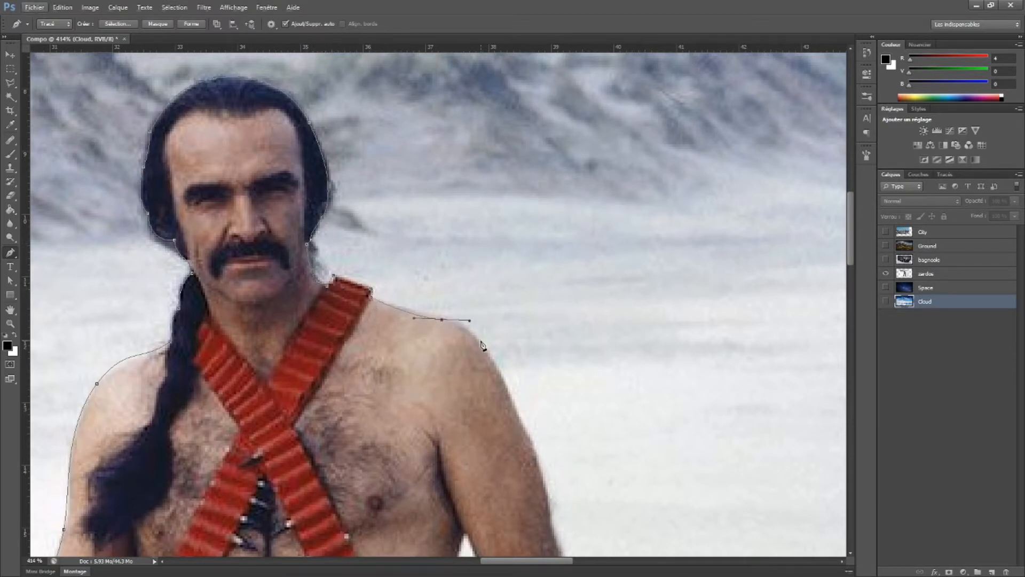
Trace the outer edge of the free arm from the shoulder down to the wrist
{"action": "left_click_drag", "start_coordinate": [521, 437], "coordinate": [463, 314]}
{"action": "left_click_drag", "start_coordinate": [477, 378], "coordinate": [456, 266]}
{"action": "left_click", "coordinate": [423, 239], "text": "alt"}
{"action": "left_click_drag", "start_coordinate": [496, 419], "coordinate": [487, 263]}
{"action": "left_click_drag", "start_coordinate": [451, 411], "coordinate": [443, 432]}
{"action": "left_click_drag", "start_coordinate": [444, 236], "coordinate": [453, 236]}
{"action": "left_click_drag", "start_coordinate": [450, 412], "coordinate": [448, 413]}
Trace around the free hand, covering the fingertips, the gap beside the thumb and the inner wrist
{"action": "left_click_drag", "start_coordinate": [457, 457], "coordinate": [485, 199]}
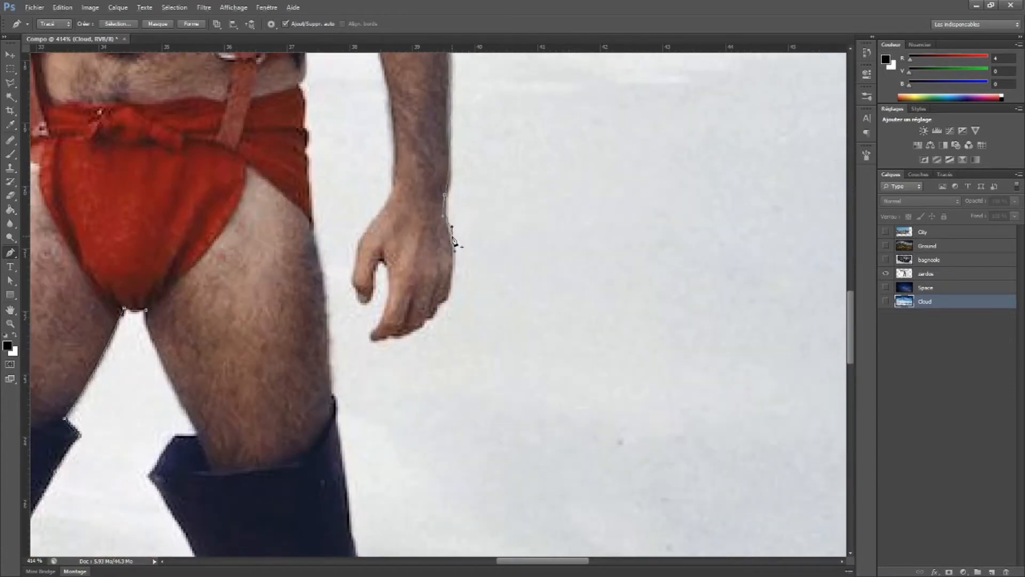
{"action": "left_click_drag", "start_coordinate": [428, 320], "coordinate": [360, 353]}
{"action": "left_click", "coordinate": [379, 266]}
{"action": "mouse_move", "coordinate": [356, 289]}
{"action": "left_mouse_down"}
{"action": "mouse_move", "coordinate": [348, 258]}
{"action": "mouse_move", "coordinate": [349, 271]}
{"action": "left_mouse_up"}
{"action": "left_click", "coordinate": [356, 290], "text": "alt"}
{"action": "left_click", "coordinate": [358, 246]}
{"action": "left_click_drag", "start_coordinate": [365, 309], "coordinate": [366, 320]}
{"action": "left_click", "coordinate": [358, 246]}
{"action": "left_click_drag", "start_coordinate": [391, 179], "coordinate": [391, 143]}
{"action": "left_click_drag", "start_coordinate": [358, 247], "coordinate": [363, 223]}
Trace the inner edge of the free arm from the wrist up to the armpit
{"action": "left_click_drag", "start_coordinate": [421, 149], "coordinate": [404, 410]}
{"action": "left_click", "coordinate": [374, 439]}
{"action": "left_click_drag", "start_coordinate": [358, 298], "coordinate": [338, 254]}
{"action": "left_click", "coordinate": [358, 298], "text": "alt"}
{"action": "left_click_drag", "start_coordinate": [340, 208], "coordinate": [335, 200]}
Trace down the side of the torso, around the belt, and along the side of the red briefs
{"action": "left_click_drag", "start_coordinate": [308, 264], "coordinate": [282, 286]}
{"action": "left_click", "coordinate": [308, 264], "text": "alt"}
{"action": "left_click", "coordinate": [287, 311]}
{"action": "left_click_drag", "start_coordinate": [290, 351], "coordinate": [317, 261]}
{"action": "left_click", "coordinate": [307, 259]}
{"action": "left_click", "coordinate": [312, 299]}
{"action": "left_click", "coordinate": [315, 328]}
{"action": "left_click", "coordinate": [322, 397]}
Trace the outer edge of the free-arm-side thigh down to the top of the boot
{"action": "left_click_drag", "start_coordinate": [318, 424], "coordinate": [329, 239]}
{"action": "left_click_drag", "start_coordinate": [352, 379], "coordinate": [347, 442]}
{"action": "left_click_drag", "start_coordinate": [355, 317], "coordinate": [352, 320]}
{"action": "left_click_drag", "start_coordinate": [352, 379], "coordinate": [346, 278]}
Trace the outer edge of the free-arm-side boot, following its folds down to the toe
{"action": "left_click_drag", "start_coordinate": [399, 369], "coordinate": [321, 284]}
{"action": "left_click", "coordinate": [319, 316]}
{"action": "left_click_drag", "start_coordinate": [323, 356], "coordinate": [326, 375]}
{"action": "left_click_drag", "start_coordinate": [360, 384], "coordinate": [390, 272]}
{"action": "left_click_drag", "start_coordinate": [365, 361], "coordinate": [344, 455]}
{"action": "left_click", "coordinate": [366, 361], "text": "alt"}
{"action": "left_click_drag", "start_coordinate": [376, 500], "coordinate": [364, 287]}
{"action": "left_click", "coordinate": [362, 336], "text": "alt"}
{"action": "left_click", "coordinate": [370, 408], "text": "alt"}
{"action": "left_click", "coordinate": [363, 282], "text": "alt"}
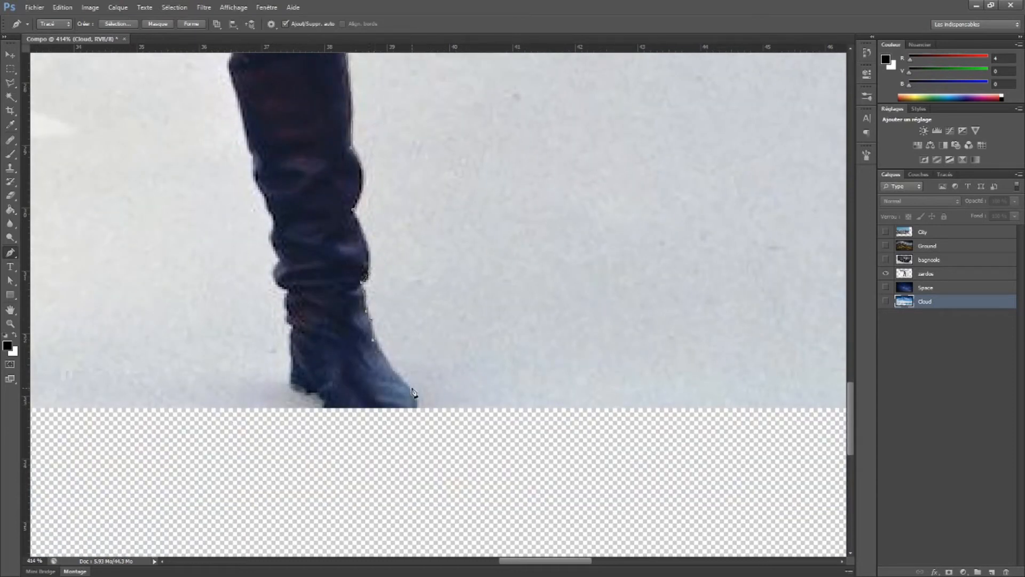
{"action": "left_click", "coordinate": [410, 417]}
Carry the path under the boot's sole, around the heel and up the folds above the ankle
{"action": "left_click_drag", "start_coordinate": [350, 426], "coordinate": [287, 320]}
{"action": "left_click", "coordinate": [289, 377], "text": "alt"}
{"action": "left_click_drag", "start_coordinate": [293, 360], "coordinate": [293, 371]}
{"action": "left_click_drag", "start_coordinate": [293, 328], "coordinate": [395, 318]}
{"action": "left_click", "coordinate": [278, 260], "text": "alt"}
{"action": "left_click", "coordinate": [340, 356], "text": "alt"}
{"action": "left_click_drag", "start_coordinate": [333, 330], "coordinate": [314, 259]}
{"action": "left_click", "coordinate": [320, 298], "text": "alt"}
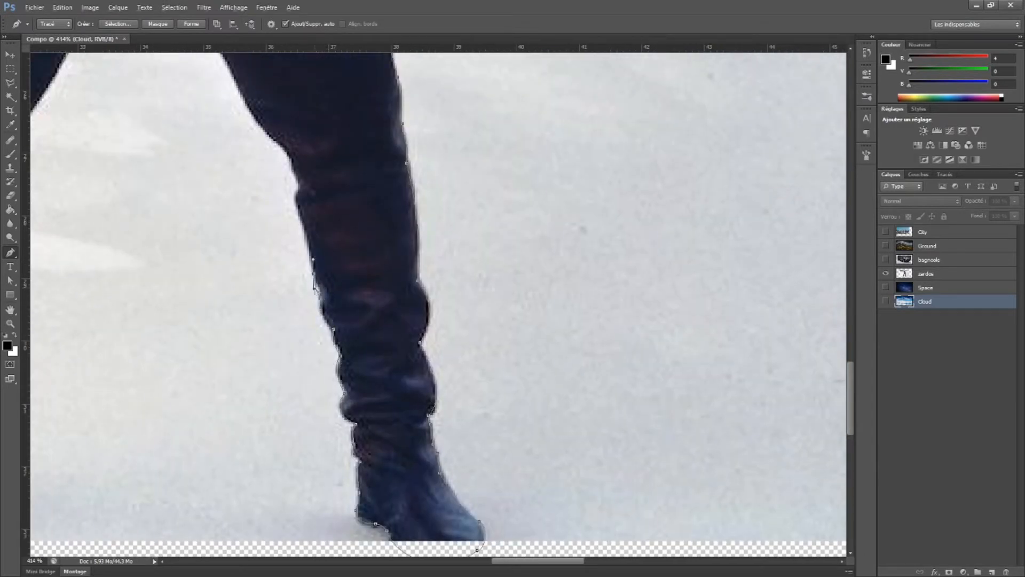
Trace the inner edge of the boot's shaft from the calf upward toward the cuff
{"action": "left_click_drag", "start_coordinate": [298, 196], "coordinate": [310, 186]}
{"action": "left_click_drag", "start_coordinate": [323, 139], "coordinate": [328, 231]}
{"action": "left_click", "coordinate": [337, 279], "text": "alt"}
{"action": "left_click", "coordinate": [331, 241], "text": "alt"}
{"action": "left_click_drag", "start_coordinate": [289, 195], "coordinate": [282, 179]}
{"action": "left_click_drag", "start_coordinate": [231, 90], "coordinate": [216, 84]}
Trace the boot's flared cuff and the inner thigh to close the path at the crotch
{"action": "left_click_drag", "start_coordinate": [213, 72], "coordinate": [282, 332]}
{"action": "left_click", "coordinate": [301, 356], "text": "alt"}
{"action": "left_click", "coordinate": [324, 314]}
{"action": "left_click", "coordinate": [347, 315]}
{"action": "left_click_drag", "start_coordinate": [297, 190], "coordinate": [300, 166]}
Convert the finished work path into a new anti-aliased selection
{"action": "scroll", "coordinate": [393, 241], "scroll_direction": "down", "scroll_amount": 6}
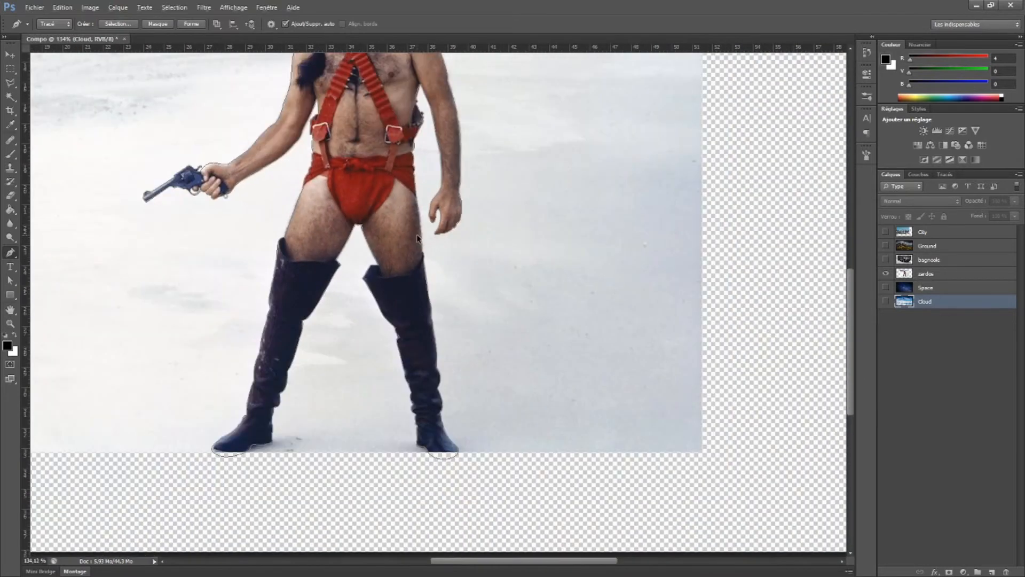
{"action": "left_click_drag", "start_coordinate": [455, 224], "coordinate": [461, 365]}
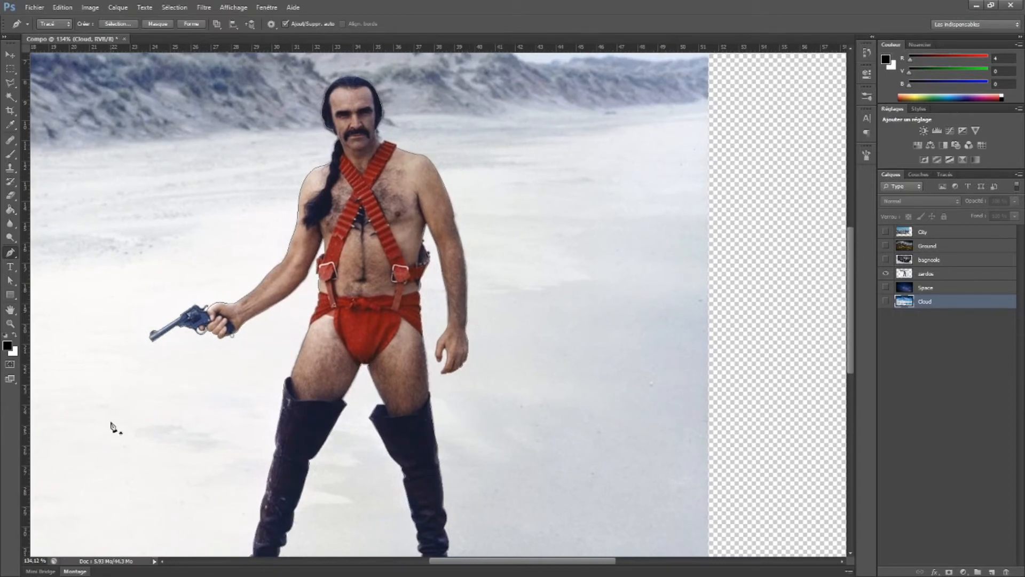
{"action": "left_click", "coordinate": [946, 175]}
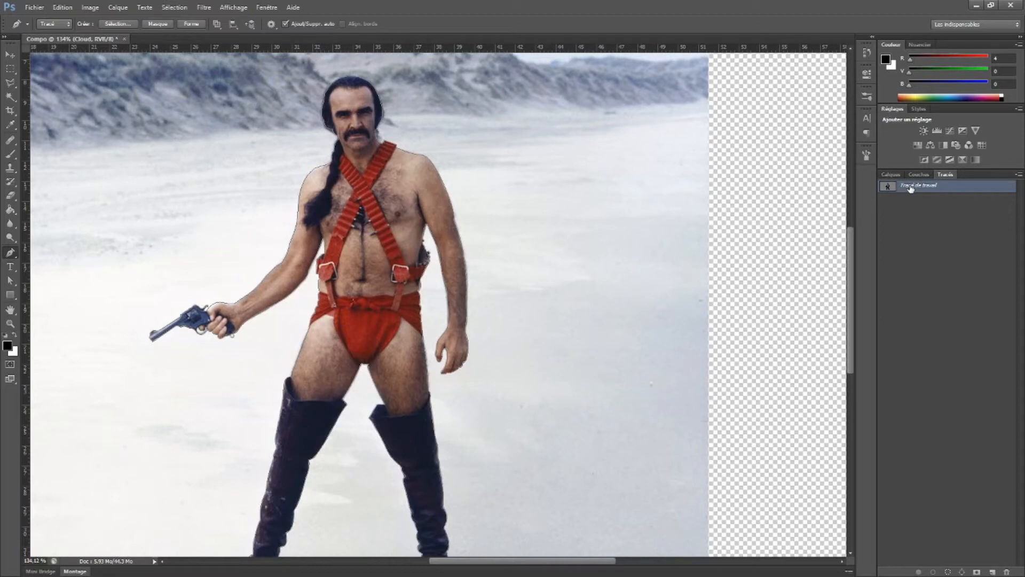
{"action": "right_click", "coordinate": [911, 188]}
{"action": "left_click", "coordinate": [941, 221]}
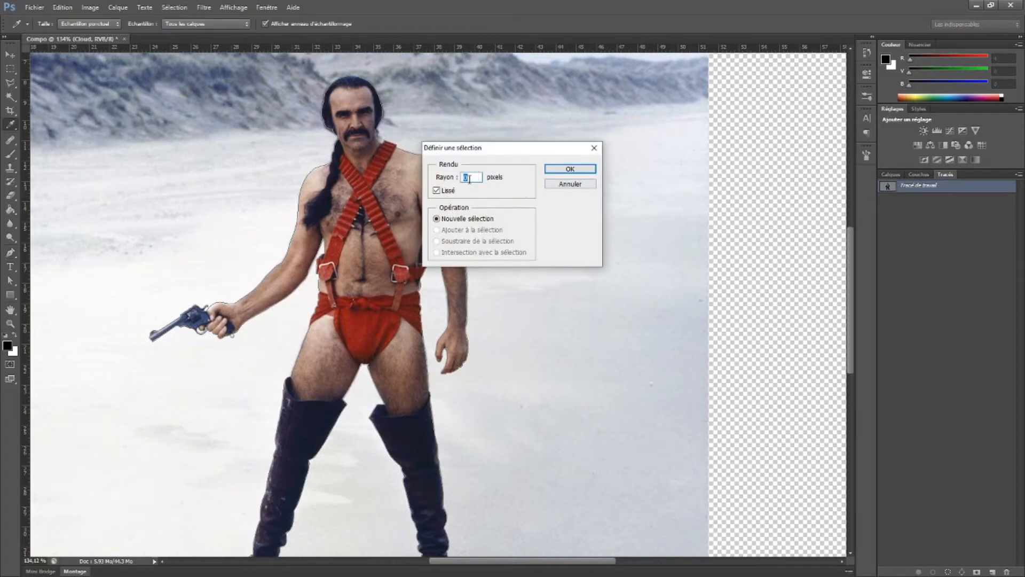
{"action": "left_click", "coordinate": [569, 168]}
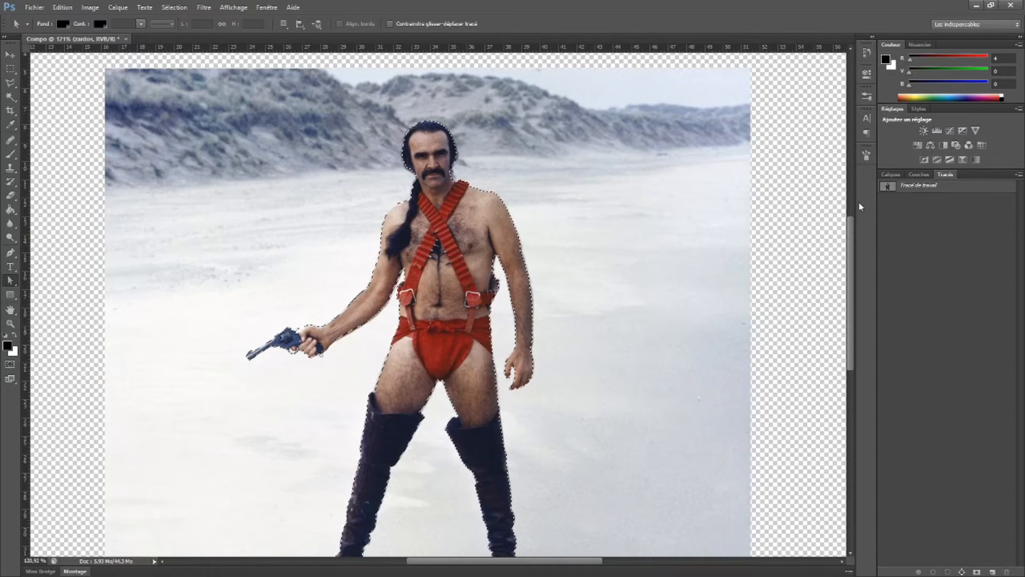
Add a layer mask to the zardos layer from the active selection
{"action": "left_click", "coordinate": [891, 175]}
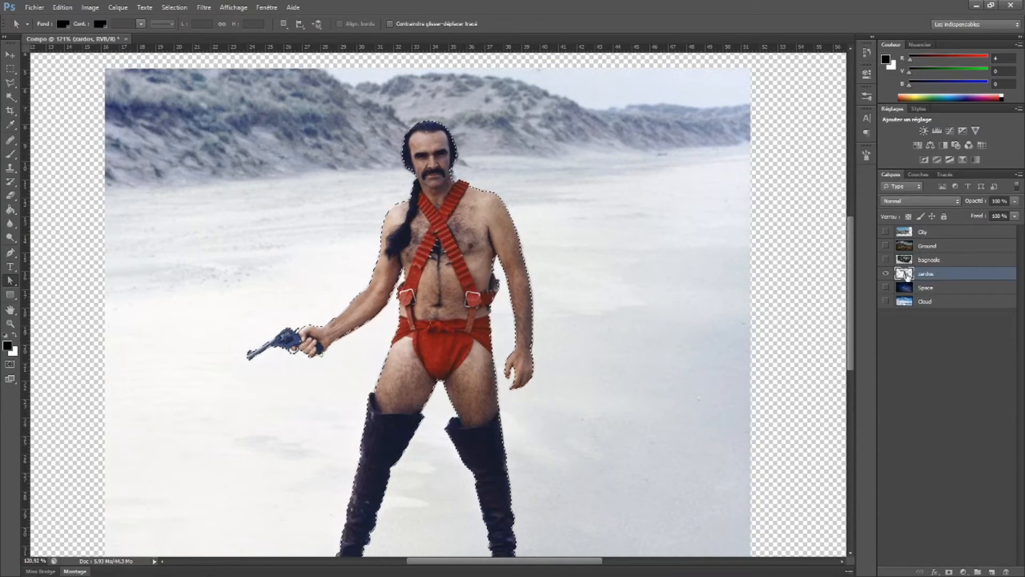
{"action": "left_click", "coordinate": [911, 302]}
{"action": "left_click", "coordinate": [904, 275]}
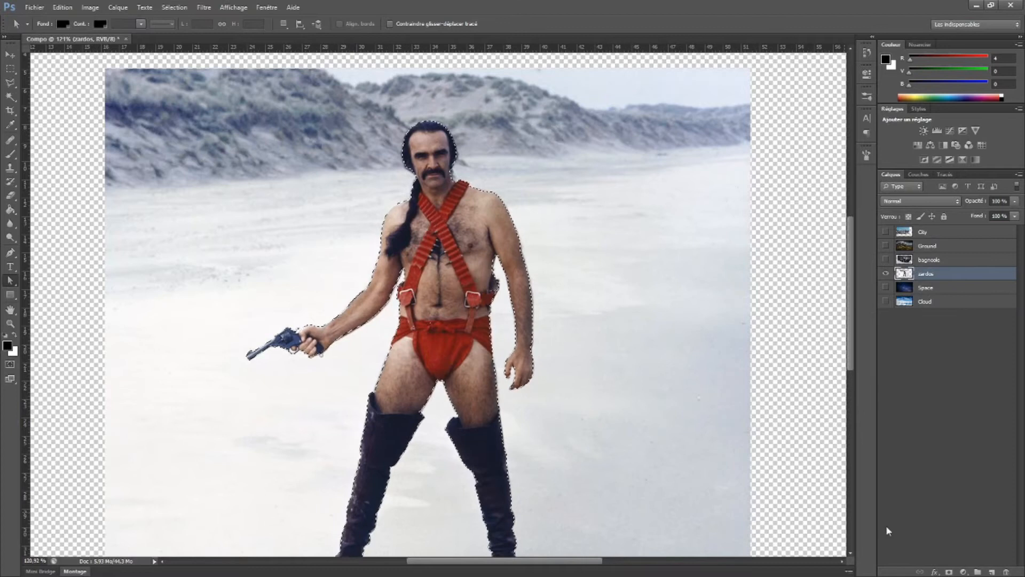
{"action": "left_click", "coordinate": [948, 573]}
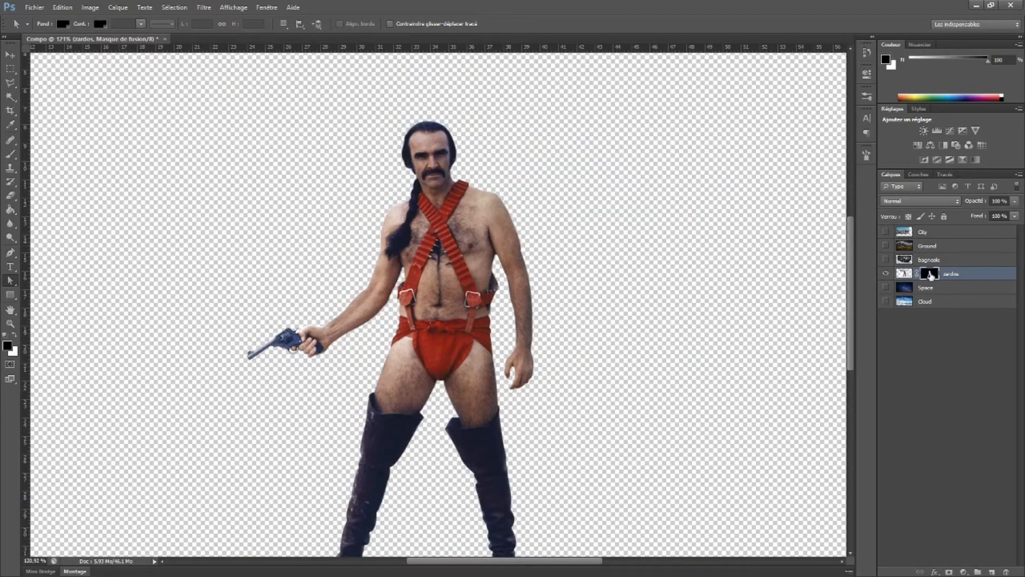
Try moving the zardos layer with its image thumbnail selected and with its mask thumbnail selected, and undo the move
{"action": "left_click", "coordinate": [904, 273]}
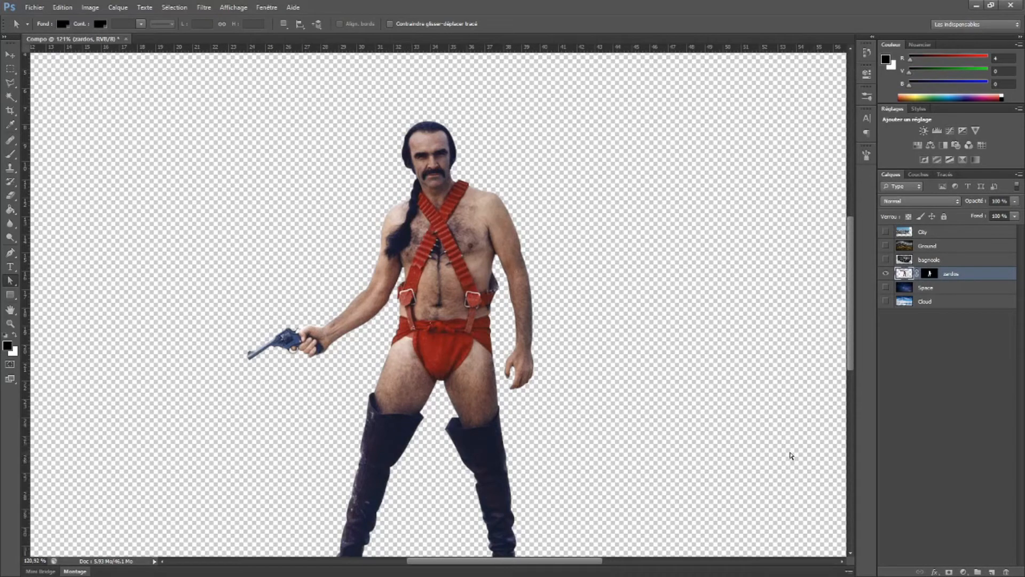
{"action": "left_click", "coordinate": [934, 274]}
{"action": "left_click", "coordinate": [903, 274]}
{"action": "left_click", "coordinate": [10, 55]}
{"action": "mouse_move", "coordinate": [422, 291]}
{"action": "left_mouse_down"}
{"action": "mouse_move", "coordinate": [436, 274]}
{"action": "mouse_move", "coordinate": [421, 260]}
{"action": "mouse_move", "coordinate": [422, 291]}
{"action": "left_mouse_up"}
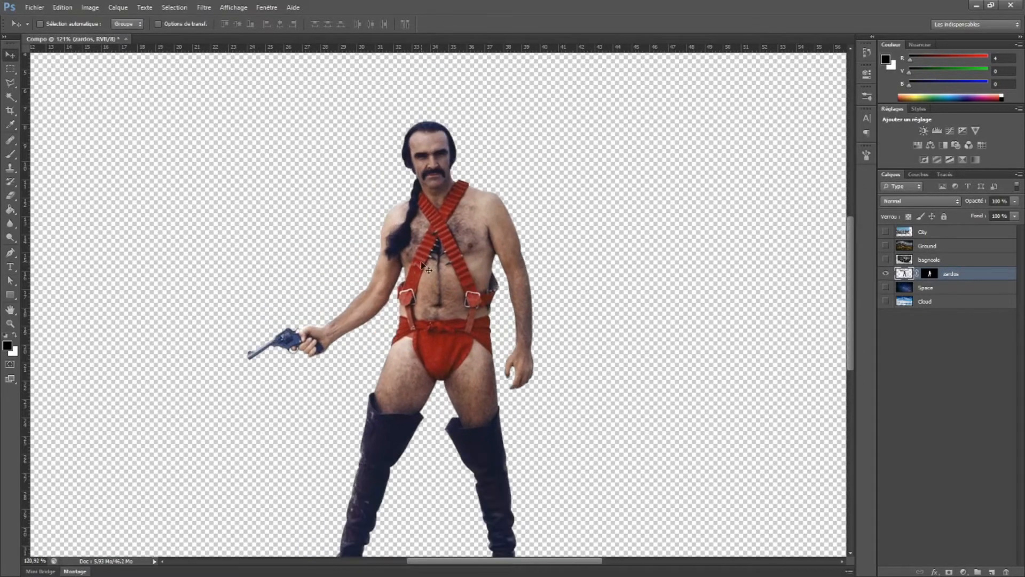
{"action": "left_click", "coordinate": [930, 273]}
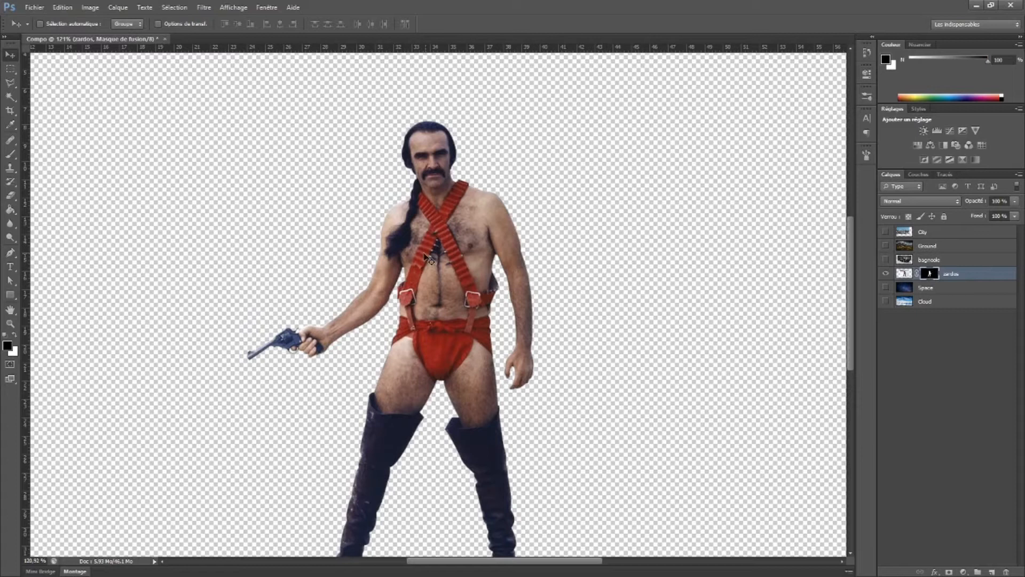
{"action": "left_click_drag", "start_coordinate": [447, 283], "coordinate": [472, 274]}
{"action": "key", "text": "ctrl+z"}
Try brushing white and black on the zardos mask beside the gun arm to reveal and hide the background
{"action": "left_click", "coordinate": [11, 156]}
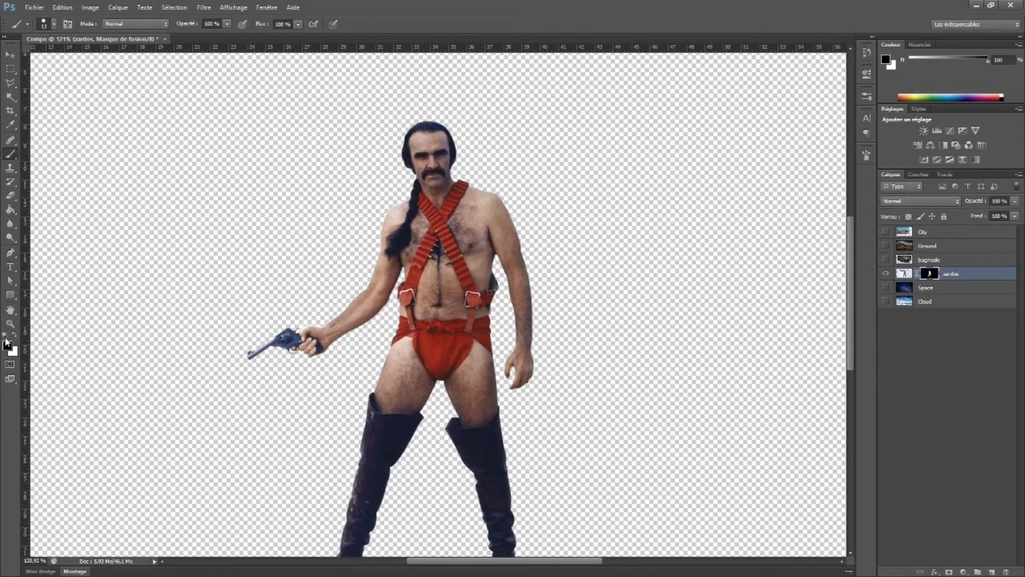
{"action": "key", "text": "x"}
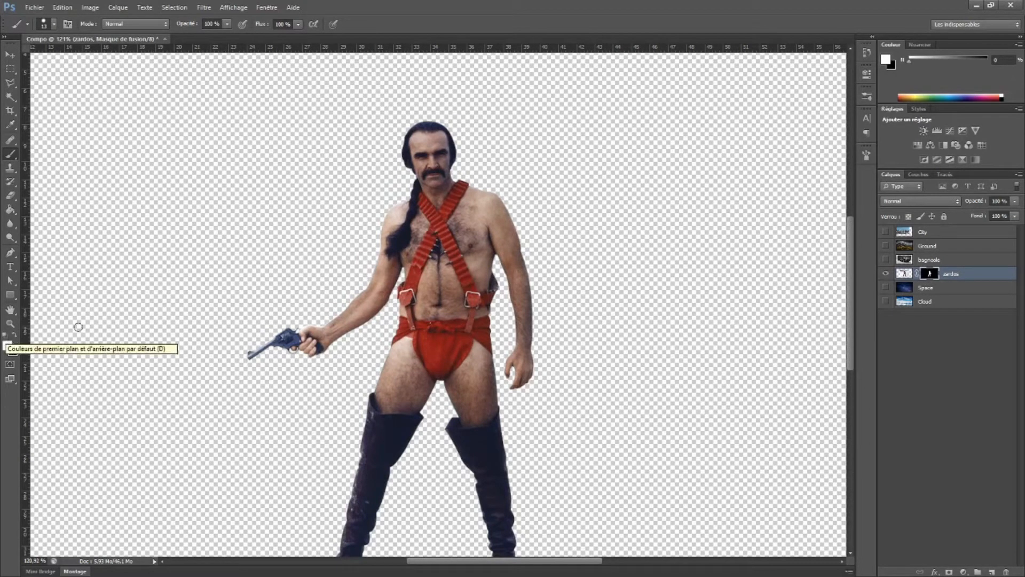
{"action": "mouse_move", "coordinate": [352, 247]}
{"action": "left_mouse_down"}
{"action": "mouse_move", "coordinate": [373, 276]}
{"action": "mouse_move", "coordinate": [376, 246]}
{"action": "left_mouse_up"}
{"action": "scroll", "coordinate": [358, 267], "scroll_direction": "up", "scroll_amount": 6}
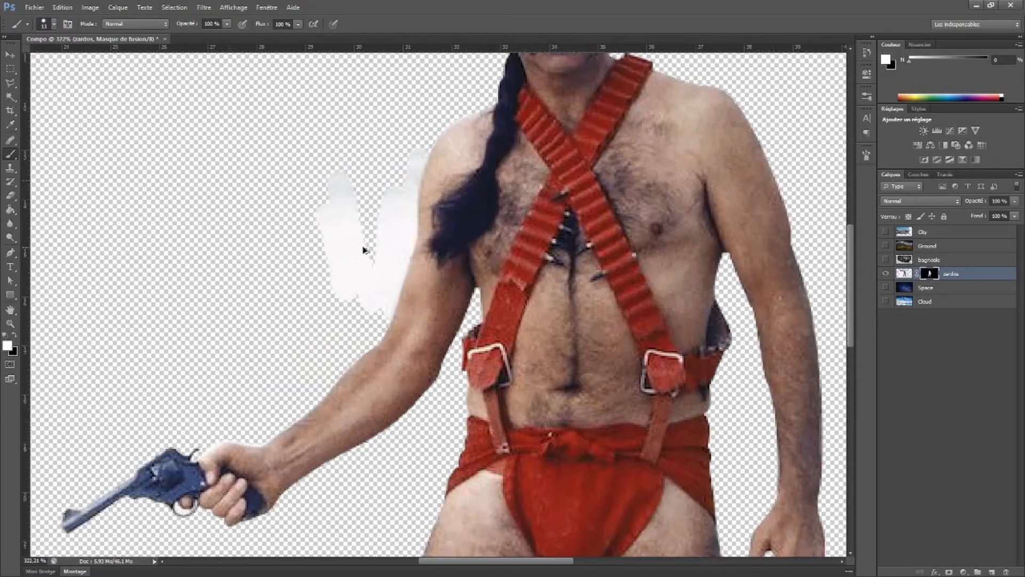
{"action": "key", "text": "x"}
{"action": "mouse_move", "coordinate": [409, 173]}
{"action": "left_mouse_down"}
{"action": "mouse_move", "coordinate": [395, 219]}
{"action": "mouse_move", "coordinate": [403, 153]}
{"action": "mouse_move", "coordinate": [429, 120]}
{"action": "mouse_move", "coordinate": [415, 246]}
{"action": "mouse_move", "coordinate": [377, 302]}
{"action": "left_mouse_up"}
{"action": "key", "text": "ctrl+z"}
{"action": "key", "text": "ctrl+alt+z"}
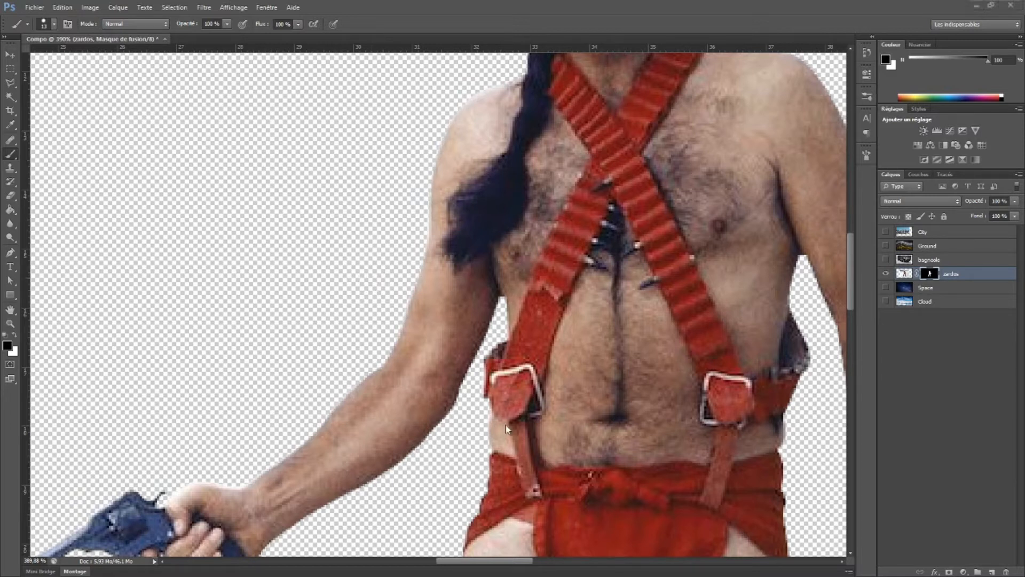
Show the bagnoole car layer and make it the active layer
{"action": "scroll", "coordinate": [577, 293], "scroll_direction": "down", "scroll_amount": 8}
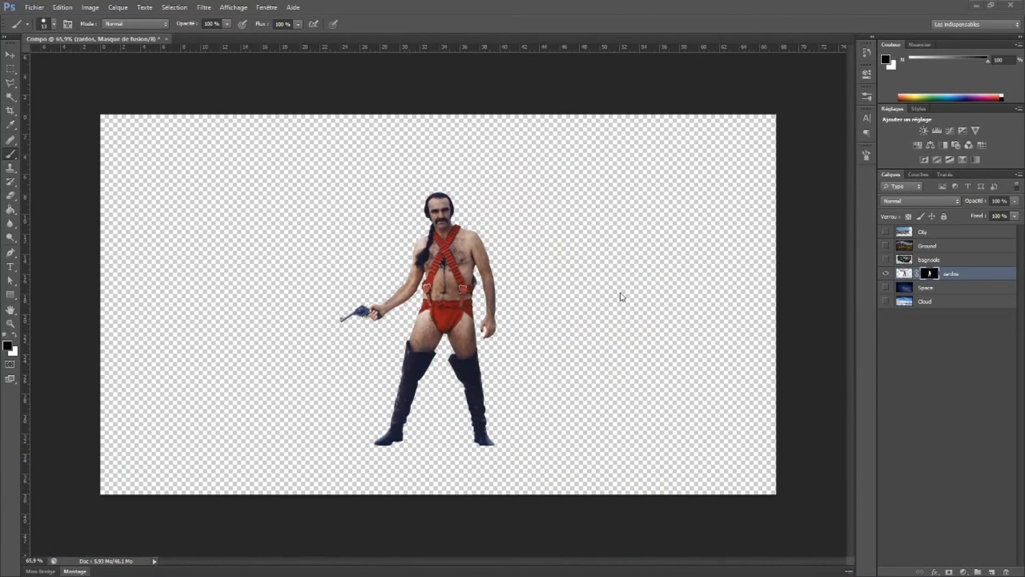
{"action": "left_click", "coordinate": [886, 260]}
{"action": "left_click", "coordinate": [909, 262]}
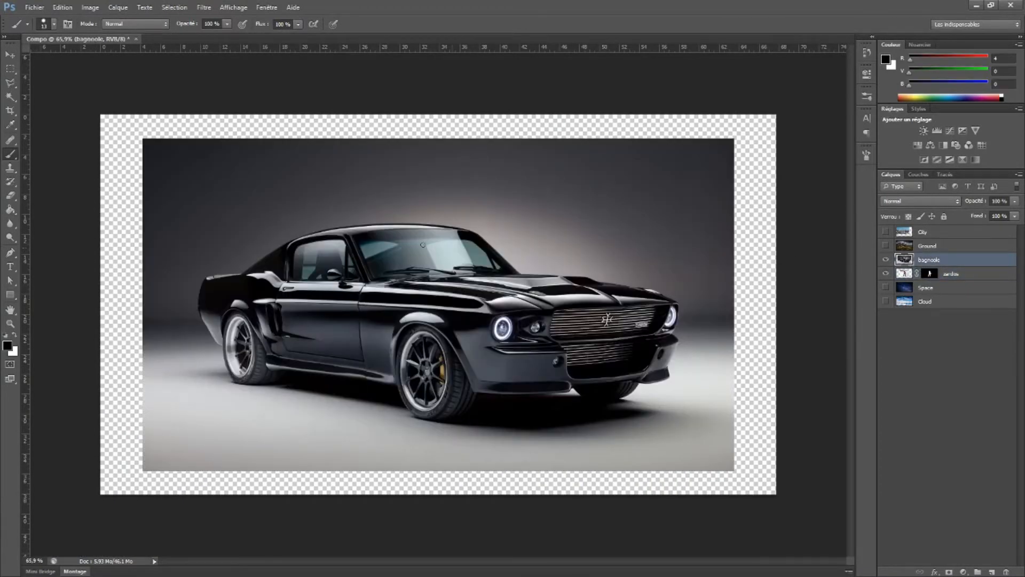
Start a Pen tool path where the front bumper meets the front tyre and trace around the tyre's underside to the sill
{"action": "scroll", "coordinate": [272, 262], "scroll_direction": "up", "scroll_amount": 3}
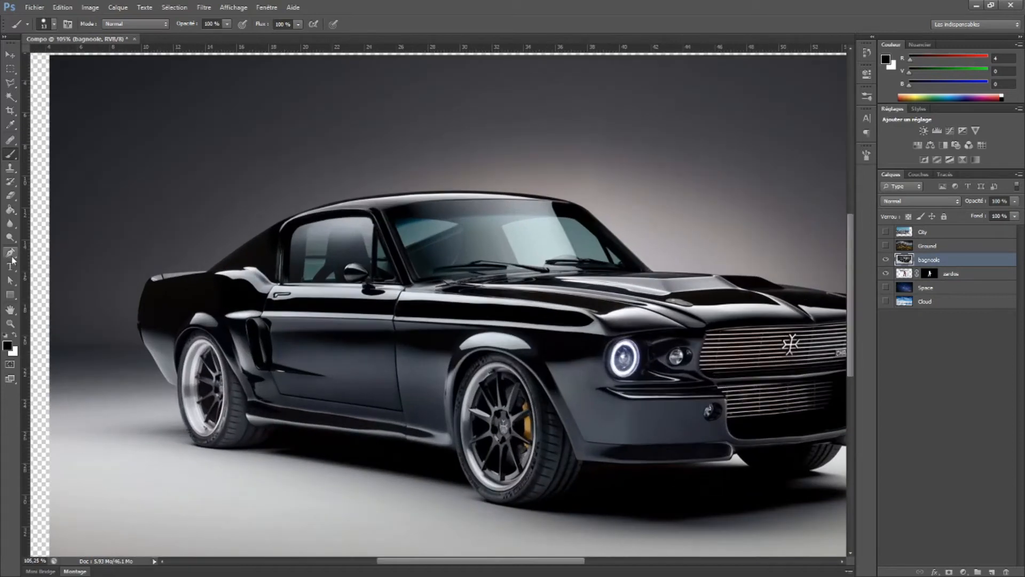
{"action": "left_click", "coordinate": [10, 252]}
{"action": "scroll", "coordinate": [162, 322], "scroll_direction": "up", "scroll_amount": 4}
{"action": "scroll", "coordinate": [587, 427], "scroll_direction": "up", "scroll_amount": 3}
{"action": "left_click_drag", "start_coordinate": [748, 481], "coordinate": [417, 285]}
{"action": "left_click", "coordinate": [521, 342]}
{"action": "left_click_drag", "start_coordinate": [401, 431], "coordinate": [287, 428]}
{"action": "left_click", "coordinate": [292, 370]}
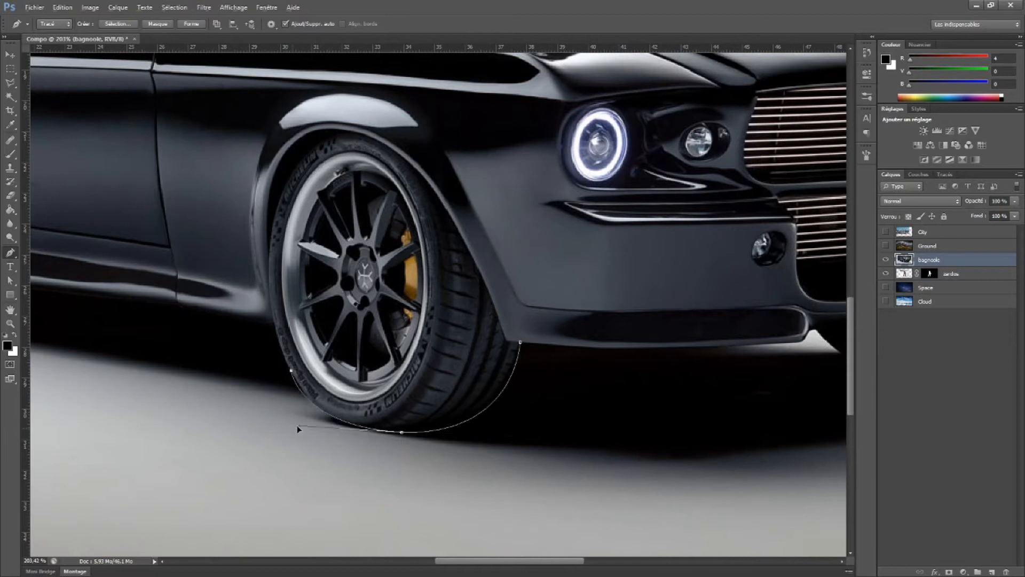
{"action": "left_click", "coordinate": [275, 330]}
{"action": "left_click_drag", "start_coordinate": [292, 370], "coordinate": [282, 353]}
{"action": "left_click_drag", "start_coordinate": [301, 387], "coordinate": [464, 431]}
{"action": "left_click", "coordinate": [442, 382]}
Continue the path along the car's lower sill from the front wheel back to the rear tyre
{"action": "left_click", "coordinate": [348, 361]}
{"action": "left_click_drag", "start_coordinate": [345, 362], "coordinate": [650, 425]}
{"action": "left_click_drag", "start_coordinate": [398, 395], "coordinate": [379, 397]}
{"action": "left_click", "coordinate": [397, 395], "text": "alt"}
Trace around the bottom of the rear tyre and up its outer edge to the bodywork
{"action": "left_click_drag", "start_coordinate": [315, 435], "coordinate": [236, 431]}
{"action": "left_click", "coordinate": [315, 436], "text": "alt"}
{"action": "left_click_drag", "start_coordinate": [217, 384], "coordinate": [210, 321]}
{"action": "left_click_drag", "start_coordinate": [315, 435], "coordinate": [393, 435]}
{"action": "left_click", "coordinate": [217, 385]}
{"action": "left_click", "coordinate": [206, 313]}
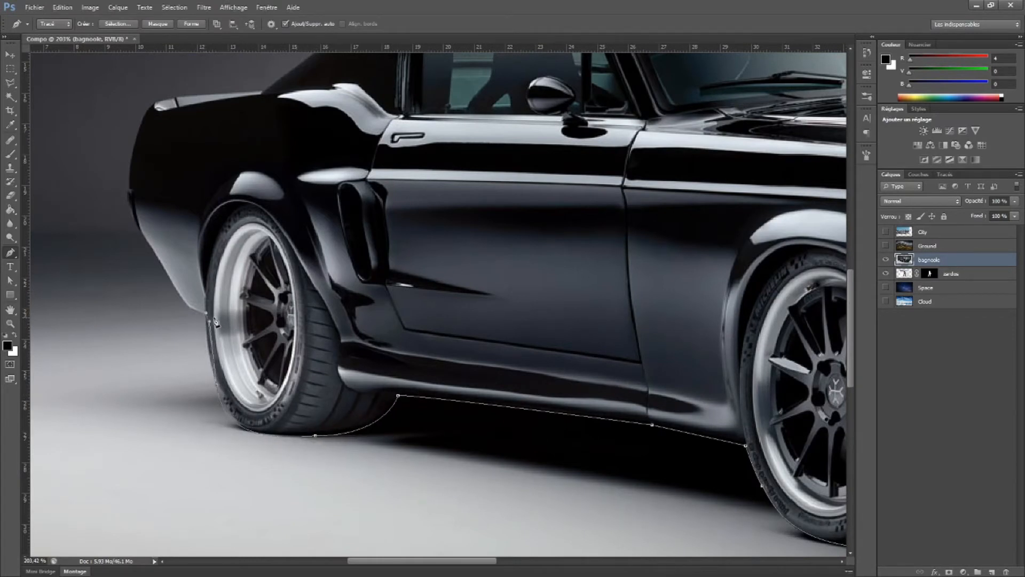
{"action": "left_click", "coordinate": [216, 385], "text": "alt"}
{"action": "left_click_drag", "start_coordinate": [216, 385], "coordinate": [206, 350]}
Trace the lower edge of the car's rear quarter panel up to the small rear bumper edge
{"action": "scroll", "coordinate": [208, 317], "scroll_direction": "up", "scroll_amount": 5}
{"action": "scroll", "coordinate": [316, 389], "scroll_direction": "down", "scroll_amount": 1}
{"action": "left_click", "coordinate": [339, 352]}
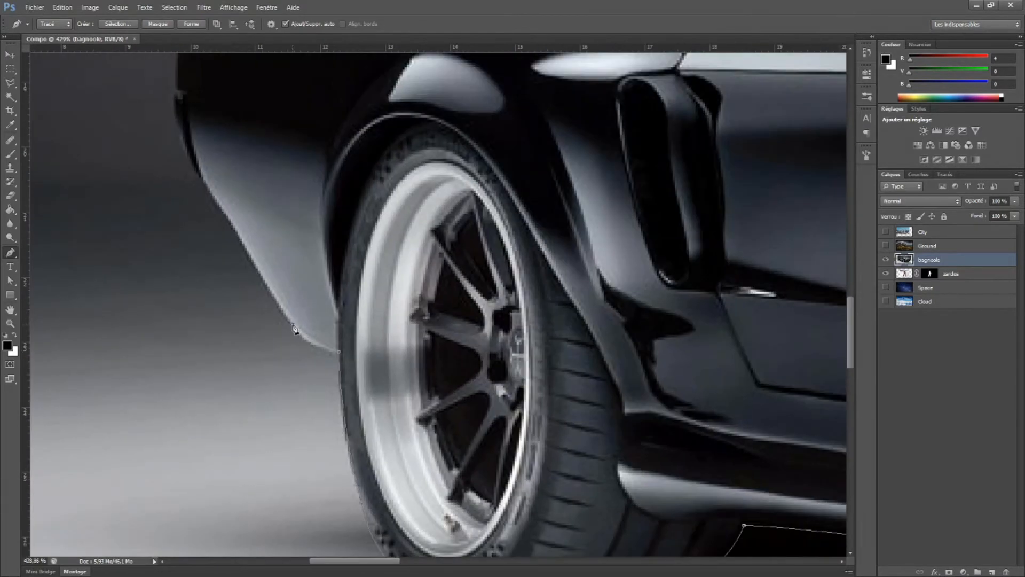
{"action": "left_click_drag", "start_coordinate": [217, 223], "coordinate": [315, 346]}
{"action": "left_click_drag", "start_coordinate": [272, 217], "coordinate": [277, 176]}
{"action": "left_click", "coordinate": [273, 217], "text": "alt"}
{"action": "left_click", "coordinate": [281, 215]}
{"action": "left_click", "coordinate": [276, 214]}
Trace the car's curved tail up to the trunk corner and along the first part of the trunk lid
{"action": "left_click_drag", "start_coordinate": [318, 122], "coordinate": [291, 312]}
{"action": "left_click_drag", "start_coordinate": [305, 220], "coordinate": [357, 184]}
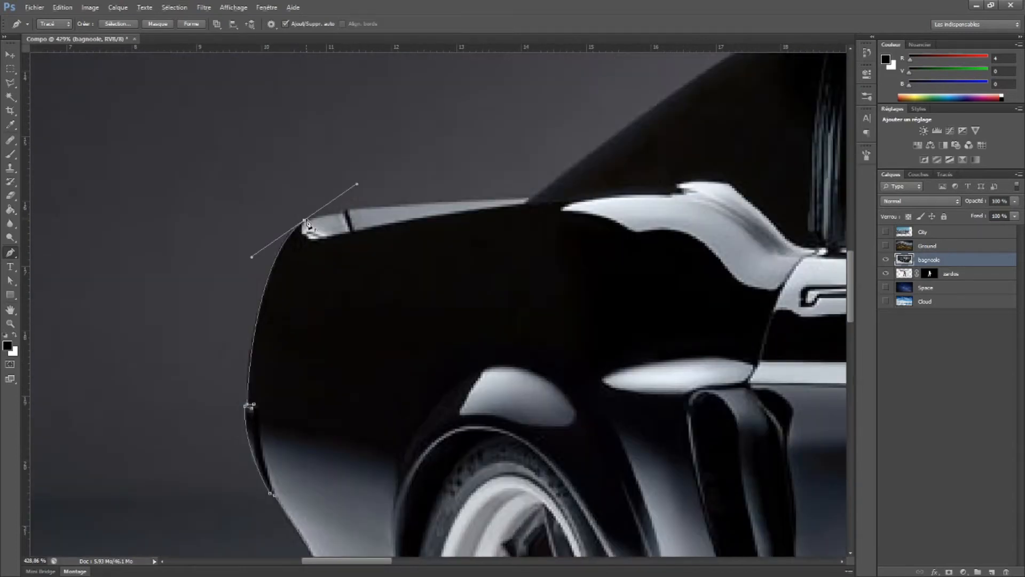
{"action": "left_click", "coordinate": [305, 220], "text": "alt"}
{"action": "left_click_drag", "start_coordinate": [493, 210], "coordinate": [447, 247]}
{"action": "left_click", "coordinate": [298, 249]}
Trace the fastback slope and the rear part of the car's roof with long curved segments
{"action": "left_click_drag", "start_coordinate": [540, 215], "coordinate": [200, 364]}
{"action": "left_click_drag", "start_coordinate": [485, 164], "coordinate": [593, 121]}
{"action": "left_click_drag", "start_coordinate": [597, 128], "coordinate": [228, 286]}
{"action": "left_click_drag", "start_coordinate": [660, 224], "coordinate": [747, 201]}
{"action": "left_click_drag", "start_coordinate": [168, 240], "coordinate": [503, 252]}
{"action": "left_click_drag", "start_coordinate": [786, 235], "coordinate": [206, 257]}
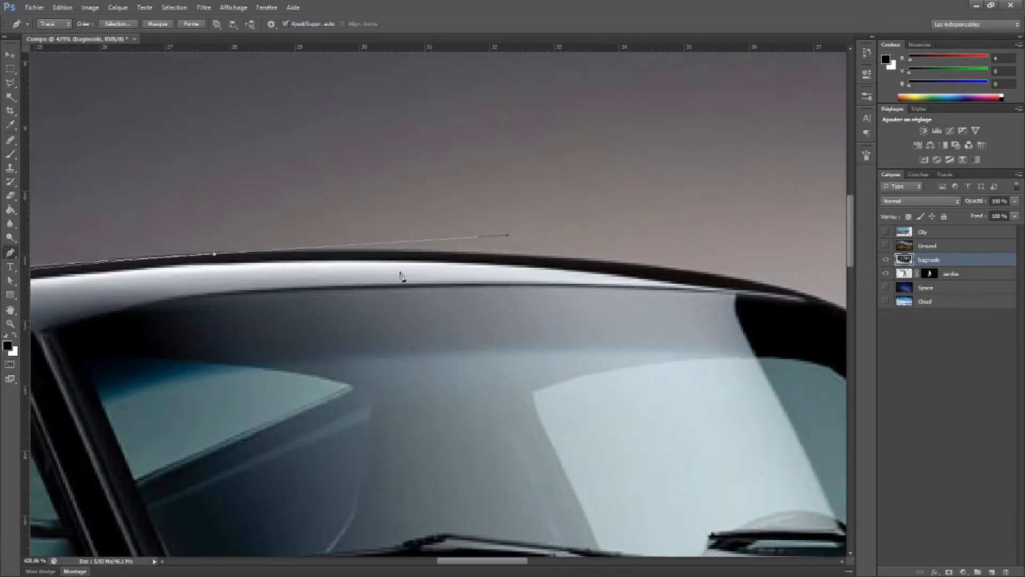
Trace the front of the roof and the far windshield pillar down to the hood
{"action": "left_click_drag", "start_coordinate": [770, 282], "coordinate": [321, 256]}
{"action": "left_click_drag", "start_coordinate": [483, 350], "coordinate": [553, 429]}
{"action": "left_click_drag", "start_coordinate": [670, 441], "coordinate": [478, 273]}
{"action": "left_click_drag", "start_coordinate": [513, 390], "coordinate": [523, 391]}
Trace the far edge of the hood from the windshield base over the raised hood scoop
{"action": "left_click_drag", "start_coordinate": [361, 261], "coordinate": [376, 262]}
{"action": "left_click_drag", "start_coordinate": [674, 398], "coordinate": [401, 334]}
{"action": "left_click", "coordinate": [503, 340]}
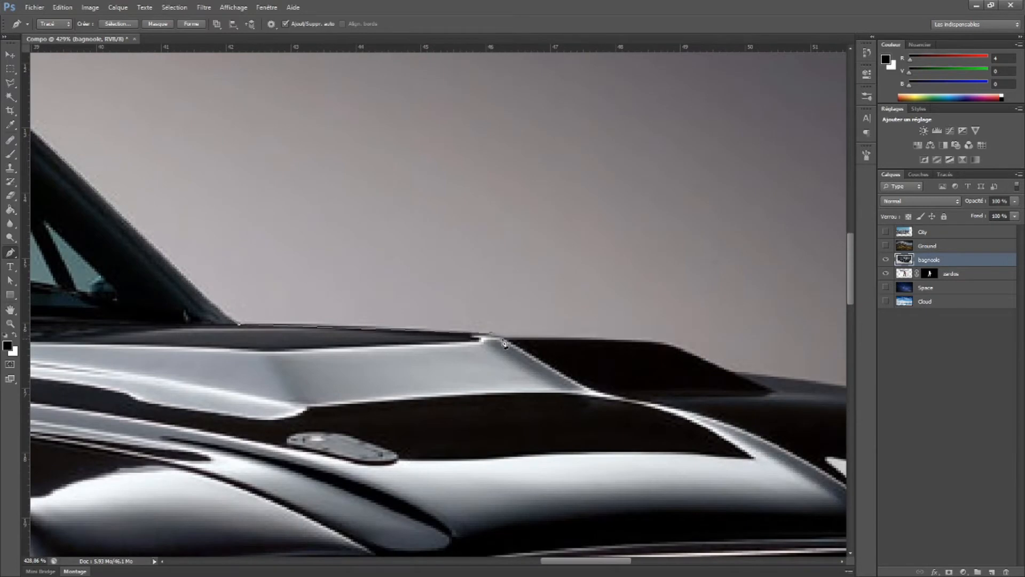
{"action": "left_click", "coordinate": [662, 346]}
{"action": "left_click_drag", "start_coordinate": [710, 364], "coordinate": [437, 317]}
{"action": "left_click", "coordinate": [461, 330]}
{"action": "left_click_drag", "start_coordinate": [743, 359], "coordinate": [484, 354]}
Trace the hood's front slope down to the corner above the far headlight and adjust that corner's curve handle
{"action": "left_click_drag", "start_coordinate": [420, 357], "coordinate": [499, 379]}
{"action": "left_click", "coordinate": [421, 356], "text": "alt"}
{"action": "left_click_drag", "start_coordinate": [576, 379], "coordinate": [612, 397]}
{"action": "left_click", "coordinate": [631, 411]}
{"action": "left_click_drag", "start_coordinate": [710, 436], "coordinate": [490, 377]}
{"action": "left_click_drag", "start_coordinate": [509, 424], "coordinate": [509, 465]}
{"action": "left_click", "coordinate": [11, 280]}
{"action": "left_click_drag", "start_coordinate": [509, 425], "coordinate": [511, 422]}
{"action": "left_click_drag", "start_coordinate": [512, 381], "coordinate": [511, 392]}
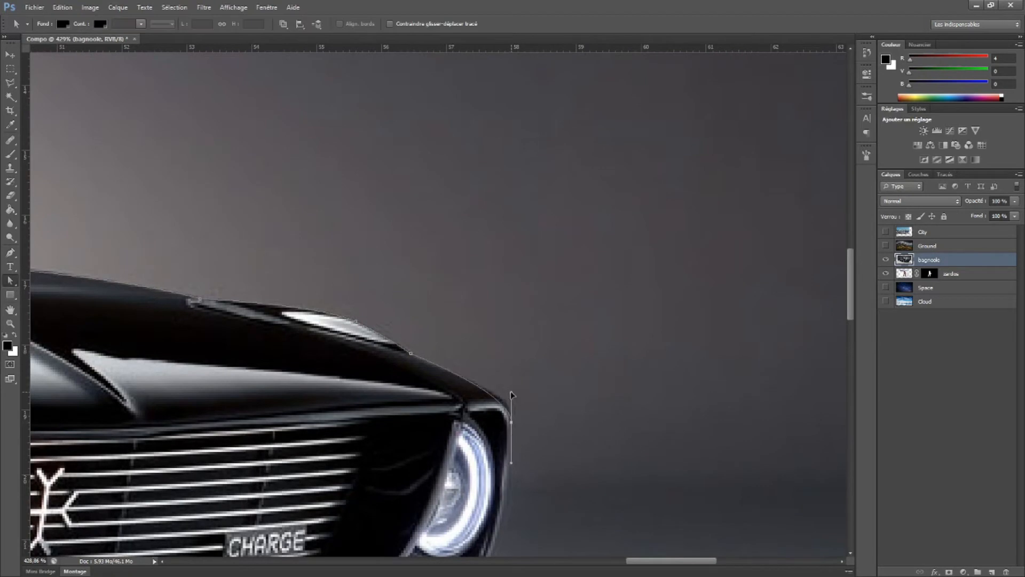
Trace the car's front edge past the far headlight down to the top corner of the front bumper
{"action": "left_click", "coordinate": [10, 252]}
{"action": "left_click_drag", "start_coordinate": [514, 498], "coordinate": [547, 330]}
{"action": "left_click_drag", "start_coordinate": [497, 437], "coordinate": [452, 487]}
{"action": "left_click", "coordinate": [497, 437], "text": "alt"}
{"action": "left_click_drag", "start_coordinate": [615, 487], "coordinate": [616, 357]}
{"action": "left_click_drag", "start_coordinate": [536, 379], "coordinate": [510, 423]}
Trace the far side of the front bumper down to its lower lip
{"action": "left_click_drag", "start_coordinate": [558, 314], "coordinate": [572, 259], "text": "ctrl"}
{"action": "left_click", "coordinate": [550, 275], "text": "alt"}
{"action": "left_click_drag", "start_coordinate": [497, 464], "coordinate": [526, 542]}
{"action": "left_click_drag", "start_coordinate": [506, 369], "coordinate": [493, 415]}
{"action": "left_click", "coordinate": [507, 369]}
{"action": "left_click_drag", "start_coordinate": [550, 274], "coordinate": [481, 405], "text": "alt"}
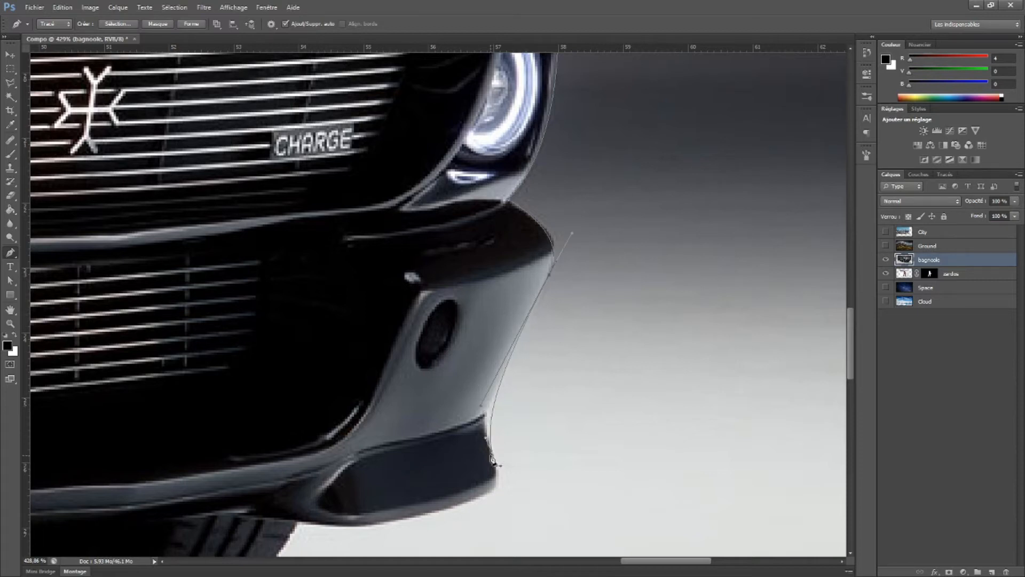
Trace around the end of the bumper's lower lip and beneath it to the far front tyre
{"action": "scroll", "coordinate": [506, 459], "scroll_direction": "up", "scroll_amount": 3}
{"action": "left_click_drag", "start_coordinate": [504, 451], "coordinate": [460, 486], "text": "ctrl"}
{"action": "scroll", "coordinate": [514, 421], "scroll_direction": "down", "scroll_amount": 3}
{"action": "left_click", "coordinate": [491, 475], "text": "alt"}
{"action": "left_click_drag", "start_coordinate": [291, 502], "coordinate": [218, 481]}
{"action": "left_click_drag", "start_coordinate": [338, 466], "coordinate": [588, 251]}
{"action": "left_click", "coordinate": [541, 286], "text": "alt"}
{"action": "left_click_drag", "start_coordinate": [270, 408], "coordinate": [334, 408]}
Trace the bottom of the far front tyre and up into the notch under the bumper
{"action": "left_click_drag", "start_coordinate": [748, 407], "coordinate": [106, 413]}
{"action": "left_click_drag", "start_coordinate": [458, 414], "coordinate": [313, 415], "text": "ctrl"}
{"action": "left_click_drag", "start_coordinate": [339, 312], "coordinate": [831, 270]}
{"action": "left_click", "coordinate": [568, 374], "text": "alt"}
{"action": "left_click_drag", "start_coordinate": [373, 289], "coordinate": [287, 194]}
{"action": "left_click", "coordinate": [373, 289], "text": "alt"}
{"action": "left_click", "coordinate": [360, 288]}
Trace the underside of the front bumper back to the near front wheel and complete the car outline
{"action": "left_click", "coordinate": [327, 316]}
{"action": "left_click_drag", "start_coordinate": [220, 342], "coordinate": [754, 329]}
{"action": "left_click_drag", "start_coordinate": [226, 302], "coordinate": [614, 333], "text": "alt"}
{"action": "left_click_drag", "start_coordinate": [637, 338], "coordinate": [417, 362]}
{"action": "left_click_drag", "start_coordinate": [202, 387], "coordinate": [247, 378]}
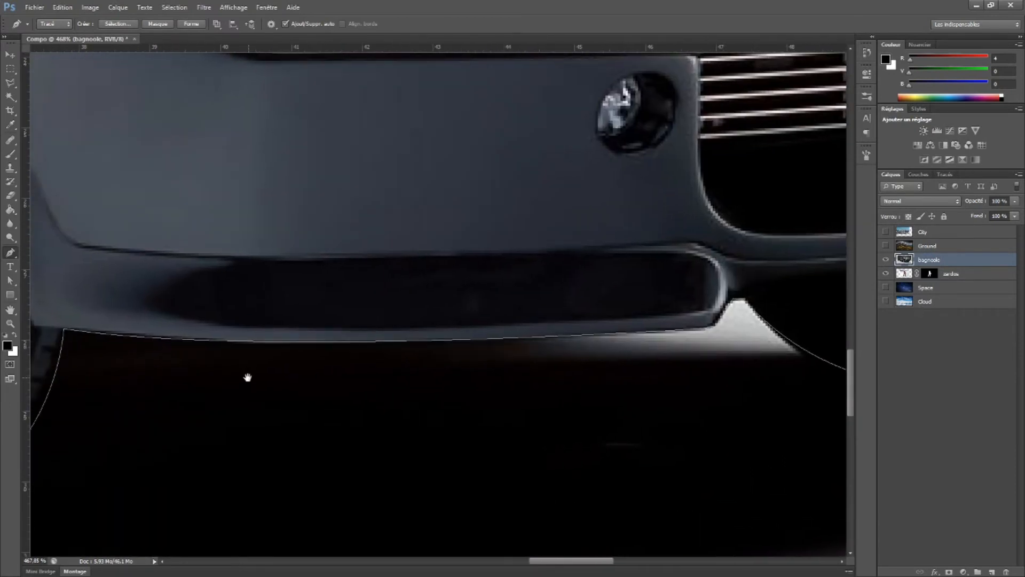
Convert the car's work path into a new selection and apply it as a layer mask on the bagnoole layer
{"action": "scroll", "coordinate": [409, 364], "scroll_direction": "down", "scroll_amount": 7}
{"action": "scroll", "coordinate": [471, 334], "scroll_direction": "down", "scroll_amount": 8}
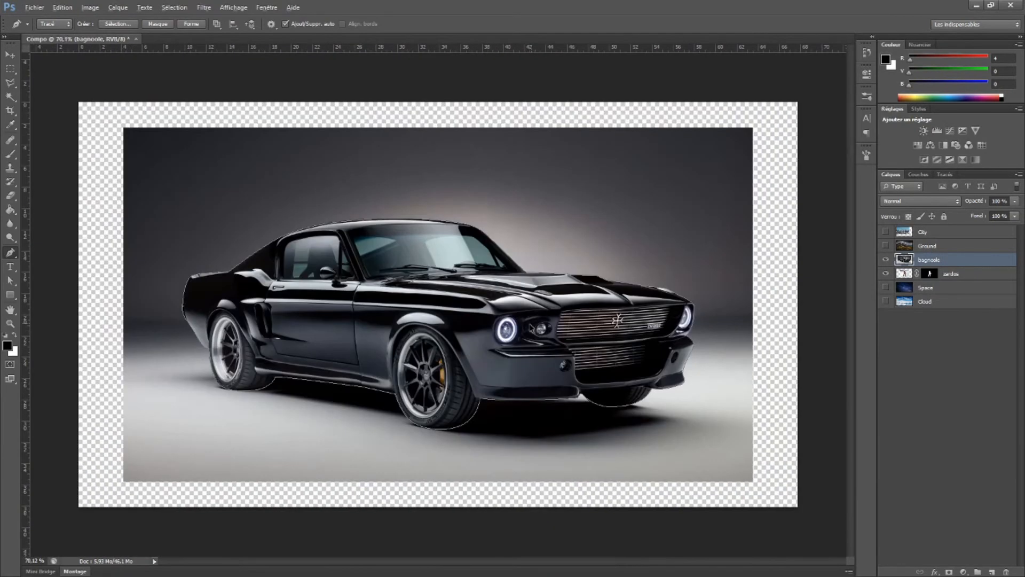
{"action": "left_click", "coordinate": [946, 175]}
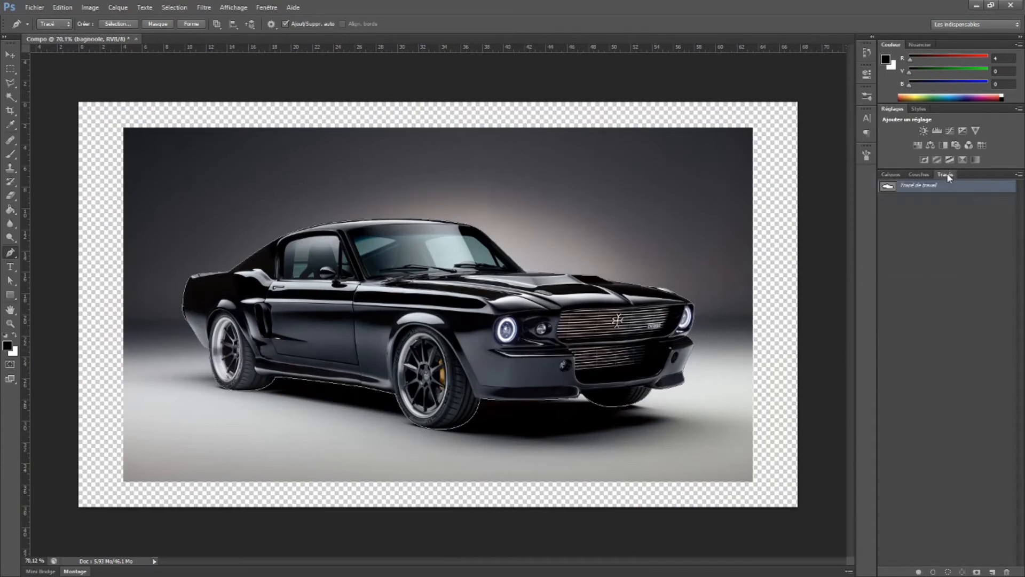
{"action": "right_click", "coordinate": [917, 190]}
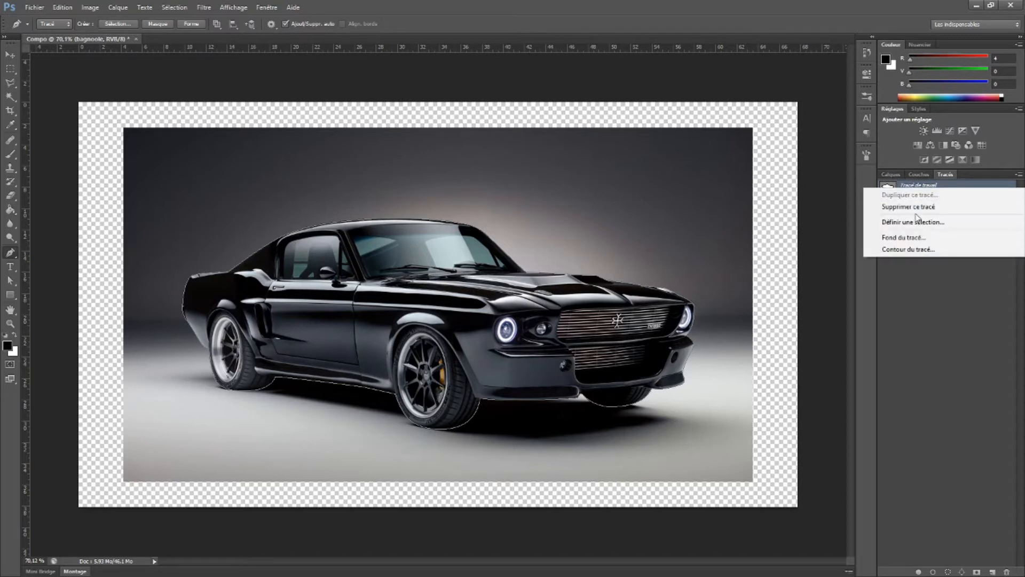
{"action": "left_click", "coordinate": [916, 223]}
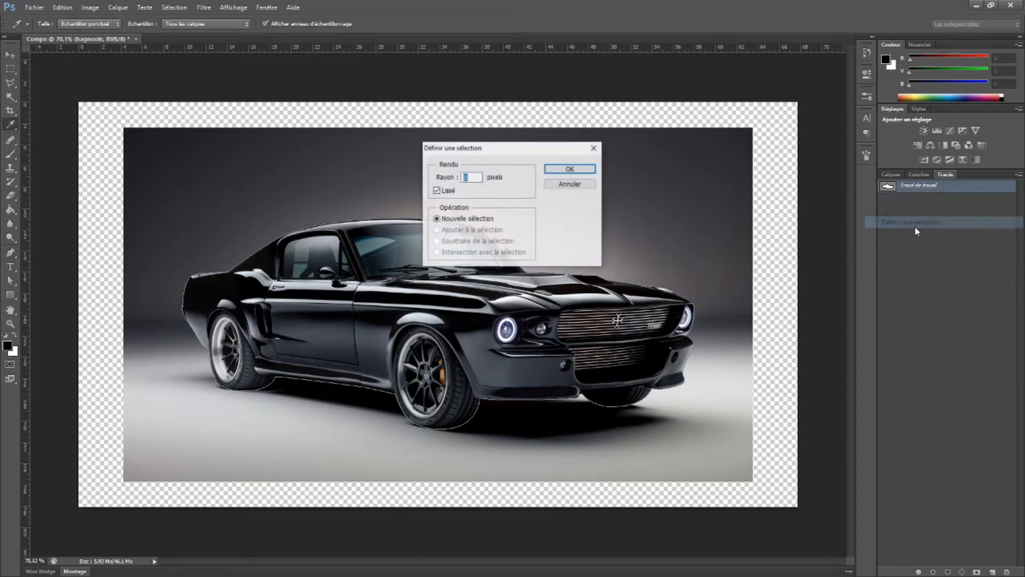
{"action": "left_click", "coordinate": [585, 166]}
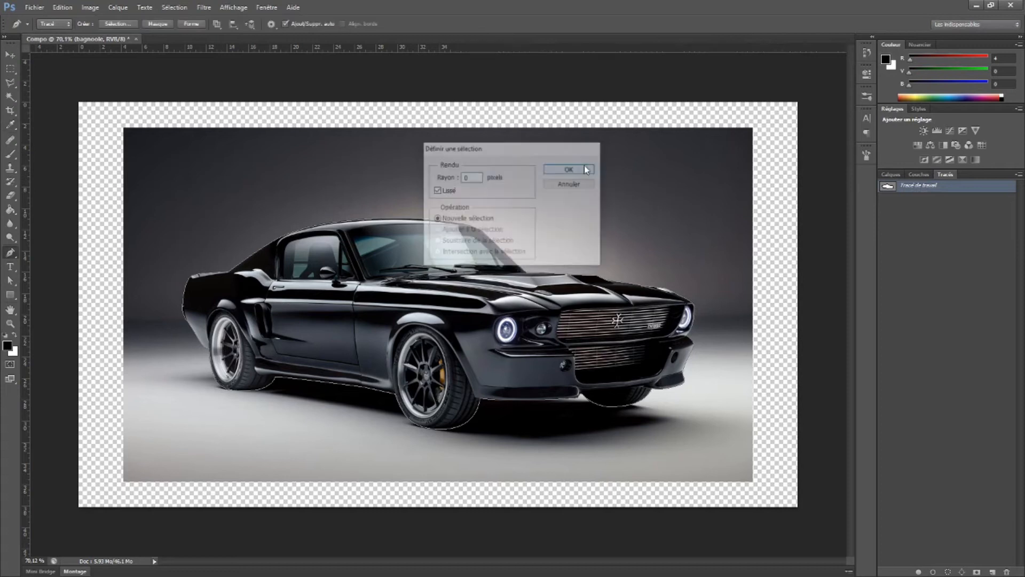
{"action": "left_click", "coordinate": [891, 174]}
{"action": "left_click", "coordinate": [950, 572]}
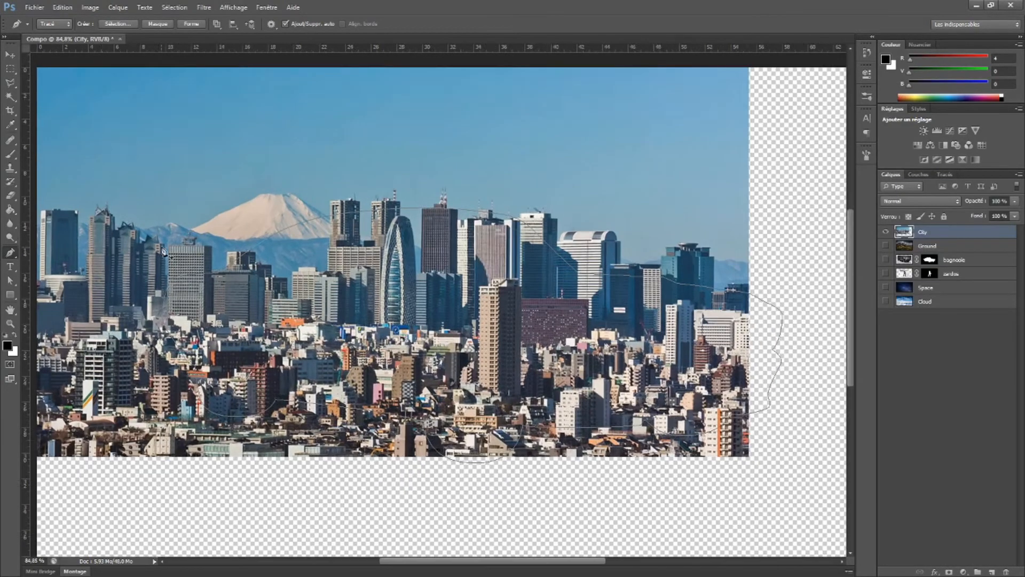
Move the City image away from the canvas corner toward the middle of the canvas
{"action": "left_click_drag", "start_coordinate": [162, 249], "coordinate": [206, 257]}
{"action": "key", "text": "v"}
{"action": "left_click_drag", "start_coordinate": [363, 181], "coordinate": [446, 223]}
Start a Pen path at the City image's left edge and outline the first dark tower
{"action": "key", "text": "p"}
{"action": "scroll", "coordinate": [185, 331], "scroll_direction": "up", "scroll_amount": 11}
{"action": "left_click", "coordinate": [144, 317]}
{"action": "left_click", "coordinate": [157, 315]}
{"action": "left_click", "coordinate": [157, 118]}
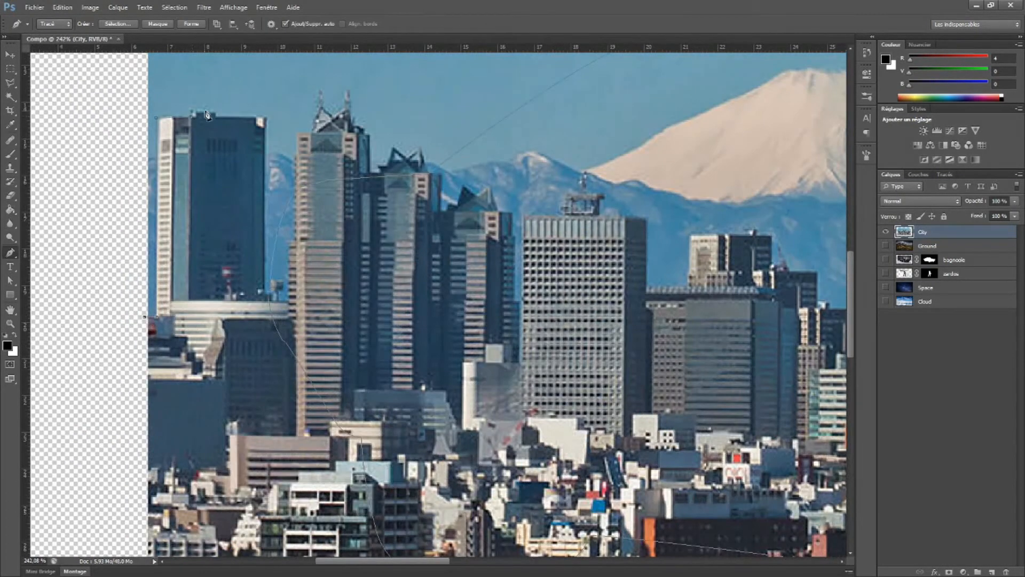
{"action": "left_click", "coordinate": [265, 291]}
{"action": "scroll", "coordinate": [300, 138], "scroll_direction": "up", "scroll_amount": 2}
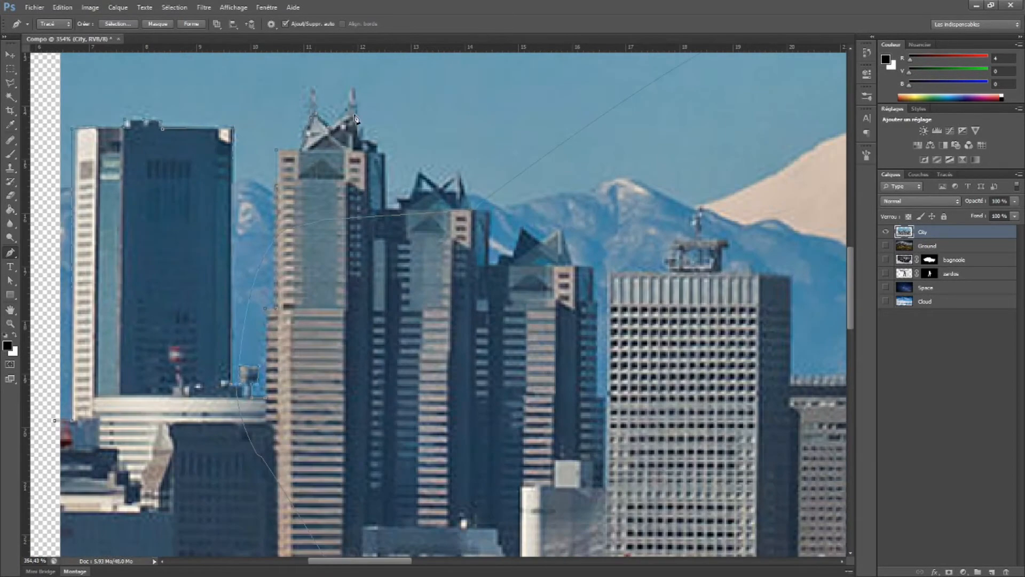
Trace the skyline over the group of three towers with pointed glass rooftops
{"action": "left_click", "coordinate": [385, 207]}
{"action": "left_click", "coordinate": [397, 207]}
{"action": "scroll", "coordinate": [397, 203], "scroll_direction": "up", "scroll_amount": 4}
{"action": "left_click", "coordinate": [414, 210]}
{"action": "left_click", "coordinate": [442, 213]}
{"action": "scroll", "coordinate": [443, 213], "scroll_direction": "down", "scroll_amount": 2}
{"action": "scroll", "coordinate": [484, 190], "scroll_direction": "down", "scroll_amount": 2}
{"action": "left_click", "coordinate": [507, 171]}
{"action": "left_click", "coordinate": [549, 273]}
{"action": "key", "text": "alt+bracketleft"}
{"action": "key", "text": "alt+bracketleft"}
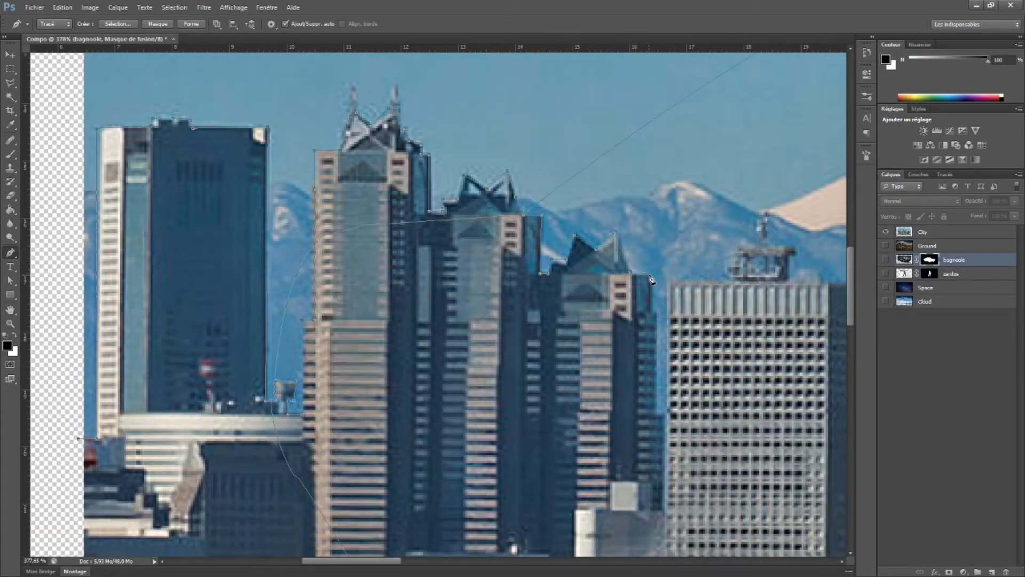
Continue the skyline path over the gridded grey tower and the lower dark buildings in front of the mountain
{"action": "left_click_drag", "start_coordinate": [652, 278], "coordinate": [119, 267]}
{"action": "key", "text": "a"}
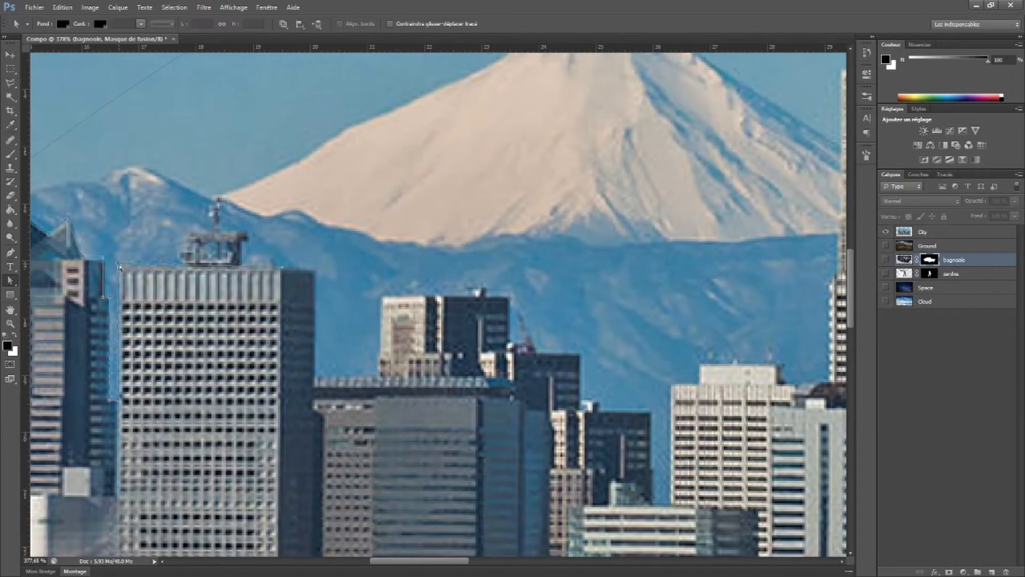
{"action": "left_click", "coordinate": [10, 252]}
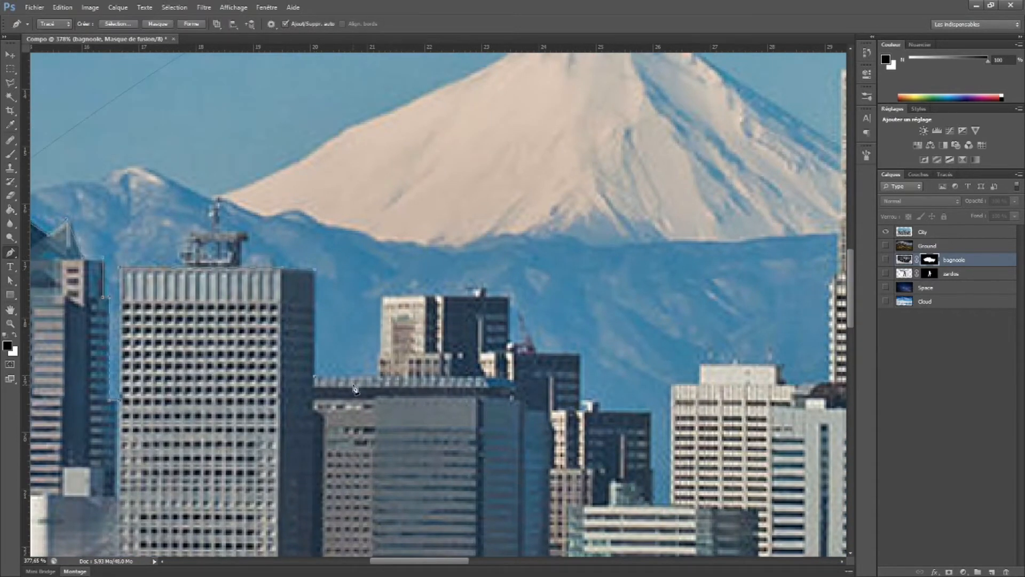
{"action": "left_click", "coordinate": [381, 297]}
{"action": "left_click", "coordinate": [509, 297]}
{"action": "left_click", "coordinate": [510, 343]}
{"action": "left_click_drag", "start_coordinate": [581, 414], "coordinate": [336, 324]}
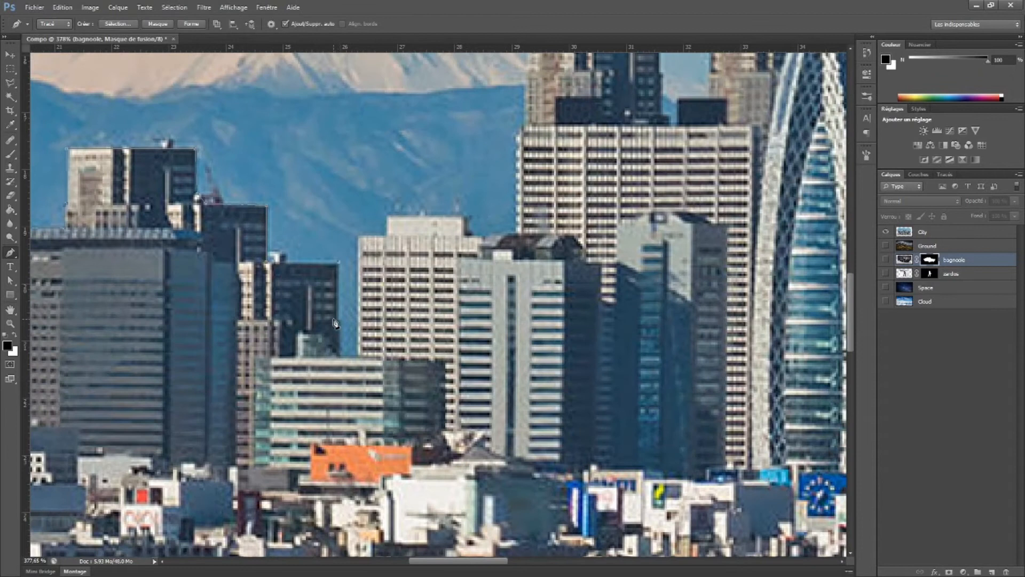
Trace the top of the wide office block and the first tall tower behind it
{"action": "left_click", "coordinate": [387, 239]}
{"action": "left_click", "coordinate": [524, 126]}
{"action": "left_click_drag", "start_coordinate": [524, 125], "coordinate": [479, 347]}
{"action": "left_click", "coordinate": [479, 143]}
{"action": "left_click", "coordinate": [612, 142]}
{"action": "left_click", "coordinate": [612, 295]}
Trace the second tall tower and the curved side of the oval lattice tower down to its base
{"action": "left_click", "coordinate": [665, 144]}
{"action": "left_click_drag", "start_coordinate": [666, 144], "coordinate": [149, 221]}
{"action": "left_click", "coordinate": [276, 221]}
{"action": "left_click", "coordinate": [276, 284]}
{"action": "mouse_move", "coordinate": [329, 369]}
{"action": "left_mouse_down"}
{"action": "mouse_move", "coordinate": [335, 454]}
{"action": "mouse_move", "coordinate": [339, 372]}
{"action": "left_mouse_up"}
{"action": "left_click", "coordinate": [343, 447]}
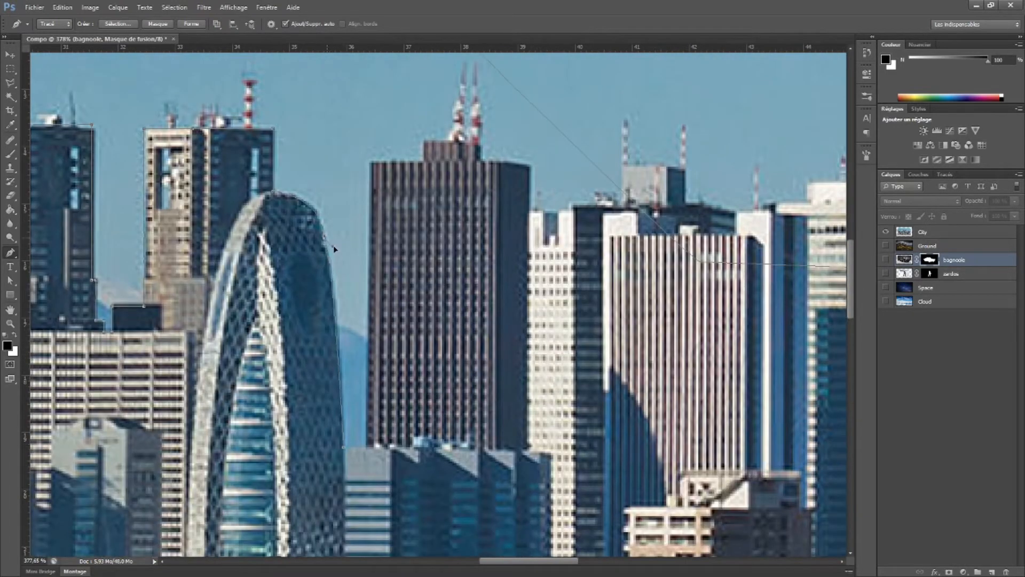
Outline the dark ribbed skyscraper and the roof of the narrow white building beside it
{"action": "left_click", "coordinate": [367, 448]}
{"action": "left_click", "coordinate": [482, 162]}
{"action": "left_click", "coordinate": [530, 167]}
{"action": "left_click", "coordinate": [530, 209]}
{"action": "left_click", "coordinate": [569, 210]}
{"action": "left_click", "coordinate": [570, 202]}
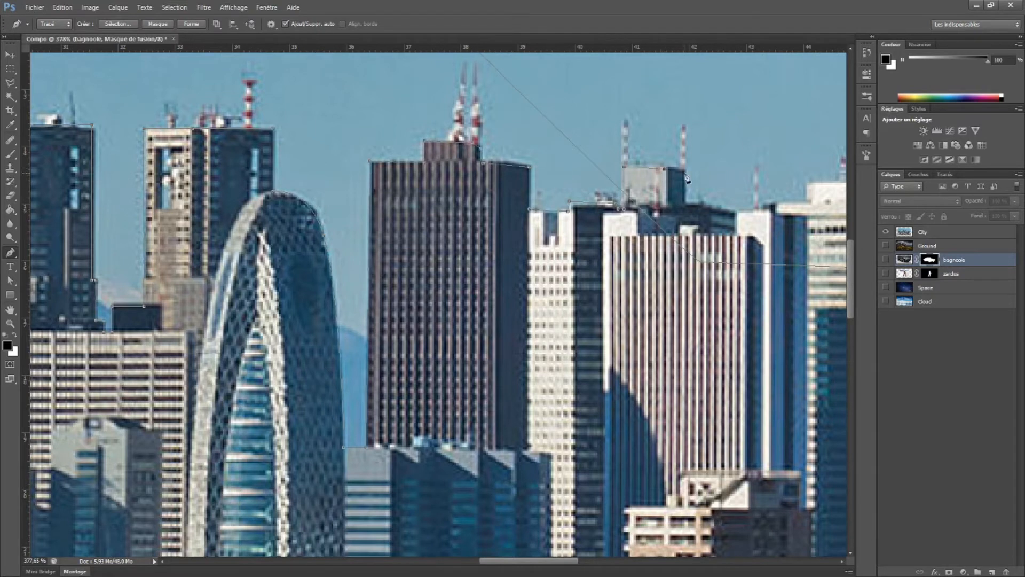
Trace the grey rooftop block with antennas and the adjoining roofline of the striped building
{"action": "left_click", "coordinate": [685, 175]}
{"action": "left_click_drag", "start_coordinate": [686, 185], "coordinate": [451, 255]}
{"action": "left_click", "coordinate": [450, 276]}
{"action": "left_click", "coordinate": [470, 278]}
{"action": "left_click", "coordinate": [502, 287]}
{"action": "left_click_drag", "start_coordinate": [502, 287], "coordinate": [502, 283]}
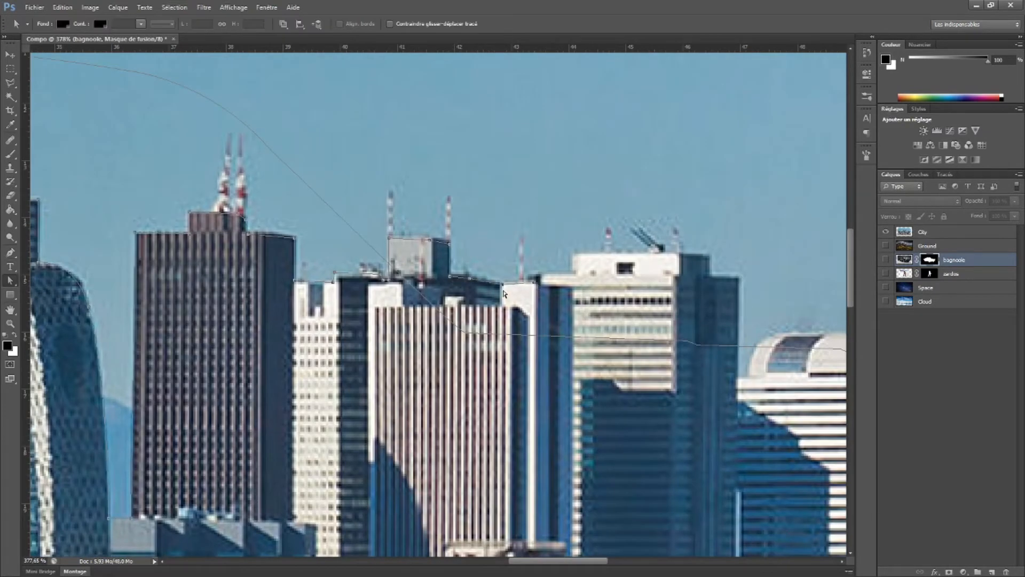
Outline the stepped top of the white-crowned tower and its dark side section
{"action": "left_click", "coordinate": [535, 273]}
{"action": "left_click", "coordinate": [573, 271]}
{"action": "left_click", "coordinate": [573, 256]}
{"action": "left_click", "coordinate": [709, 255]}
{"action": "left_click", "coordinate": [708, 277]}
{"action": "left_click", "coordinate": [740, 280]}
Trace the arched white roof and the building's far side down to the neighbouring lower rooftops
{"action": "left_click_drag", "start_coordinate": [734, 382], "coordinate": [379, 250]}
{"action": "left_click", "coordinate": [385, 246]}
{"action": "left_click", "coordinate": [395, 246]}
{"action": "left_click_drag", "start_coordinate": [426, 203], "coordinate": [462, 200]}
{"action": "left_click", "coordinate": [617, 200]}
{"action": "left_click_drag", "start_coordinate": [650, 242], "coordinate": [652, 284]}
{"action": "left_click", "coordinate": [667, 245]}
{"action": "left_click", "coordinate": [667, 346]}
{"action": "left_click_drag", "start_coordinate": [764, 346], "coordinate": [490, 268]}
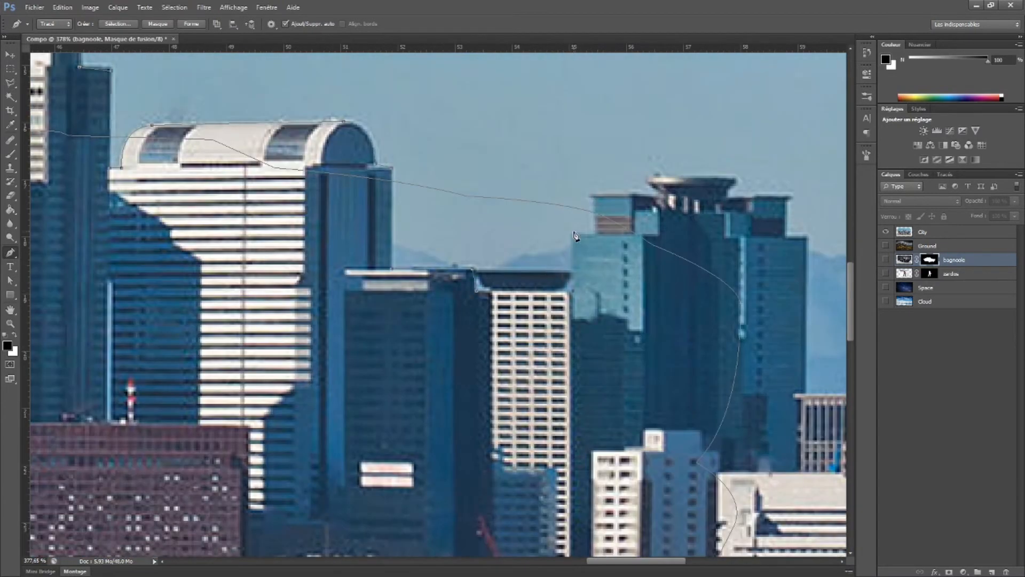
Outline the blue-green tower with the disc-shaped rooftop and follow its far side down
{"action": "left_click", "coordinate": [648, 176]}
{"action": "left_click", "coordinate": [737, 177]}
{"action": "left_click", "coordinate": [787, 237]}
{"action": "left_click", "coordinate": [806, 237]}
{"action": "left_click_drag", "start_coordinate": [801, 246], "coordinate": [387, 152]}
{"action": "scroll", "coordinate": [387, 152], "scroll_direction": "up", "scroll_amount": 1}
{"action": "left_click", "coordinate": [389, 303]}
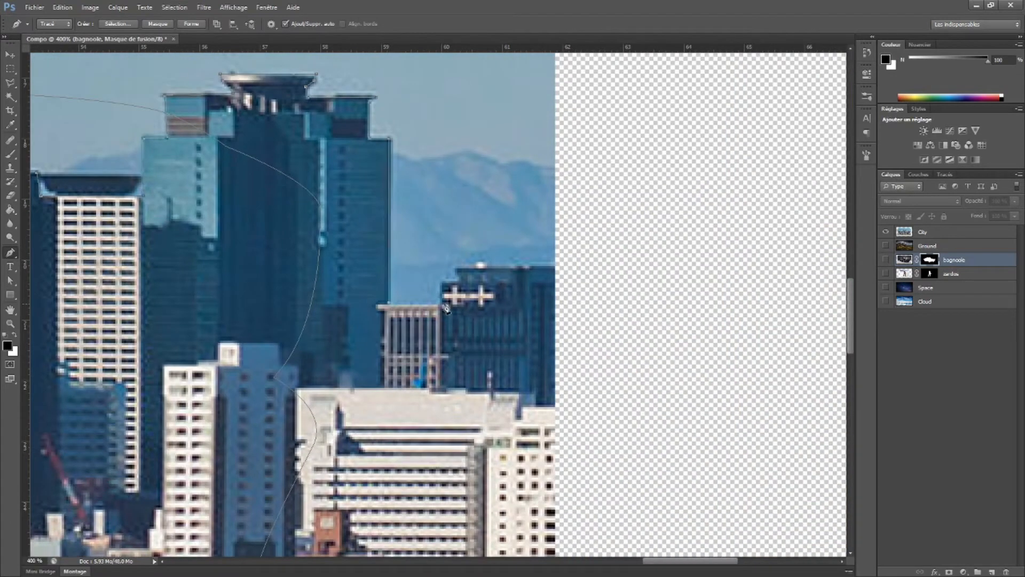
Trace the low white rooftops and their small mast out past the City image's right edge
{"action": "left_click", "coordinate": [445, 385]}
{"action": "left_click", "coordinate": [486, 385]}
{"action": "left_click", "coordinate": [486, 371]}
{"action": "left_click", "coordinate": [490, 371]}
{"action": "left_click", "coordinate": [491, 385]}
{"action": "left_click", "coordinate": [519, 388]}
{"action": "left_click", "coordinate": [570, 407]}
Close the skyline path by running it outside the City image's lower edge and back up to its starting side
{"action": "scroll", "coordinate": [585, 337], "scroll_direction": "down", "scroll_amount": 5}
{"action": "left_click_drag", "start_coordinate": [586, 337], "coordinate": [627, 213]}
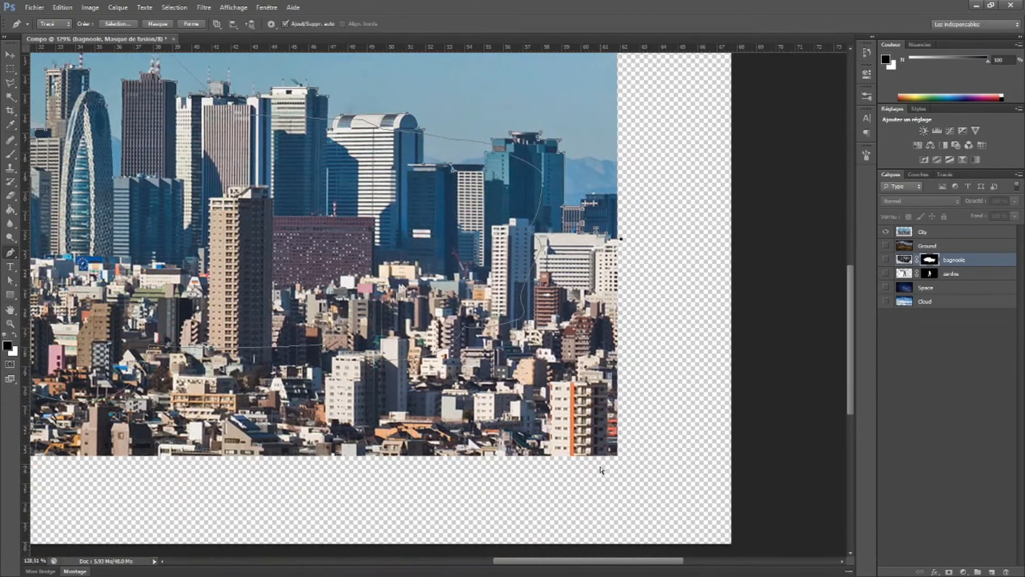
{"action": "left_click", "coordinate": [620, 464]}
{"action": "left_click_drag", "start_coordinate": [75, 464], "coordinate": [825, 471]}
{"action": "left_click", "coordinate": [302, 467]}
{"action": "left_click", "coordinate": [307, 196]}
{"action": "left_click_drag", "start_coordinate": [790, 128], "coordinate": [618, 198]}
Convert the skyline work path into a selection
{"action": "left_click", "coordinate": [945, 174]}
{"action": "right_click", "coordinate": [918, 186]}
{"action": "left_click", "coordinate": [927, 234]}
{"action": "left_click", "coordinate": [569, 167]}
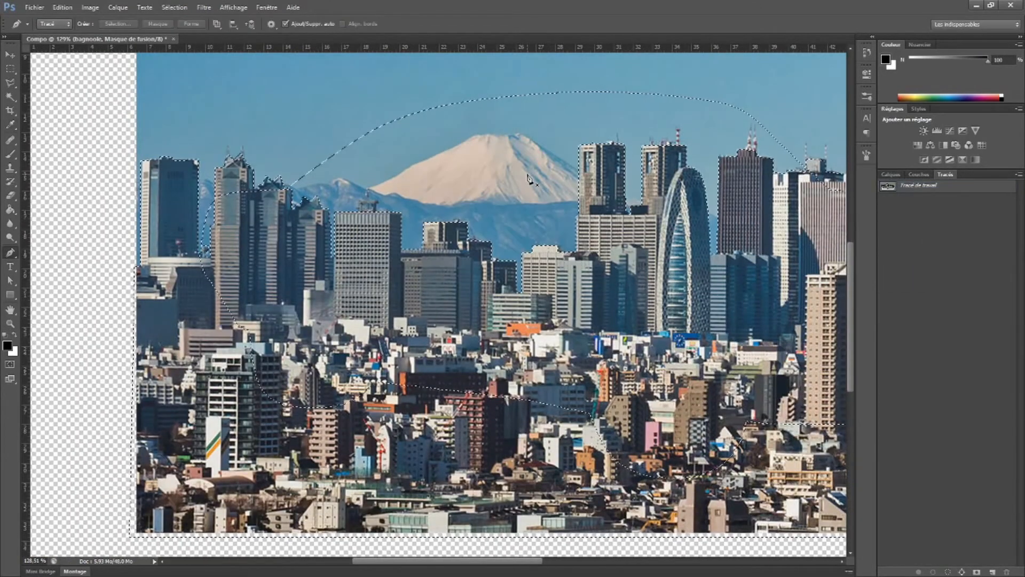
Delete the stray curved piece from the skyline work path
{"action": "left_click", "coordinate": [10, 281]}
{"action": "left_click", "coordinate": [911, 184]}
{"action": "left_click", "coordinate": [365, 134]}
{"action": "key", "text": "Delete"}
Try to convert the cleaned skyline path into a selection and apply it as a layer mask, and undo the attempt
{"action": "right_click", "coordinate": [913, 188]}
{"action": "left_click", "coordinate": [927, 235]}
{"action": "left_click", "coordinate": [569, 167]}
{"action": "scroll", "coordinate": [568, 214], "scroll_direction": "down", "scroll_amount": 6}
{"action": "left_click", "coordinate": [891, 174]}
{"action": "left_click", "coordinate": [949, 572]}
{"action": "key", "text": "ctrl+alt+z"}
{"action": "key", "text": "ctrl+alt+z"}
Select the City layer, load the skyline work path as a selection and add it as the layer's mask
{"action": "left_click", "coordinate": [932, 232]}
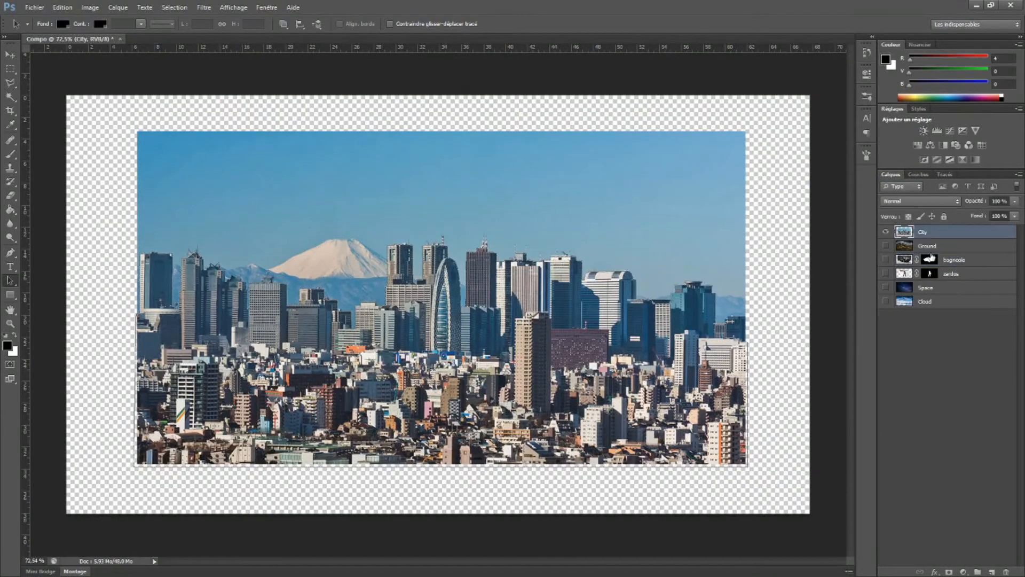
{"action": "left_click", "coordinate": [944, 174]}
{"action": "right_click", "coordinate": [914, 186]}
{"action": "left_click", "coordinate": [923, 220]}
{"action": "left_click", "coordinate": [568, 168]}
{"action": "left_click", "coordinate": [891, 174]}
{"action": "left_click", "coordinate": [950, 572]}
Display only the Ground layer and trace the upper outline of the large boulder with the Pen tool
{"action": "left_click", "coordinate": [886, 259]}
{"action": "left_click", "coordinate": [886, 273]}
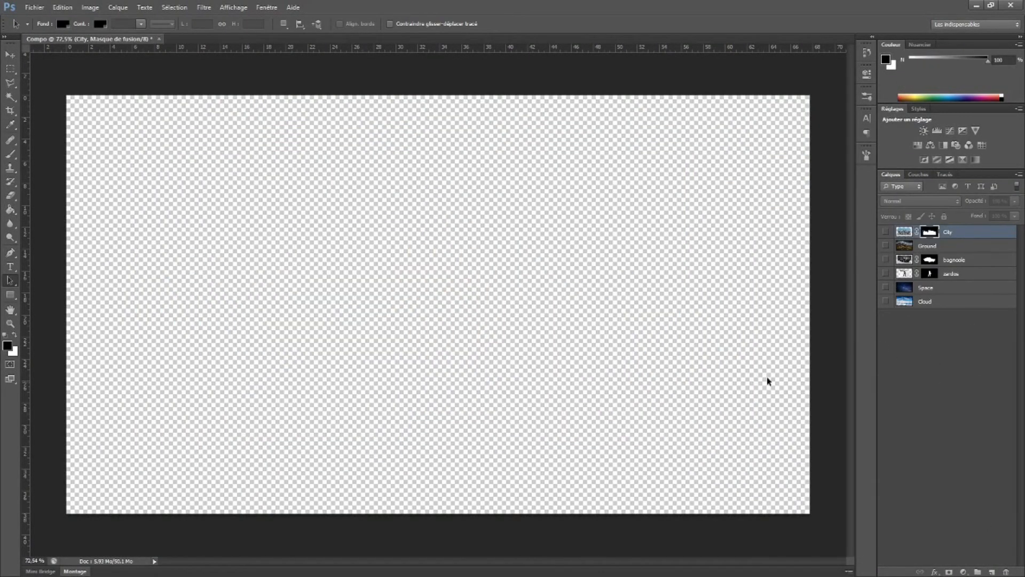
{"action": "scroll", "coordinate": [225, 249], "scroll_direction": "up", "scroll_amount": 5}
{"action": "key", "text": "p"}
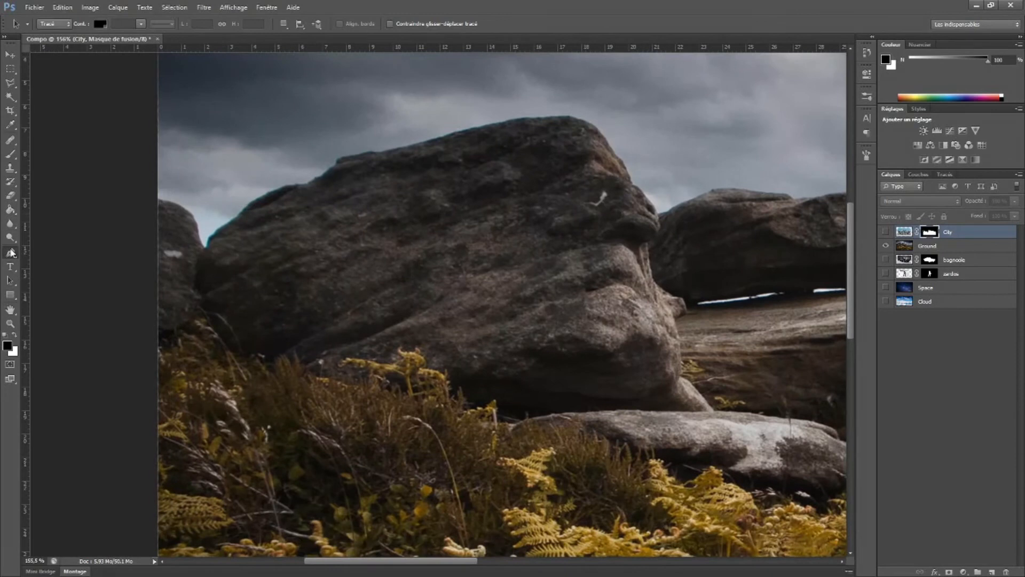
{"action": "left_click", "coordinate": [221, 260]}
{"action": "left_click", "coordinate": [354, 176]}
{"action": "left_click", "coordinate": [390, 157]}
{"action": "left_click", "coordinate": [445, 134]}
{"action": "left_click", "coordinate": [476, 128]}
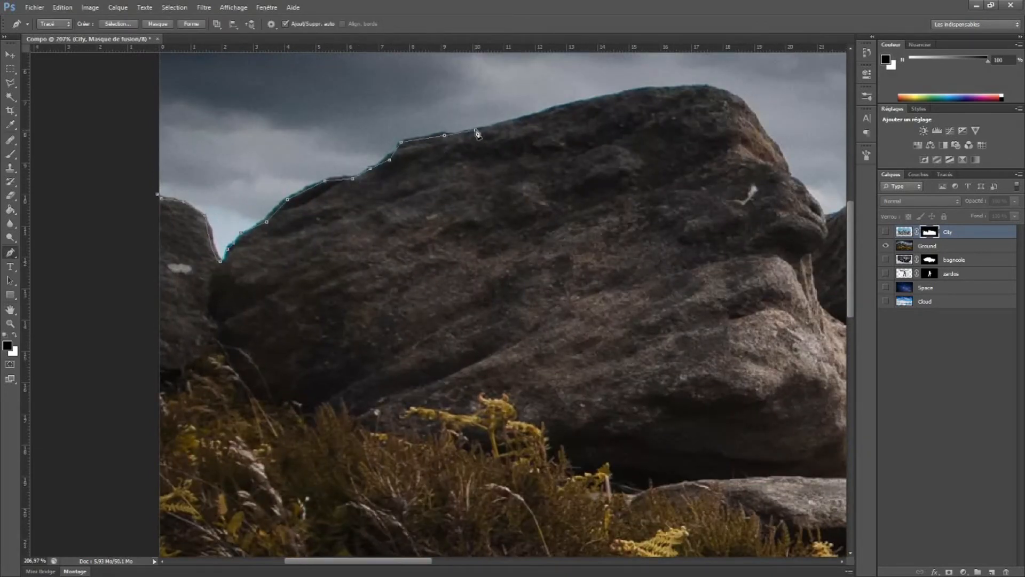
{"action": "left_click", "coordinate": [555, 106]}
{"action": "left_click_drag", "start_coordinate": [716, 89], "coordinate": [748, 98]}
{"action": "left_click_drag", "start_coordinate": [718, 90], "coordinate": [412, 156]}
Continue the path down the boulder's far side and along the top edge of the second rock
{"action": "left_click", "coordinate": [436, 165]}
{"action": "left_click", "coordinate": [452, 188]}
{"action": "left_click", "coordinate": [545, 273]}
{"action": "left_click", "coordinate": [561, 264]}
{"action": "left_click", "coordinate": [594, 248]}
{"action": "left_click", "coordinate": [629, 248]}
{"action": "left_click", "coordinate": [664, 252]}
{"action": "left_click_drag", "start_coordinate": [704, 260], "coordinate": [469, 261]}
{"action": "left_click", "coordinate": [507, 259]}
{"action": "left_click", "coordinate": [552, 251]}
Trace around the second rock's overhanging end and back along its underside
{"action": "left_click", "coordinate": [677, 336]}
{"action": "left_click", "coordinate": [656, 343]}
{"action": "left_click", "coordinate": [645, 355]}
{"action": "left_click", "coordinate": [634, 366]}
{"action": "left_click", "coordinate": [607, 375]}
{"action": "left_click", "coordinate": [582, 379]}
{"action": "left_click_drag", "start_coordinate": [783, 383], "coordinate": [532, 372]}
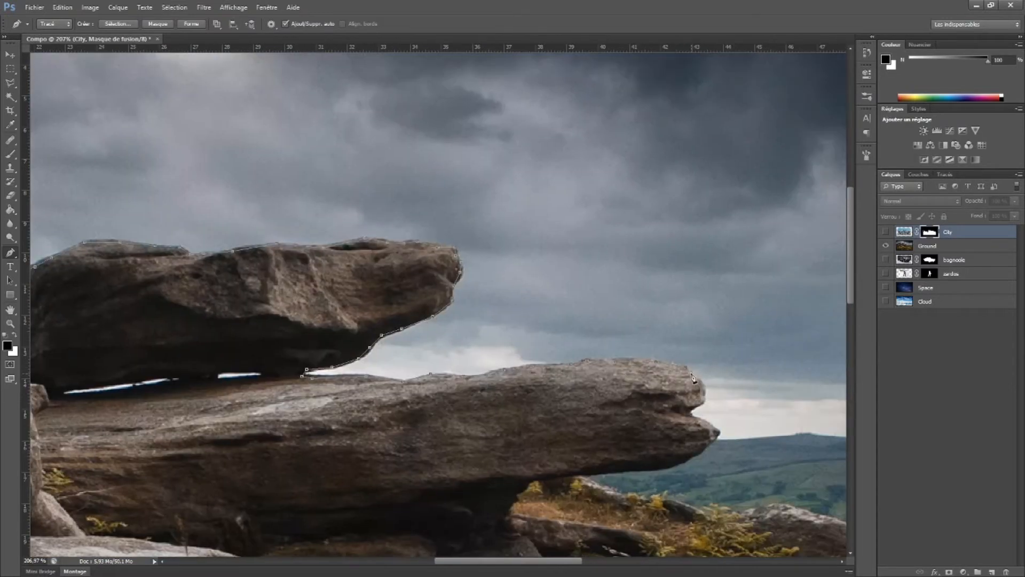
Trace the long flat slab's pointed end and its underside back to the hillside
{"action": "left_click", "coordinate": [684, 461]}
{"action": "left_click", "coordinate": [671, 469]}
{"action": "left_click", "coordinate": [646, 467]}
{"action": "left_click", "coordinate": [622, 471]}
{"action": "left_click", "coordinate": [607, 472]}
{"action": "left_click", "coordinate": [591, 473]}
{"action": "left_click", "coordinate": [574, 473]}
Follow the top edge of the rocky ridge down the slope with the path
{"action": "left_click", "coordinate": [736, 505]}
{"action": "left_click_drag", "start_coordinate": [737, 507], "coordinate": [550, 424]}
{"action": "left_click_drag", "start_coordinate": [759, 469], "coordinate": [594, 407]}
{"action": "left_click", "coordinate": [536, 398]}
{"action": "left_click", "coordinate": [646, 454]}
{"action": "left_click_drag", "start_coordinate": [647, 454], "coordinate": [561, 417]}
{"action": "left_click", "coordinate": [666, 485]}
{"action": "left_click_drag", "start_coordinate": [704, 499], "coordinate": [403, 391]}
Trace the bushy edge of the hillside toward the right edge of the Ground image
{"action": "left_click", "coordinate": [372, 386]}
{"action": "left_click", "coordinate": [397, 392]}
{"action": "left_click", "coordinate": [430, 409]}
{"action": "left_click", "coordinate": [482, 412]}
{"action": "left_click", "coordinate": [519, 445]}
{"action": "left_click", "coordinate": [554, 456]}
{"action": "left_click", "coordinate": [601, 474]}
{"action": "left_click", "coordinate": [642, 479]}
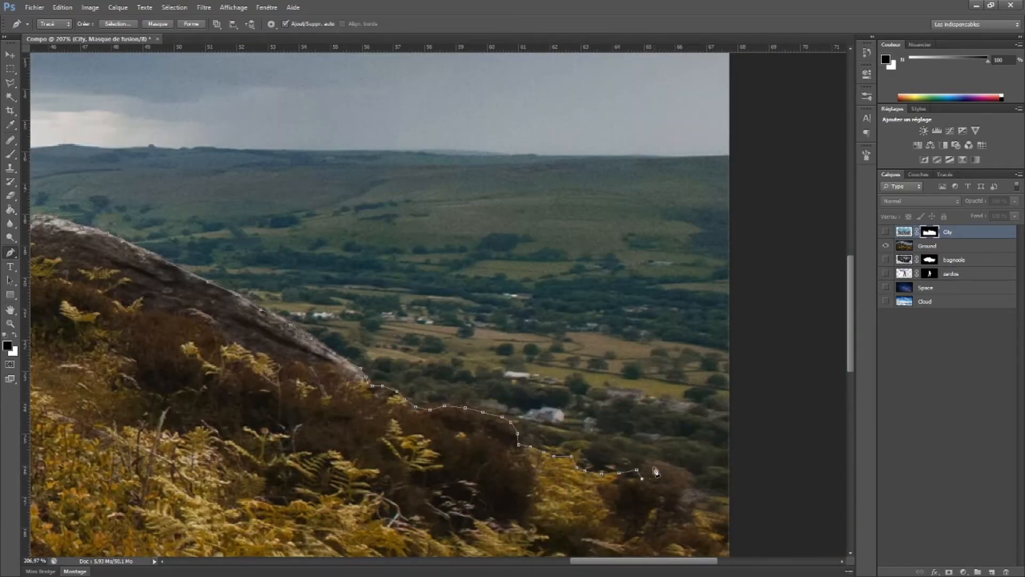
{"action": "left_click", "coordinate": [655, 469]}
{"action": "left_click", "coordinate": [694, 494]}
Close the path outside the image edges and use it to mask the sky and valley out of the Ground layer
{"action": "left_click_drag", "start_coordinate": [701, 511], "coordinate": [573, 395]}
{"action": "left_click", "coordinate": [606, 429]}
{"action": "left_click_drag", "start_coordinate": [618, 443], "coordinate": [689, 64]}
{"action": "left_click_drag", "start_coordinate": [134, 342], "coordinate": [774, 350]}
{"action": "left_click_drag", "start_coordinate": [476, 107], "coordinate": [409, 535]}
{"action": "left_click", "coordinate": [404, 314]}
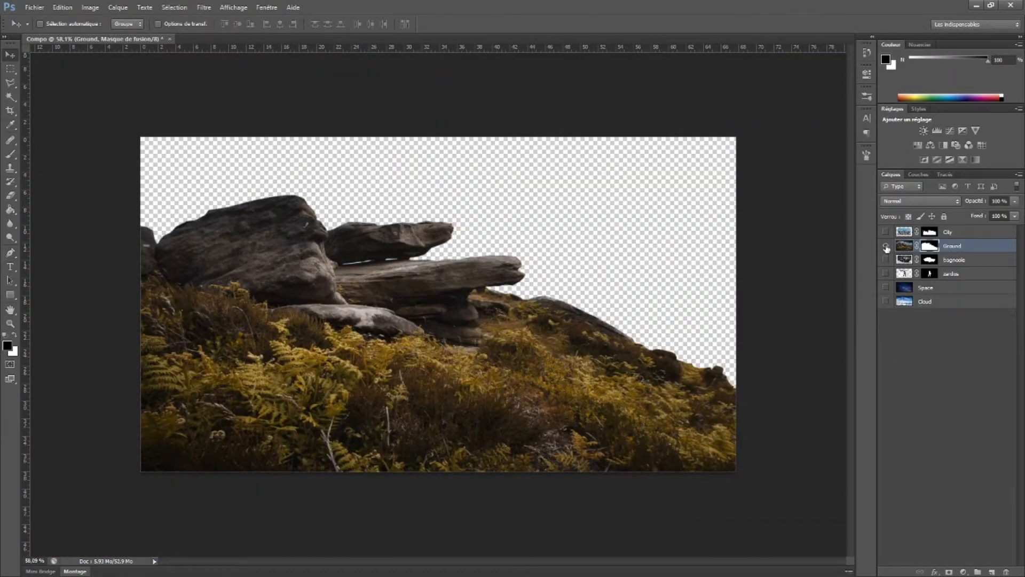
Make the zardos, bagnoole, Ground and City layers visible together
{"action": "left_click", "coordinate": [886, 246]}
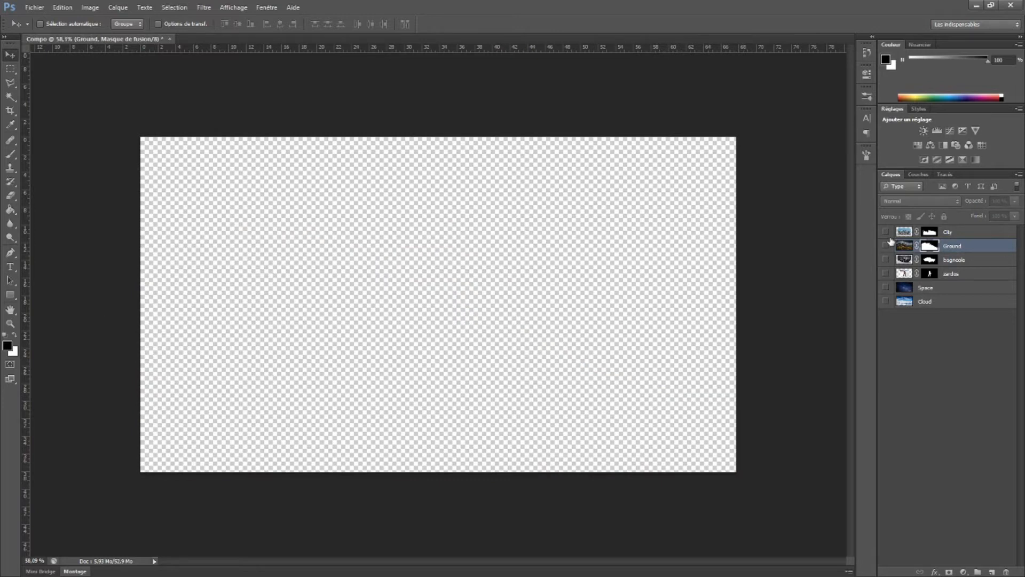
{"action": "left_click", "coordinate": [886, 273]}
{"action": "left_click", "coordinate": [886, 260]}
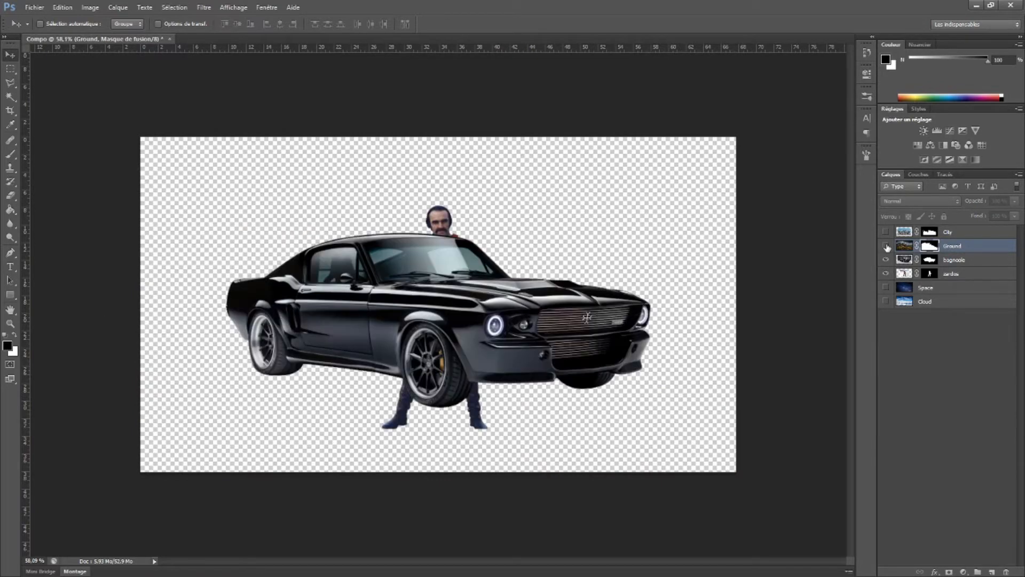
{"action": "left_click", "coordinate": [886, 245]}
{"action": "left_click", "coordinate": [886, 232]}
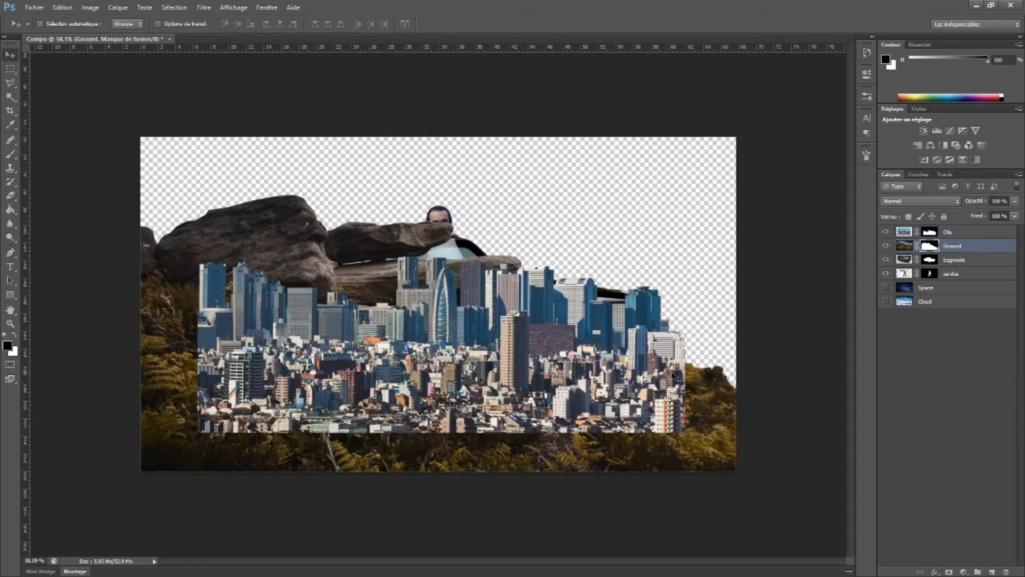
Move the zardos layer to the top of the stack and the bagnoole layer directly beneath it
{"action": "left_click", "coordinate": [437, 213], "text": "ctrl"}
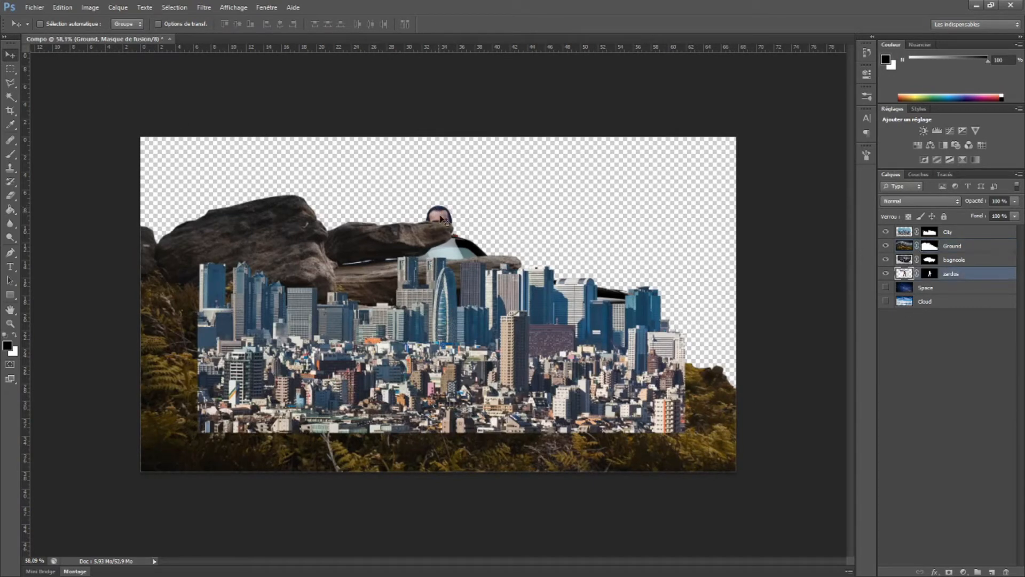
{"action": "left_click_drag", "start_coordinate": [904, 274], "coordinate": [908, 227]}
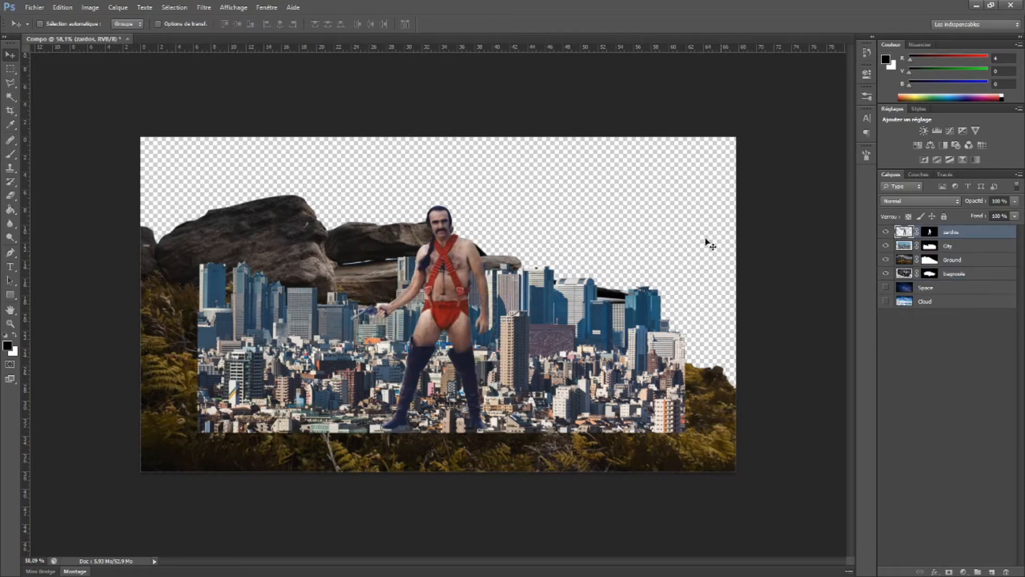
{"action": "left_click_drag", "start_coordinate": [901, 278], "coordinate": [915, 252]}
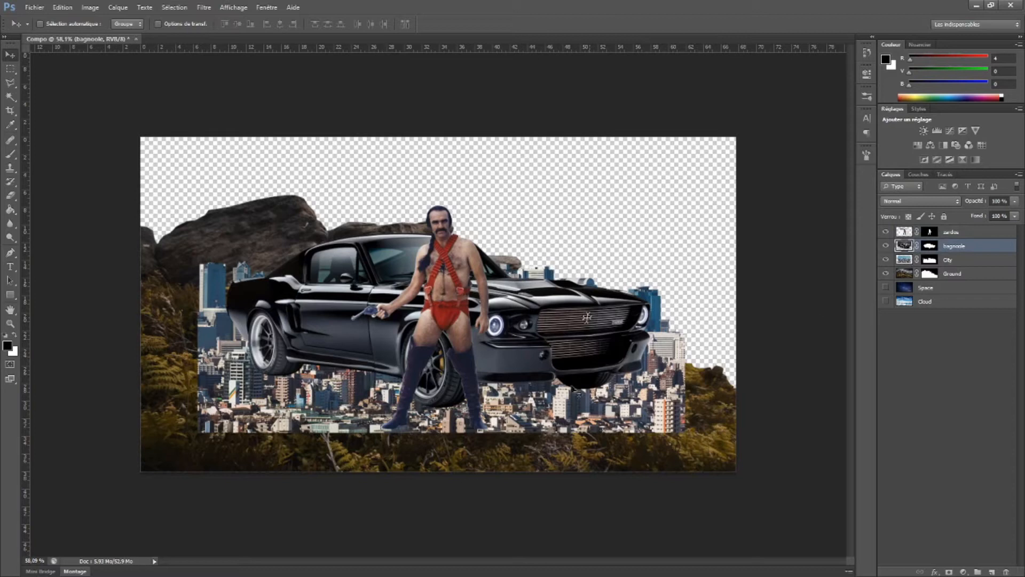
Move the City skyline up toward the canvas's upper left and place a duplicate of it at the lower right
{"action": "left_click", "coordinate": [587, 407], "text": "ctrl"}
{"action": "left_click_drag", "start_coordinate": [587, 407], "coordinate": [504, 295]}
{"action": "left_click_drag", "start_coordinate": [496, 214], "coordinate": [824, 295]}
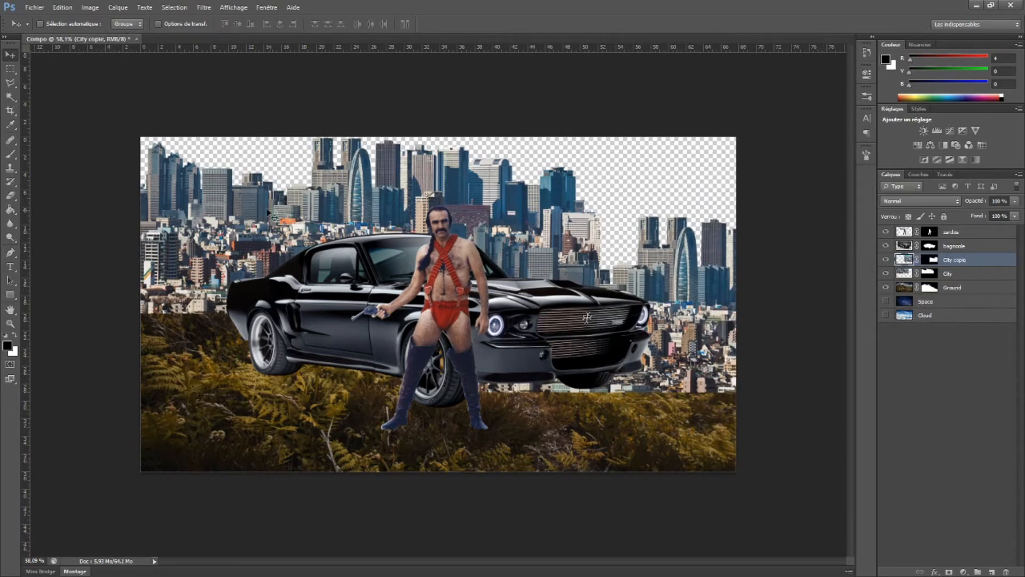
Check the document's pixel dimensions in the Image Size settings
{"action": "left_click", "coordinate": [90, 7]}
{"action": "left_click", "coordinate": [120, 85]}
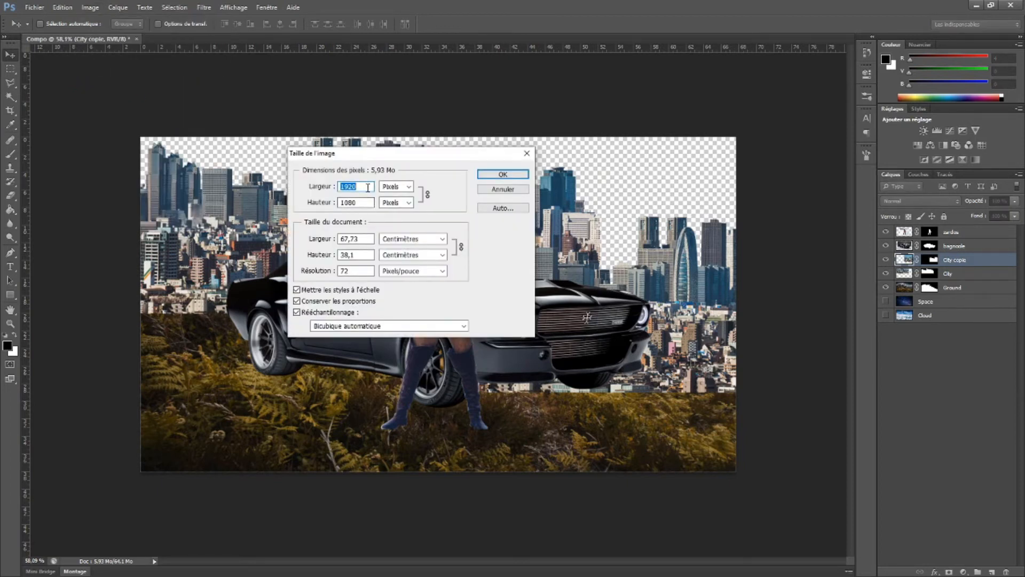
{"action": "left_click", "coordinate": [525, 196]}
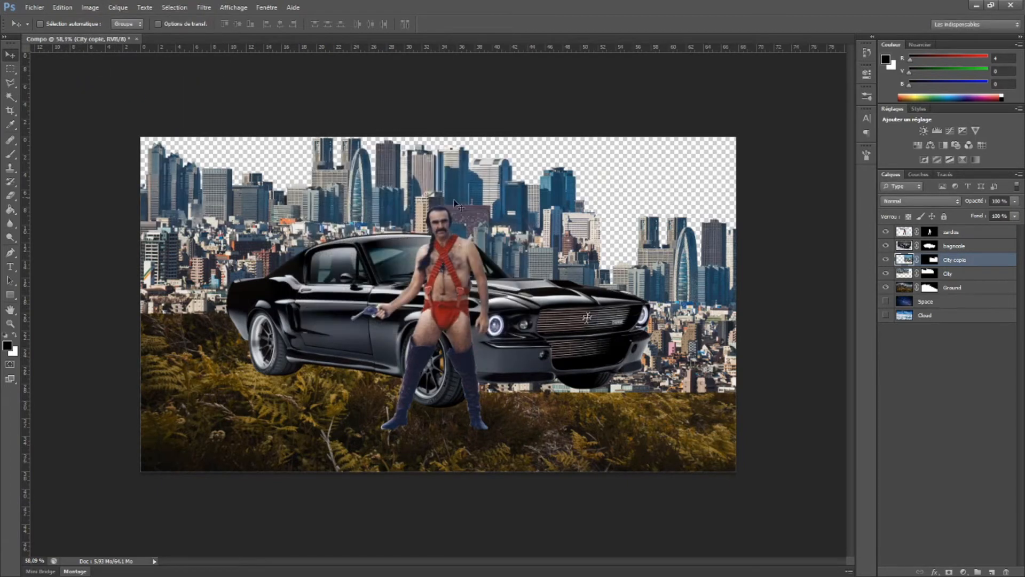
Select the Ground layer and hide the zardos, bagnoole and both city layers
{"action": "left_click", "coordinate": [225, 430], "text": "ctrl"}
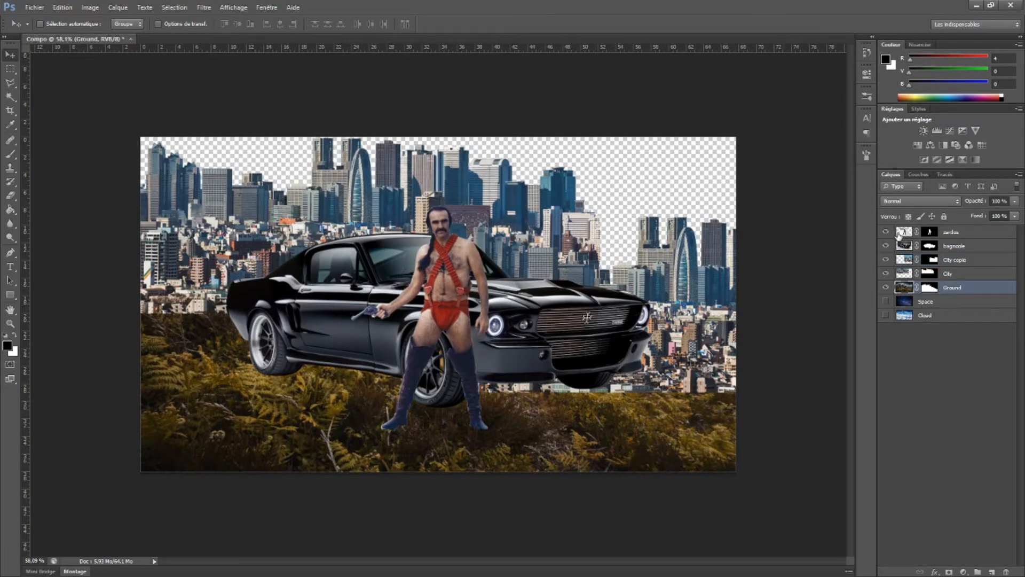
{"action": "left_click_drag", "start_coordinate": [888, 246], "coordinate": [892, 274]}
{"action": "left_click", "coordinate": [891, 287]}
{"action": "left_click", "coordinate": [886, 289]}
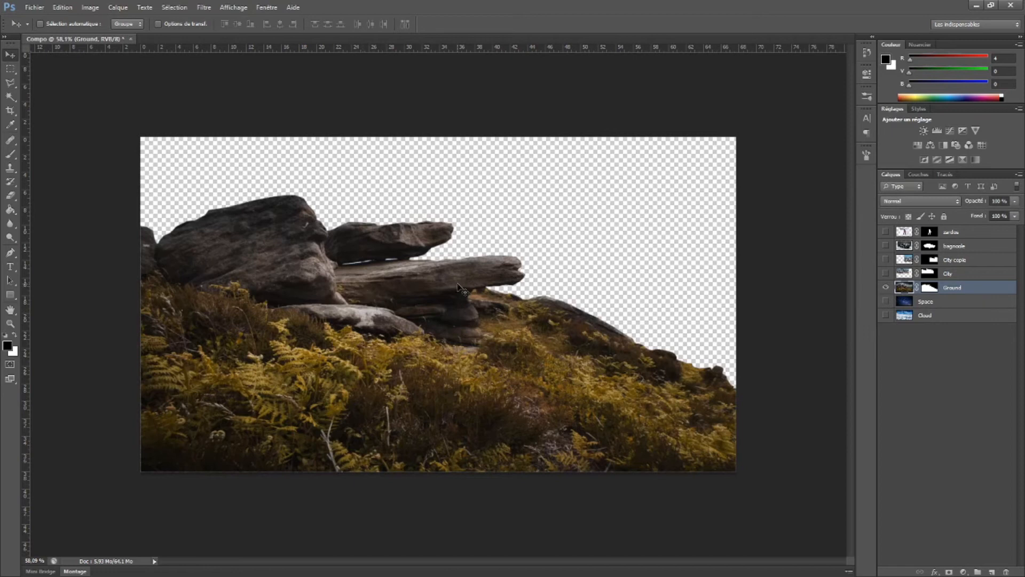
Scale the Ground layer to about 56% and place it in the lower-left corner of the canvas
{"action": "key", "text": "ctrl+t"}
{"action": "left_click_drag", "start_coordinate": [138, 135], "coordinate": [401, 284]}
{"action": "left_click_drag", "start_coordinate": [514, 396], "coordinate": [246, 418]}
{"action": "left_click_drag", "start_coordinate": [313, 435], "coordinate": [311, 427]}
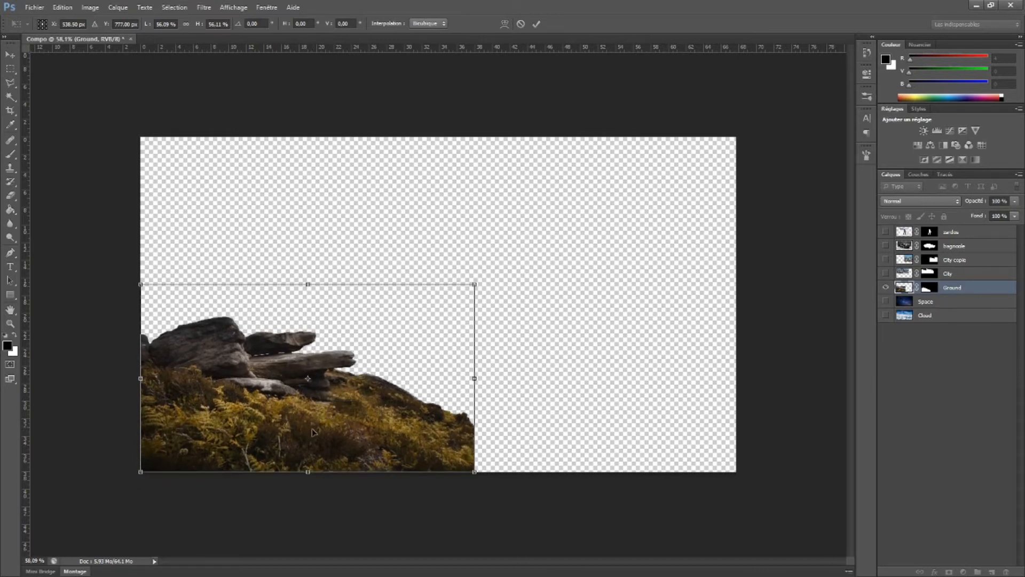
{"action": "key", "text": "Return"}
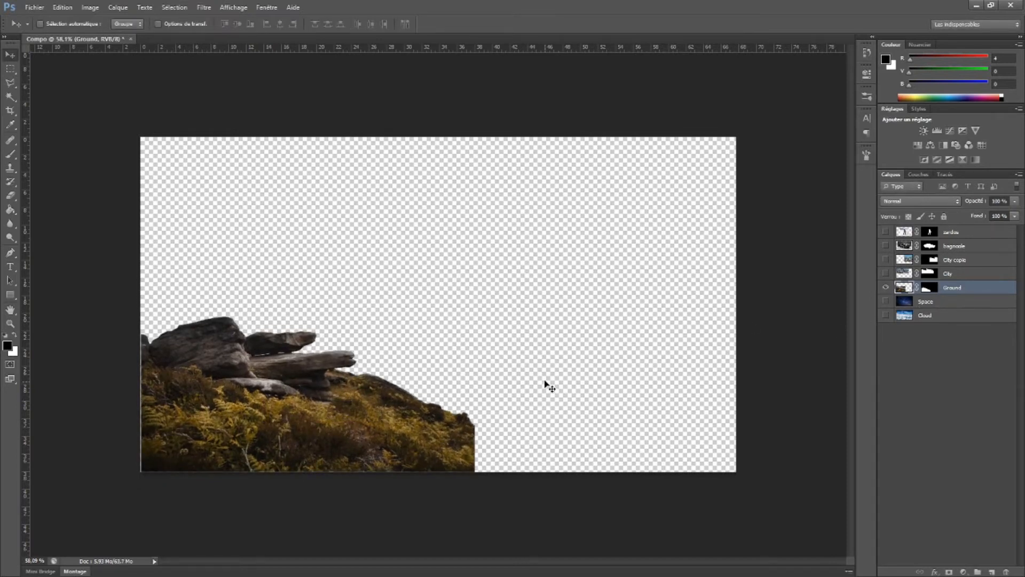
Show the City layer, rotate it 180° and place it hanging from the canvas's top edge toward the right
{"action": "left_click", "coordinate": [887, 274]}
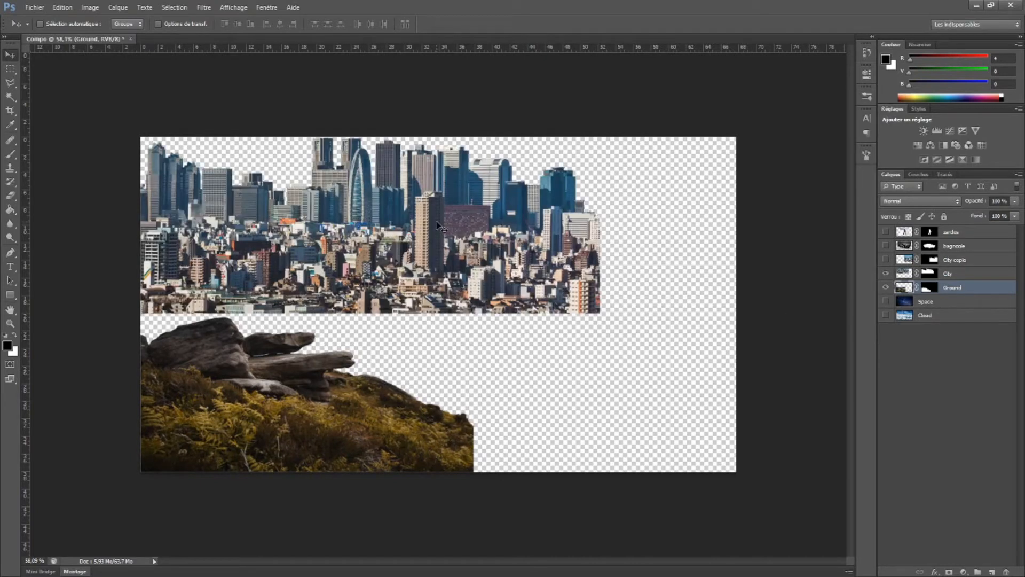
{"action": "key", "text": "ctrl+t"}
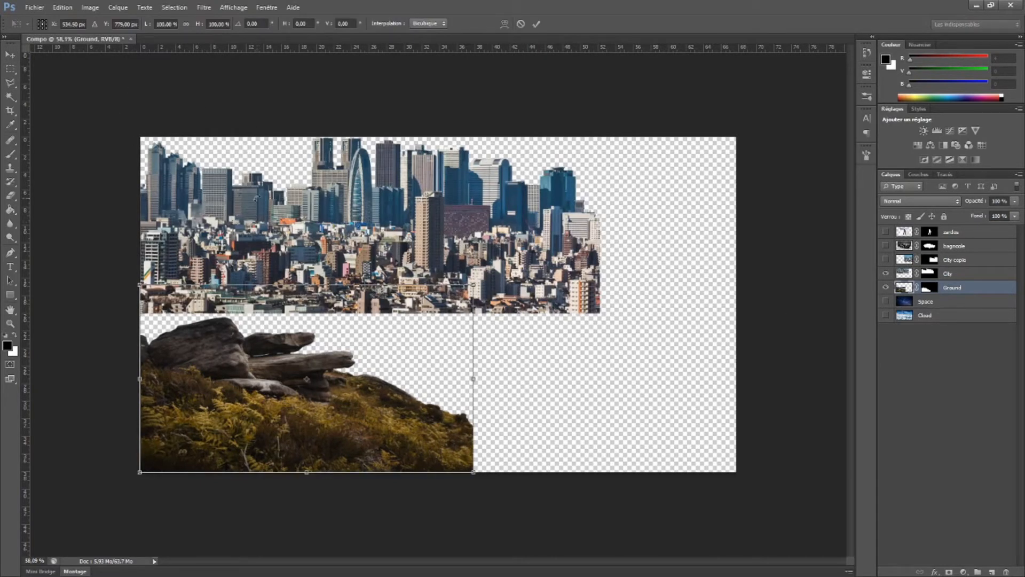
{"action": "key", "text": "Return"}
{"action": "left_click", "coordinate": [897, 278]}
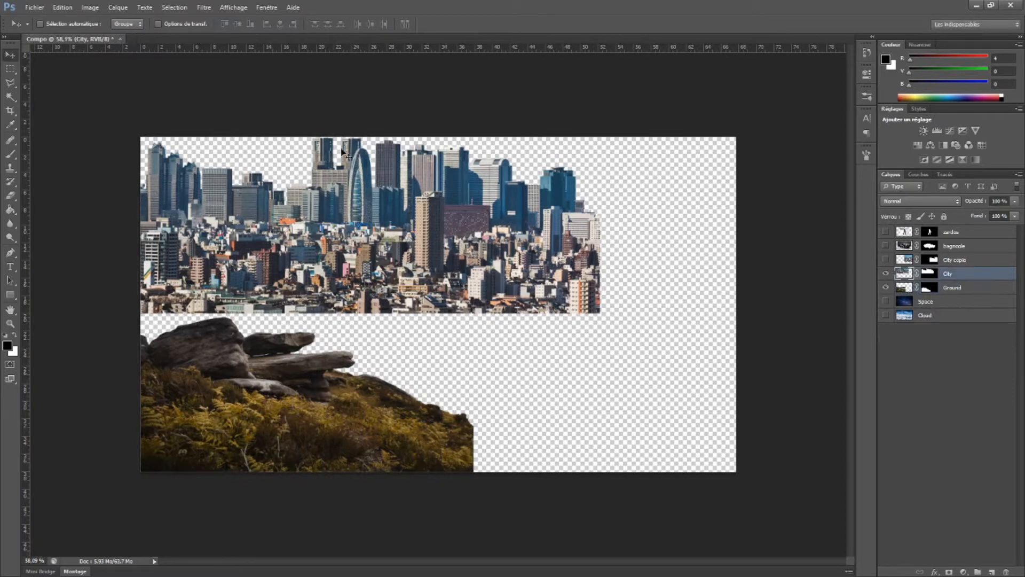
{"action": "key", "text": "ctrl+t"}
{"action": "left_click_drag", "start_coordinate": [104, 325], "coordinate": [536, 55]}
{"action": "left_click_drag", "start_coordinate": [366, 170], "coordinate": [506, 210]}
{"action": "key", "text": "Return"}
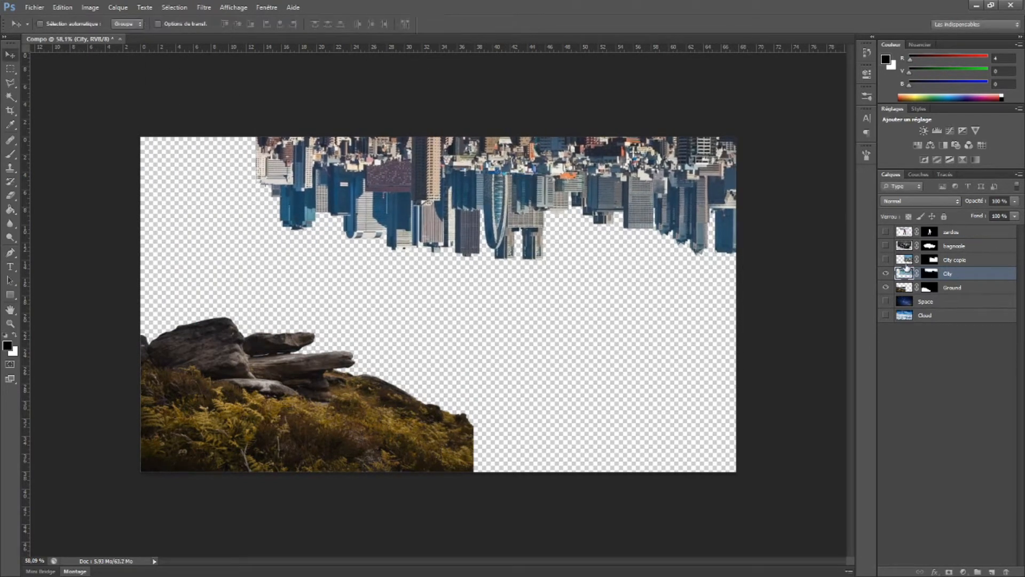
Show the City copie layer, move it to the canvas's bottom edge and place another duplicate to its left
{"action": "left_click", "coordinate": [887, 260]}
{"action": "left_click_drag", "start_coordinate": [553, 310], "coordinate": [522, 353]}
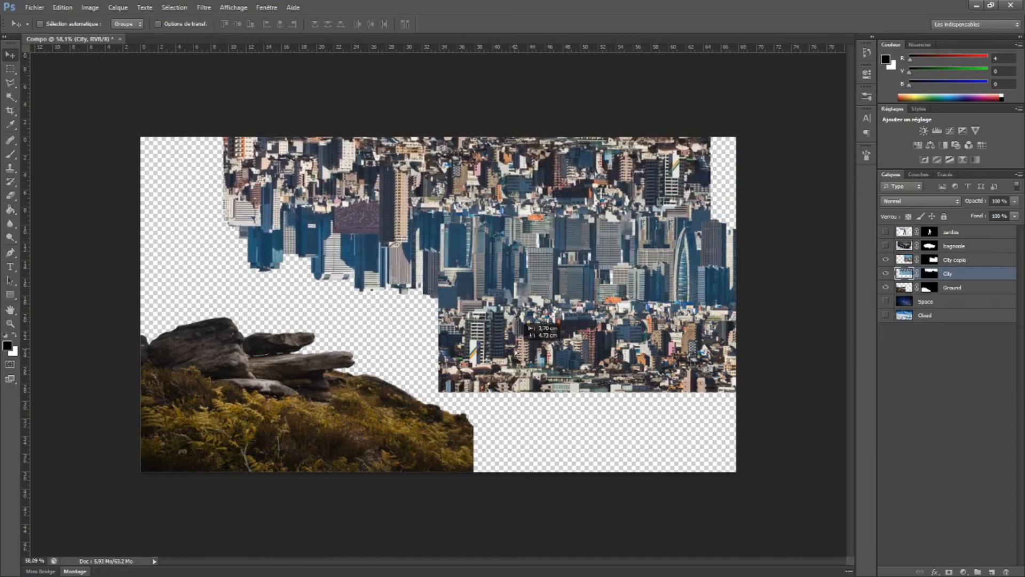
{"action": "key", "text": "ctrl+z"}
{"action": "left_click", "coordinate": [608, 329], "text": "ctrl"}
{"action": "left_click_drag", "start_coordinate": [608, 329], "coordinate": [114, 385]}
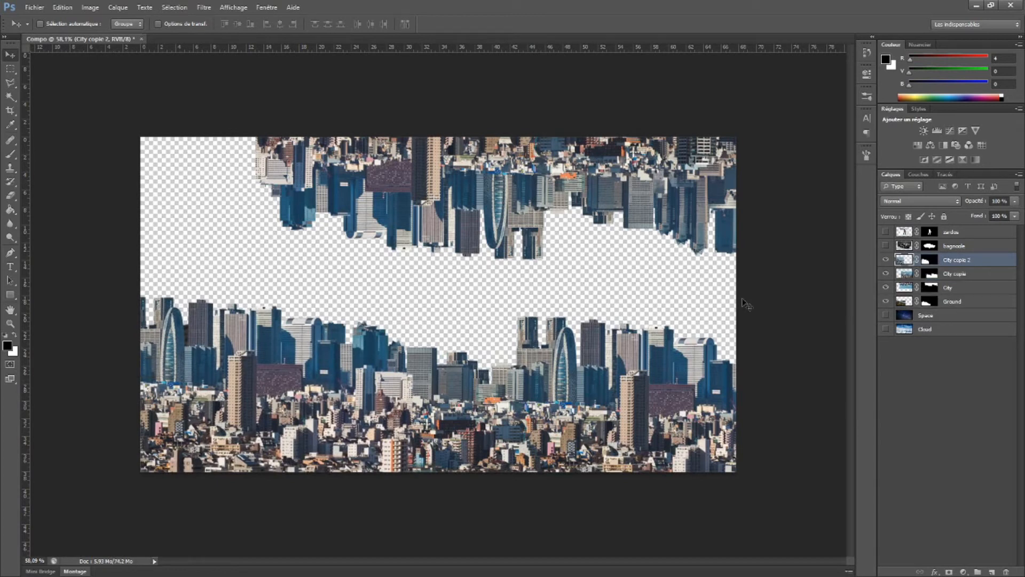
Move the Ground layer above all the city layers and the visible Cloud layer to the top of the stack
{"action": "left_click_drag", "start_coordinate": [910, 302], "coordinate": [909, 257]}
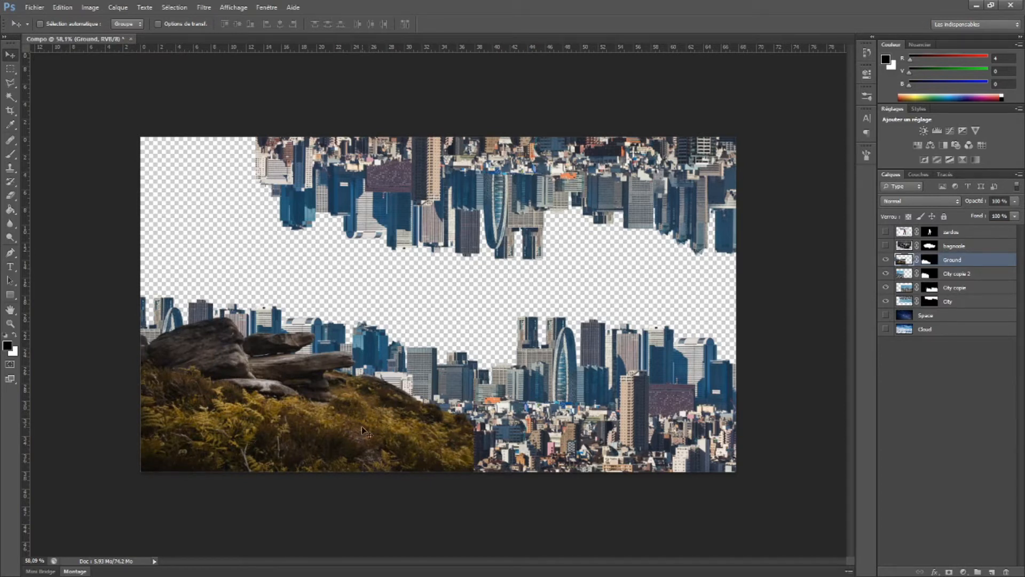
{"action": "left_click", "coordinate": [887, 315]}
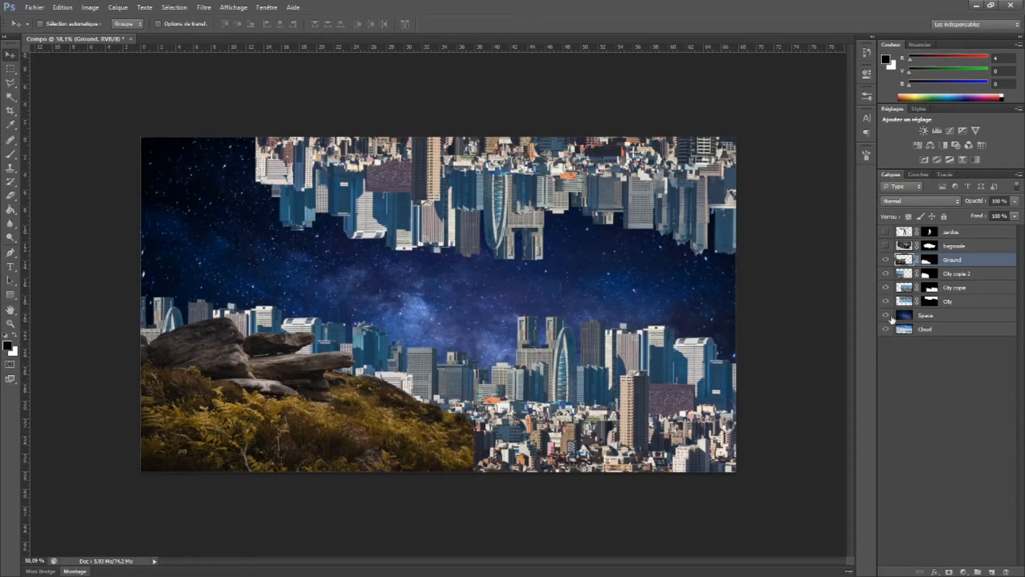
{"action": "left_click", "coordinate": [887, 316]}
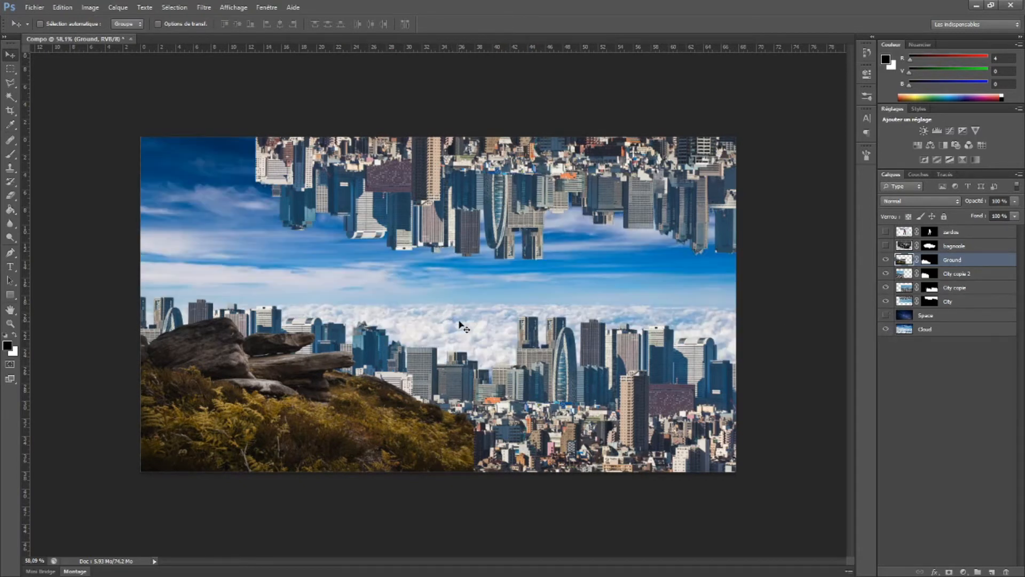
{"action": "left_click_drag", "start_coordinate": [905, 329], "coordinate": [918, 240]}
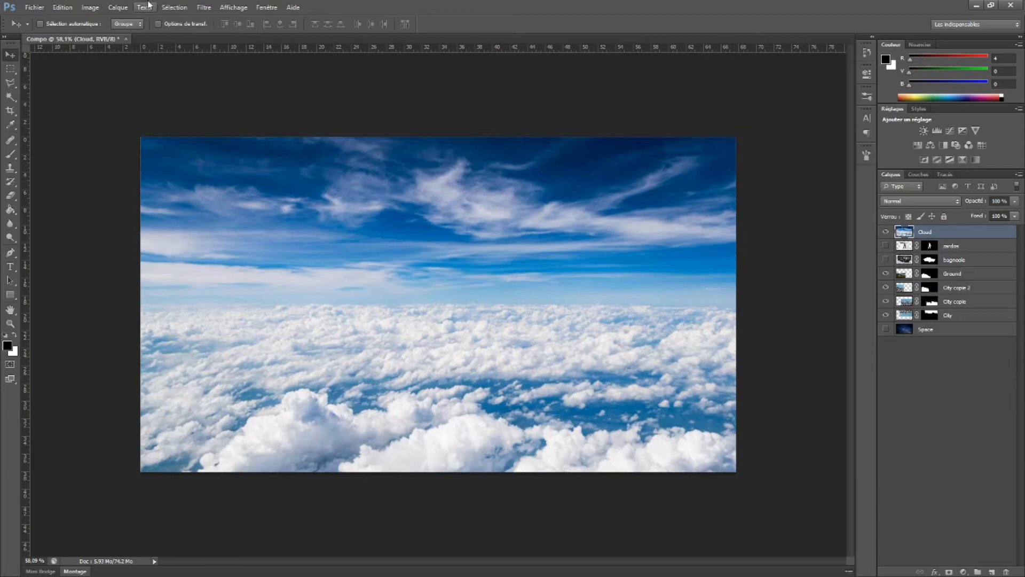
Load the blue channel as a selection and delete the selected pixels from the Cloud layer
{"action": "left_click", "coordinate": [918, 175]}
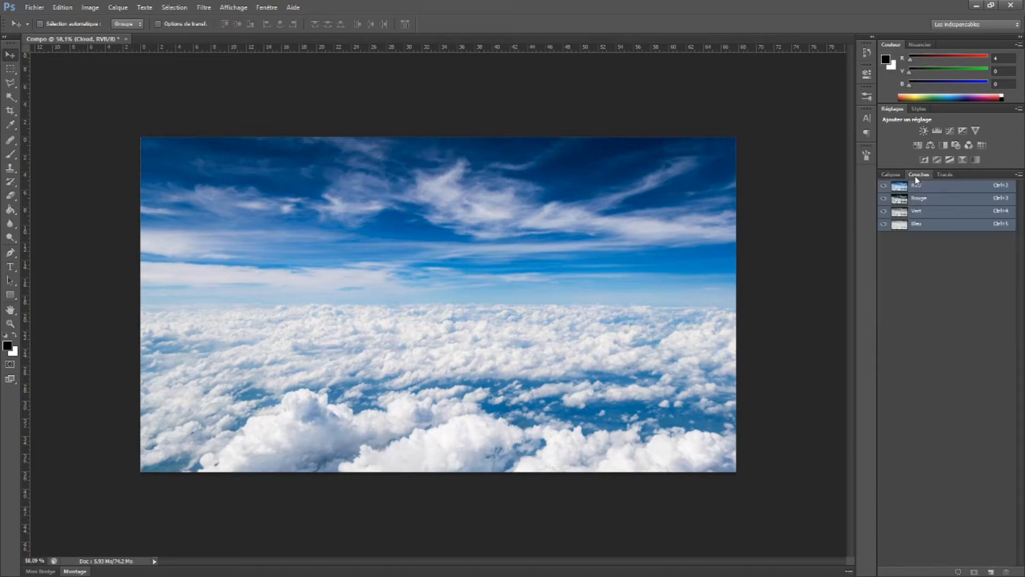
{"action": "left_click", "coordinate": [901, 224], "text": "ctrl"}
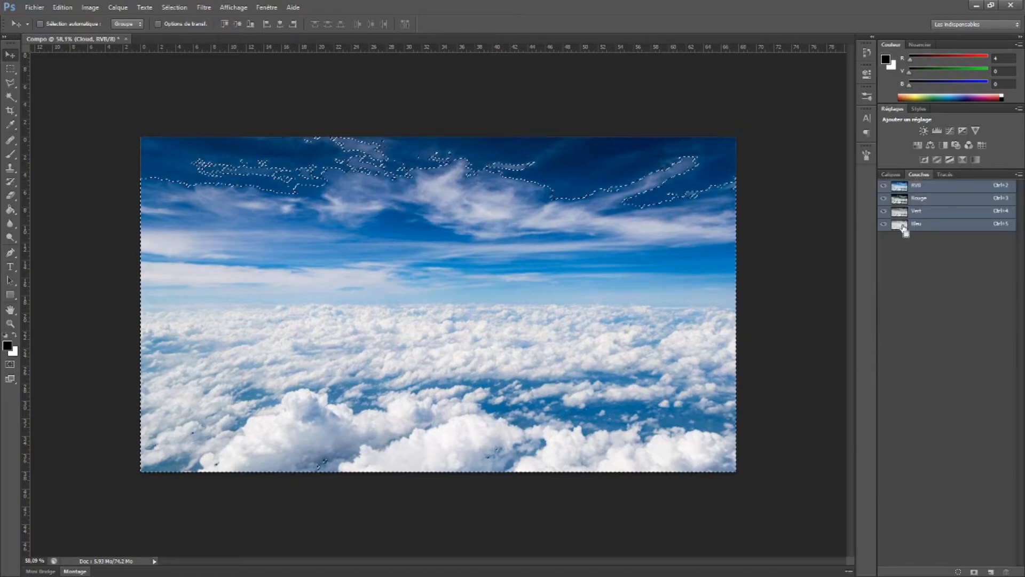
{"action": "left_click", "coordinate": [891, 175]}
{"action": "key", "text": "Delete"}
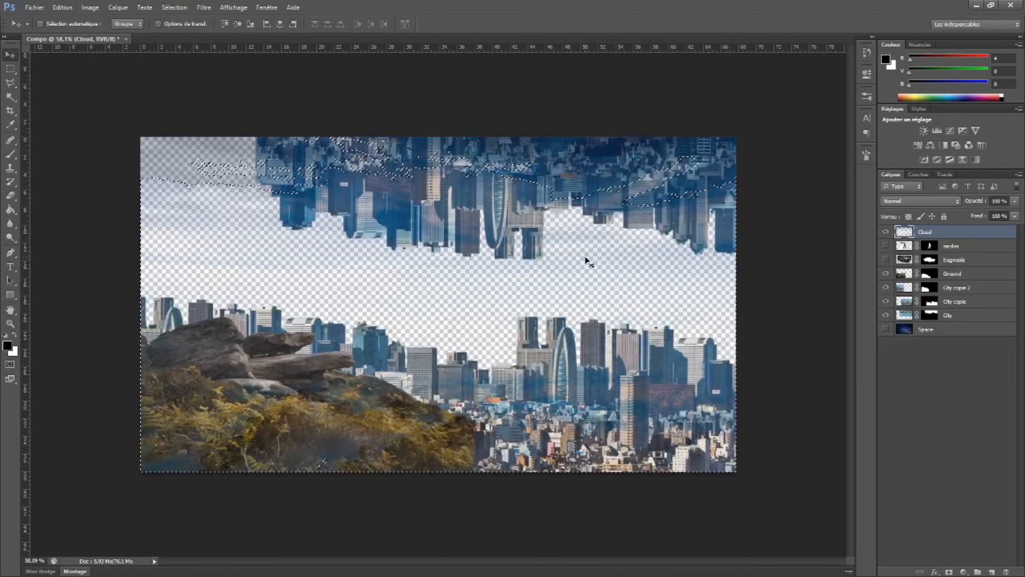
{"action": "key", "text": "ctrl+z"}
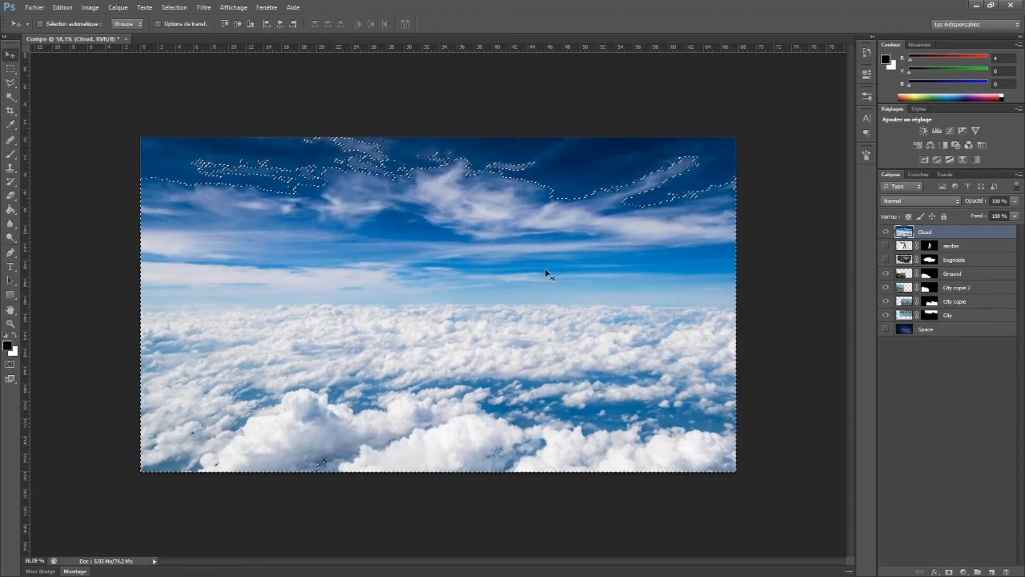
{"action": "key", "text": "ctrl+z"}
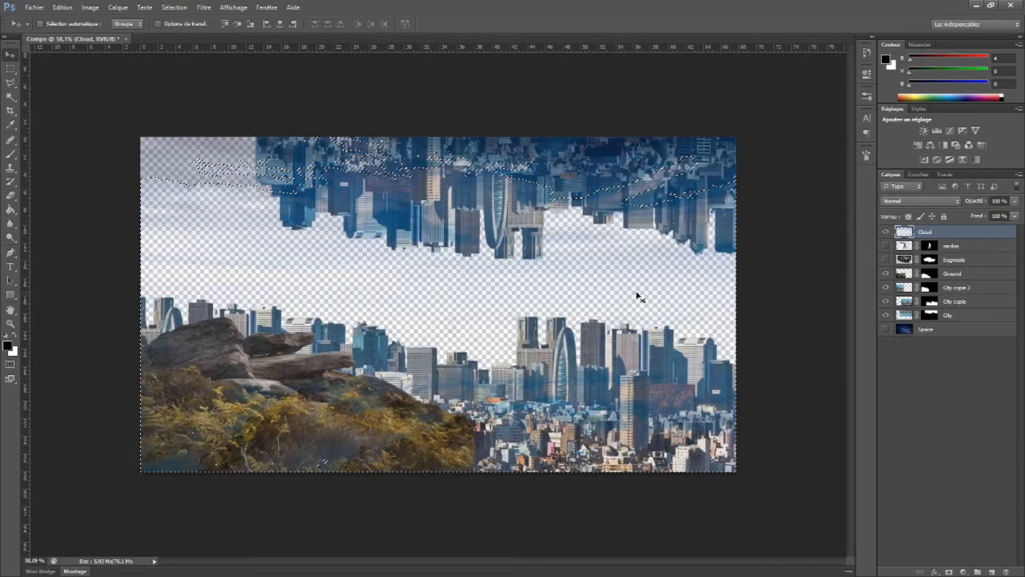
Show the Space layer and, with the selection cleared, add a blank layer mask to the Cloud layer
{"action": "left_click", "coordinate": [886, 329]}
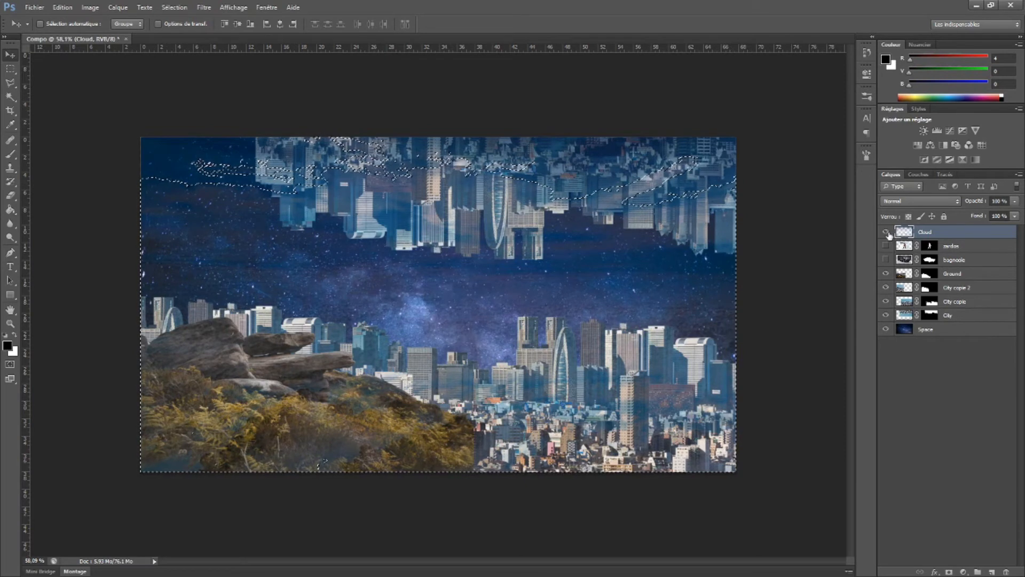
{"action": "key", "text": "ctrl+d"}
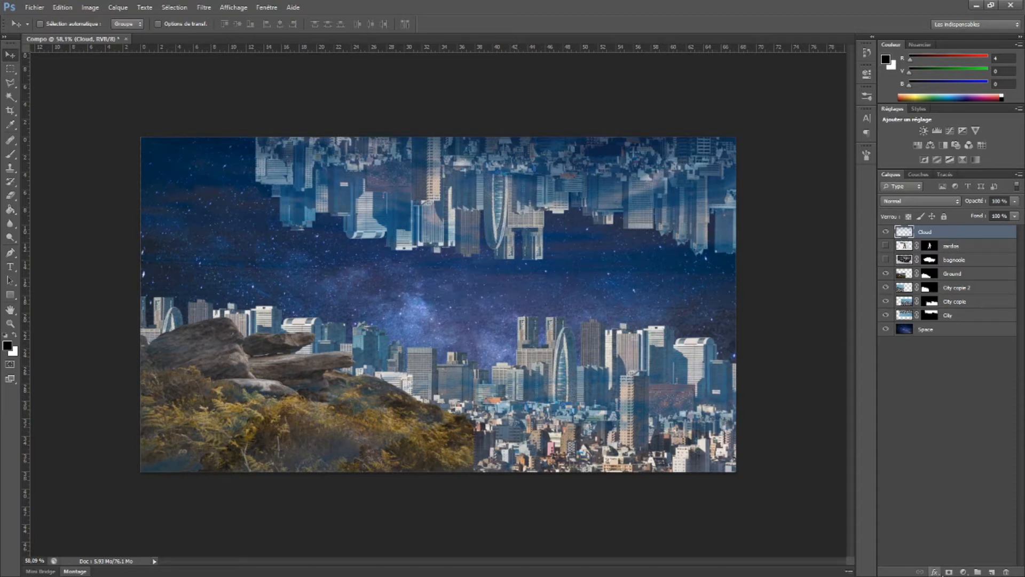
{"action": "left_click", "coordinate": [949, 572]}
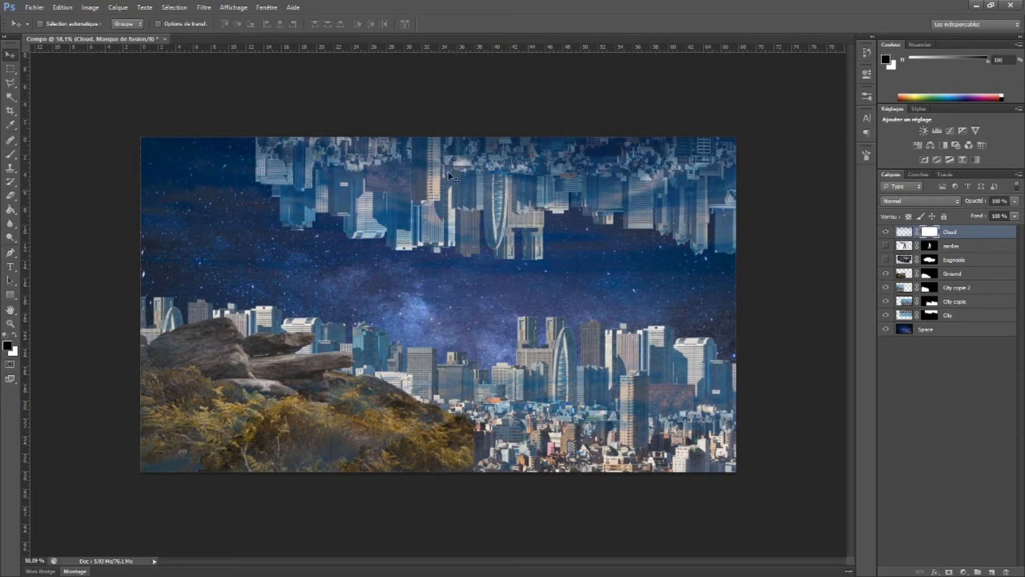
Enlarge the hard round brush and paint black on the Cloud mask over the rocks and grassy hillside
{"action": "left_click", "coordinate": [10, 154]}
{"action": "right_click", "coordinate": [329, 255]}
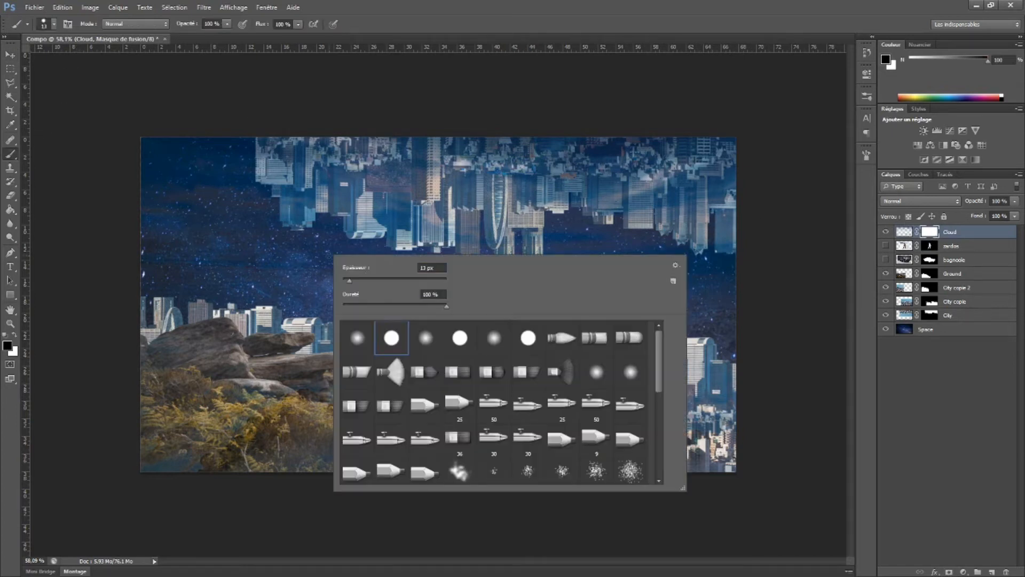
{"action": "left_click_drag", "start_coordinate": [369, 279], "coordinate": [395, 282]}
{"action": "mouse_move", "coordinate": [209, 360]}
{"action": "left_mouse_down"}
{"action": "mouse_move", "coordinate": [235, 362]}
{"action": "mouse_move", "coordinate": [219, 330]}
{"action": "mouse_move", "coordinate": [155, 364]}
{"action": "mouse_move", "coordinate": [137, 351]}
{"action": "mouse_move", "coordinate": [162, 353]}
{"action": "mouse_move", "coordinate": [135, 351]}
{"action": "mouse_move", "coordinate": [156, 471]}
{"action": "mouse_move", "coordinate": [297, 417]}
{"action": "mouse_move", "coordinate": [359, 470]}
{"action": "mouse_move", "coordinate": [452, 466]}
{"action": "mouse_move", "coordinate": [365, 391]}
{"action": "mouse_move", "coordinate": [356, 394]}
{"action": "mouse_move", "coordinate": [366, 400]}
{"action": "mouse_move", "coordinate": [296, 377]}
{"action": "mouse_move", "coordinate": [318, 367]}
{"action": "mouse_move", "coordinate": [283, 377]}
{"action": "mouse_move", "coordinate": [240, 368]}
{"action": "mouse_move", "coordinate": [250, 344]}
{"action": "mouse_move", "coordinate": [264, 340]}
{"action": "mouse_move", "coordinate": [292, 340]}
{"action": "mouse_move", "coordinate": [251, 354]}
{"action": "mouse_move", "coordinate": [329, 361]}
{"action": "left_mouse_up"}
{"action": "right_click", "coordinate": [288, 356]}
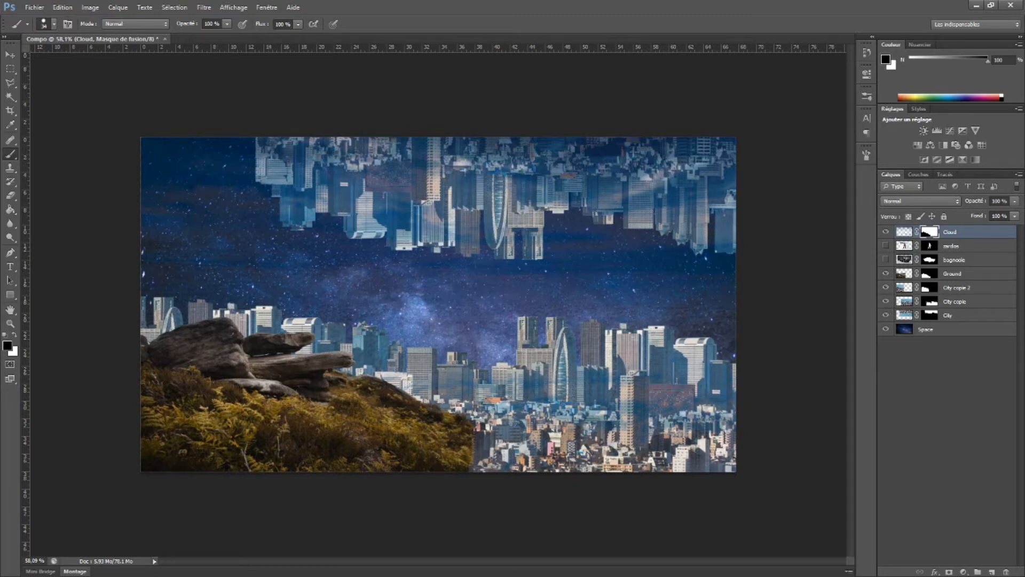
Match the Ground layer's colours to the Space layer, using Compo as the source document
{"action": "key", "text": "alt+Tab"}
{"action": "key", "text": "alt+Tab"}
{"action": "left_click", "coordinate": [908, 305]}
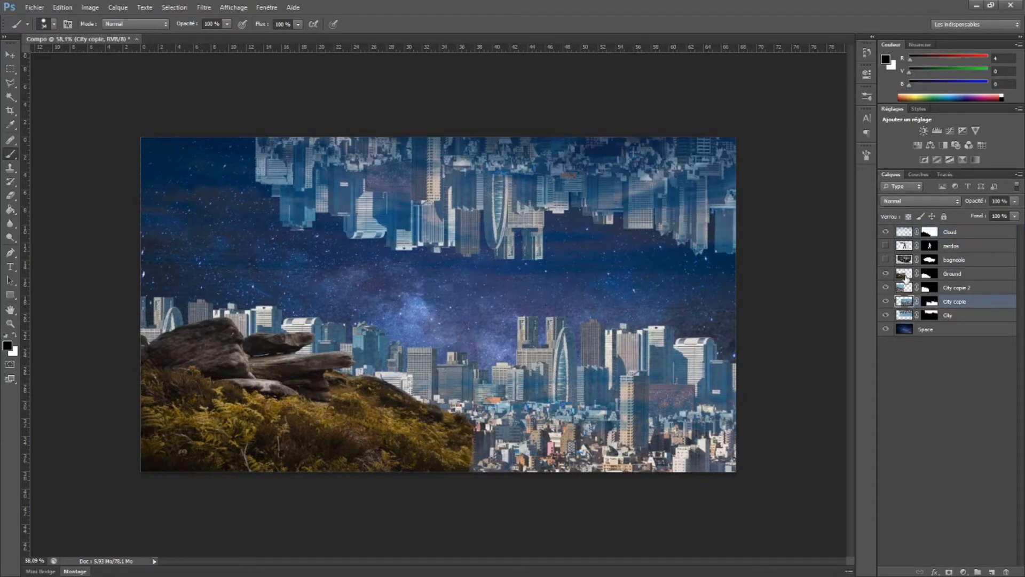
{"action": "left_click", "coordinate": [906, 275]}
{"action": "left_click", "coordinate": [886, 274]}
{"action": "left_click", "coordinate": [886, 274]}
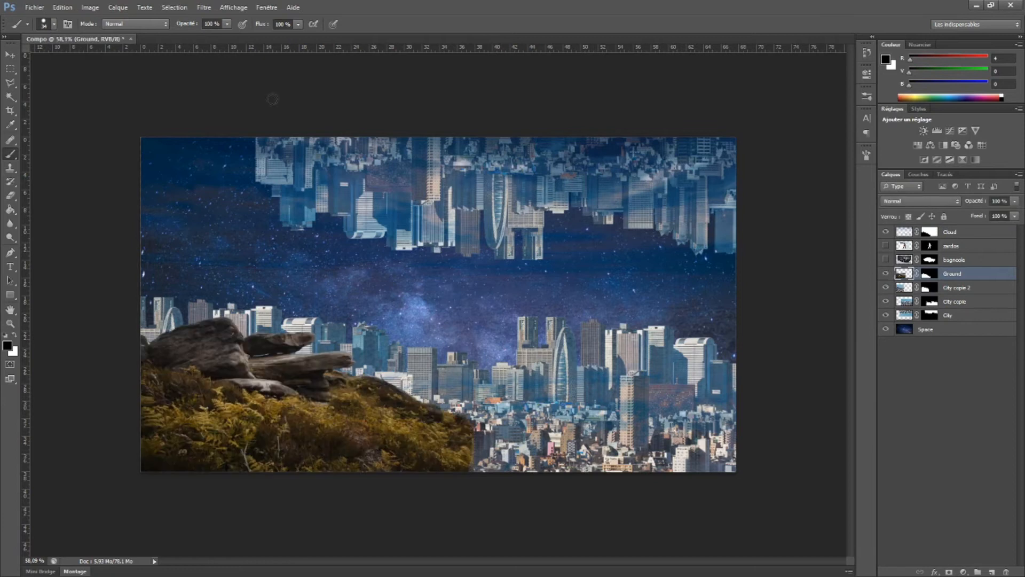
{"action": "left_click", "coordinate": [90, 7]}
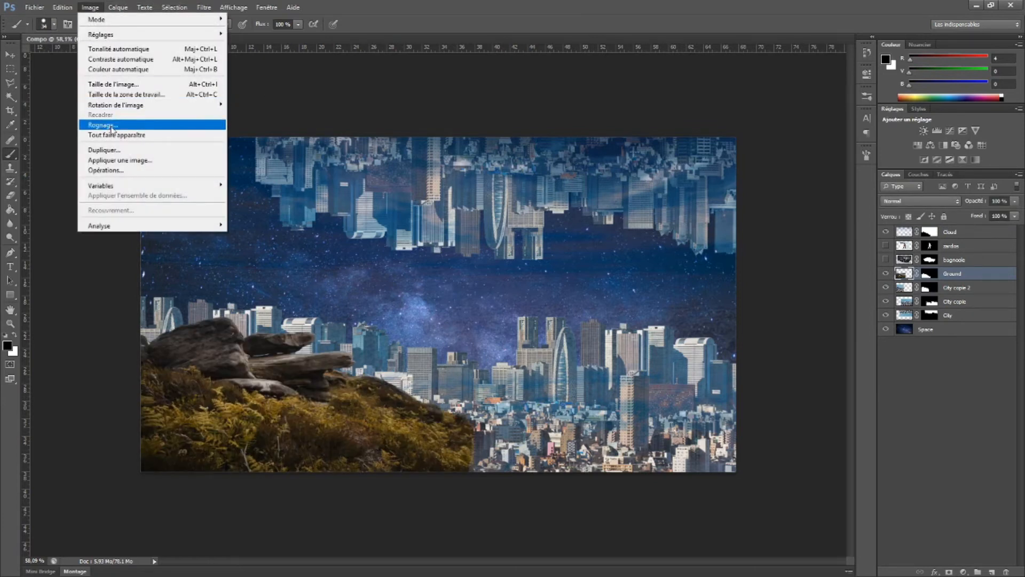
{"action": "mouse_move", "coordinate": [135, 35]}
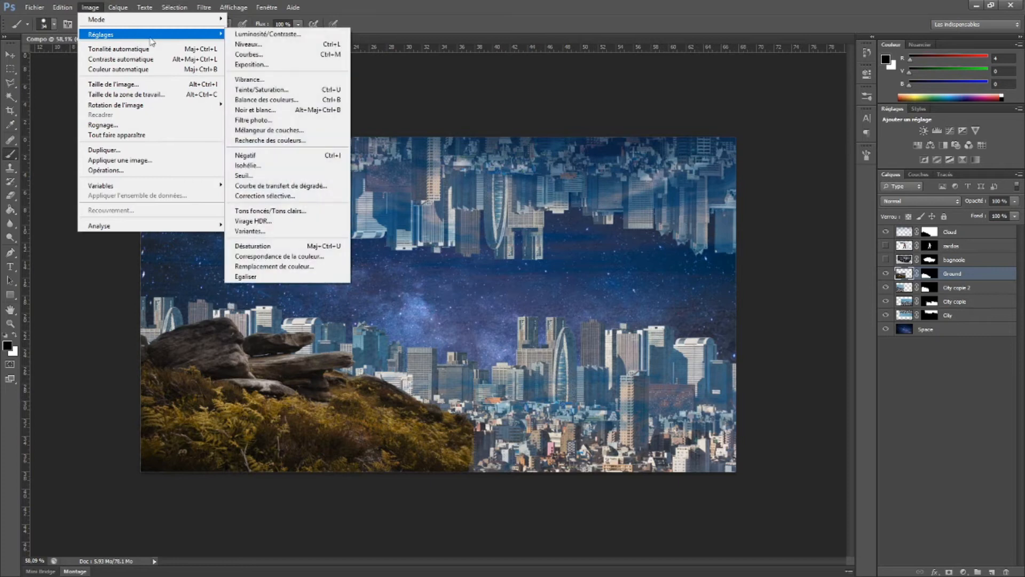
{"action": "left_click", "coordinate": [300, 257]}
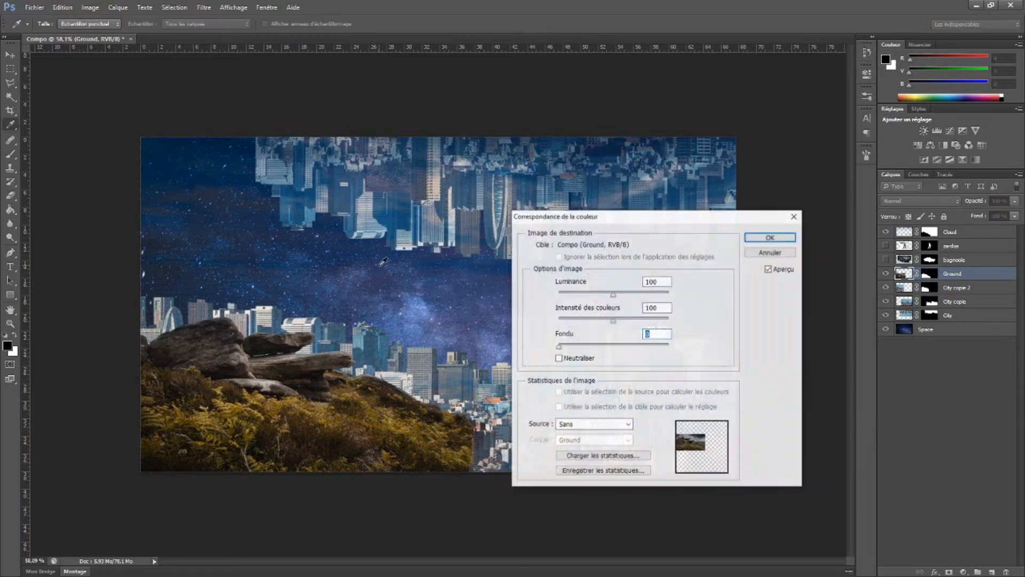
{"action": "left_click_drag", "start_coordinate": [663, 216], "coordinate": [492, 173]}
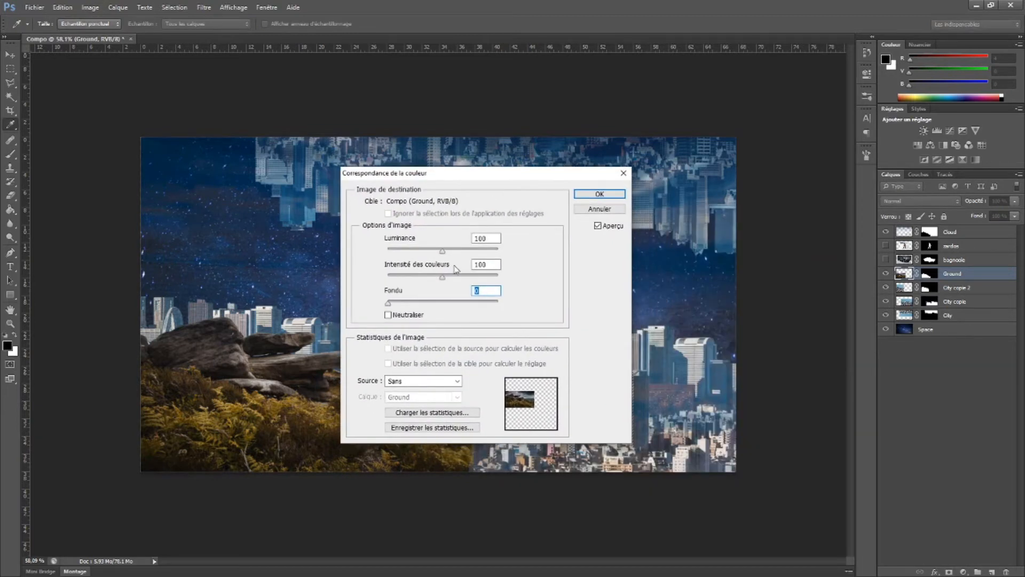
{"action": "left_click", "coordinate": [457, 381]}
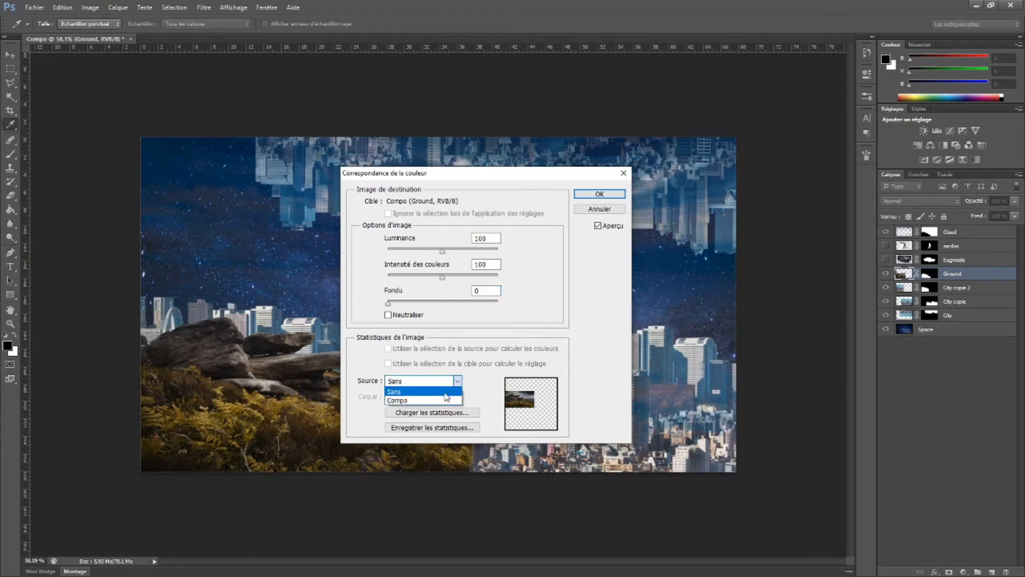
{"action": "left_click", "coordinate": [446, 399]}
{"action": "left_click", "coordinate": [457, 397]}
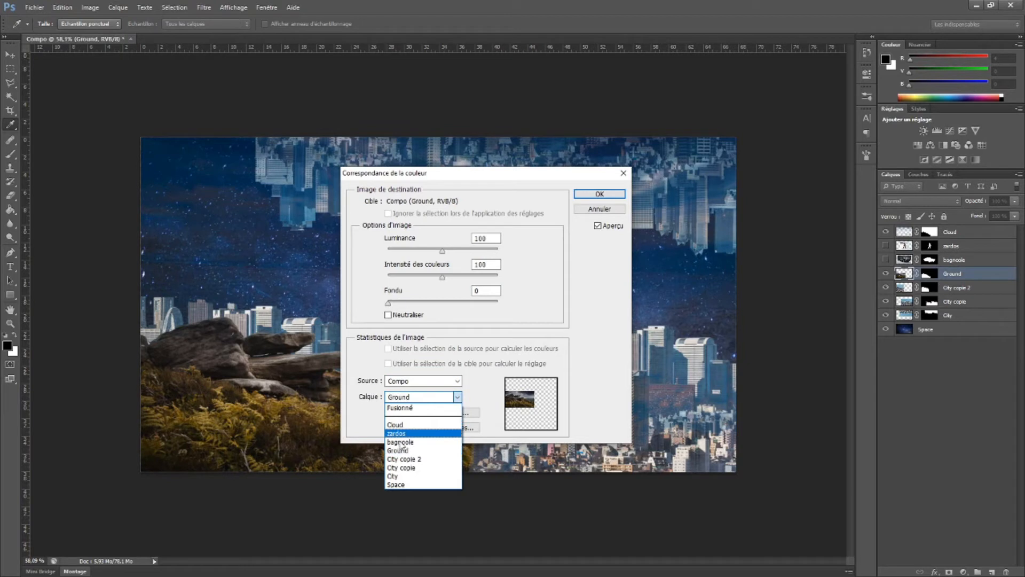
{"action": "left_click", "coordinate": [396, 485]}
{"action": "left_click", "coordinate": [590, 195]}
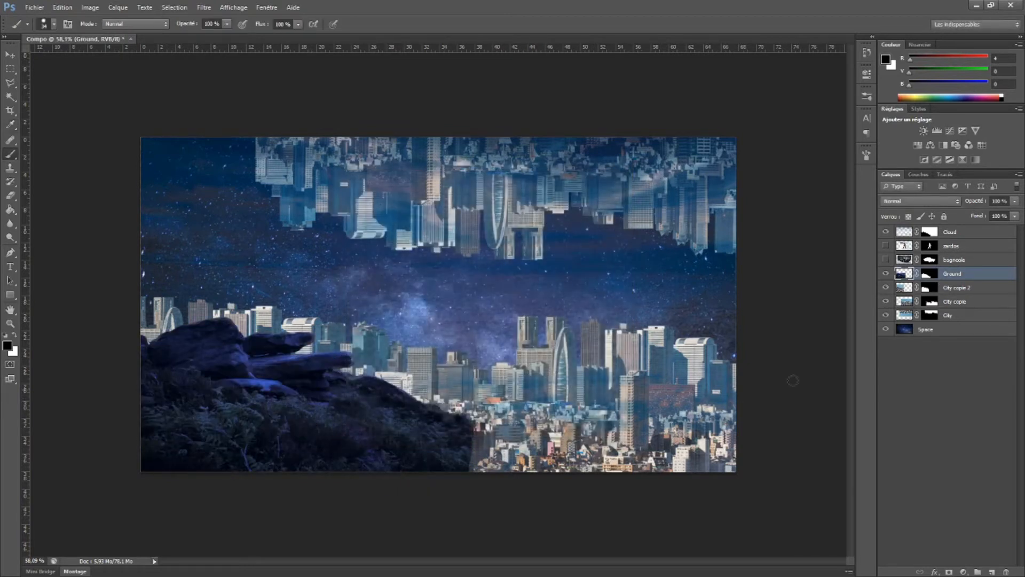
Match the colours of the City copie layer to the Space layer
{"action": "left_click", "coordinate": [908, 302]}
{"action": "left_click", "coordinate": [90, 7]}
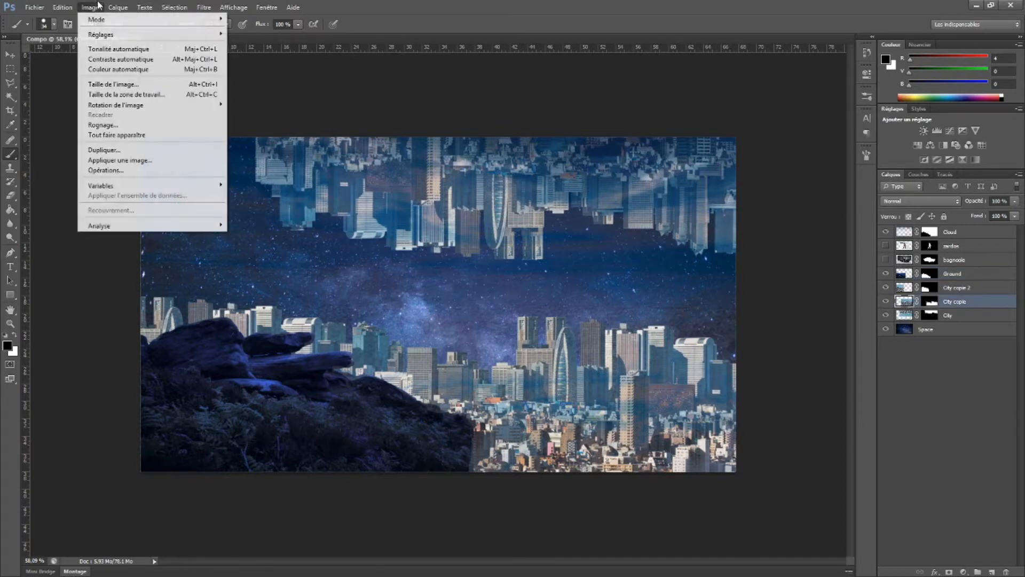
{"action": "mouse_move", "coordinate": [214, 35]}
{"action": "left_click", "coordinate": [279, 256]}
{"action": "left_click", "coordinate": [427, 397]}
{"action": "left_click", "coordinate": [396, 484]}
{"action": "left_click", "coordinate": [599, 194]}
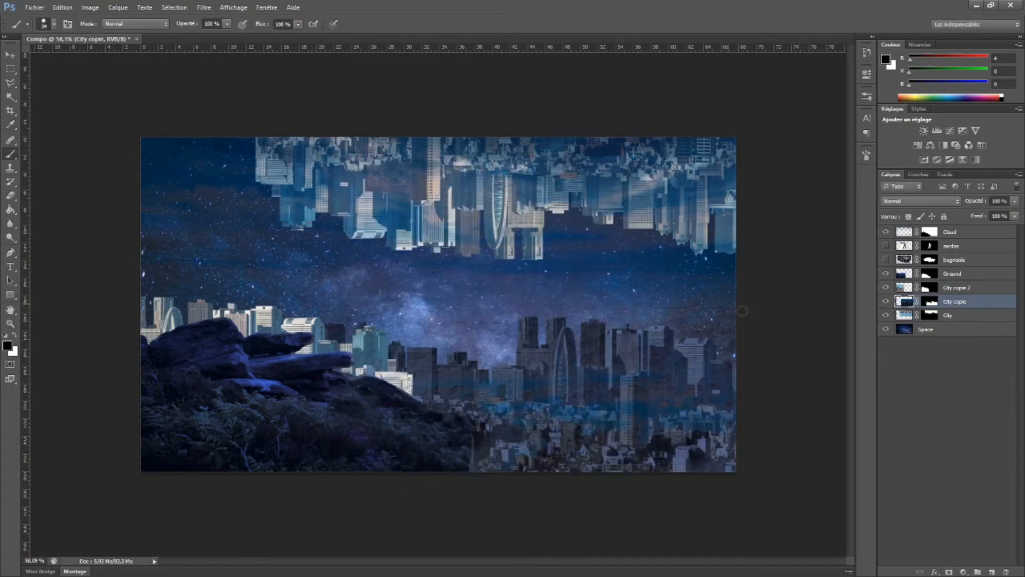
Apply colour matching to the City copie 2 layer with Compo as source and Space as reference layer
{"action": "left_click", "coordinate": [903, 289]}
{"action": "left_click", "coordinate": [90, 7]}
{"action": "mouse_move", "coordinate": [107, 34]}
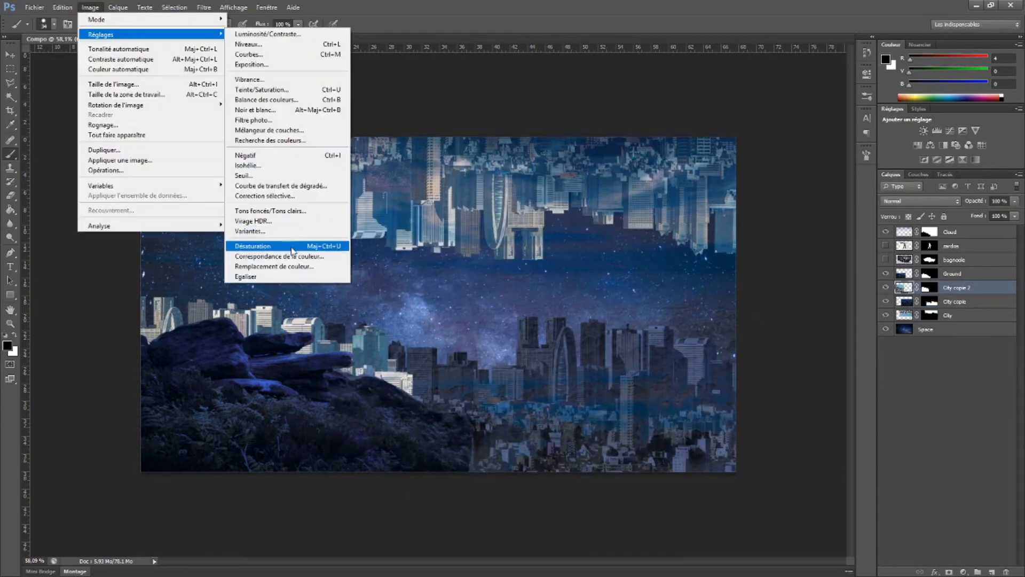
{"action": "left_click", "coordinate": [289, 248]}
{"action": "left_click", "coordinate": [458, 398]}
{"action": "left_click", "coordinate": [396, 414]}
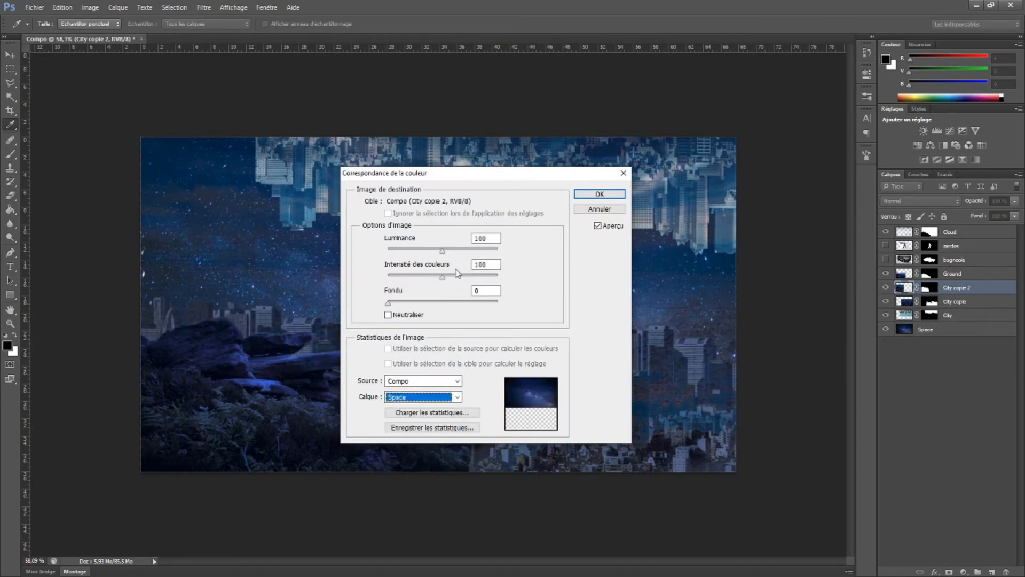
{"action": "key", "text": "Return"}
{"action": "key", "text": "b"}
Show the bagnoole layer, lowering its car in the image and moving the layer to the top of the stack
{"action": "left_click", "coordinate": [886, 261]}
{"action": "left_click", "coordinate": [904, 261]}
{"action": "left_click", "coordinate": [9, 54]}
{"action": "left_click_drag", "start_coordinate": [434, 291], "coordinate": [435, 358]}
{"action": "left_click_drag", "start_coordinate": [910, 259], "coordinate": [910, 231]}
Scale the car down with Free Transform and place it in the lower-left corner of the image, in front of the hillside
{"action": "key", "text": "ctrl+t"}
{"action": "left_click_drag", "start_coordinate": [177, 224], "coordinate": [359, 336]}
{"action": "left_click_drag", "start_coordinate": [474, 423], "coordinate": [245, 409]}
{"action": "key", "text": "Return"}
Distort the bagnoole car with Free Transform by pulling its upper-right corner slightly outward
{"action": "left_click", "coordinate": [231, 355], "text": "ctrl"}
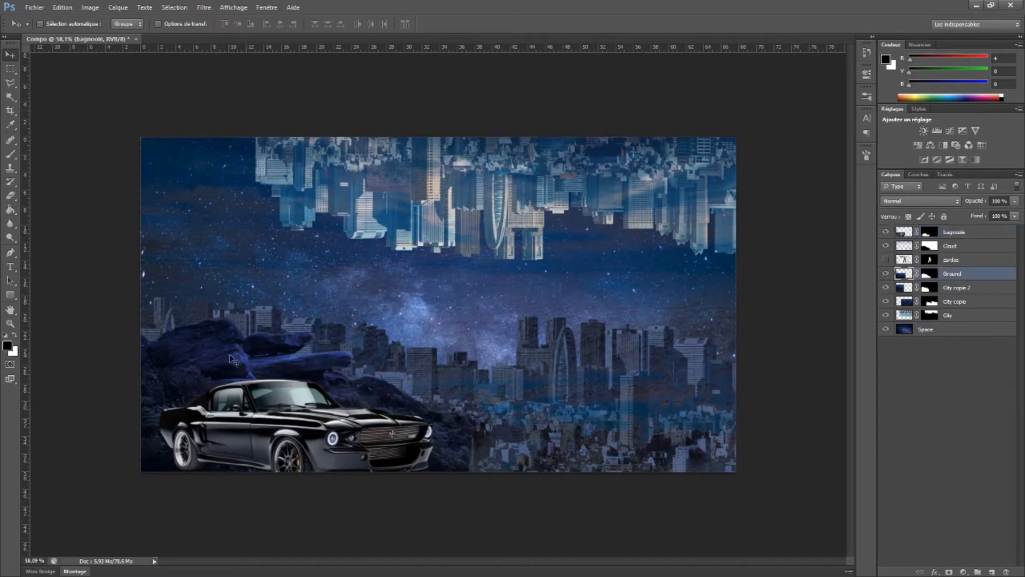
{"action": "left_click", "coordinate": [319, 432], "text": "ctrl"}
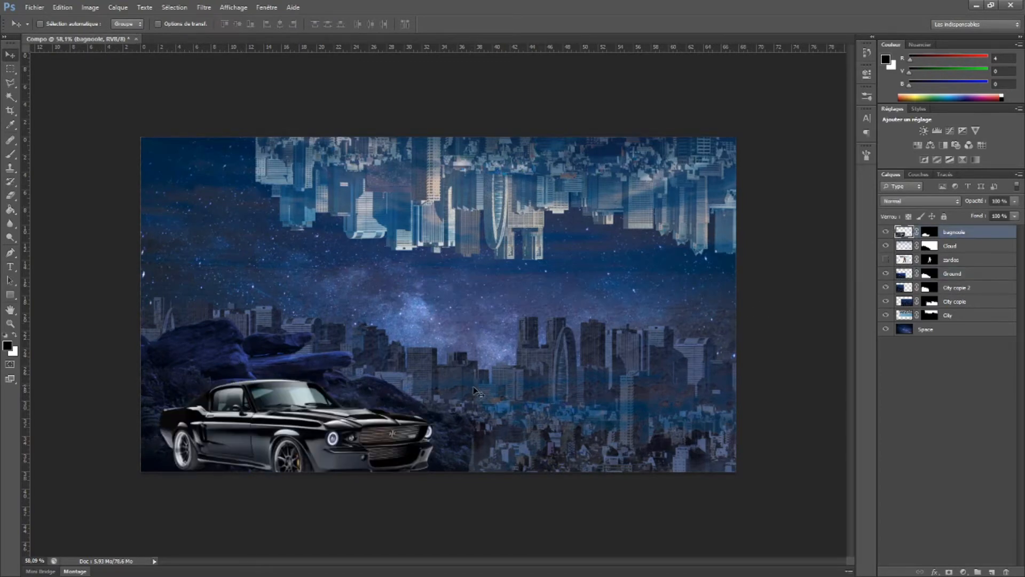
{"action": "key", "text": "ctrl+t"}
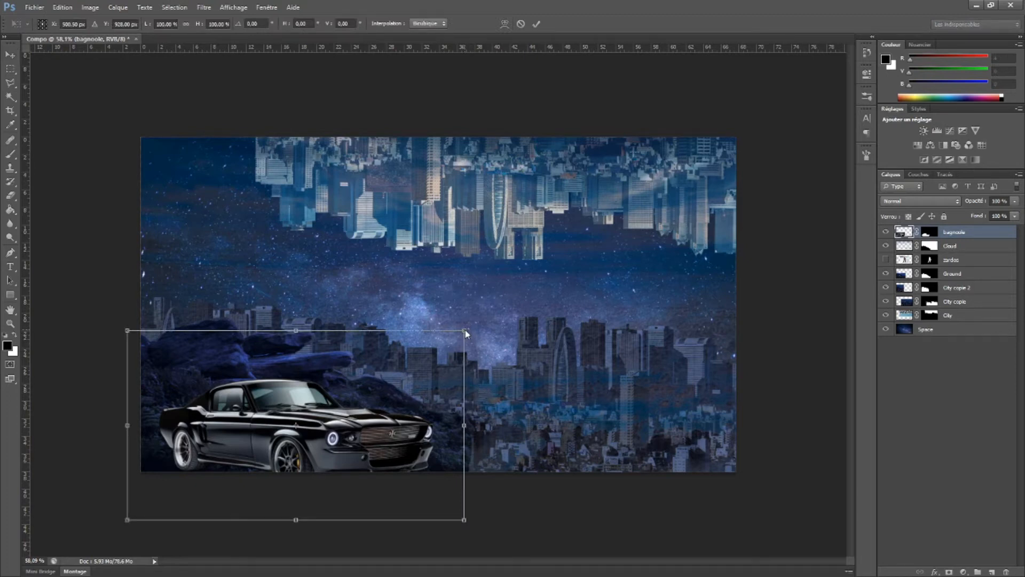
{"action": "left_click_drag", "start_coordinate": [465, 332], "coordinate": [446, 349]}
{"action": "left_click_drag", "start_coordinate": [415, 331], "coordinate": [471, 322]}
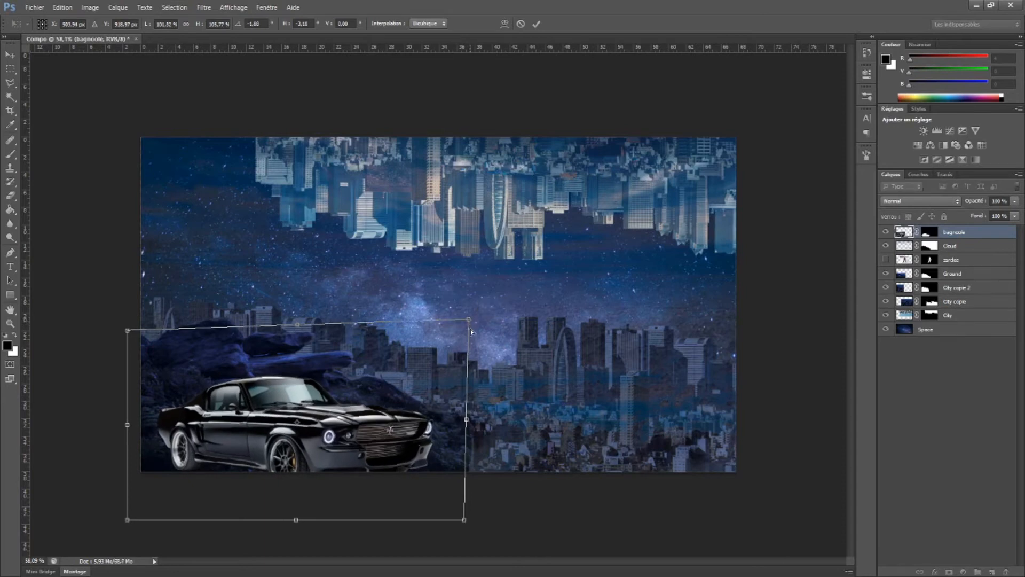
Flip the car horizontally and nudge it slightly toward the left edge of the image
{"action": "right_click", "coordinate": [378, 429]}
{"action": "left_click", "coordinate": [406, 413]}
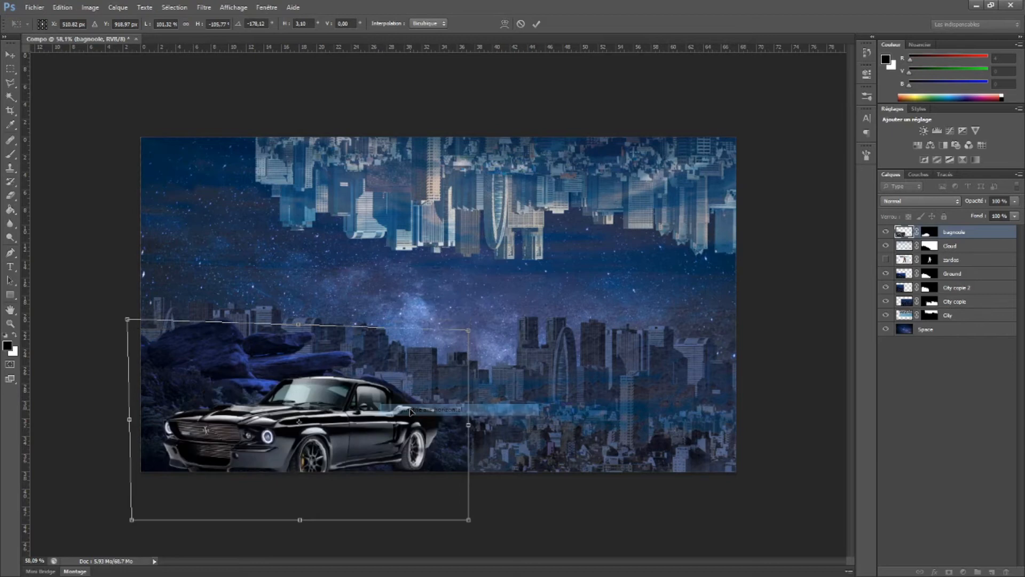
{"action": "key", "text": "Return"}
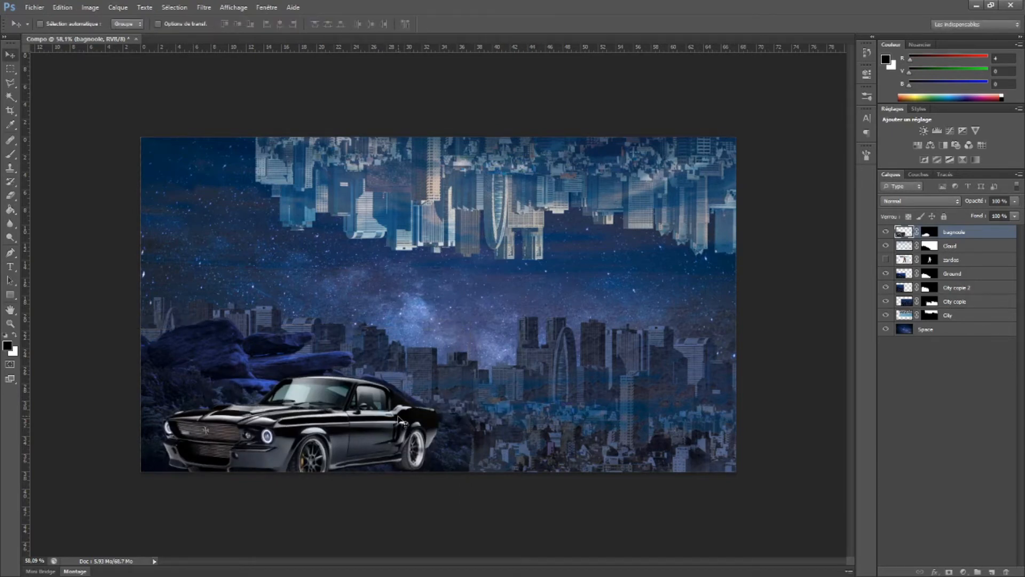
{"action": "left_click_drag", "start_coordinate": [371, 431], "coordinate": [362, 418]}
Move the Ground layer up about 6 cm behind the car
{"action": "left_click_drag", "start_coordinate": [233, 365], "coordinate": [251, 344]}
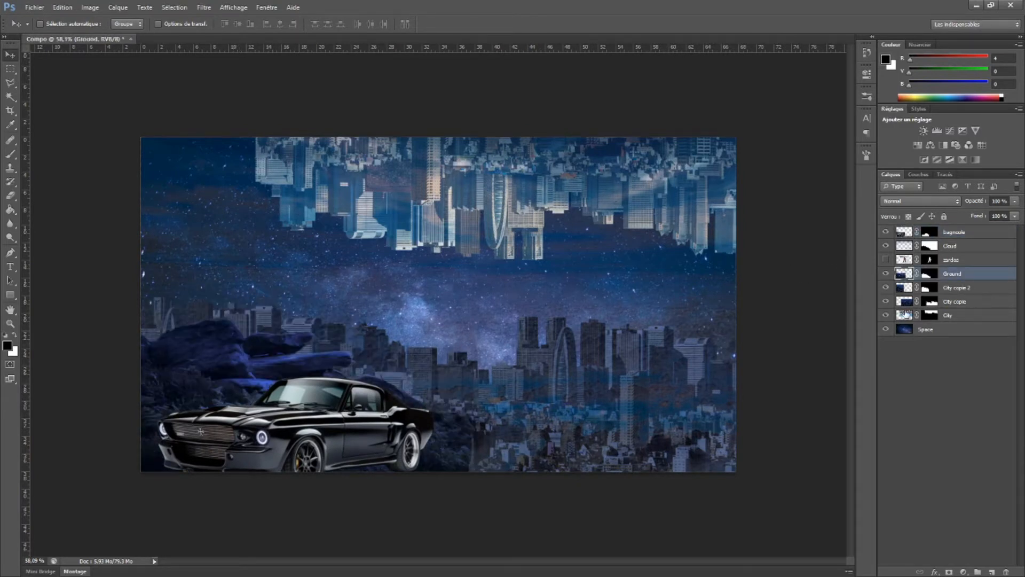
{"action": "left_click", "coordinate": [904, 236]}
{"action": "left_click", "coordinate": [886, 232]}
{"action": "left_click", "coordinate": [886, 233]}
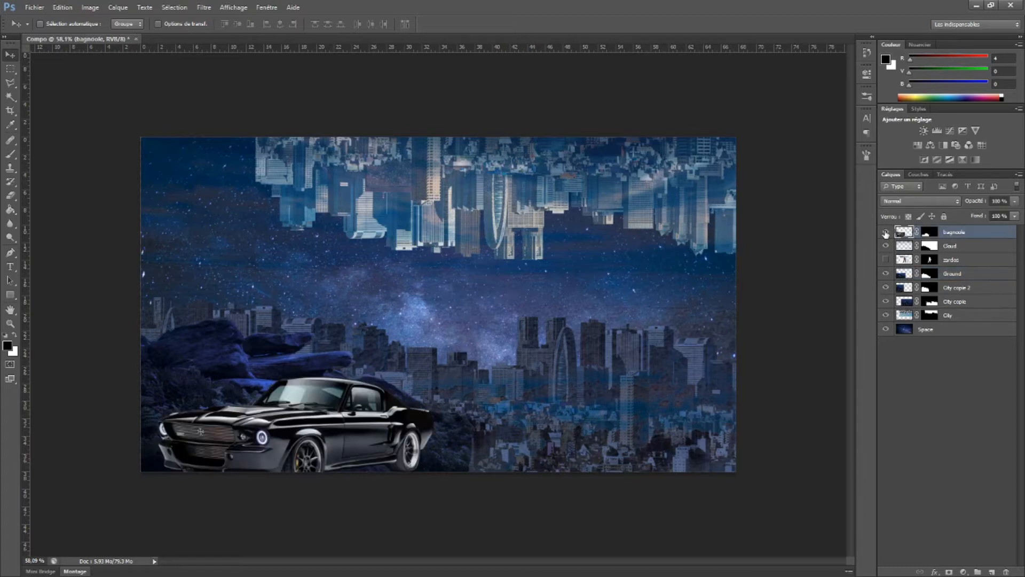
{"action": "left_click", "coordinate": [886, 245]}
{"action": "left_click", "coordinate": [887, 245]}
{"action": "left_click", "coordinate": [887, 315]}
{"action": "left_click", "coordinate": [887, 315]}
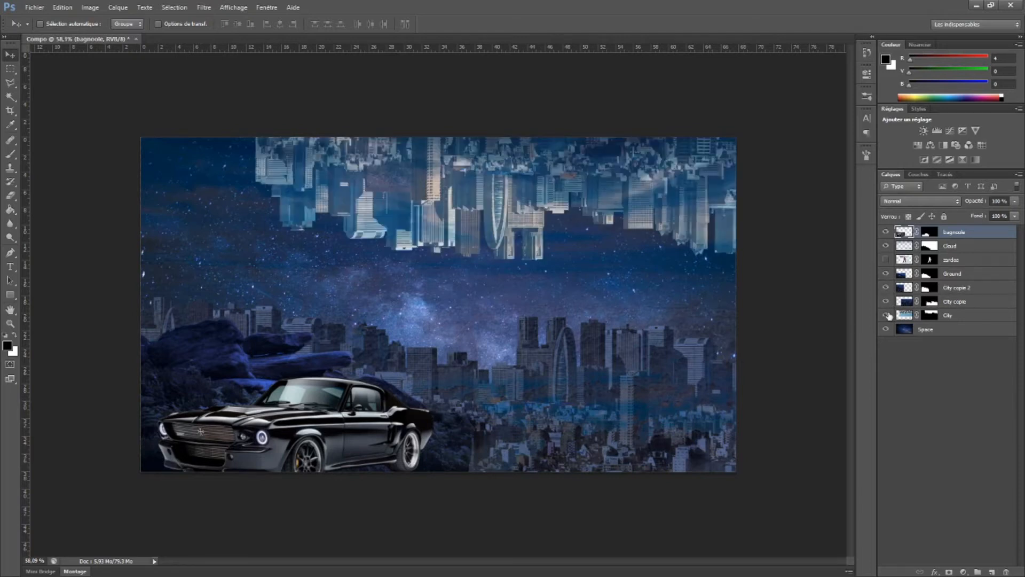
{"action": "left_click", "coordinate": [886, 273]}
{"action": "left_click", "coordinate": [887, 274]}
{"action": "left_click", "coordinate": [903, 275]}
{"action": "left_click_drag", "start_coordinate": [223, 376], "coordinate": [224, 325]}
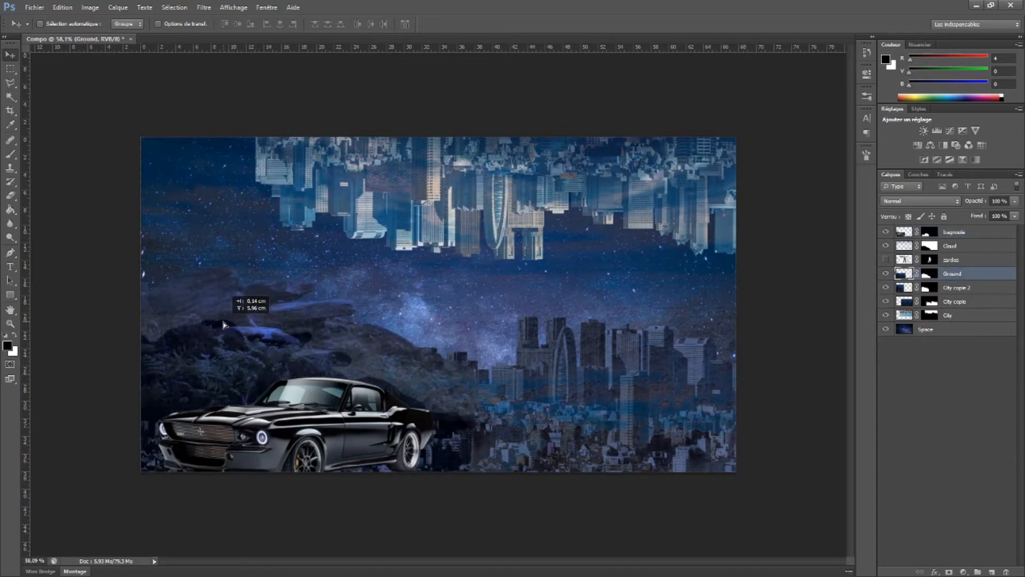
Load the Ground layer's mask as a selection and move the Cloud layer to the top of the stack
{"action": "left_click", "coordinate": [902, 276], "text": "ctrl"}
{"action": "key", "text": "ctrl+d"}
{"action": "left_click", "coordinate": [934, 276], "text": "ctrl"}
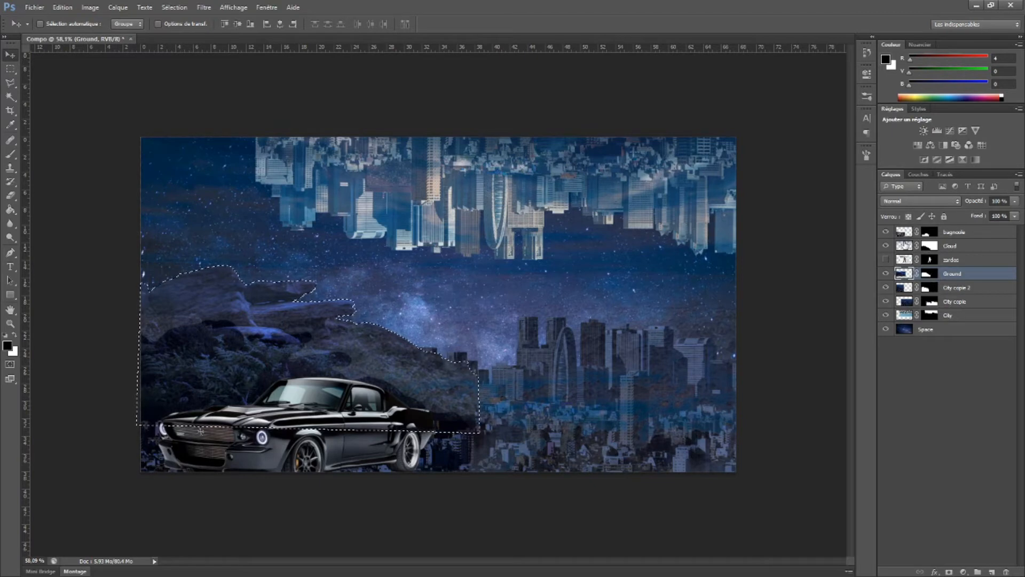
{"action": "left_click", "coordinate": [906, 246]}
{"action": "left_click_drag", "start_coordinate": [906, 247], "coordinate": [914, 232]}
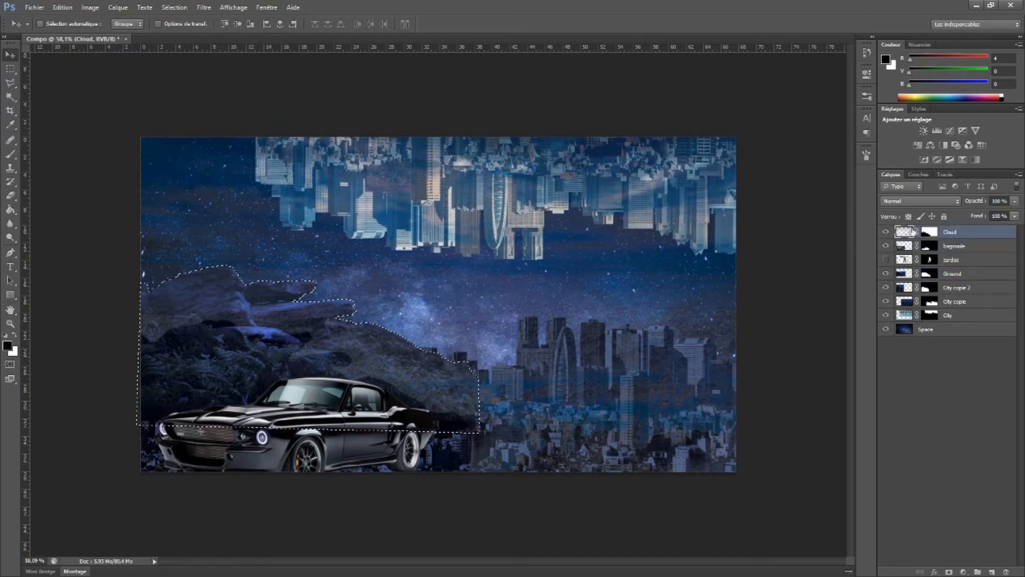
Paint black on the Cloud mask inside the rocky ground selection, clearing the selection once painted
{"action": "left_click", "coordinate": [929, 234]}
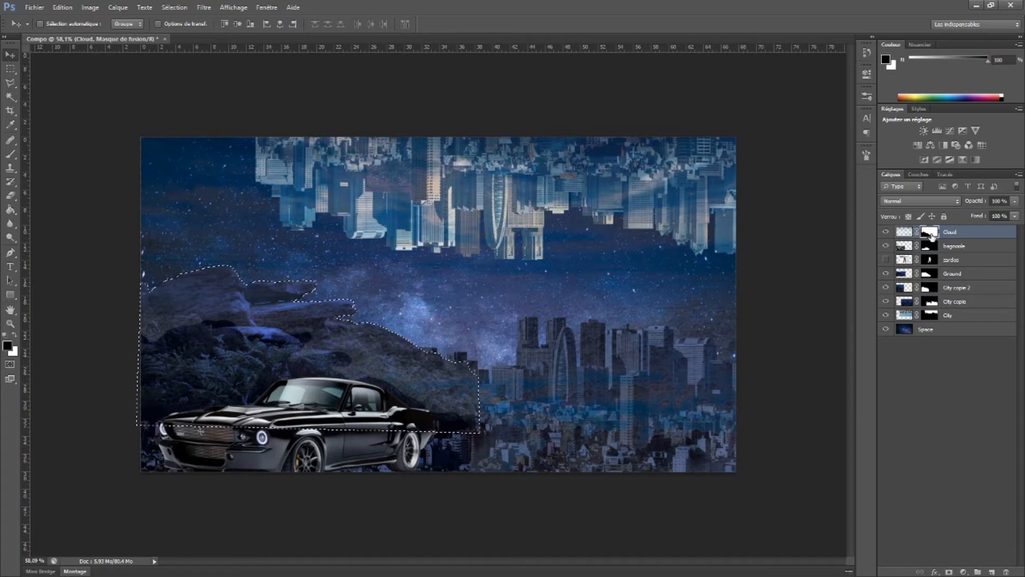
{"action": "left_click", "coordinate": [10, 155]}
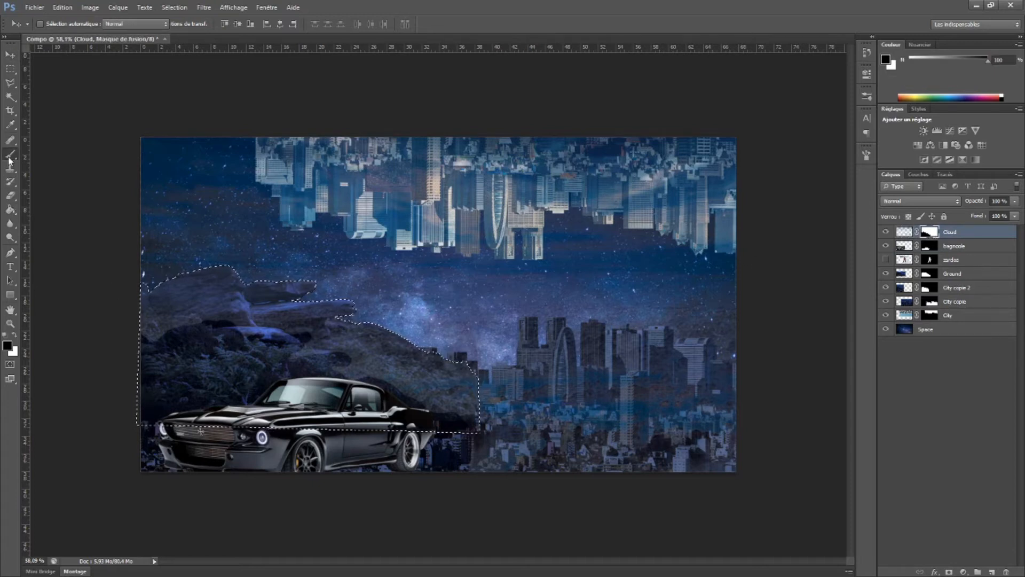
{"action": "right_click", "coordinate": [252, 323]}
{"action": "left_click_drag", "start_coordinate": [241, 339], "coordinate": [277, 341]}
{"action": "mouse_move", "coordinate": [199, 286]}
{"action": "left_mouse_down"}
{"action": "mouse_move", "coordinate": [171, 372]}
{"action": "mouse_move", "coordinate": [152, 266]}
{"action": "mouse_move", "coordinate": [183, 296]}
{"action": "mouse_move", "coordinate": [245, 252]}
{"action": "mouse_move", "coordinate": [191, 236]}
{"action": "mouse_move", "coordinate": [221, 279]}
{"action": "mouse_move", "coordinate": [232, 329]}
{"action": "mouse_move", "coordinate": [284, 318]}
{"action": "mouse_move", "coordinate": [302, 339]}
{"action": "mouse_move", "coordinate": [350, 344]}
{"action": "mouse_move", "coordinate": [308, 341]}
{"action": "mouse_move", "coordinate": [317, 336]}
{"action": "mouse_move", "coordinate": [423, 420]}
{"action": "mouse_move", "coordinate": [459, 423]}
{"action": "mouse_move", "coordinate": [458, 379]}
{"action": "left_mouse_up"}
{"action": "left_click", "coordinate": [11, 56]}
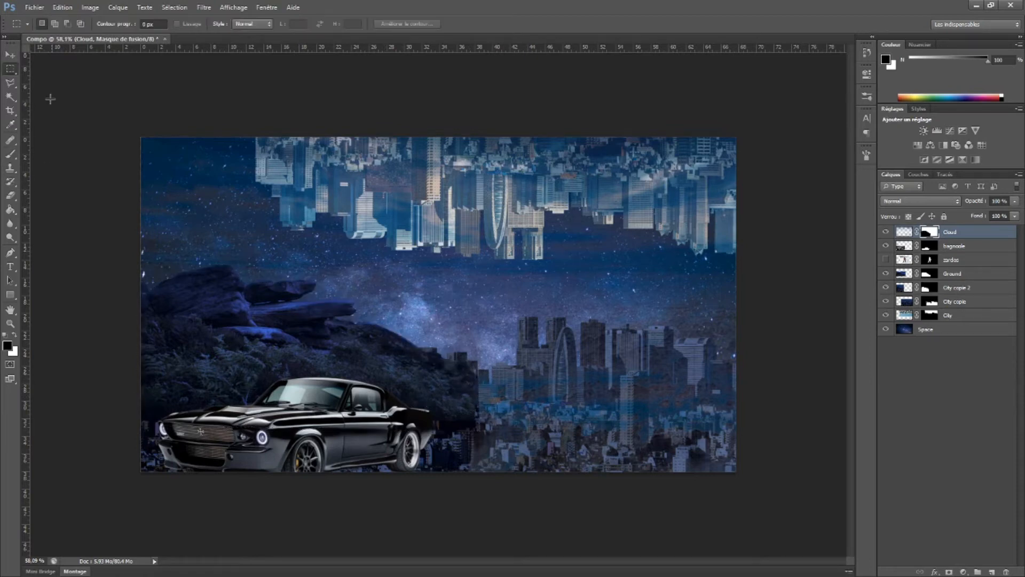
{"action": "key", "text": "ctrl+d"}
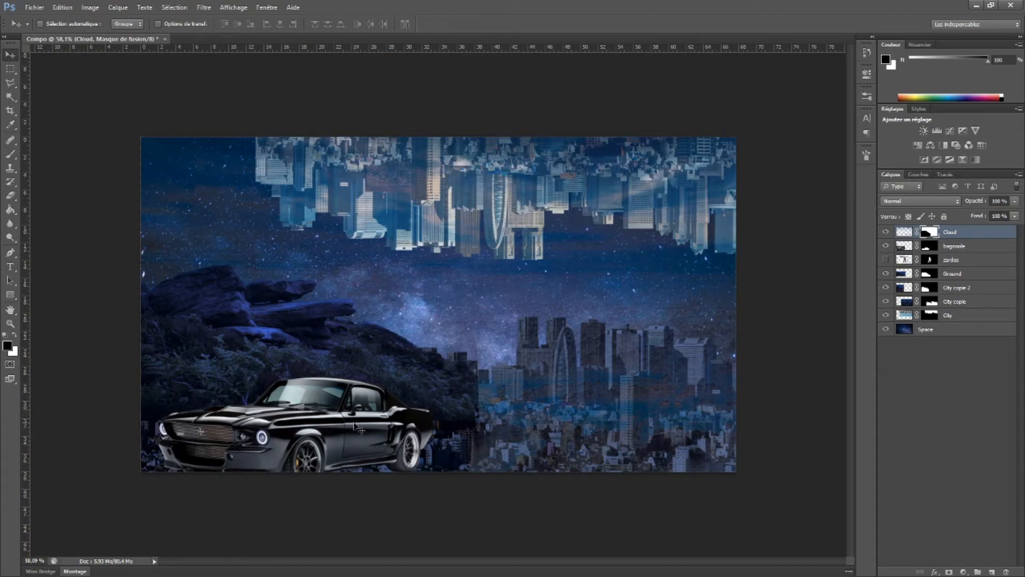
Show the zardos layer and delete the Cloud layer
{"action": "left_click", "coordinate": [888, 260]}
{"action": "left_click", "coordinate": [904, 261]}
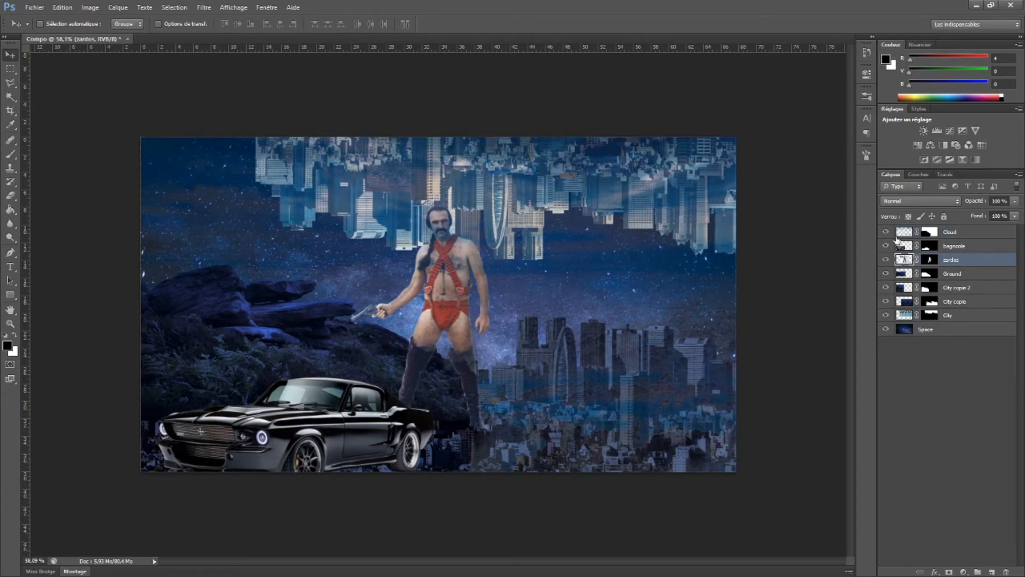
{"action": "left_click", "coordinate": [887, 233]}
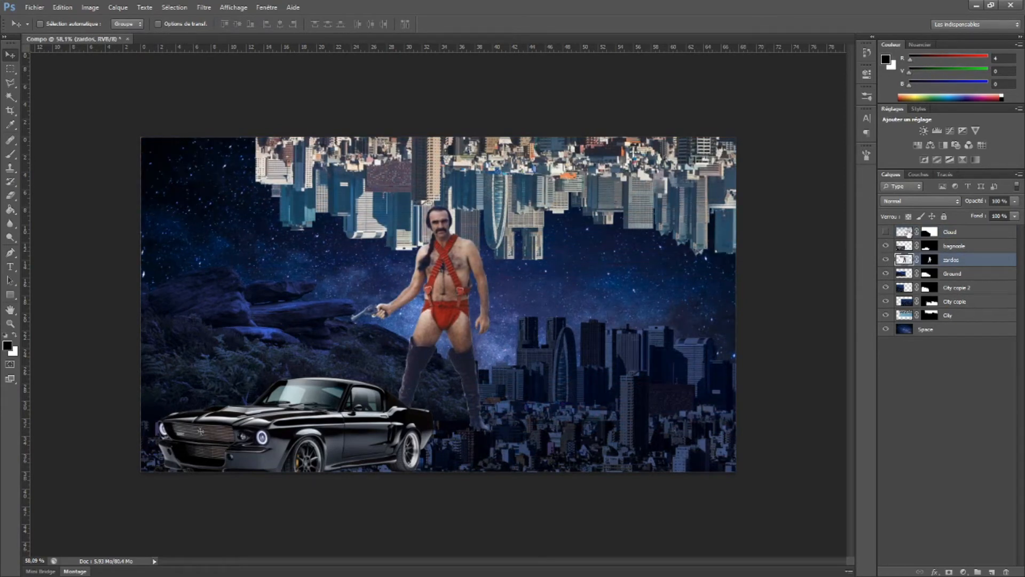
{"action": "left_click", "coordinate": [904, 234]}
{"action": "key", "text": "Delete"}
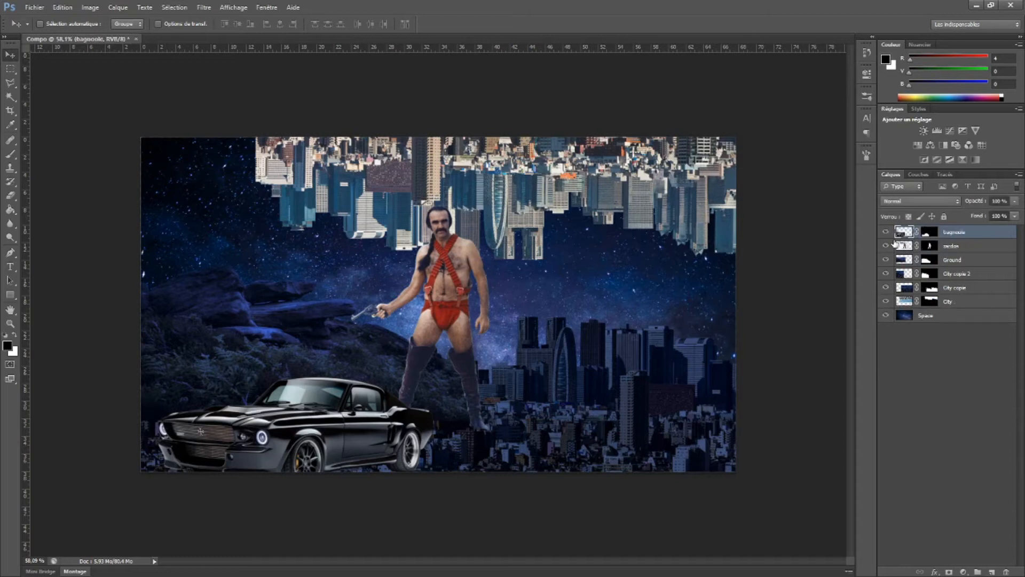
Try to match the zardos layer's colours to the Space layer of Compo without any fade
{"action": "key", "text": "ctrl+plus"}
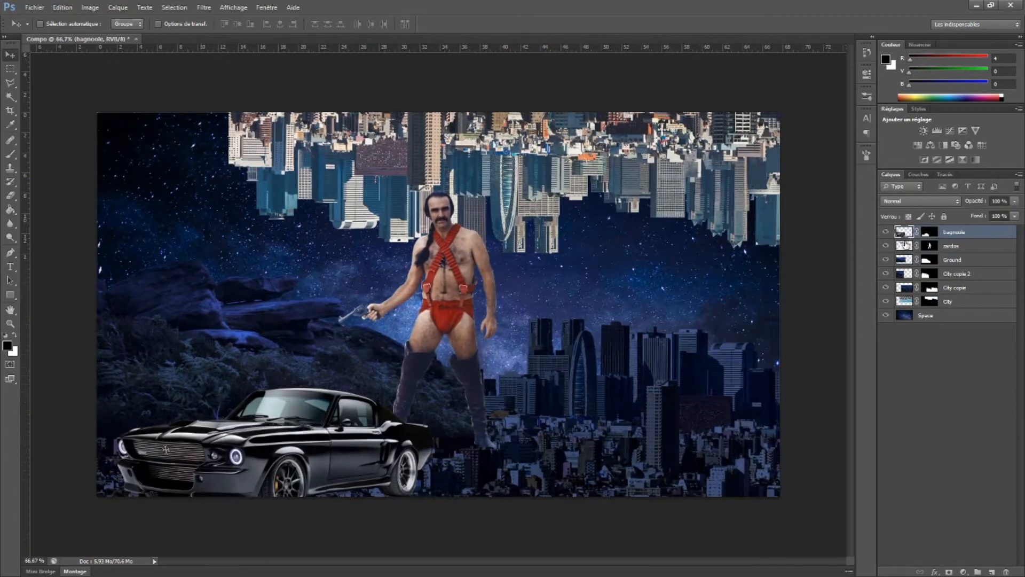
{"action": "key", "text": "ctrl+minus"}
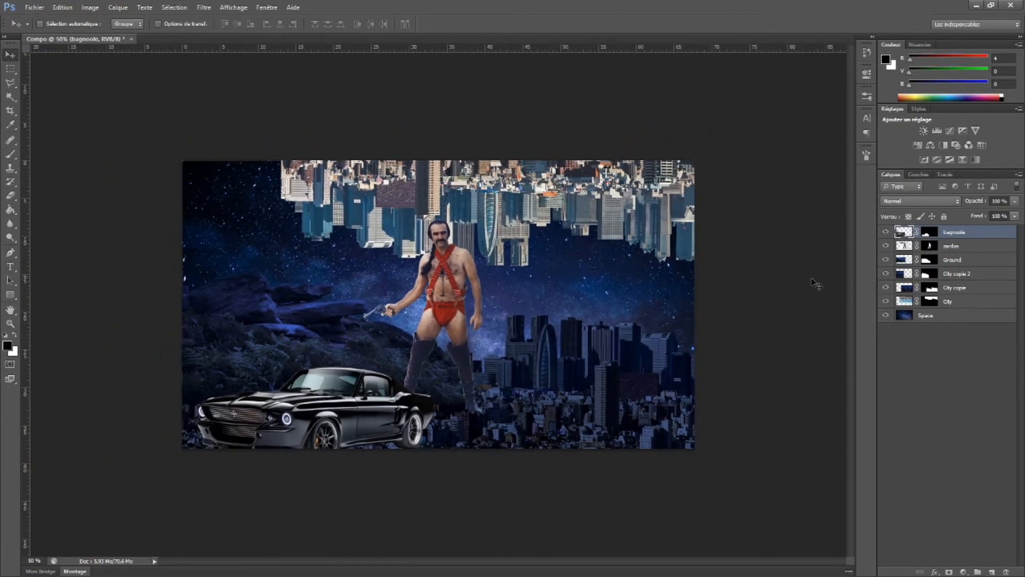
{"action": "left_click", "coordinate": [906, 247]}
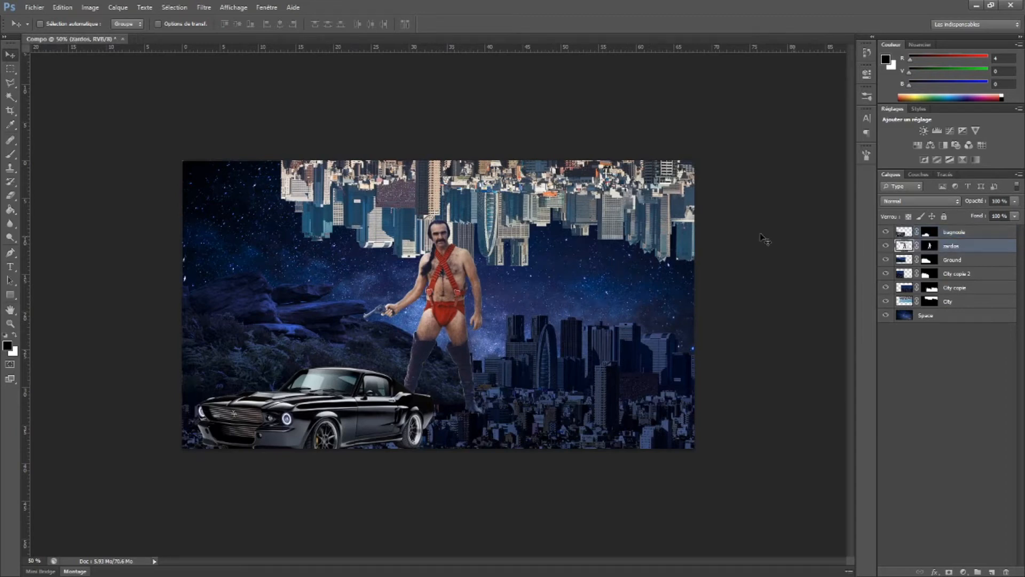
{"action": "left_click", "coordinate": [91, 7]}
{"action": "mouse_move", "coordinate": [108, 35]}
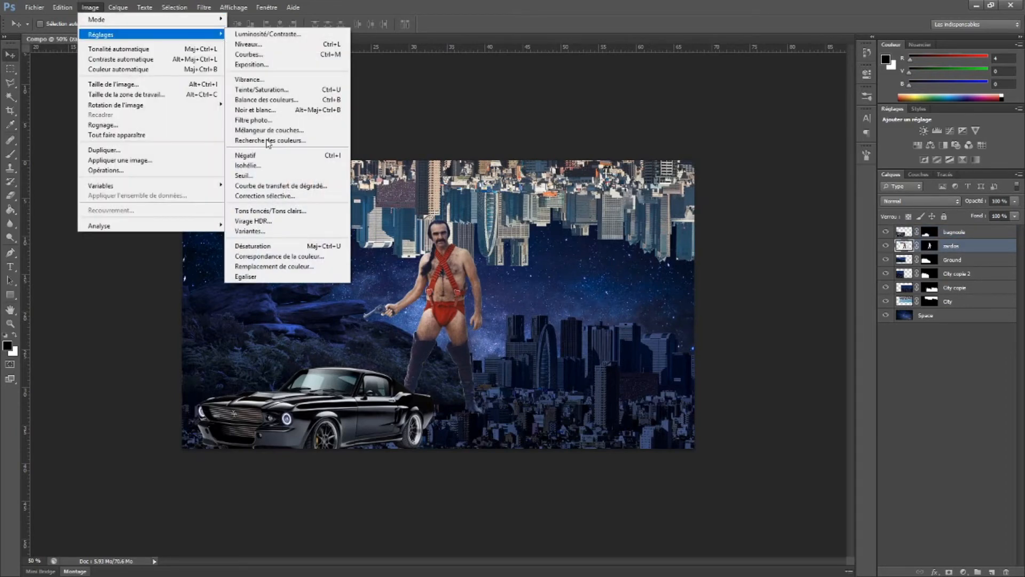
{"action": "left_click", "coordinate": [315, 255]}
{"action": "left_click", "coordinate": [424, 381]}
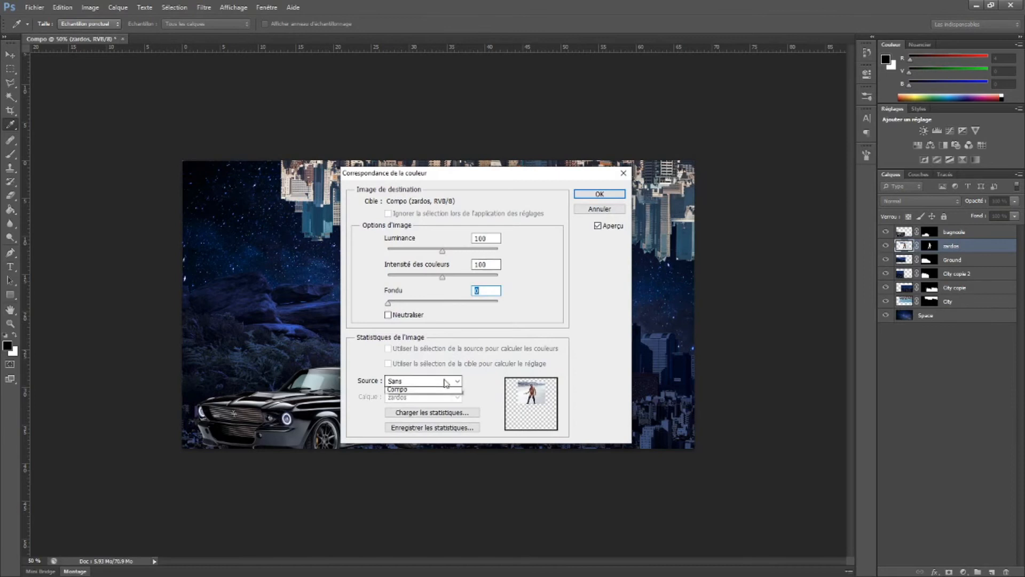
{"action": "left_click", "coordinate": [426, 404]}
{"action": "left_click", "coordinate": [425, 397]}
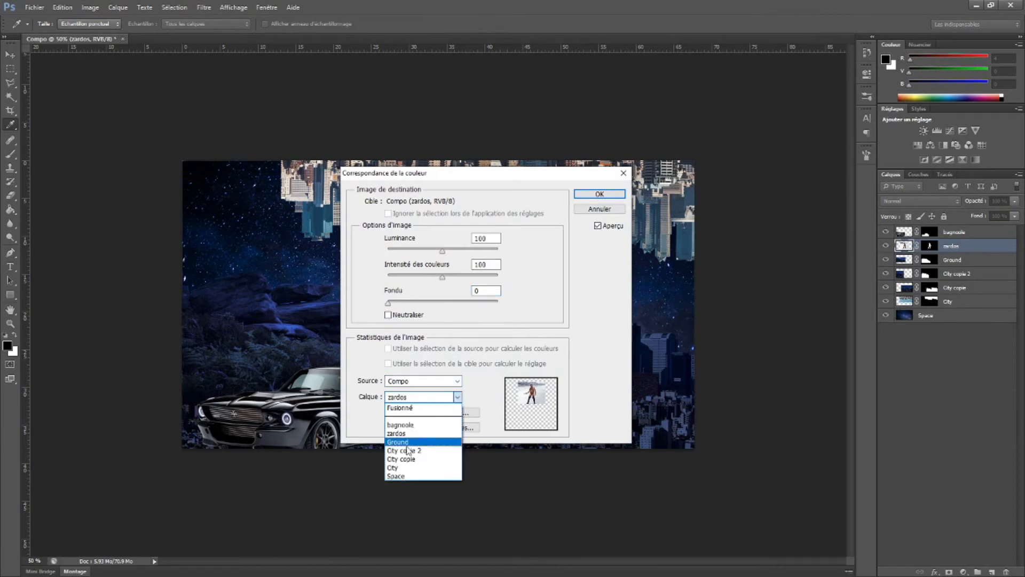
{"action": "left_click", "coordinate": [411, 476]}
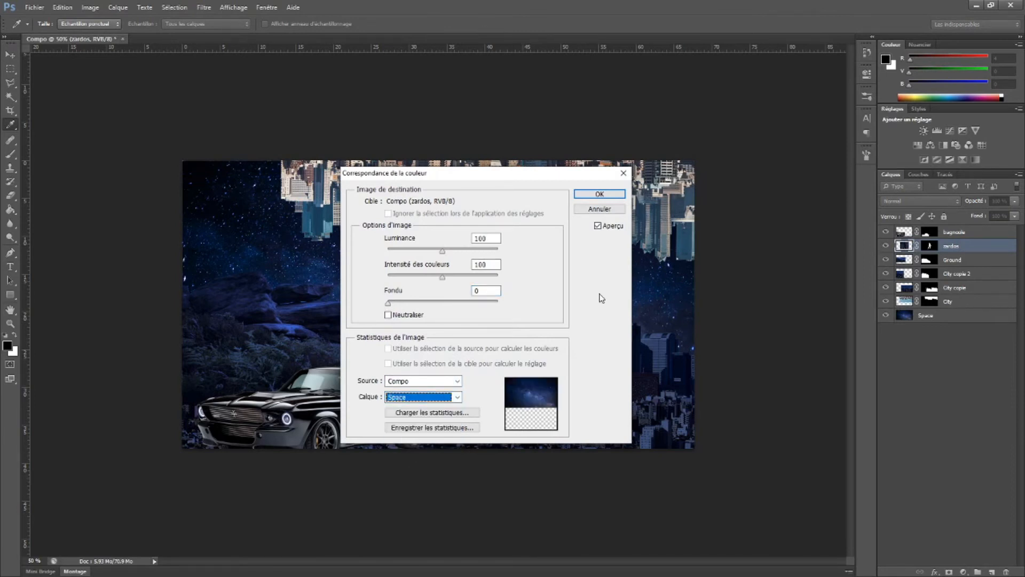
{"action": "left_click", "coordinate": [592, 194]}
{"action": "key", "text": "v"}
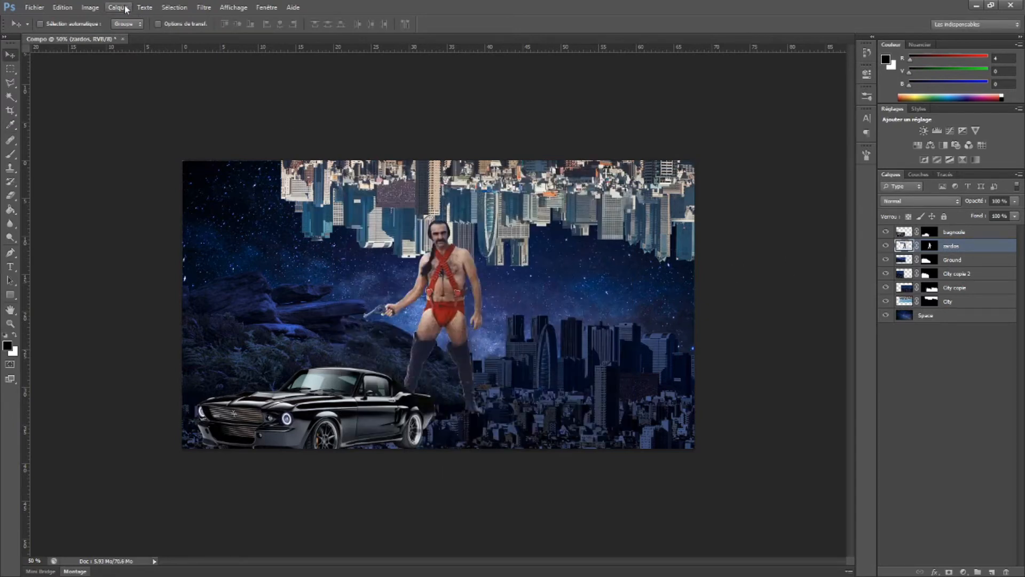
Match the zardos layer's colours to the Space layer of Compo with a fade of 68
{"action": "left_click", "coordinate": [90, 7]}
{"action": "mouse_move", "coordinate": [105, 36]}
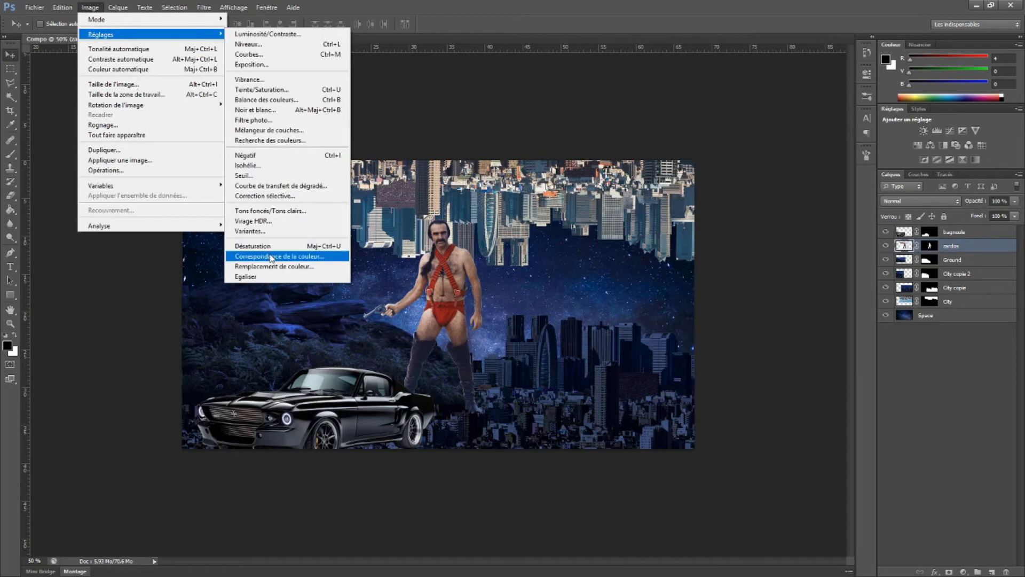
{"action": "left_click", "coordinate": [273, 256]}
{"action": "left_click_drag", "start_coordinate": [501, 173], "coordinate": [687, 166]}
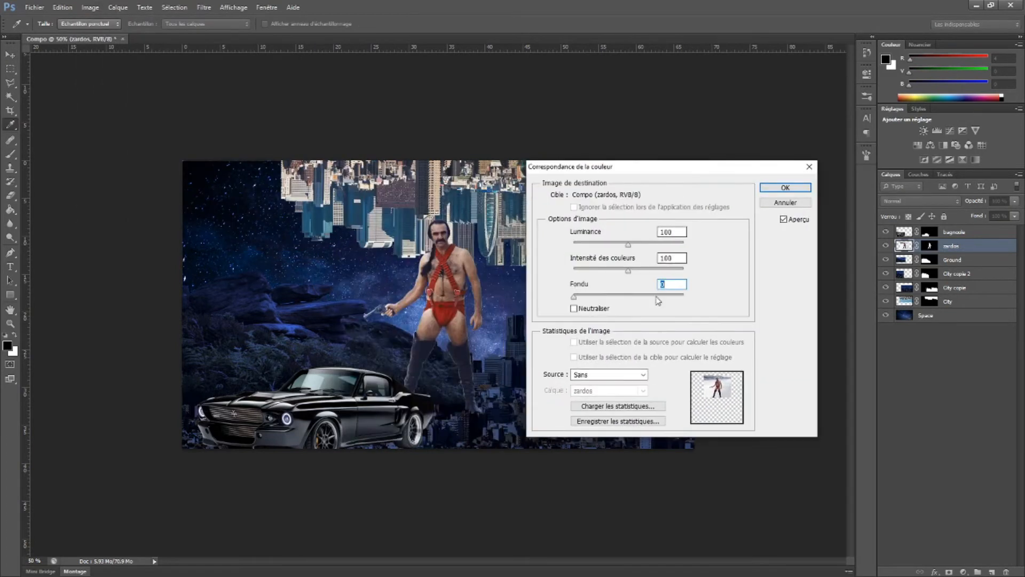
{"action": "left_click", "coordinate": [644, 374]}
{"action": "left_click", "coordinate": [588, 399]}
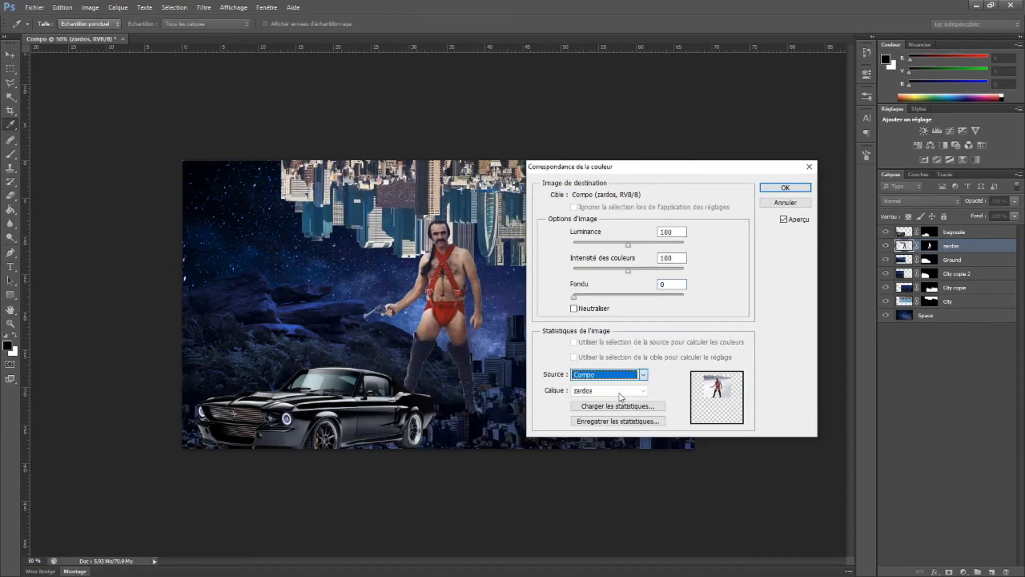
{"action": "left_click", "coordinate": [615, 391]}
{"action": "left_click", "coordinate": [603, 469]}
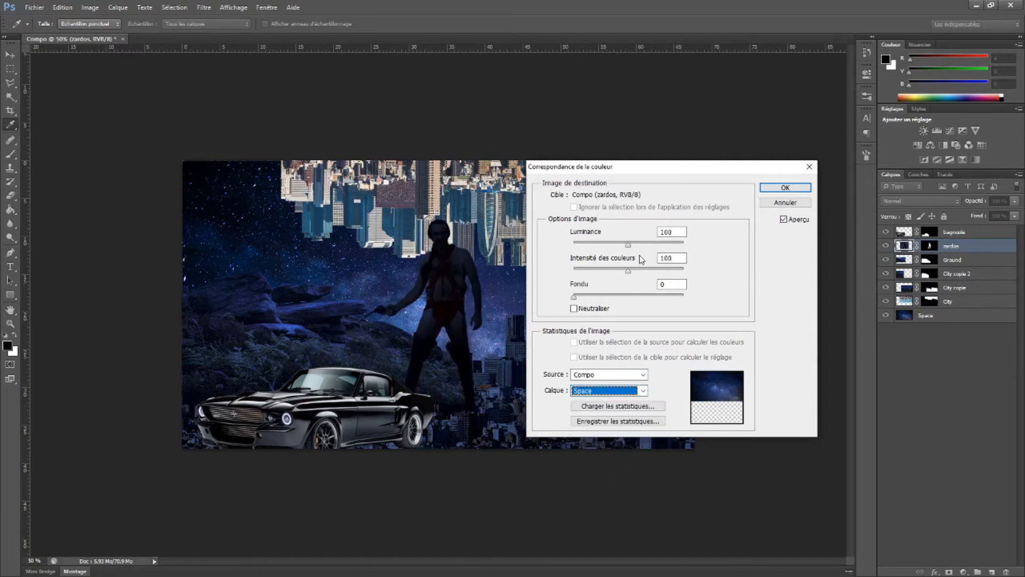
{"action": "left_click_drag", "start_coordinate": [575, 297], "coordinate": [651, 302]}
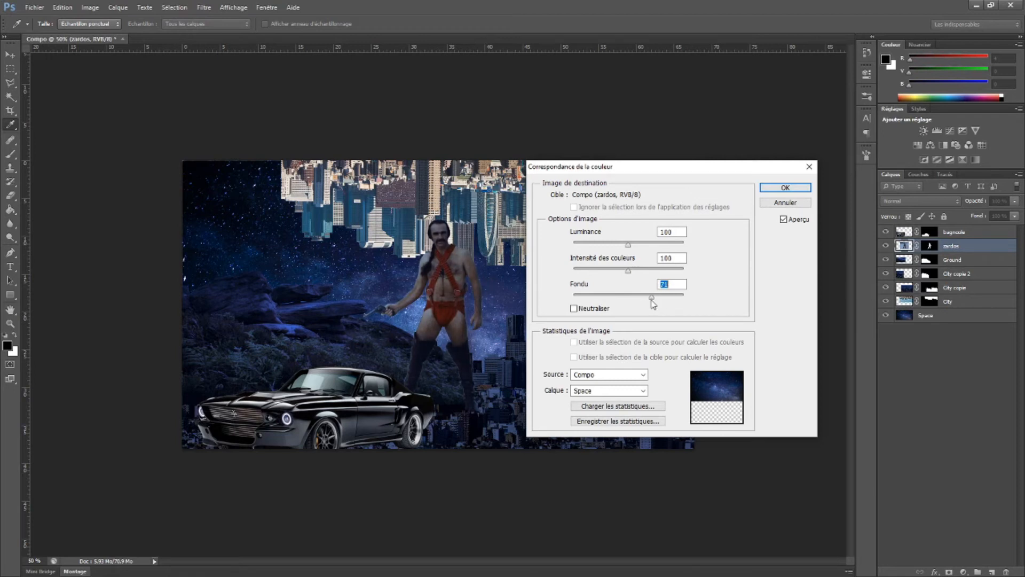
{"action": "left_click", "coordinate": [784, 187]}
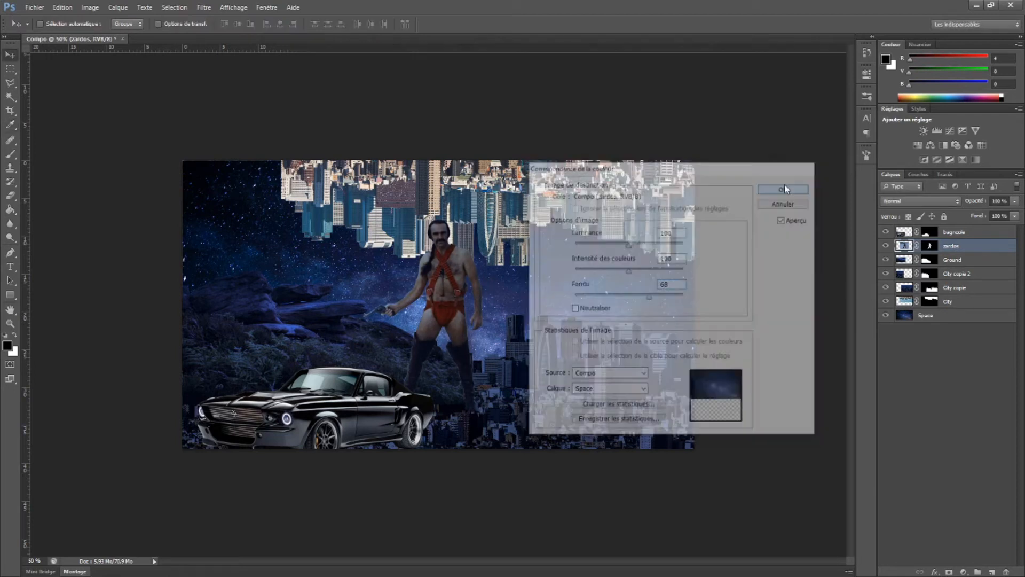
Match the upside-down City layer's colours to the Space layer of Compo, leaving the fade at 0
{"action": "left_click", "coordinate": [538, 191], "text": "ctrl"}
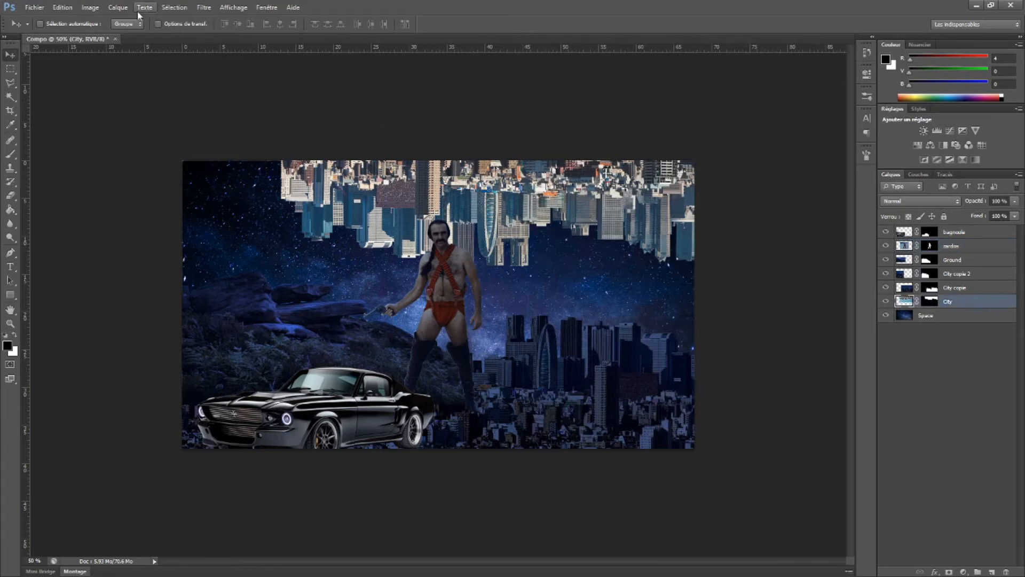
{"action": "left_click", "coordinate": [90, 7]}
{"action": "mouse_move", "coordinate": [101, 35]}
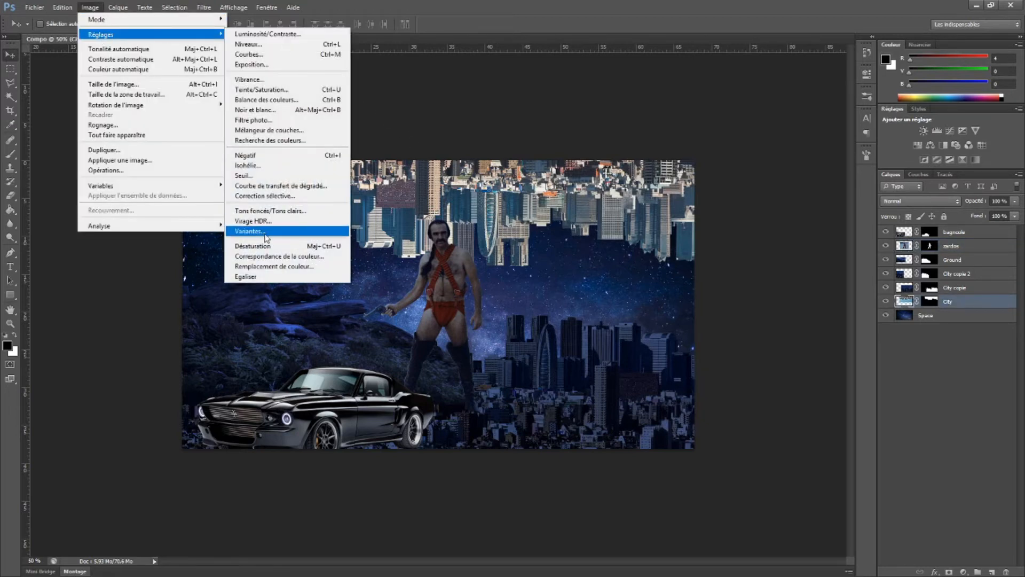
{"action": "left_click", "coordinate": [276, 256]}
{"action": "left_click", "coordinate": [614, 374]}
{"action": "left_click", "coordinate": [593, 394]}
{"action": "left_click", "coordinate": [643, 390]}
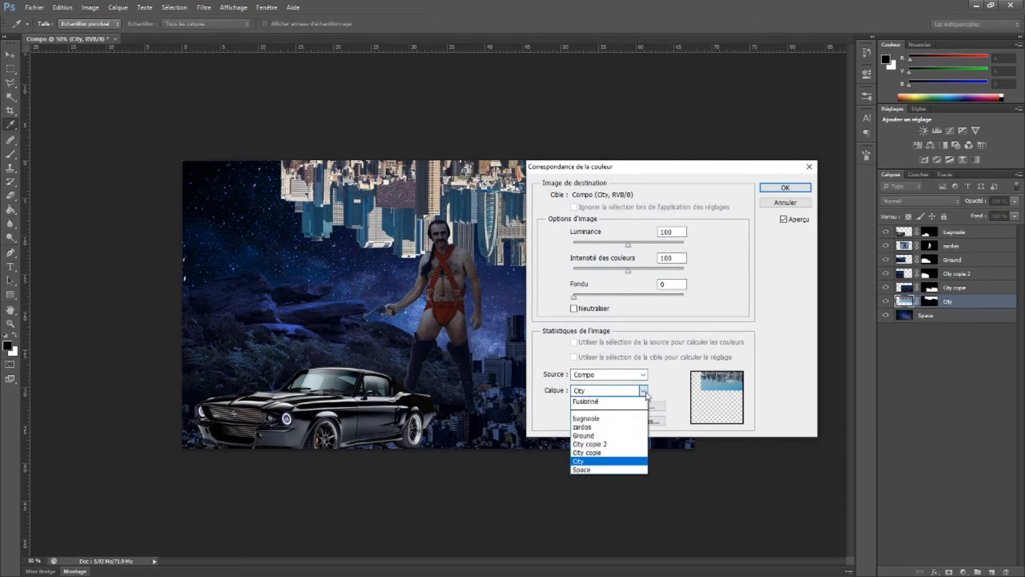
{"action": "left_click", "coordinate": [582, 469]}
{"action": "left_click", "coordinate": [778, 190]}
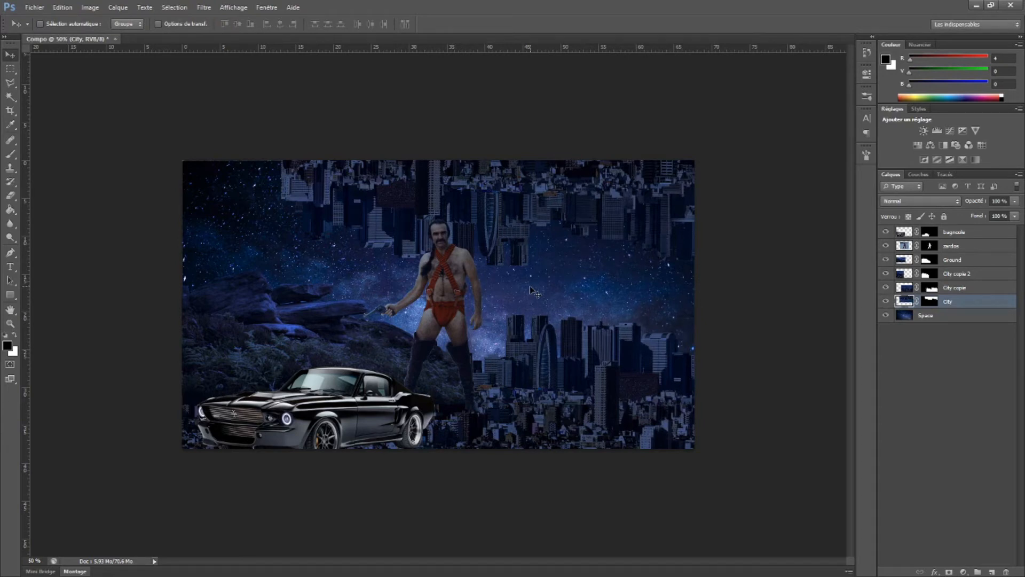
Scale the zardos figure to about 66% and place it on the left, standing just behind the car's roof
{"action": "left_click", "coordinate": [453, 294], "text": "ctrl"}
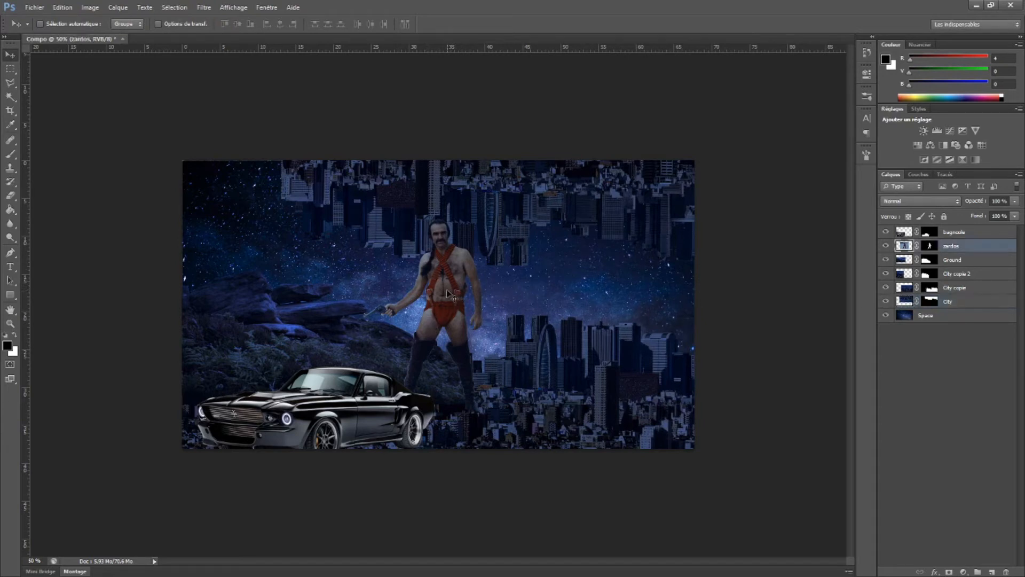
{"action": "left_click_drag", "start_coordinate": [453, 294], "coordinate": [321, 312]}
{"action": "key", "text": "ctrl+t"}
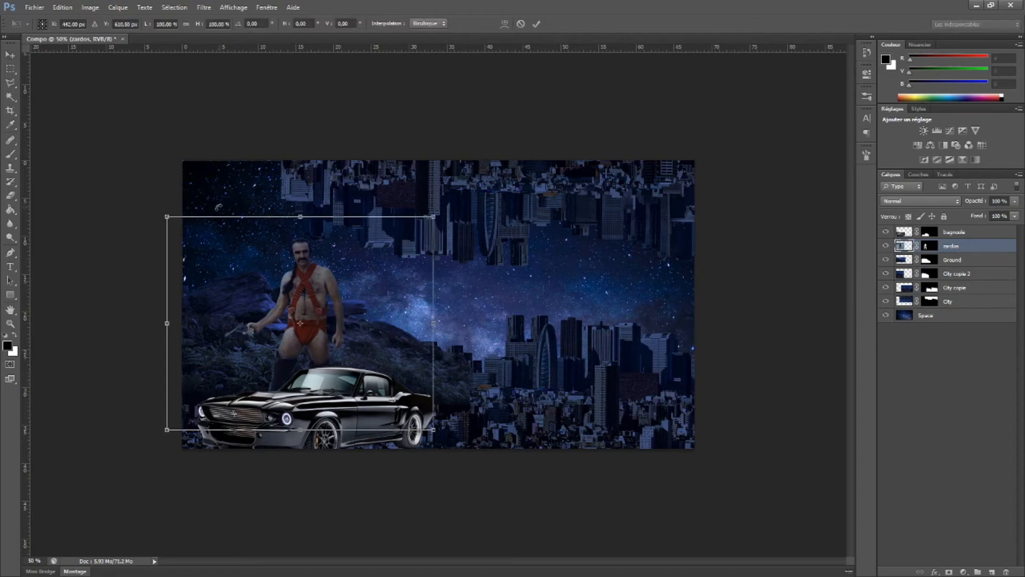
{"action": "left_click_drag", "start_coordinate": [166, 216], "coordinate": [258, 290]}
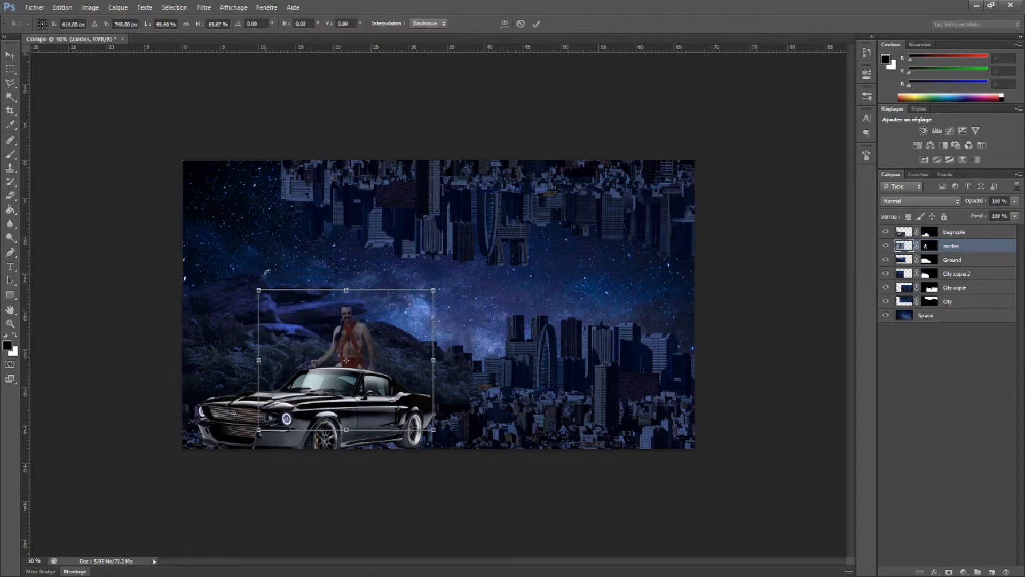
{"action": "left_click_drag", "start_coordinate": [356, 348], "coordinate": [355, 292]}
{"action": "key", "text": "Return"}
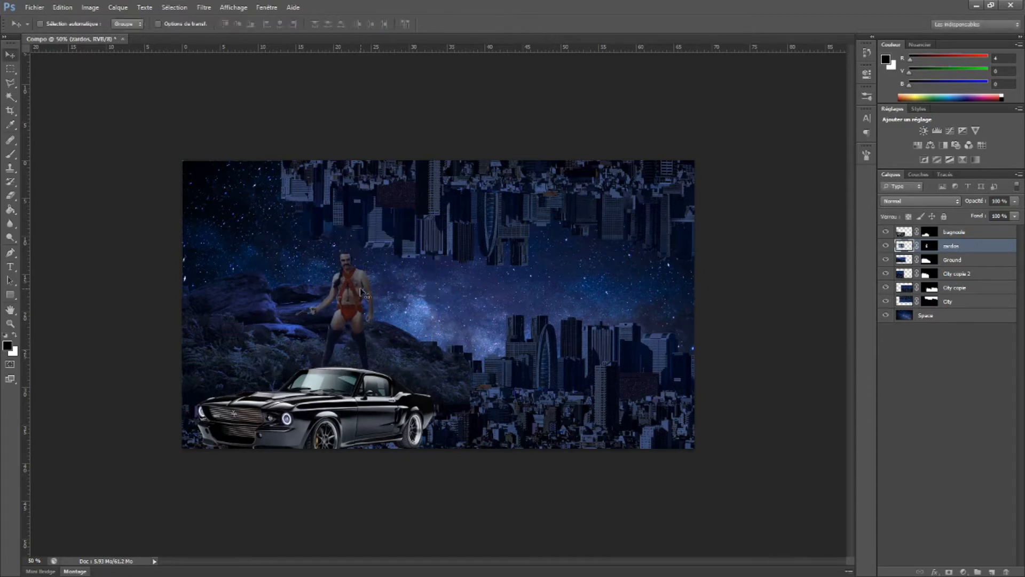
{"action": "mouse_move", "coordinate": [355, 294]}
{"action": "left_mouse_down"}
{"action": "mouse_move", "coordinate": [354, 263]}
{"action": "mouse_move", "coordinate": [354, 293]}
{"action": "mouse_move", "coordinate": [352, 284]}
{"action": "left_mouse_up"}
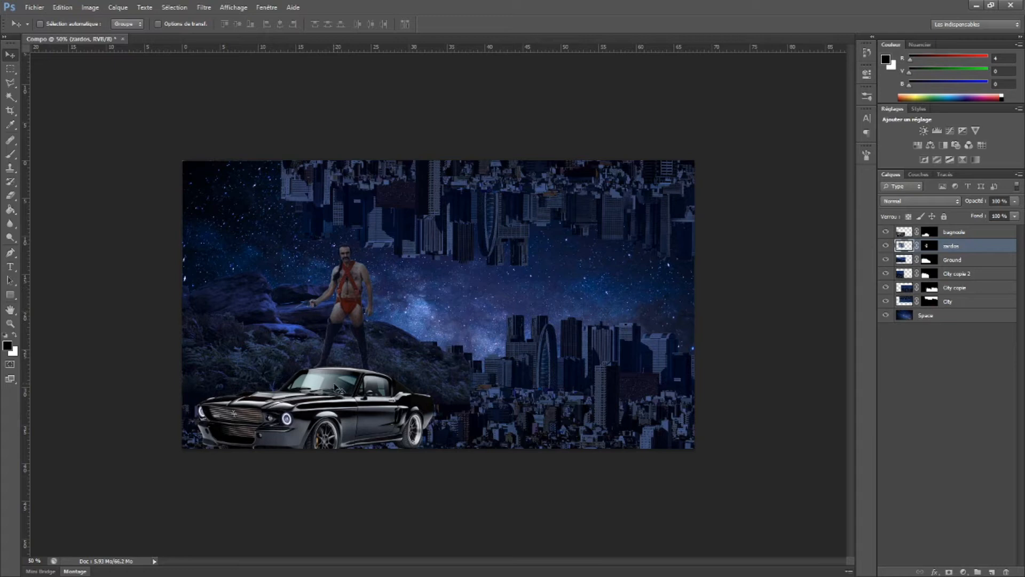
Enlarge the bagnoole car layer to about 125% and reposition it in the lower-left corner of the composition
{"action": "left_click", "coordinate": [335, 415], "text": "ctrl"}
{"action": "key", "text": "ctrl+t"}
{"action": "left_click_drag", "start_coordinate": [166, 318], "coordinate": [92, 273]}
{"action": "left_click_drag", "start_coordinate": [333, 398], "coordinate": [372, 413]}
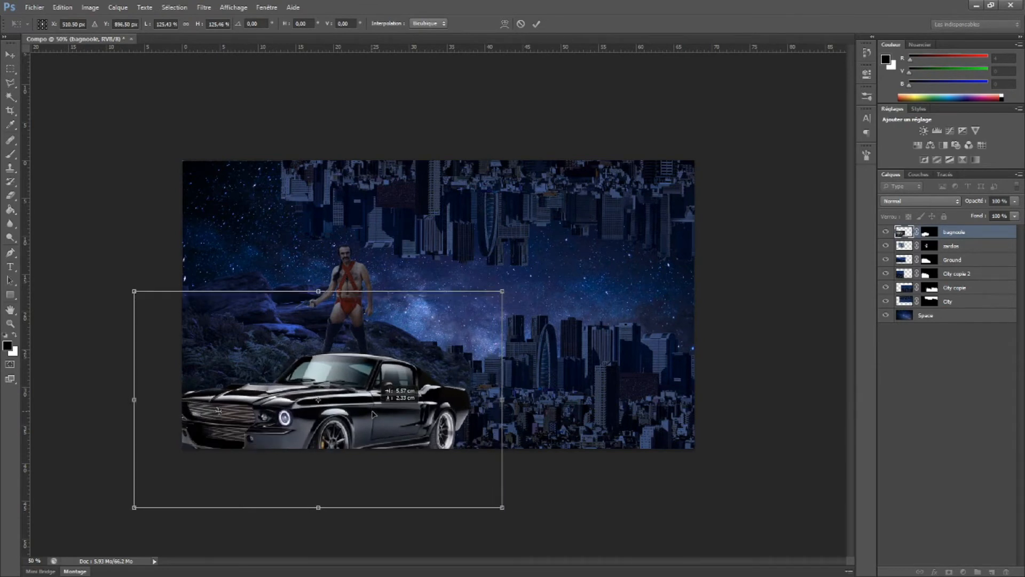
{"action": "key", "text": "Return"}
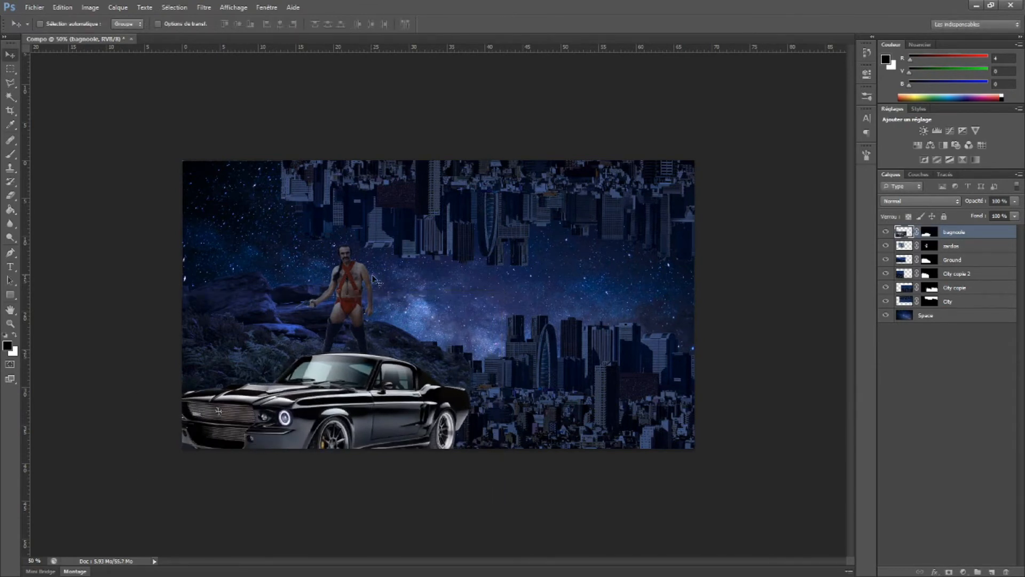
Put the zardos layer above the bagnoole layer and move the figure onto the car's roof
{"action": "left_click", "coordinate": [354, 295], "text": "ctrl"}
{"action": "left_click_drag", "start_coordinate": [906, 245], "coordinate": [908, 232]}
{"action": "left_click_drag", "start_coordinate": [342, 289], "coordinate": [354, 277]}
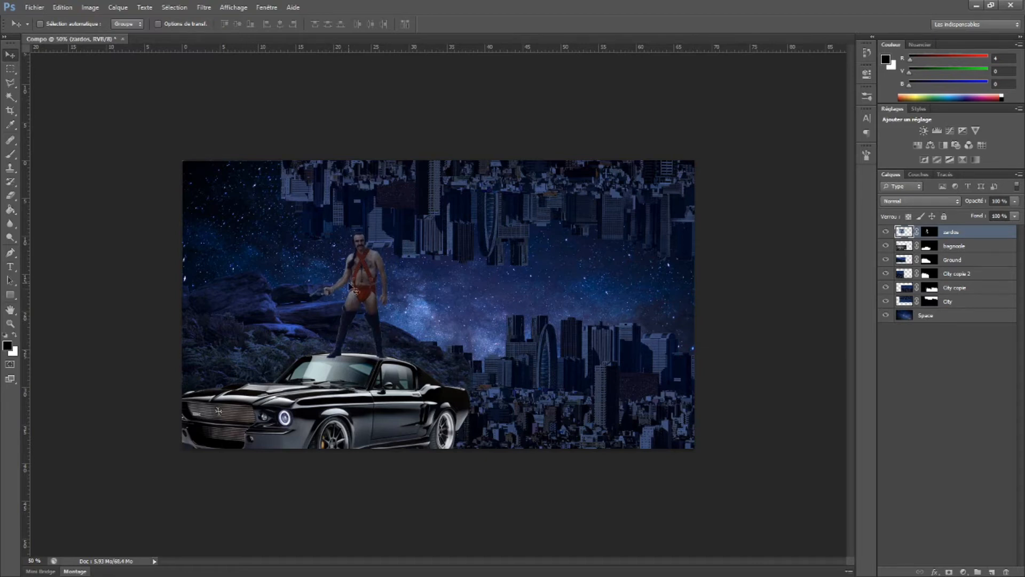
Enlarge the zardos figure slightly and reposition it with both feet on the car's roof
{"action": "key", "text": "ctrl+t"}
{"action": "left_click_drag", "start_coordinate": [444, 218], "coordinate": [471, 197]}
{"action": "left_click_drag", "start_coordinate": [380, 258], "coordinate": [364, 264]}
{"action": "key", "text": "Return"}
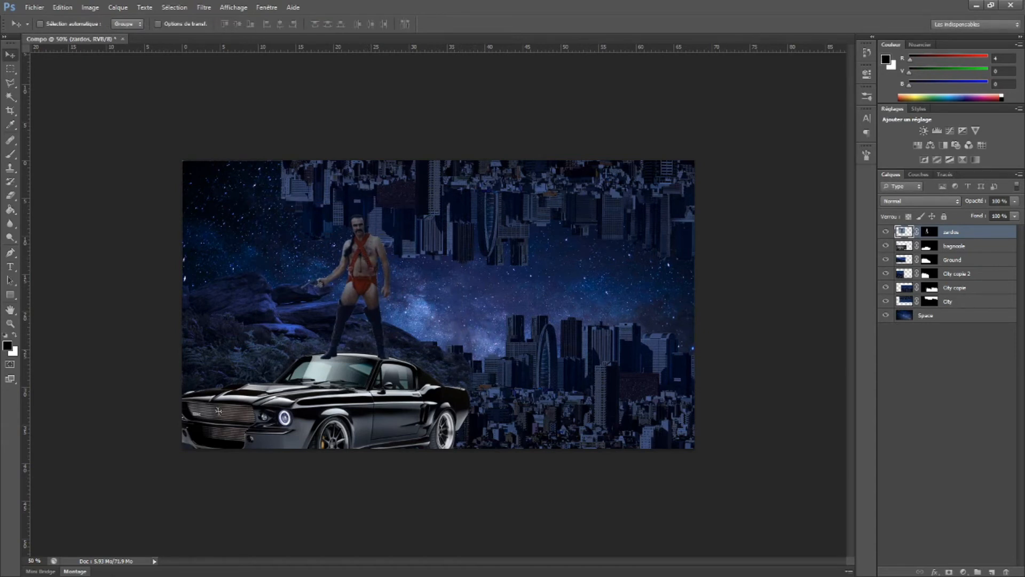
Match the bagnoole car layer's colours to the Space layer of Compo with a fade of 52
{"action": "left_click", "coordinate": [317, 442], "text": "ctrl"}
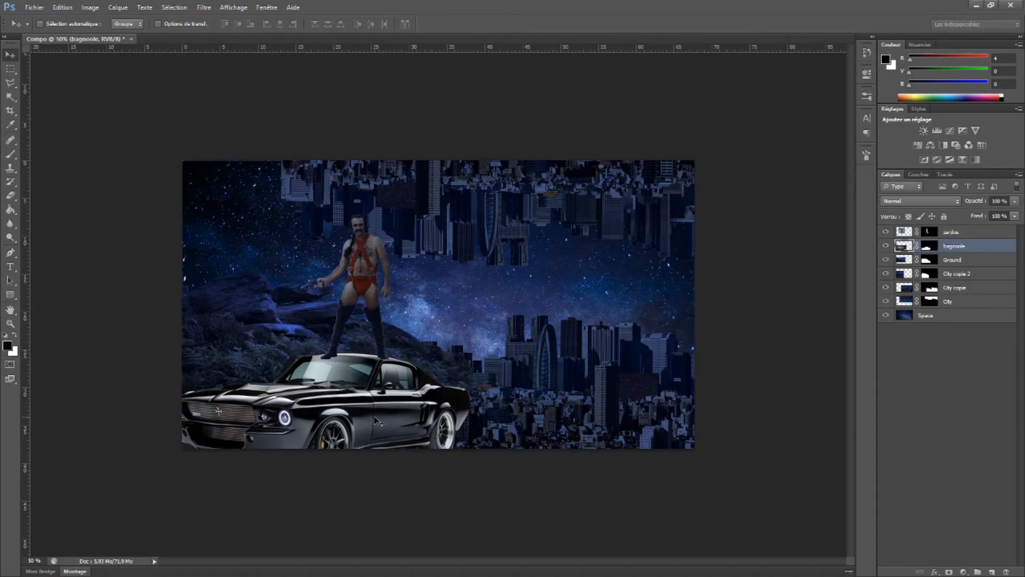
{"action": "left_click", "coordinate": [889, 245]}
{"action": "left_click", "coordinate": [889, 245]}
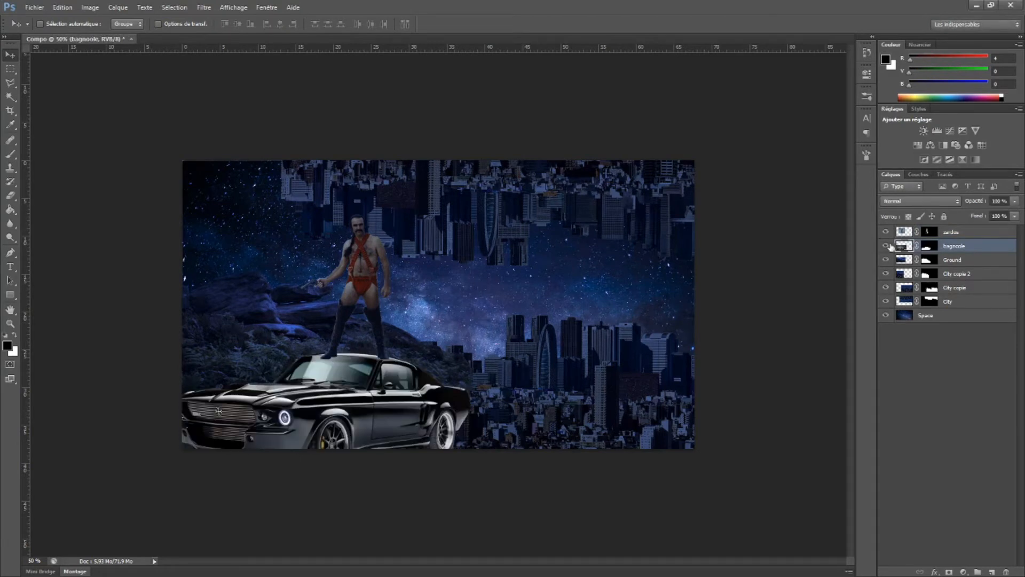
{"action": "left_click", "coordinate": [90, 7]}
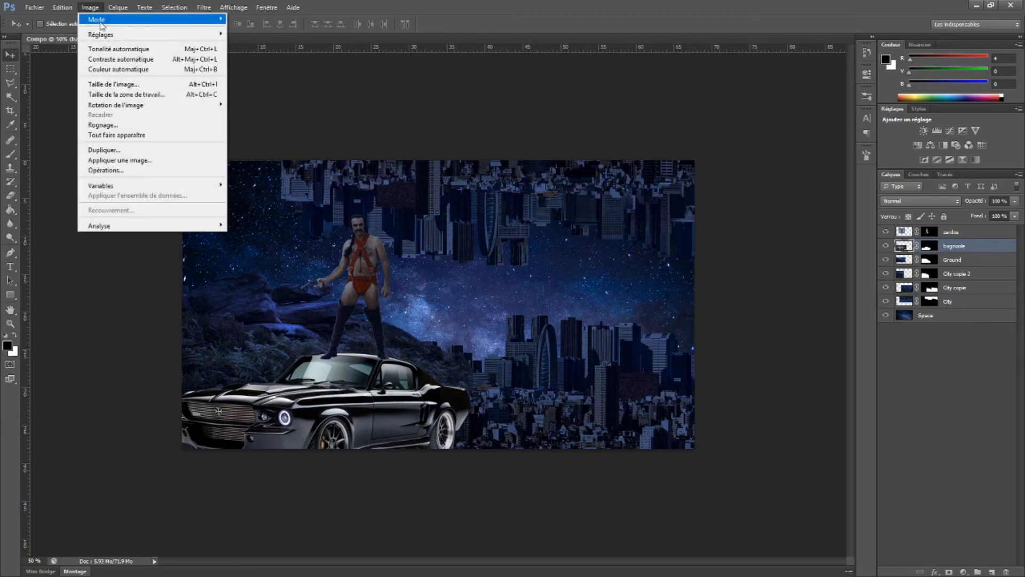
{"action": "mouse_move", "coordinate": [110, 35]}
{"action": "left_click", "coordinate": [279, 256]}
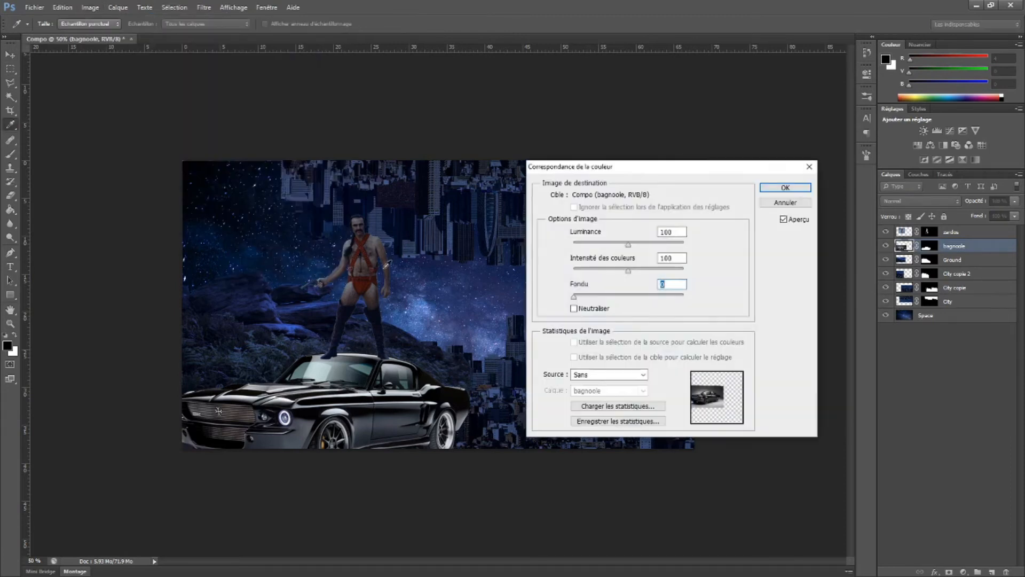
{"action": "left_click", "coordinate": [622, 374]}
{"action": "left_click", "coordinate": [621, 394]}
{"action": "left_click", "coordinate": [620, 391]}
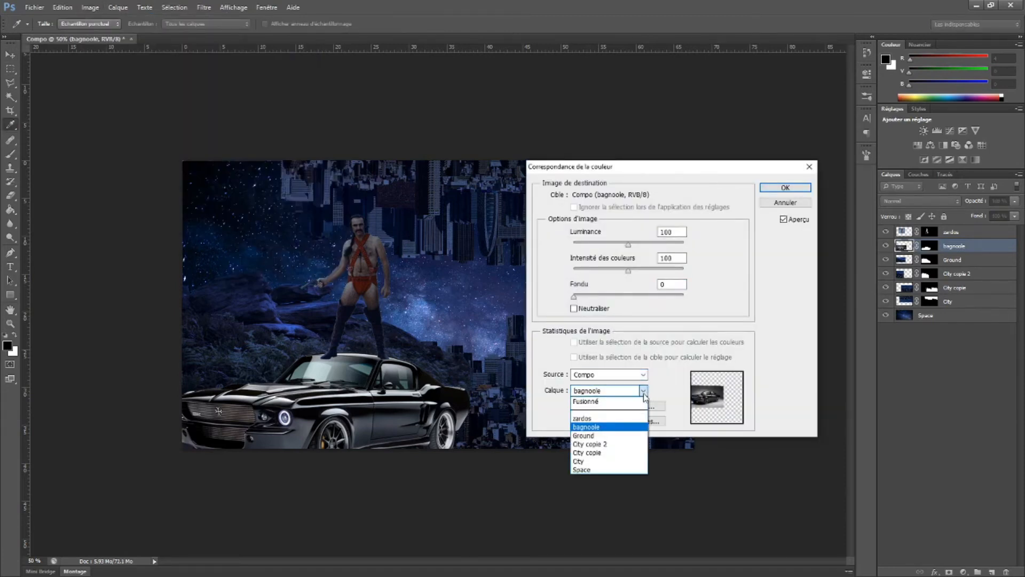
{"action": "left_click", "coordinate": [601, 470]}
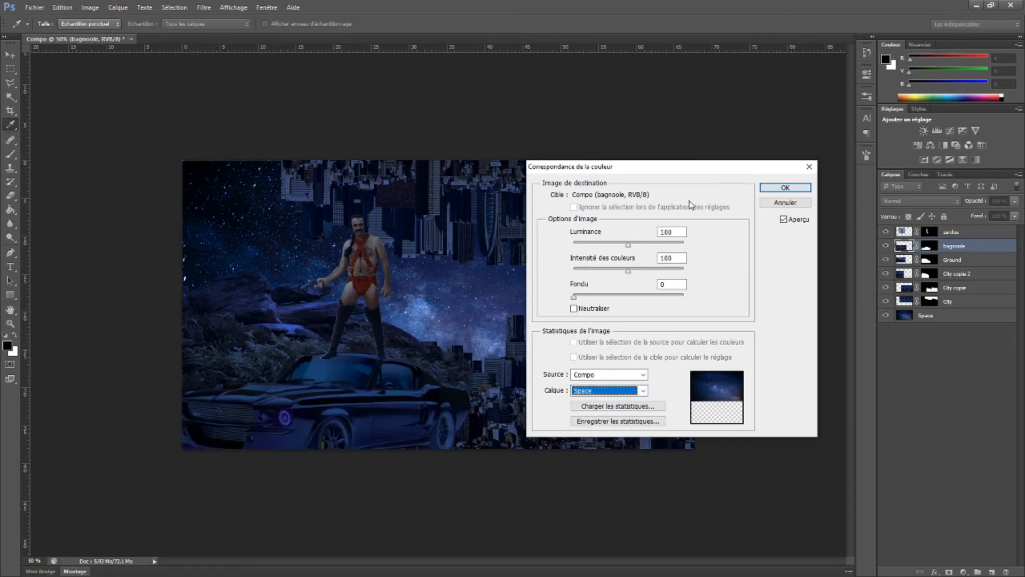
{"action": "left_click_drag", "start_coordinate": [574, 297], "coordinate": [631, 301]}
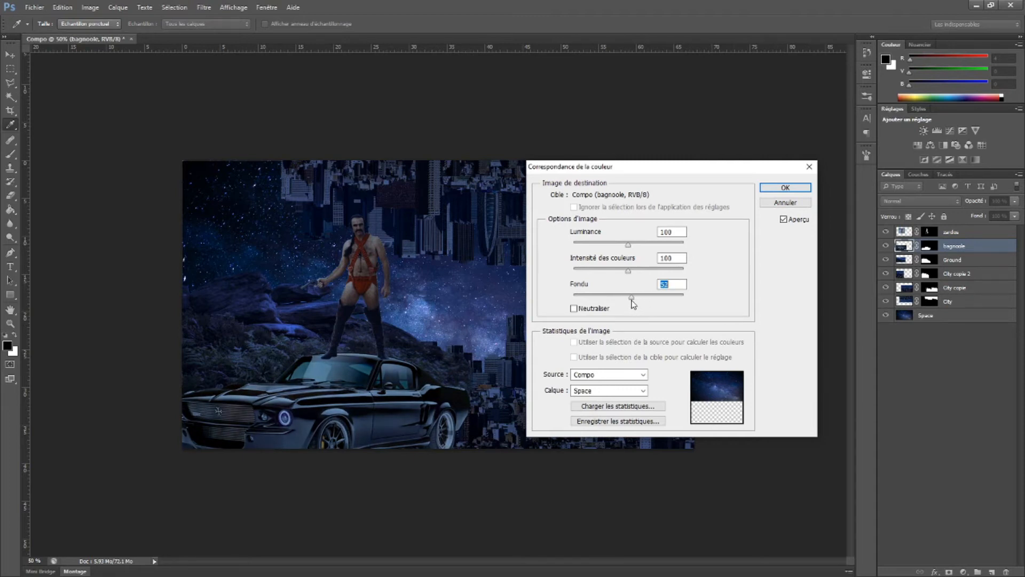
{"action": "left_click", "coordinate": [786, 188]}
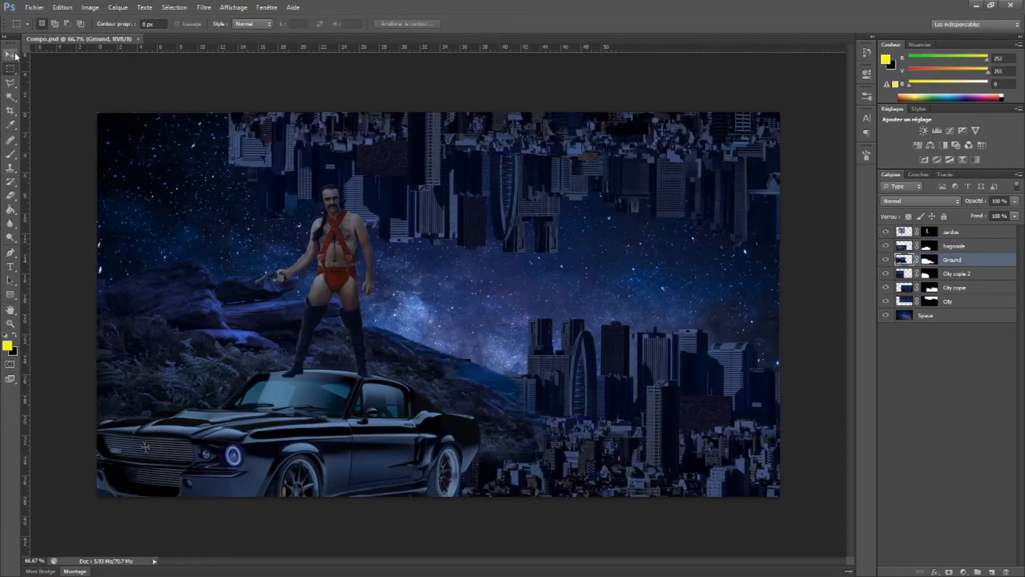
Hide every layer except Ground and apply the Ground layer's mask permanently
{"action": "left_click", "coordinate": [10, 54]}
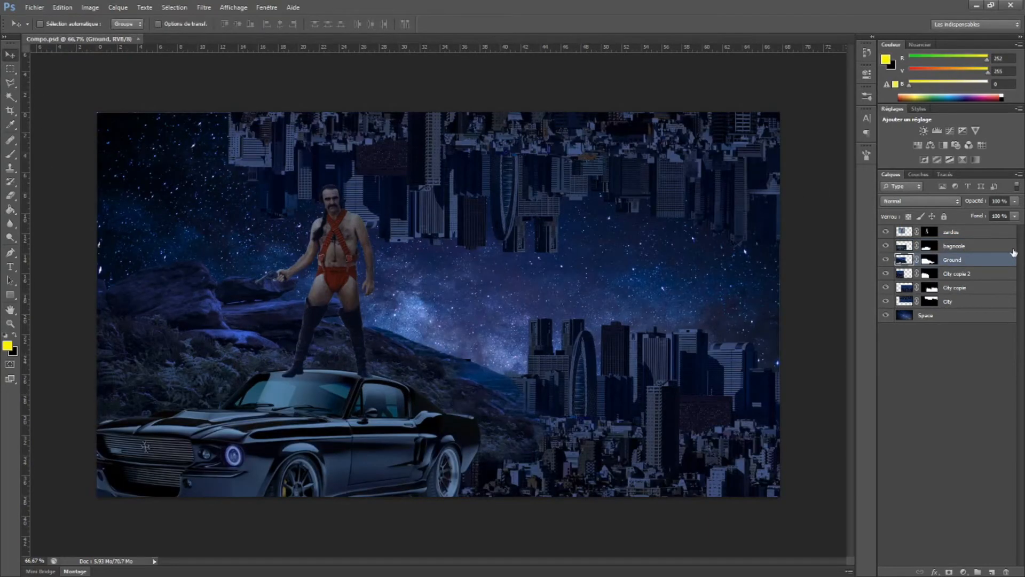
{"action": "left_click", "coordinate": [885, 261]}
{"action": "left_click", "coordinate": [885, 260]}
{"action": "left_click", "coordinate": [887, 231]}
{"action": "left_click_drag", "start_coordinate": [886, 278], "coordinate": [888, 317]}
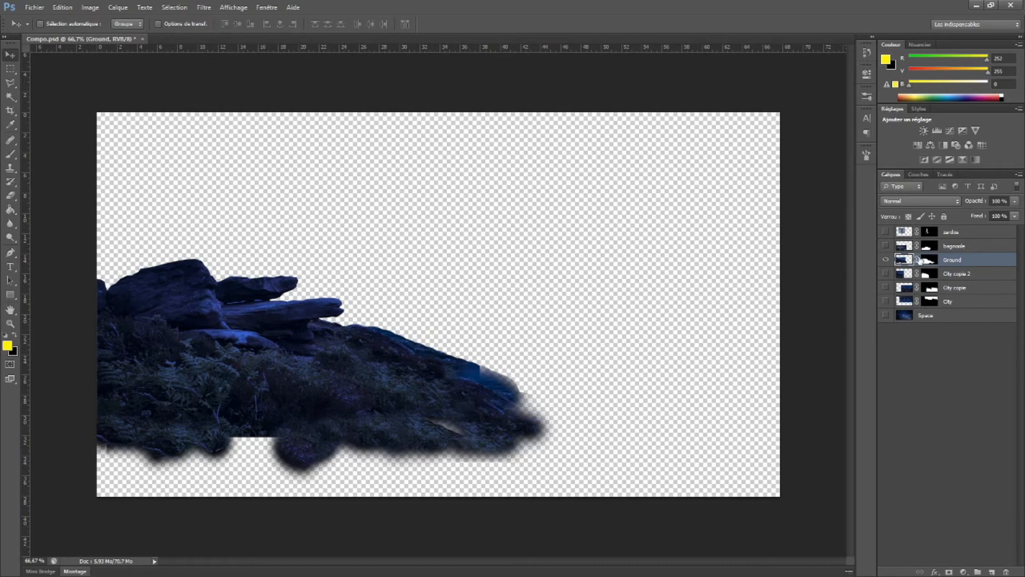
{"action": "right_click", "coordinate": [932, 262]}
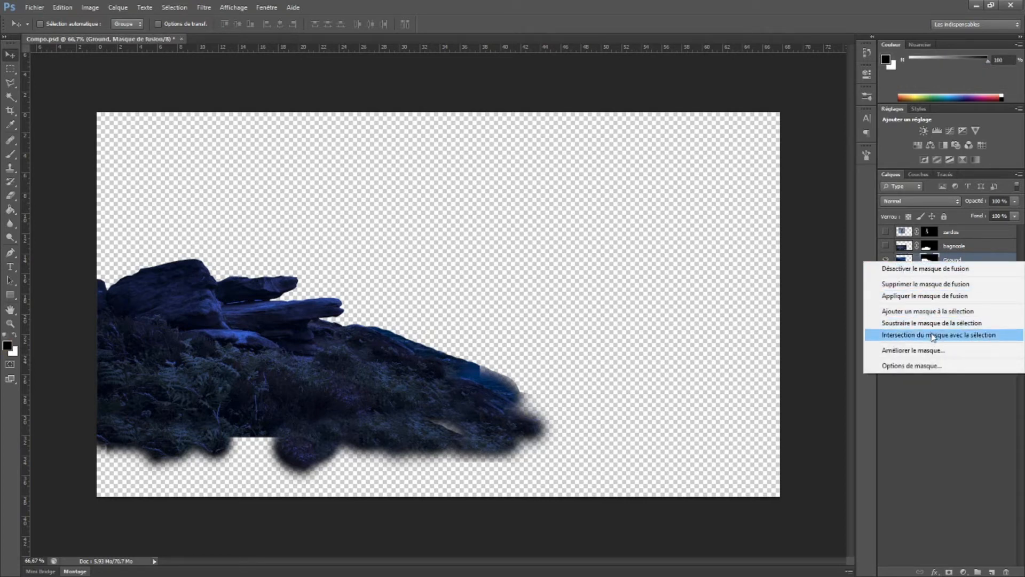
{"action": "left_click", "coordinate": [917, 295]}
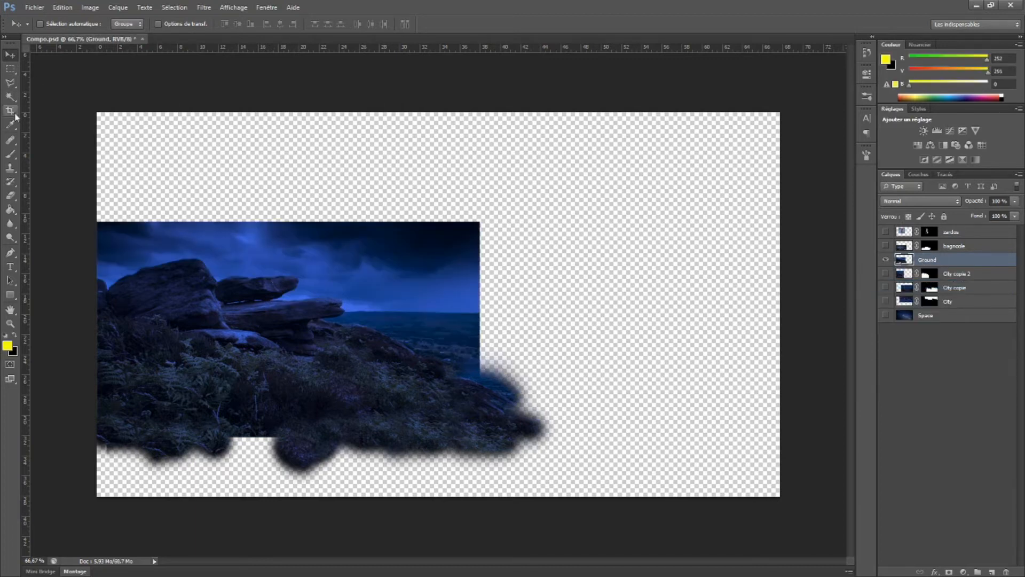
Clone vegetation with a soft Clone Stamp into the transparent notch along the Ground layer's lower edge
{"action": "left_click", "coordinate": [10, 171]}
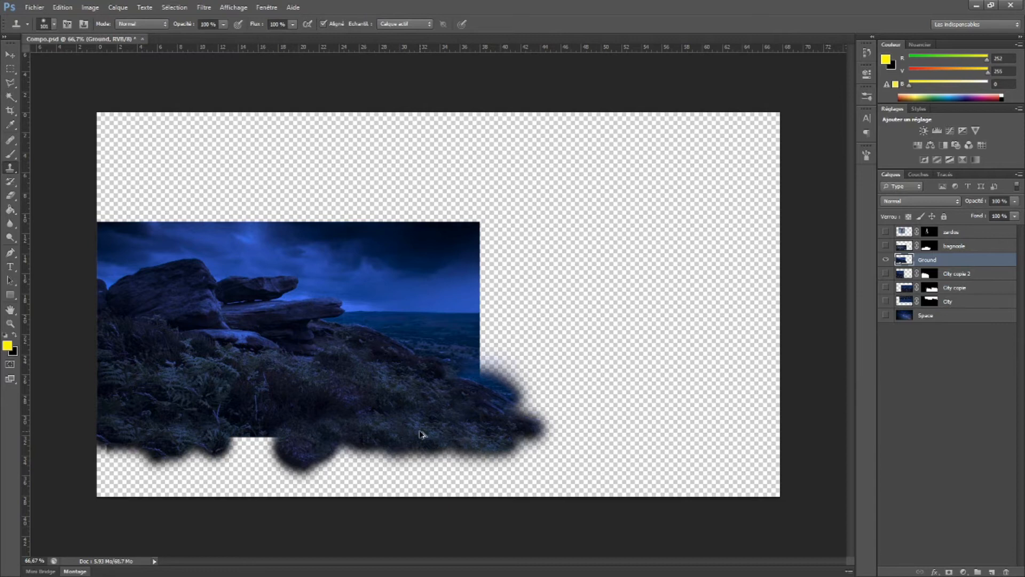
{"action": "scroll", "coordinate": [420, 434], "scroll_direction": "up", "scroll_amount": 5}
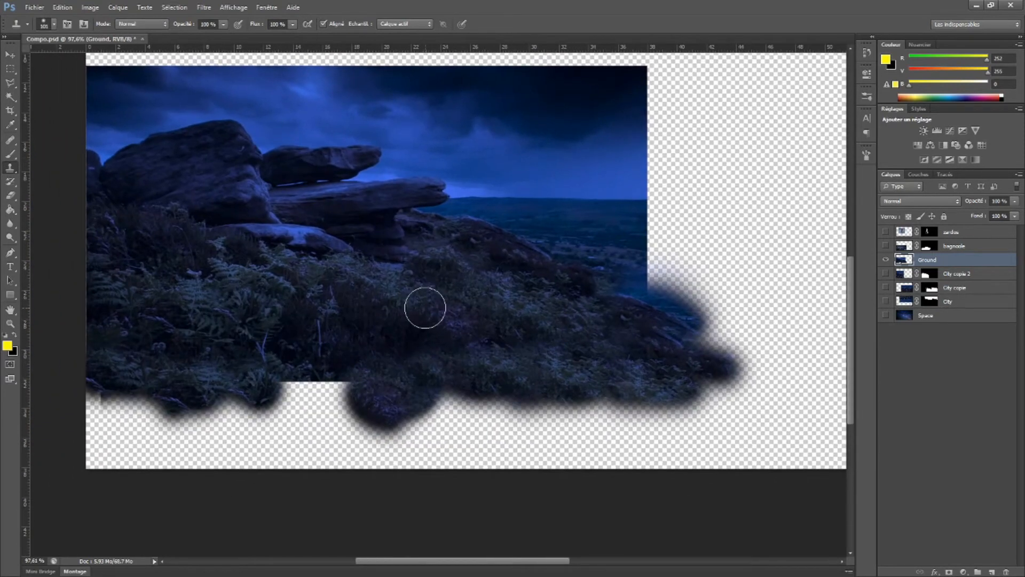
{"action": "left_click", "coordinate": [10, 170]}
{"action": "left_click", "coordinate": [59, 170]}
{"action": "right_click", "coordinate": [511, 313]}
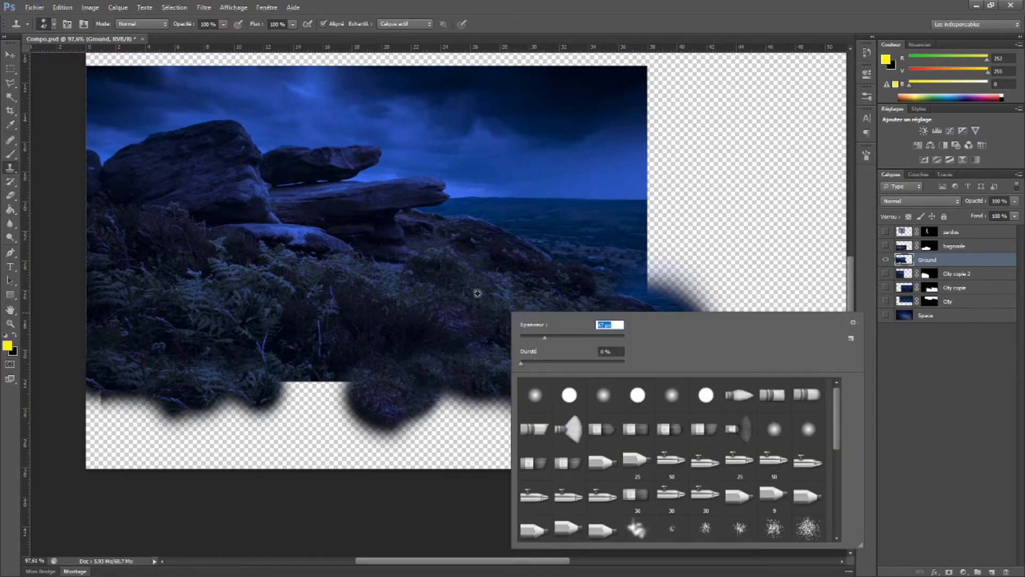
{"action": "key", "text": "Return"}
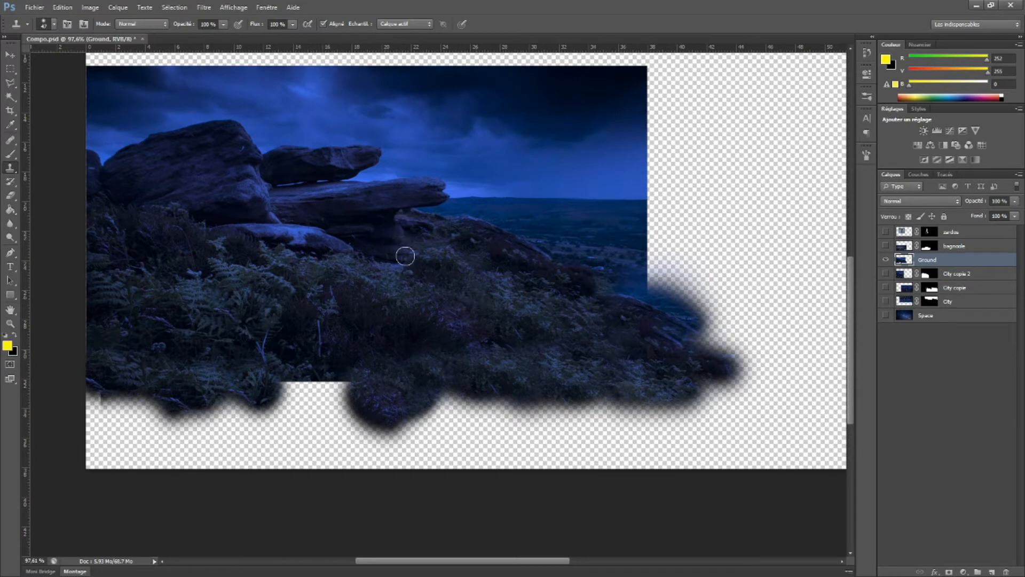
{"action": "mouse_move", "coordinate": [358, 391]}
{"action": "left_mouse_down"}
{"action": "mouse_move", "coordinate": [332, 387]}
{"action": "mouse_move", "coordinate": [328, 396]}
{"action": "mouse_move", "coordinate": [345, 398]}
{"action": "mouse_move", "coordinate": [342, 373]}
{"action": "mouse_move", "coordinate": [305, 404]}
{"action": "mouse_move", "coordinate": [308, 377]}
{"action": "mouse_move", "coordinate": [270, 396]}
{"action": "left_mouse_up"}
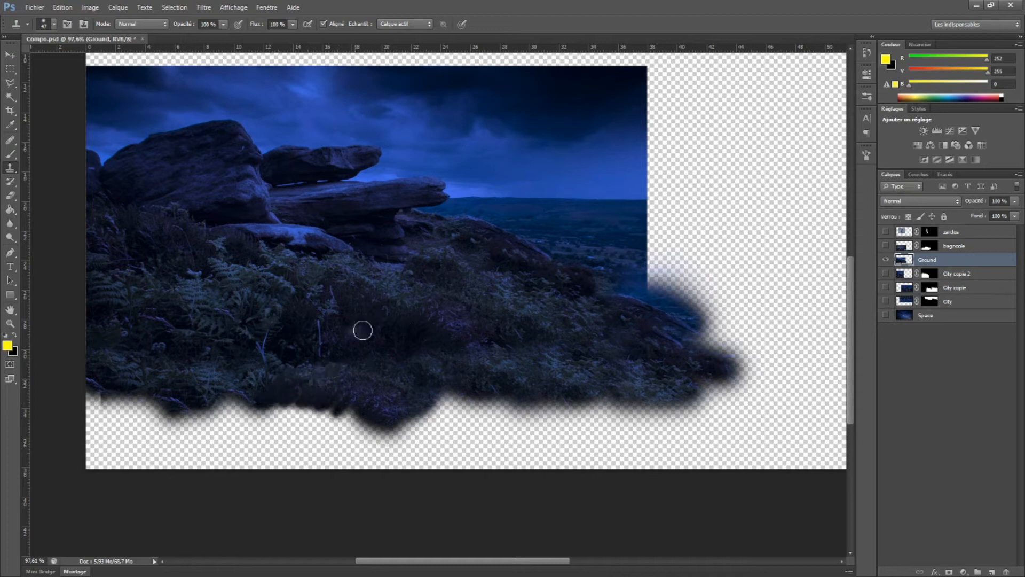
Extend the Ground vegetation down to the canvas's bottom edge by cloning, from mid-canvas across to the left border
{"action": "mouse_move", "coordinate": [373, 406]}
{"action": "left_mouse_down"}
{"action": "mouse_move", "coordinate": [336, 444]}
{"action": "mouse_move", "coordinate": [342, 418]}
{"action": "mouse_move", "coordinate": [354, 423]}
{"action": "mouse_move", "coordinate": [340, 475]}
{"action": "left_mouse_up"}
{"action": "mouse_move", "coordinate": [368, 438]}
{"action": "left_mouse_down"}
{"action": "mouse_move", "coordinate": [355, 423]}
{"action": "mouse_move", "coordinate": [363, 449]}
{"action": "left_mouse_up"}
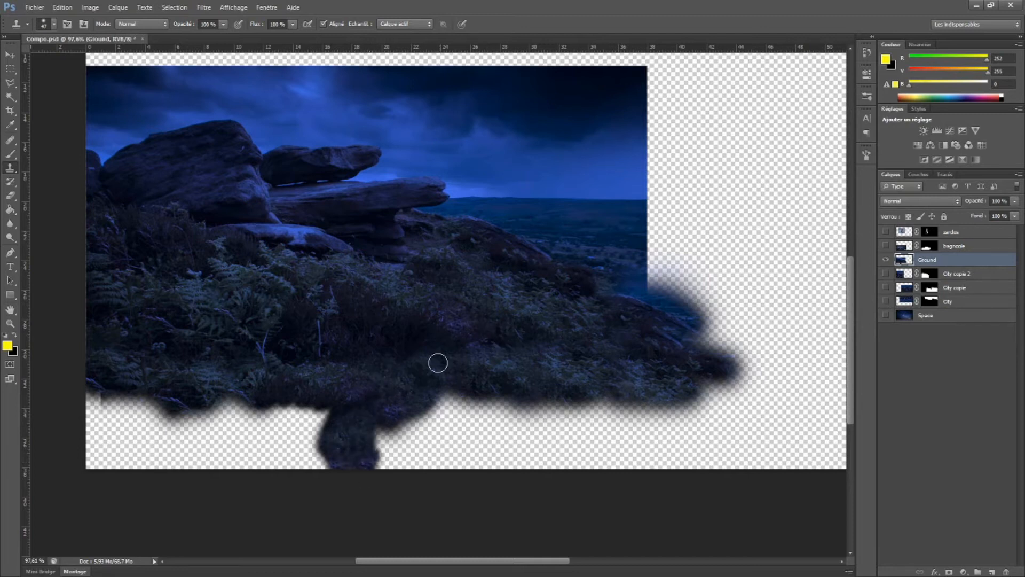
{"action": "mouse_move", "coordinate": [414, 398]}
{"action": "left_mouse_down"}
{"action": "mouse_move", "coordinate": [502, 411]}
{"action": "mouse_move", "coordinate": [480, 423]}
{"action": "mouse_move", "coordinate": [602, 392]}
{"action": "mouse_move", "coordinate": [579, 370]}
{"action": "mouse_move", "coordinate": [606, 417]}
{"action": "mouse_move", "coordinate": [499, 422]}
{"action": "mouse_move", "coordinate": [521, 433]}
{"action": "mouse_move", "coordinate": [508, 467]}
{"action": "left_mouse_up"}
{"action": "mouse_move", "coordinate": [470, 424]}
{"action": "left_mouse_down"}
{"action": "mouse_move", "coordinate": [470, 462]}
{"action": "mouse_move", "coordinate": [501, 464]}
{"action": "mouse_move", "coordinate": [392, 446]}
{"action": "mouse_move", "coordinate": [419, 438]}
{"action": "mouse_move", "coordinate": [468, 446]}
{"action": "mouse_move", "coordinate": [436, 432]}
{"action": "mouse_move", "coordinate": [383, 451]}
{"action": "left_mouse_up"}
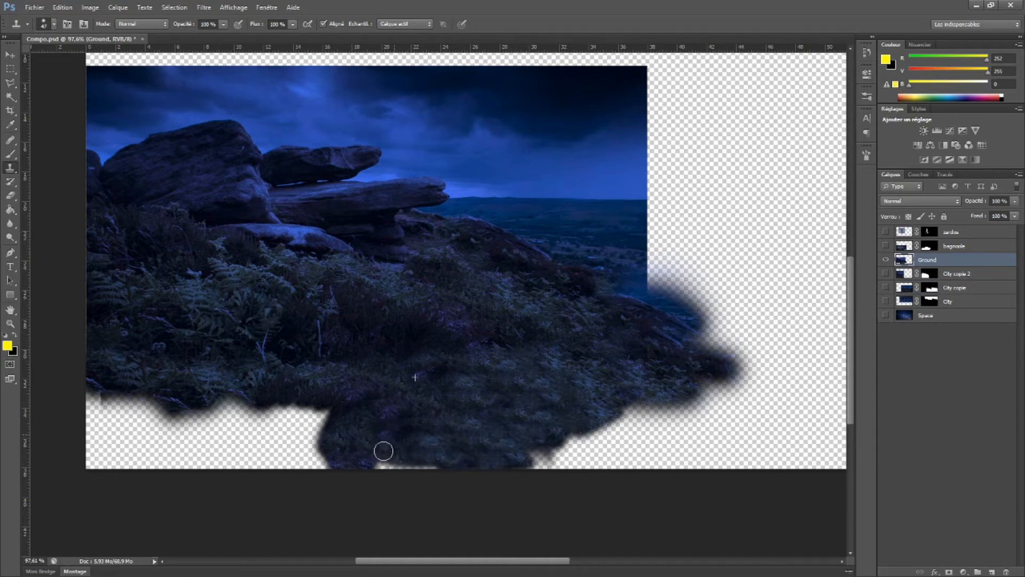
{"action": "mouse_move", "coordinate": [366, 411]}
{"action": "left_mouse_down"}
{"action": "mouse_move", "coordinate": [278, 432]}
{"action": "mouse_move", "coordinate": [330, 476]}
{"action": "mouse_move", "coordinate": [284, 425]}
{"action": "mouse_move", "coordinate": [329, 447]}
{"action": "mouse_move", "coordinate": [284, 431]}
{"action": "mouse_move", "coordinate": [293, 458]}
{"action": "mouse_move", "coordinate": [255, 429]}
{"action": "mouse_move", "coordinate": [293, 424]}
{"action": "mouse_move", "coordinate": [298, 413]}
{"action": "mouse_move", "coordinate": [269, 433]}
{"action": "mouse_move", "coordinate": [238, 398]}
{"action": "mouse_move", "coordinate": [236, 418]}
{"action": "mouse_move", "coordinate": [267, 455]}
{"action": "mouse_move", "coordinate": [238, 427]}
{"action": "mouse_move", "coordinate": [273, 458]}
{"action": "mouse_move", "coordinate": [257, 460]}
{"action": "mouse_move", "coordinate": [195, 406]}
{"action": "mouse_move", "coordinate": [233, 475]}
{"action": "mouse_move", "coordinate": [170, 422]}
{"action": "mouse_move", "coordinate": [190, 483]}
{"action": "mouse_move", "coordinate": [168, 471]}
{"action": "mouse_move", "coordinate": [163, 407]}
{"action": "mouse_move", "coordinate": [150, 408]}
{"action": "mouse_move", "coordinate": [131, 444]}
{"action": "mouse_move", "coordinate": [141, 466]}
{"action": "mouse_move", "coordinate": [135, 392]}
{"action": "mouse_move", "coordinate": [119, 414]}
{"action": "mouse_move", "coordinate": [111, 453]}
{"action": "mouse_move", "coordinate": [140, 466]}
{"action": "mouse_move", "coordinate": [124, 397]}
{"action": "mouse_move", "coordinate": [107, 393]}
{"action": "mouse_move", "coordinate": [92, 432]}
{"action": "mouse_move", "coordinate": [98, 407]}
{"action": "left_mouse_up"}
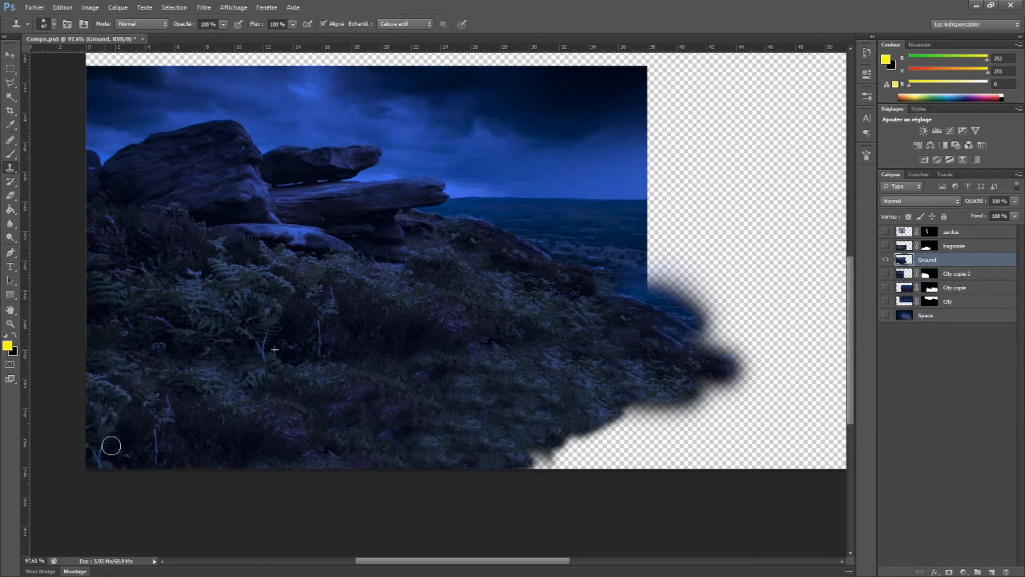
Clone the grass rightward to form a descending slope that reaches the canvas's right border
{"action": "left_click_drag", "start_coordinate": [592, 361], "coordinate": [311, 349]}
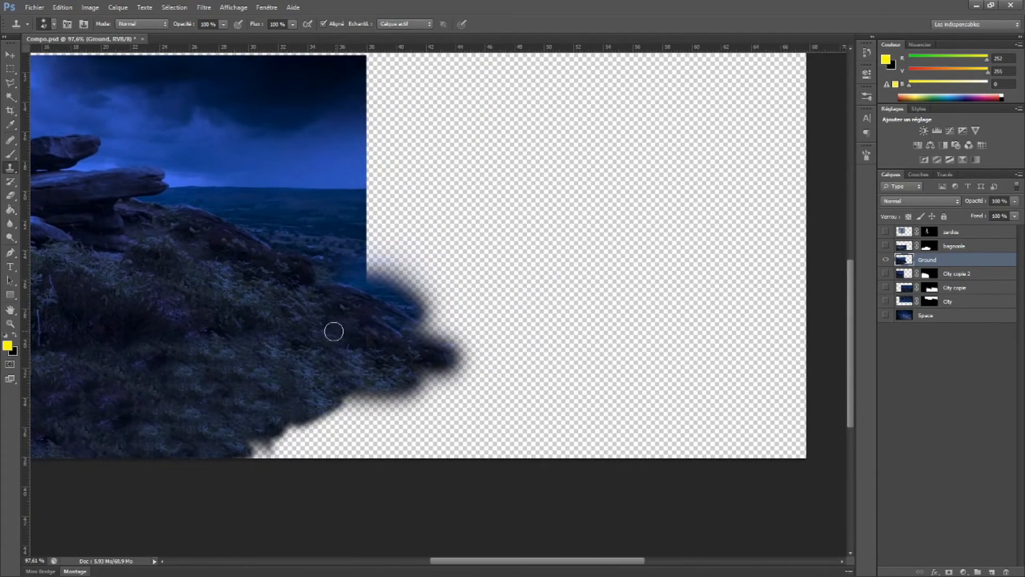
{"action": "mouse_move", "coordinate": [257, 433]}
{"action": "left_mouse_down"}
{"action": "mouse_move", "coordinate": [241, 466]}
{"action": "mouse_move", "coordinate": [321, 405]}
{"action": "mouse_move", "coordinate": [308, 452]}
{"action": "mouse_move", "coordinate": [383, 379]}
{"action": "mouse_move", "coordinate": [342, 455]}
{"action": "mouse_move", "coordinate": [390, 467]}
{"action": "mouse_move", "coordinate": [444, 376]}
{"action": "mouse_move", "coordinate": [454, 452]}
{"action": "left_mouse_up"}
{"action": "left_click", "coordinate": [225, 413], "text": "alt"}
{"action": "mouse_move", "coordinate": [446, 412]}
{"action": "left_mouse_down"}
{"action": "mouse_move", "coordinate": [461, 459]}
{"action": "mouse_move", "coordinate": [484, 380]}
{"action": "mouse_move", "coordinate": [514, 390]}
{"action": "mouse_move", "coordinate": [555, 461]}
{"action": "mouse_move", "coordinate": [559, 432]}
{"action": "mouse_move", "coordinate": [572, 436]}
{"action": "mouse_move", "coordinate": [538, 456]}
{"action": "mouse_move", "coordinate": [587, 456]}
{"action": "left_mouse_up"}
{"action": "mouse_move", "coordinate": [329, 295]}
{"action": "left_mouse_down"}
{"action": "mouse_move", "coordinate": [480, 370]}
{"action": "mouse_move", "coordinate": [319, 274]}
{"action": "left_mouse_up"}
{"action": "mouse_move", "coordinate": [379, 375]}
{"action": "left_mouse_down"}
{"action": "mouse_move", "coordinate": [394, 350]}
{"action": "mouse_move", "coordinate": [467, 375]}
{"action": "mouse_move", "coordinate": [516, 412]}
{"action": "mouse_move", "coordinate": [457, 397]}
{"action": "mouse_move", "coordinate": [589, 410]}
{"action": "mouse_move", "coordinate": [599, 445]}
{"action": "mouse_move", "coordinate": [640, 416]}
{"action": "mouse_move", "coordinate": [624, 447]}
{"action": "mouse_move", "coordinate": [577, 403]}
{"action": "mouse_move", "coordinate": [750, 443]}
{"action": "mouse_move", "coordinate": [693, 449]}
{"action": "mouse_move", "coordinate": [746, 427]}
{"action": "left_mouse_up"}
{"action": "left_click_drag", "start_coordinate": [538, 354], "coordinate": [512, 385]}
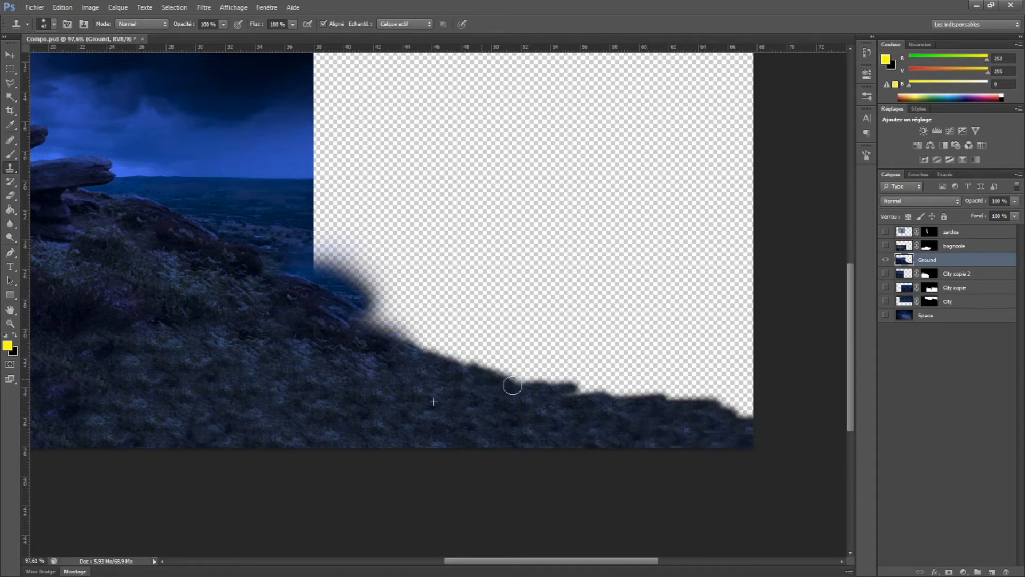
Clone varied vegetation over the repetitive slope and a rocky outcrop along its upper edge
{"action": "left_click_drag", "start_coordinate": [230, 400], "coordinate": [292, 415]}
{"action": "left_click", "coordinate": [165, 302], "text": "alt"}
{"action": "left_click_drag", "start_coordinate": [408, 403], "coordinate": [462, 426]}
{"action": "left_click_drag", "start_coordinate": [204, 333], "coordinate": [417, 311]}
{"action": "left_click", "coordinate": [375, 306], "text": "alt"}
{"action": "left_click_drag", "start_coordinate": [336, 384], "coordinate": [379, 382]}
{"action": "scroll", "coordinate": [602, 354], "scroll_direction": "up", "scroll_amount": 1}
{"action": "mouse_move", "coordinate": [753, 362]}
{"action": "left_mouse_down"}
{"action": "mouse_move", "coordinate": [556, 377]}
{"action": "mouse_move", "coordinate": [611, 428]}
{"action": "left_mouse_up"}
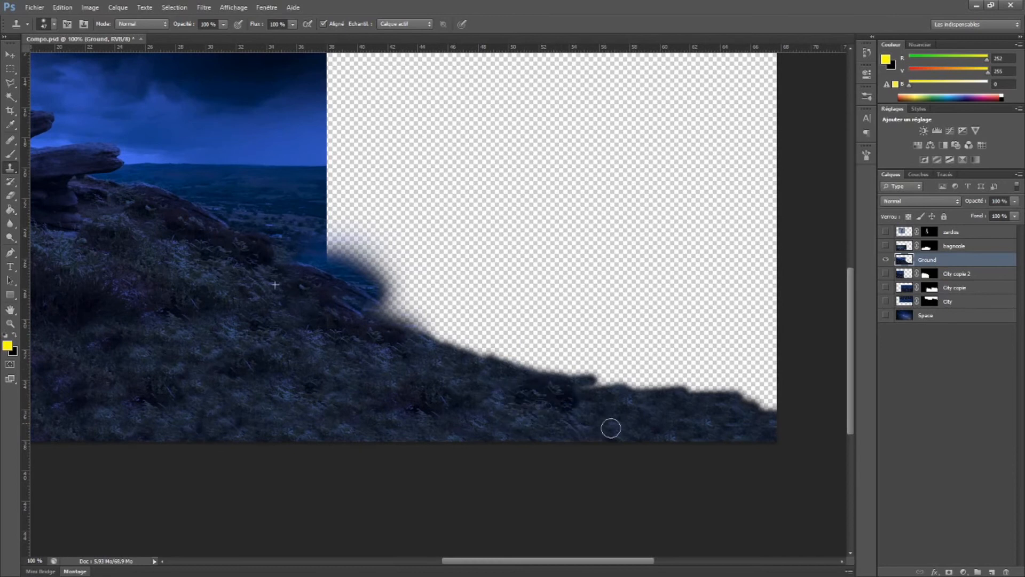
{"action": "mouse_move", "coordinate": [424, 334]}
{"action": "left_mouse_down"}
{"action": "mouse_move", "coordinate": [472, 347]}
{"action": "mouse_move", "coordinate": [391, 323]}
{"action": "mouse_move", "coordinate": [427, 321]}
{"action": "mouse_move", "coordinate": [362, 293]}
{"action": "mouse_move", "coordinate": [412, 306]}
{"action": "mouse_move", "coordinate": [498, 289]}
{"action": "mouse_move", "coordinate": [522, 363]}
{"action": "mouse_move", "coordinate": [569, 382]}
{"action": "left_mouse_up"}
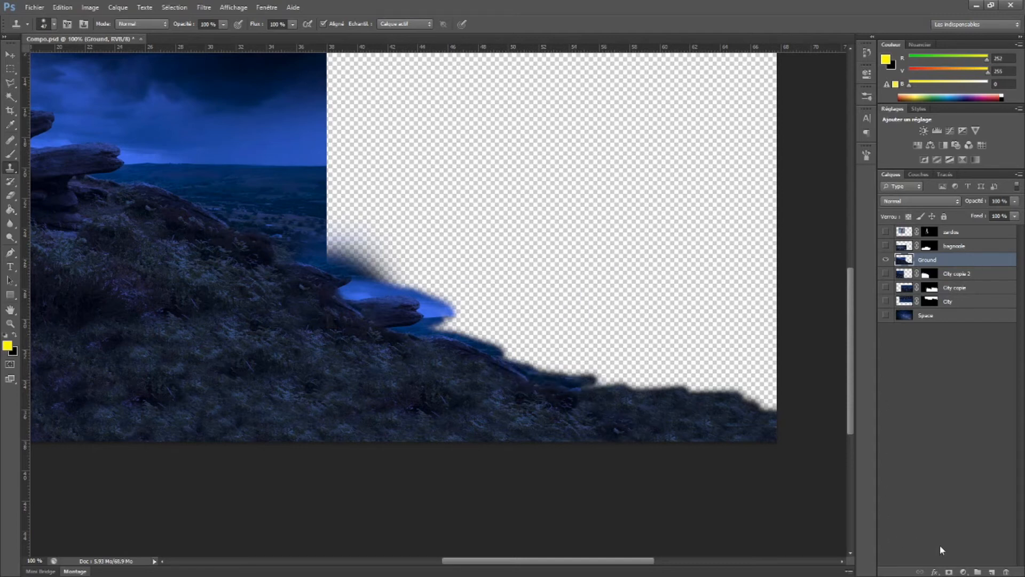
Add a new mask to the Ground layer and roughly paint out part of the sky above the hillside
{"action": "left_click", "coordinate": [949, 572]}
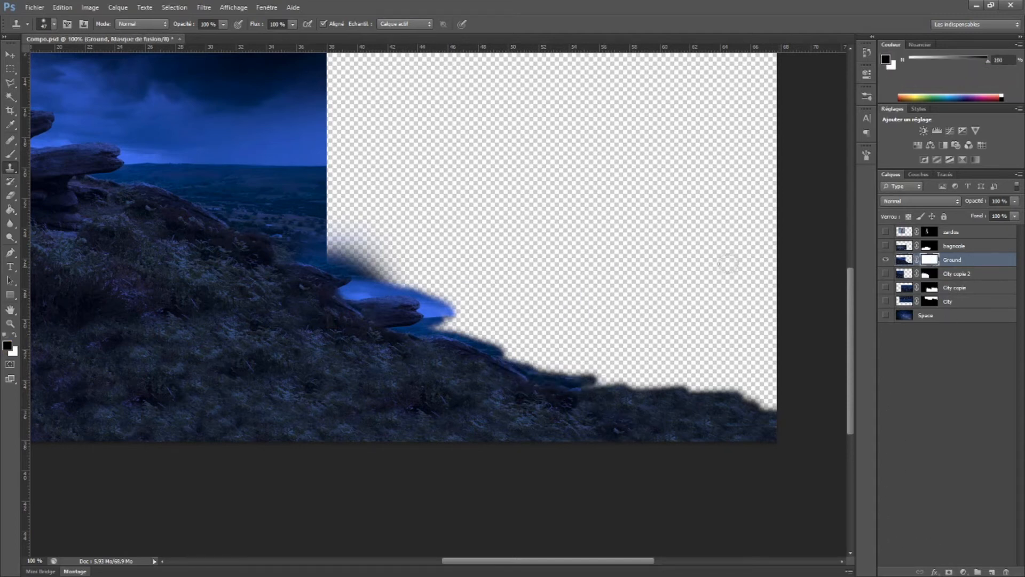
{"action": "key", "text": "b"}
{"action": "right_click", "coordinate": [282, 181]}
{"action": "left_click_drag", "start_coordinate": [283, 160], "coordinate": [328, 188]}
{"action": "mouse_move", "coordinate": [214, 187]}
{"action": "left_mouse_down"}
{"action": "mouse_move", "coordinate": [251, 216]}
{"action": "mouse_move", "coordinate": [241, 224]}
{"action": "mouse_move", "coordinate": [284, 241]}
{"action": "mouse_move", "coordinate": [274, 279]}
{"action": "mouse_move", "coordinate": [354, 348]}
{"action": "mouse_move", "coordinate": [319, 354]}
{"action": "left_mouse_up"}
{"action": "scroll", "coordinate": [368, 219], "scroll_direction": "up", "scroll_amount": 5}
{"action": "key", "text": "x"}
{"action": "key", "text": "x"}
Mask out the sea and sky along the hillside's upper contour with a small 12 px brush
{"action": "right_click", "coordinate": [366, 335]}
{"action": "left_click_drag", "start_coordinate": [396, 346], "coordinate": [389, 346]}
{"action": "left_click", "coordinate": [280, 351]}
{"action": "mouse_move", "coordinate": [302, 359]}
{"action": "left_mouse_down"}
{"action": "mouse_move", "coordinate": [281, 347]}
{"action": "mouse_move", "coordinate": [340, 337]}
{"action": "mouse_move", "coordinate": [306, 316]}
{"action": "mouse_move", "coordinate": [360, 331]}
{"action": "left_mouse_up"}
{"action": "left_click_drag", "start_coordinate": [255, 287], "coordinate": [358, 330]}
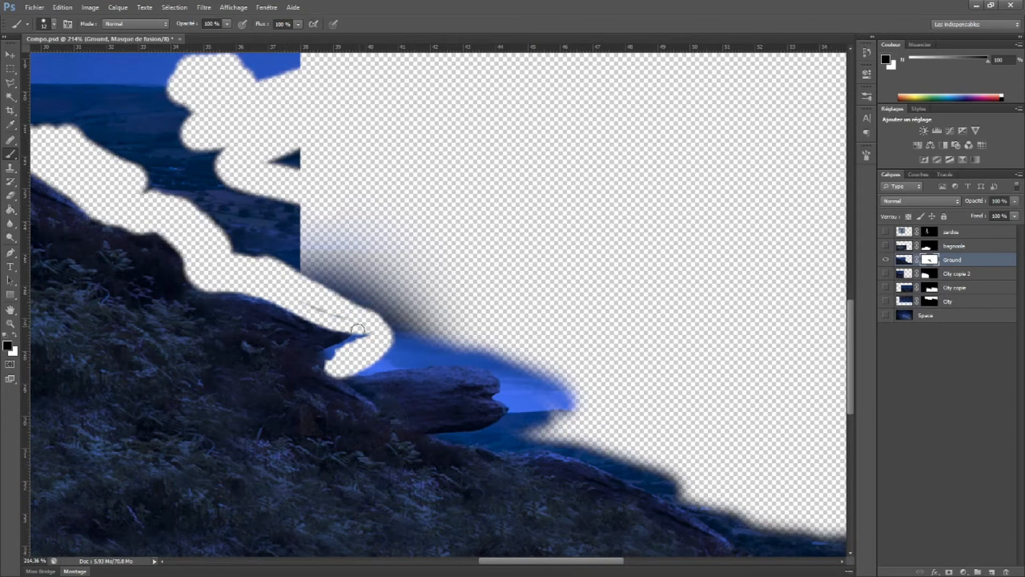
Mask around the cloned outcrop and along the slope's crest down to the canvas's right border
{"action": "mouse_move", "coordinate": [363, 367]}
{"action": "left_mouse_down"}
{"action": "mouse_move", "coordinate": [492, 360]}
{"action": "mouse_move", "coordinate": [398, 351]}
{"action": "mouse_move", "coordinate": [425, 332]}
{"action": "left_mouse_up"}
{"action": "mouse_move", "coordinate": [542, 368]}
{"action": "left_mouse_down"}
{"action": "mouse_move", "coordinate": [494, 377]}
{"action": "mouse_move", "coordinate": [501, 409]}
{"action": "mouse_move", "coordinate": [534, 443]}
{"action": "mouse_move", "coordinate": [563, 440]}
{"action": "mouse_move", "coordinate": [522, 407]}
{"action": "mouse_move", "coordinate": [574, 381]}
{"action": "left_mouse_up"}
{"action": "key", "text": "x"}
{"action": "left_click_drag", "start_coordinate": [841, 461], "coordinate": [547, 327]}
{"action": "mouse_move", "coordinate": [263, 304]}
{"action": "left_mouse_down"}
{"action": "mouse_move", "coordinate": [515, 419]}
{"action": "mouse_move", "coordinate": [562, 419]}
{"action": "mouse_move", "coordinate": [364, 323]}
{"action": "mouse_move", "coordinate": [560, 422]}
{"action": "mouse_move", "coordinate": [831, 441]}
{"action": "left_mouse_up"}
{"action": "left_click_drag", "start_coordinate": [779, 397], "coordinate": [463, 293]}
{"action": "mouse_move", "coordinate": [519, 337]}
{"action": "left_mouse_down"}
{"action": "mouse_move", "coordinate": [562, 338]}
{"action": "mouse_move", "coordinate": [667, 375]}
{"action": "mouse_move", "coordinate": [604, 343]}
{"action": "mouse_move", "coordinate": [251, 291]}
{"action": "left_mouse_up"}
Retouch the grass on the lower slope of the Ground layer's image with the Healing Brush
{"action": "left_click", "coordinate": [10, 140]}
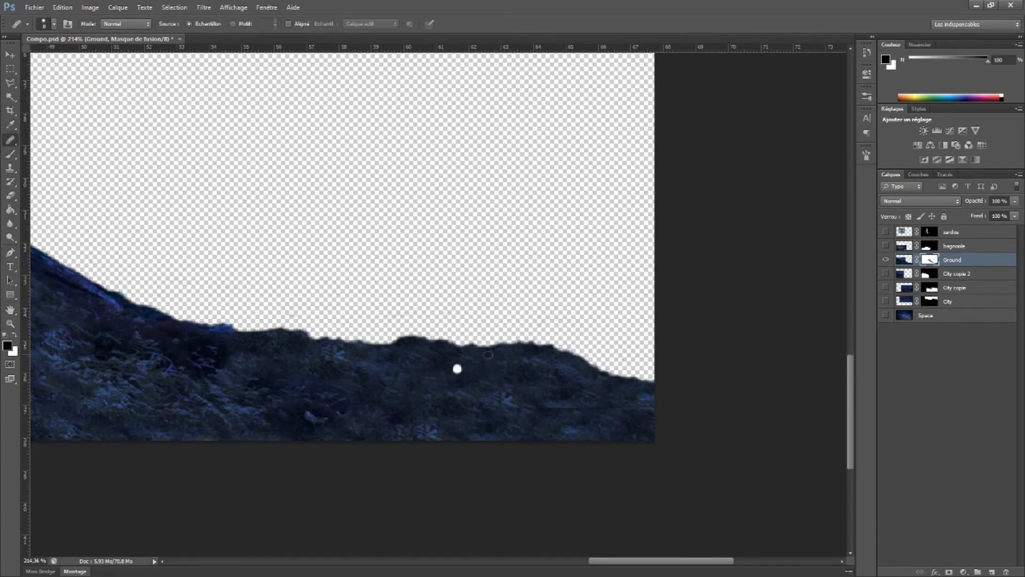
{"action": "key", "text": "ctrl+2"}
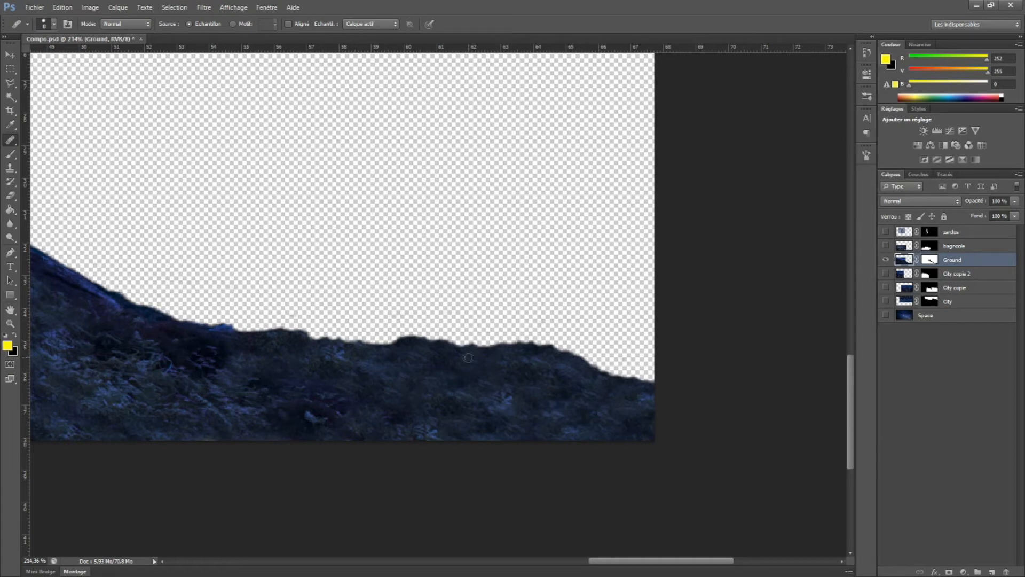
{"action": "left_click_drag", "start_coordinate": [214, 410], "coordinate": [566, 459]}
{"action": "left_click_drag", "start_coordinate": [80, 176], "coordinate": [329, 352]}
{"action": "key", "text": "b"}
{"action": "left_click_drag", "start_coordinate": [341, 203], "coordinate": [451, 164]}
{"action": "key", "text": "ctrl+z"}
{"action": "key", "text": "d"}
{"action": "mouse_move", "coordinate": [323, 246]}
{"action": "left_mouse_down"}
{"action": "mouse_move", "coordinate": [361, 236]}
{"action": "mouse_move", "coordinate": [323, 249]}
{"action": "mouse_move", "coordinate": [460, 254]}
{"action": "mouse_move", "coordinate": [449, 303]}
{"action": "mouse_move", "coordinate": [569, 328]}
{"action": "mouse_move", "coordinate": [591, 363]}
{"action": "mouse_move", "coordinate": [551, 393]}
{"action": "left_mouse_up"}
{"action": "key", "text": "ctrl+z"}
Mask out the narrow sky gaps beneath the overhanging rock on the Ground layer with a very fine brush
{"action": "left_click", "coordinate": [930, 259]}
{"action": "left_click_drag", "start_coordinate": [395, 265], "coordinate": [567, 342]}
{"action": "mouse_move", "coordinate": [461, 75]}
{"action": "left_mouse_down"}
{"action": "mouse_move", "coordinate": [570, 142]}
{"action": "mouse_move", "coordinate": [748, 171]}
{"action": "left_mouse_up"}
{"action": "left_click_drag", "start_coordinate": [260, 194], "coordinate": [487, 242]}
{"action": "scroll", "coordinate": [482, 396], "scroll_direction": "up", "scroll_amount": 3}
{"action": "scroll", "coordinate": [462, 402], "scroll_direction": "up", "scroll_amount": 6}
{"action": "scroll", "coordinate": [425, 394], "scroll_direction": "down", "scroll_amount": 1}
{"action": "right_click", "coordinate": [408, 323]}
{"action": "left_click", "coordinate": [426, 349]}
{"action": "left_click", "coordinate": [358, 367]}
{"action": "left_click_drag", "start_coordinate": [357, 366], "coordinate": [497, 344]}
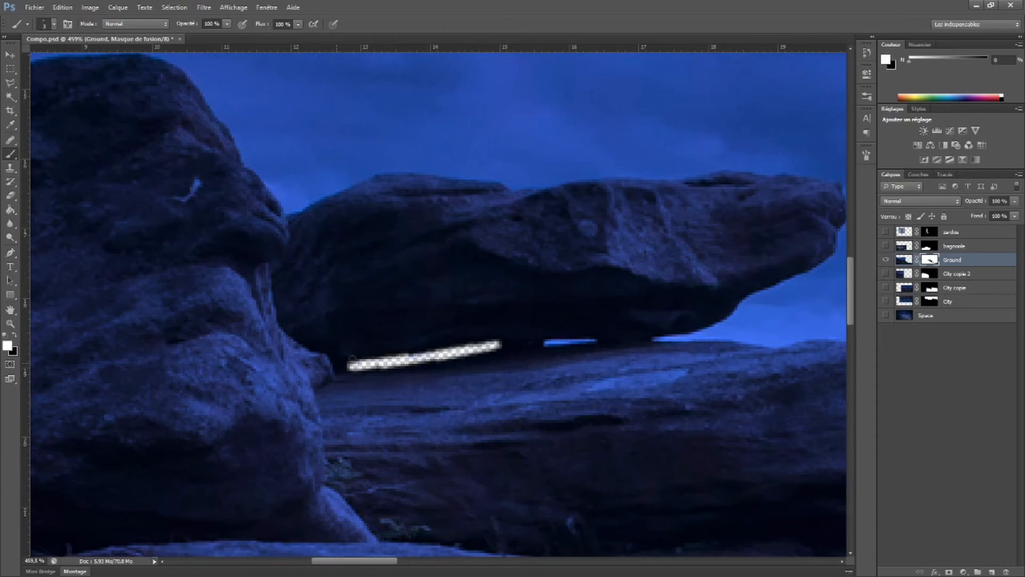
{"action": "left_click_drag", "start_coordinate": [598, 339], "coordinate": [351, 368]}
{"action": "key", "text": "x"}
{"action": "left_click_drag", "start_coordinate": [473, 355], "coordinate": [554, 336]}
Mask the sky around the stacked rocks' outer contours with the fine brush
{"action": "mouse_move", "coordinate": [612, 297]}
{"action": "left_mouse_down"}
{"action": "mouse_move", "coordinate": [526, 362]}
{"action": "mouse_move", "coordinate": [598, 326]}
{"action": "mouse_move", "coordinate": [577, 347]}
{"action": "mouse_move", "coordinate": [589, 343]}
{"action": "mouse_move", "coordinate": [298, 320]}
{"action": "left_mouse_up"}
{"action": "mouse_move", "coordinate": [341, 322]}
{"action": "left_mouse_down"}
{"action": "mouse_move", "coordinate": [538, 307]}
{"action": "mouse_move", "coordinate": [681, 317]}
{"action": "mouse_move", "coordinate": [689, 422]}
{"action": "left_mouse_up"}
{"action": "mouse_move", "coordinate": [689, 422]}
{"action": "left_mouse_down"}
{"action": "mouse_move", "coordinate": [639, 259]}
{"action": "mouse_move", "coordinate": [527, 297]}
{"action": "mouse_move", "coordinate": [548, 308]}
{"action": "mouse_move", "coordinate": [644, 290]}
{"action": "left_mouse_up"}
{"action": "left_click_drag", "start_coordinate": [679, 293], "coordinate": [563, 213]}
{"action": "mouse_move", "coordinate": [464, 233]}
{"action": "left_mouse_down"}
{"action": "mouse_move", "coordinate": [556, 253]}
{"action": "mouse_move", "coordinate": [653, 243]}
{"action": "left_mouse_up"}
{"action": "mouse_move", "coordinate": [689, 248]}
{"action": "left_mouse_down"}
{"action": "mouse_move", "coordinate": [318, 227]}
{"action": "mouse_move", "coordinate": [700, 460]}
{"action": "left_mouse_up"}
{"action": "mouse_move", "coordinate": [700, 460]}
{"action": "left_mouse_down"}
{"action": "mouse_move", "coordinate": [386, 295]}
{"action": "mouse_move", "coordinate": [460, 320]}
{"action": "mouse_move", "coordinate": [587, 438]}
{"action": "left_mouse_up"}
{"action": "mouse_move", "coordinate": [796, 471]}
{"action": "left_mouse_down"}
{"action": "mouse_move", "coordinate": [503, 368]}
{"action": "mouse_move", "coordinate": [444, 286]}
{"action": "left_mouse_up"}
Refine the Ground mask along the pointed outcrop and the hillside contour leading up from it
{"action": "left_click_drag", "start_coordinate": [519, 339], "coordinate": [462, 372]}
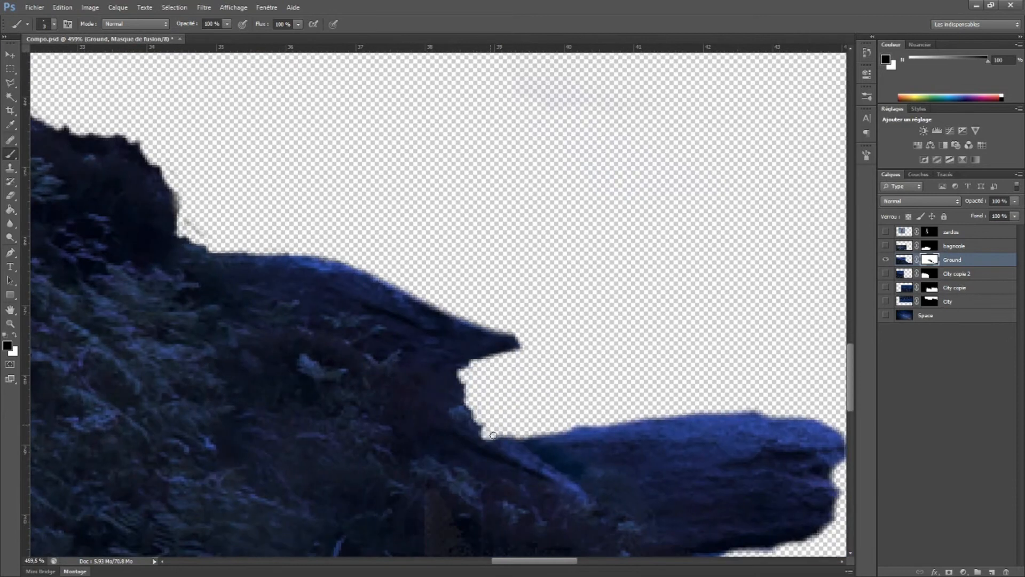
{"action": "left_click_drag", "start_coordinate": [494, 435], "coordinate": [156, 226]}
{"action": "left_click_drag", "start_coordinate": [388, 342], "coordinate": [358, 329]}
{"action": "mouse_move", "coordinate": [107, 133]}
{"action": "left_mouse_down"}
{"action": "mouse_move", "coordinate": [476, 287]}
{"action": "mouse_move", "coordinate": [611, 545]}
{"action": "left_mouse_up"}
Enlarge the brush and mask out the sky and distant landscape above the hillside
{"action": "right_click", "coordinate": [476, 286]}
{"action": "left_click_drag", "start_coordinate": [490, 314], "coordinate": [503, 314]}
{"action": "mouse_move", "coordinate": [420, 320]}
{"action": "left_mouse_down"}
{"action": "mouse_move", "coordinate": [365, 375]}
{"action": "mouse_move", "coordinate": [632, 414]}
{"action": "mouse_move", "coordinate": [438, 247]}
{"action": "mouse_move", "coordinate": [355, 230]}
{"action": "left_mouse_up"}
{"action": "mouse_move", "coordinate": [221, 152]}
{"action": "left_mouse_down"}
{"action": "mouse_move", "coordinate": [472, 256]}
{"action": "mouse_move", "coordinate": [511, 287]}
{"action": "left_mouse_up"}
{"action": "mouse_move", "coordinate": [593, 316]}
{"action": "left_mouse_down"}
{"action": "mouse_move", "coordinate": [348, 350]}
{"action": "mouse_move", "coordinate": [668, 268]}
{"action": "mouse_move", "coordinate": [251, 214]}
{"action": "left_mouse_up"}
{"action": "left_click_drag", "start_coordinate": [382, 224], "coordinate": [609, 257]}
{"action": "left_click_drag", "start_coordinate": [822, 352], "coordinate": [473, 289]}
{"action": "left_click_drag", "start_coordinate": [257, 320], "coordinate": [438, 425]}
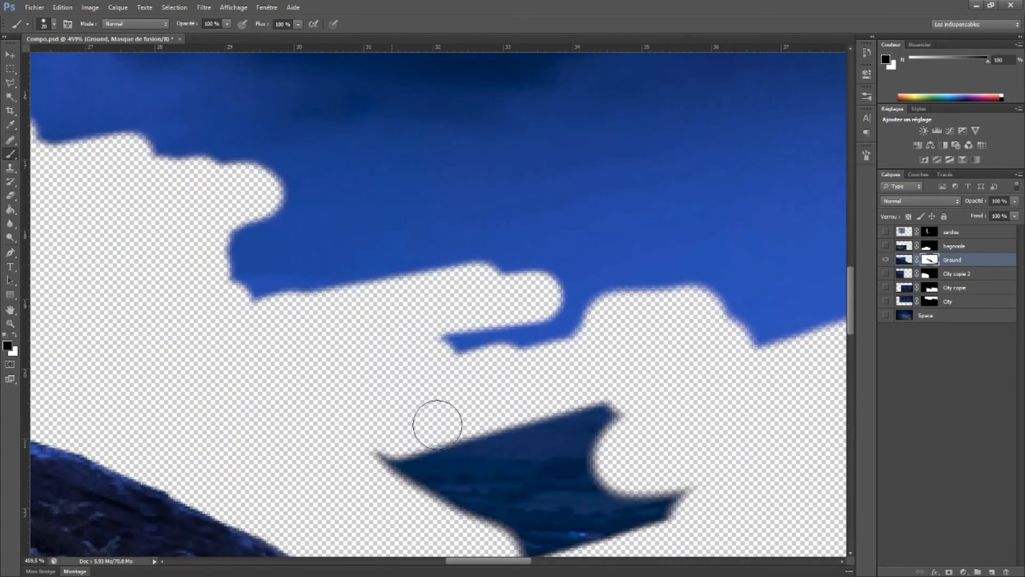
{"action": "left_click_drag", "start_coordinate": [822, 235], "coordinate": [484, 351]}
Adjust the brush size and continue masking the sky near the upper rocks
{"action": "scroll", "coordinate": [505, 393], "scroll_direction": "down", "scroll_amount": 5}
{"action": "right_click", "coordinate": [322, 267]}
{"action": "left_click_drag", "start_coordinate": [347, 293], "coordinate": [364, 293]}
{"action": "mouse_move", "coordinate": [385, 213]}
{"action": "left_mouse_down"}
{"action": "mouse_move", "coordinate": [321, 421]}
{"action": "mouse_move", "coordinate": [248, 196]}
{"action": "left_mouse_up"}
{"action": "mouse_move", "coordinate": [172, 197]}
{"action": "left_mouse_down"}
{"action": "mouse_move", "coordinate": [599, 269]}
{"action": "mouse_move", "coordinate": [323, 273]}
{"action": "left_mouse_up"}
{"action": "right_click", "coordinate": [291, 342]}
{"action": "left_click_drag", "start_coordinate": [331, 366], "coordinate": [312, 366]}
Trace the rock edges on the Ground mask with a fine brush and restore any over-masked parts
{"action": "scroll", "coordinate": [313, 416], "scroll_direction": "up", "scroll_amount": 5}
{"action": "right_click", "coordinate": [417, 341]}
{"action": "left_click", "coordinate": [429, 366]}
{"action": "left_click", "coordinate": [337, 319]}
{"action": "mouse_move", "coordinate": [137, 410]}
{"action": "left_mouse_down"}
{"action": "mouse_move", "coordinate": [366, 393]}
{"action": "mouse_move", "coordinate": [486, 441]}
{"action": "left_mouse_up"}
{"action": "left_click_drag", "start_coordinate": [214, 347], "coordinate": [620, 315]}
{"action": "mouse_move", "coordinate": [270, 411]}
{"action": "left_mouse_down"}
{"action": "mouse_move", "coordinate": [313, 384]}
{"action": "mouse_move", "coordinate": [526, 374]}
{"action": "left_mouse_up"}
{"action": "left_click_drag", "start_coordinate": [259, 316], "coordinate": [582, 360]}
{"action": "mouse_move", "coordinate": [422, 282]}
{"action": "left_mouse_down"}
{"action": "mouse_move", "coordinate": [573, 418]}
{"action": "mouse_move", "coordinate": [131, 333]}
{"action": "mouse_move", "coordinate": [475, 280]}
{"action": "left_mouse_up"}
{"action": "left_click_drag", "start_coordinate": [464, 278], "coordinate": [232, 366]}
{"action": "left_click_drag", "start_coordinate": [232, 366], "coordinate": [372, 276]}
{"action": "left_click_drag", "start_coordinate": [372, 277], "coordinate": [272, 350]}
{"action": "key", "text": "x"}
{"action": "left_click_drag", "start_coordinate": [276, 391], "coordinate": [303, 354]}
{"action": "left_click_drag", "start_coordinate": [241, 346], "coordinate": [249, 382]}
{"action": "key", "text": "x"}
Mask out the remaining sky above the rocks, enlarging the brush for the open areas
{"action": "mouse_move", "coordinate": [161, 278]}
{"action": "left_mouse_down"}
{"action": "mouse_move", "coordinate": [476, 213]}
{"action": "mouse_move", "coordinate": [566, 168]}
{"action": "left_mouse_up"}
{"action": "left_click_drag", "start_coordinate": [566, 168], "coordinate": [209, 268]}
{"action": "mouse_move", "coordinate": [209, 268]}
{"action": "left_mouse_down"}
{"action": "mouse_move", "coordinate": [730, 192]}
{"action": "mouse_move", "coordinate": [313, 226]}
{"action": "left_mouse_up"}
{"action": "mouse_move", "coordinate": [170, 179]}
{"action": "left_mouse_down"}
{"action": "mouse_move", "coordinate": [286, 355]}
{"action": "mouse_move", "coordinate": [609, 382]}
{"action": "mouse_move", "coordinate": [789, 373]}
{"action": "left_mouse_up"}
{"action": "scroll", "coordinate": [394, 199], "scroll_direction": "down", "scroll_amount": 6}
{"action": "key", "text": "]"}
{"action": "key", "text": "]"}
{"action": "key", "text": "]"}
{"action": "key", "text": "]"}
{"action": "key", "text": "]"}
{"action": "key", "text": "]"}
{"action": "key", "text": "]"}
{"action": "mouse_move", "coordinate": [261, 171]}
{"action": "left_mouse_down"}
{"action": "mouse_move", "coordinate": [268, 193]}
{"action": "mouse_move", "coordinate": [473, 245]}
{"action": "mouse_move", "coordinate": [641, 236]}
{"action": "left_mouse_up"}
{"action": "left_click_drag", "start_coordinate": [78, 130], "coordinate": [494, 221]}
{"action": "left_click_drag", "start_coordinate": [604, 269], "coordinate": [439, 327]}
{"action": "scroll", "coordinate": [502, 448], "scroll_direction": "up", "scroll_amount": 8}
{"action": "scroll", "coordinate": [357, 208], "scroll_direction": "down", "scroll_amount": 4}
Reduce the brush and clean up the mask in the notch between the boulders at the canvas's left border
{"action": "key", "text": "["}
{"action": "key", "text": "["}
{"action": "key", "text": "["}
{"action": "key", "text": "["}
{"action": "key", "text": "["}
{"action": "key", "text": "["}
{"action": "key", "text": "["}
{"action": "right_click", "coordinate": [366, 205]}
{"action": "mouse_move", "coordinate": [361, 195]}
{"action": "left_mouse_down"}
{"action": "mouse_move", "coordinate": [344, 234]}
{"action": "mouse_move", "coordinate": [353, 251]}
{"action": "left_mouse_up"}
{"action": "key", "text": "x"}
Switch from the mask to the Ground layer's image and show all the hidden layers again
{"action": "left_click", "coordinate": [904, 259]}
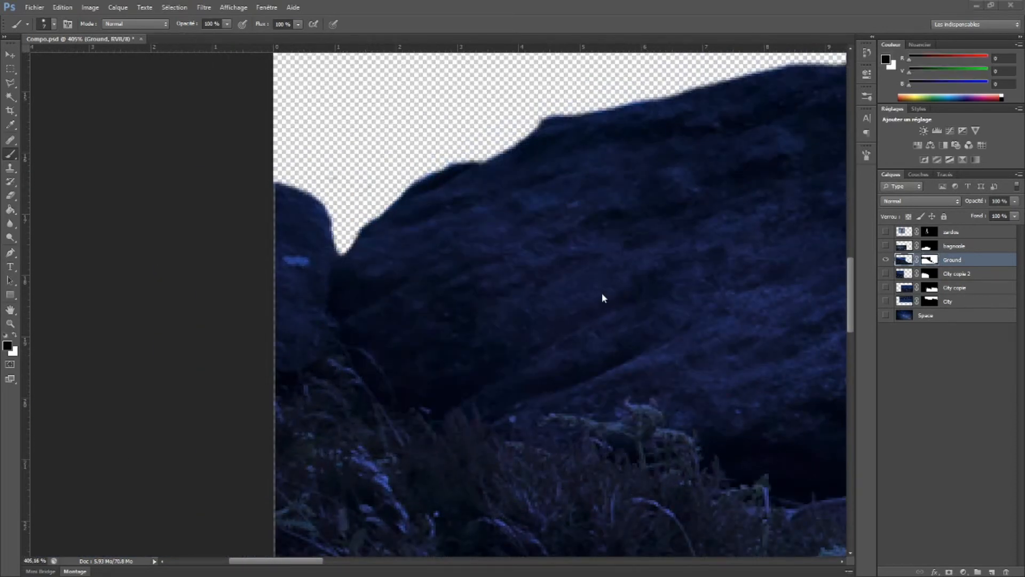
{"action": "scroll", "coordinate": [603, 297], "scroll_direction": "down", "scroll_amount": 3}
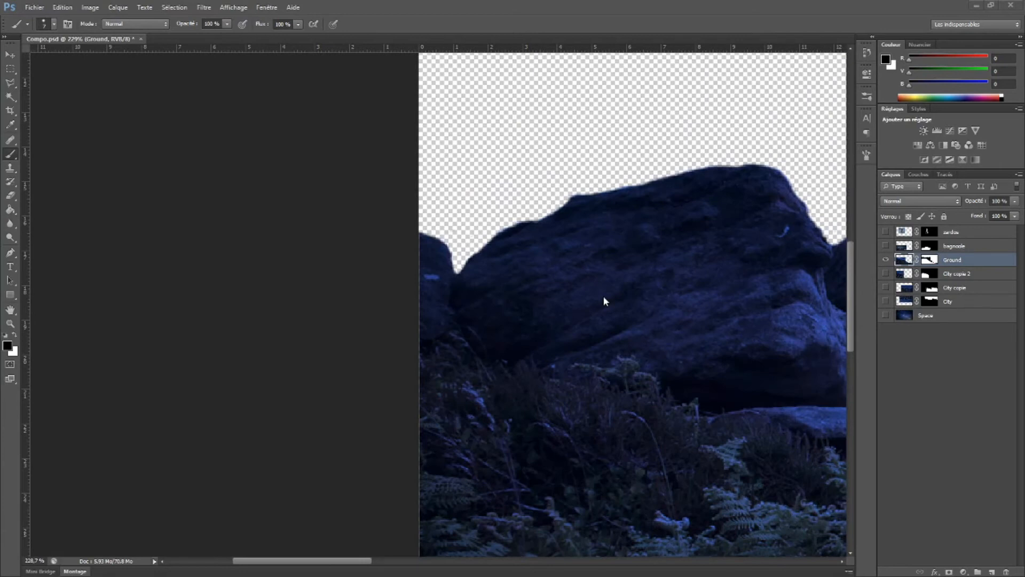
{"action": "key", "text": "ctrl+0"}
{"action": "left_click", "coordinate": [886, 244]}
{"action": "left_click", "coordinate": [887, 232]}
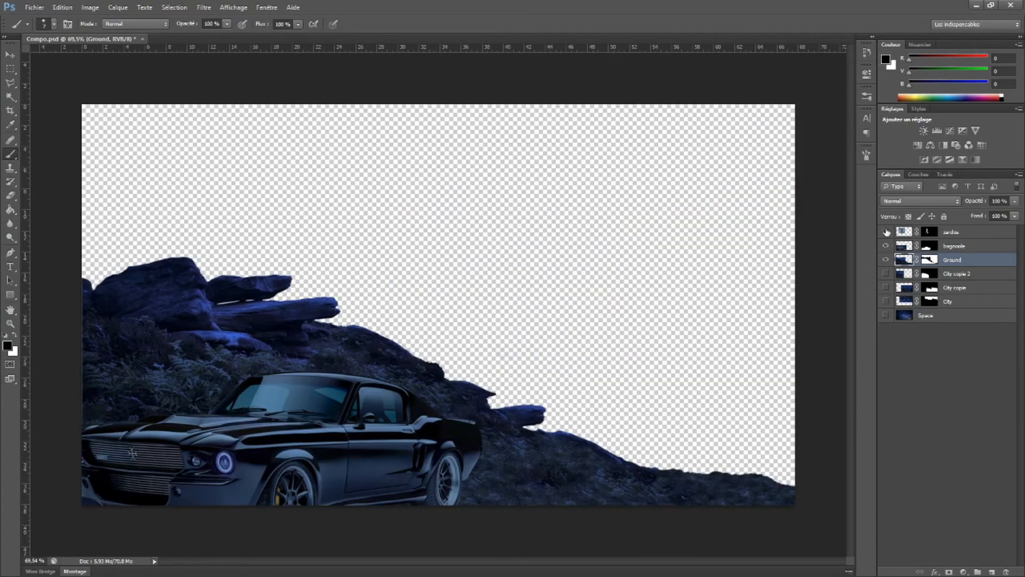
{"action": "left_click", "coordinate": [886, 288]}
{"action": "left_click", "coordinate": [886, 301]}
{"action": "left_click", "coordinate": [886, 316]}
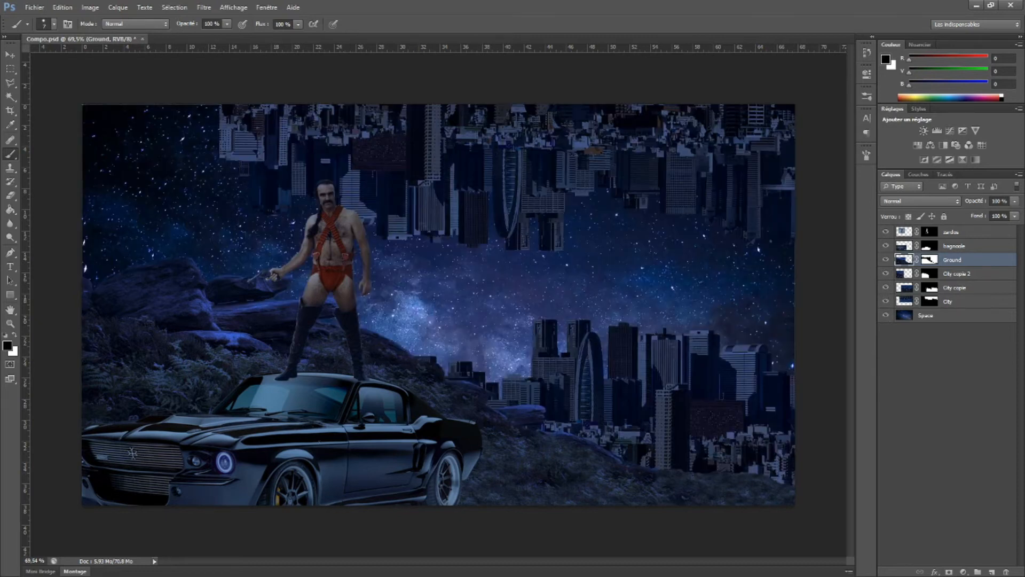
Start Lighting Effects on the bagnole layer and rotate the first directional light so it shines from the canvas's lower-left corner
{"action": "key", "text": "v"}
{"action": "left_click", "coordinate": [338, 451], "text": "ctrl"}
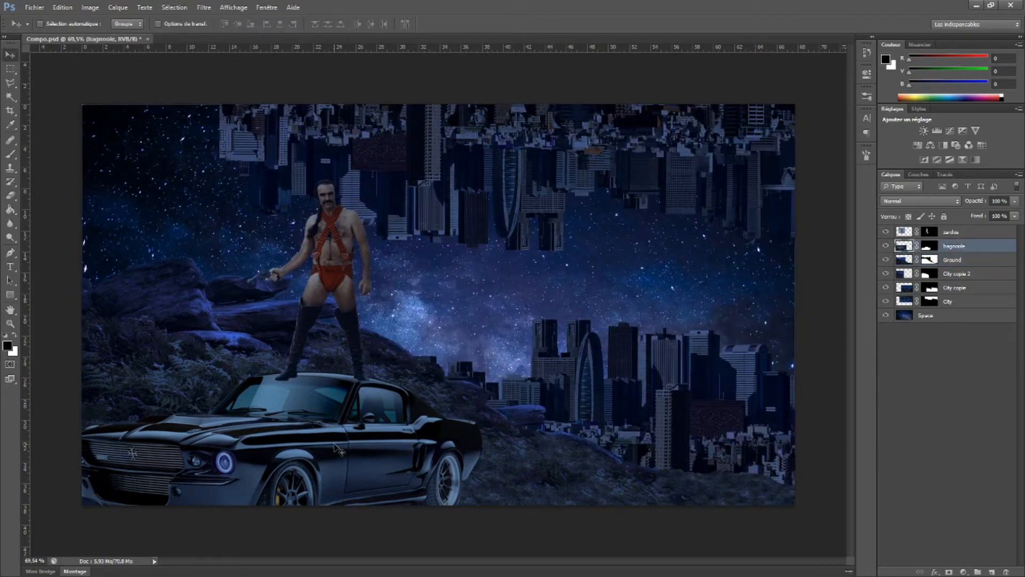
{"action": "left_click", "coordinate": [886, 245]}
{"action": "left_click", "coordinate": [886, 246]}
{"action": "left_click", "coordinate": [91, 8]}
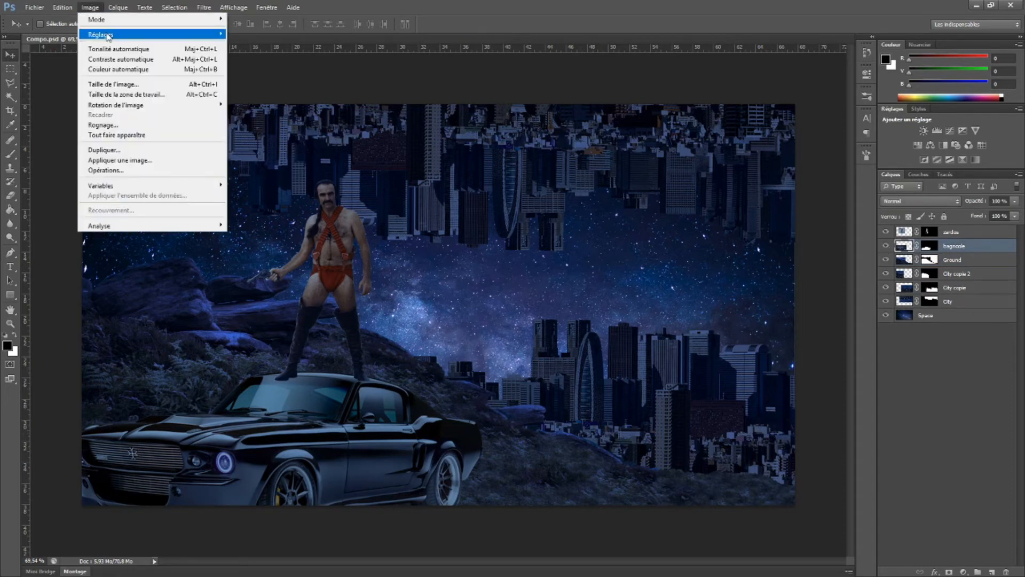
{"action": "mouse_move", "coordinate": [205, 11]}
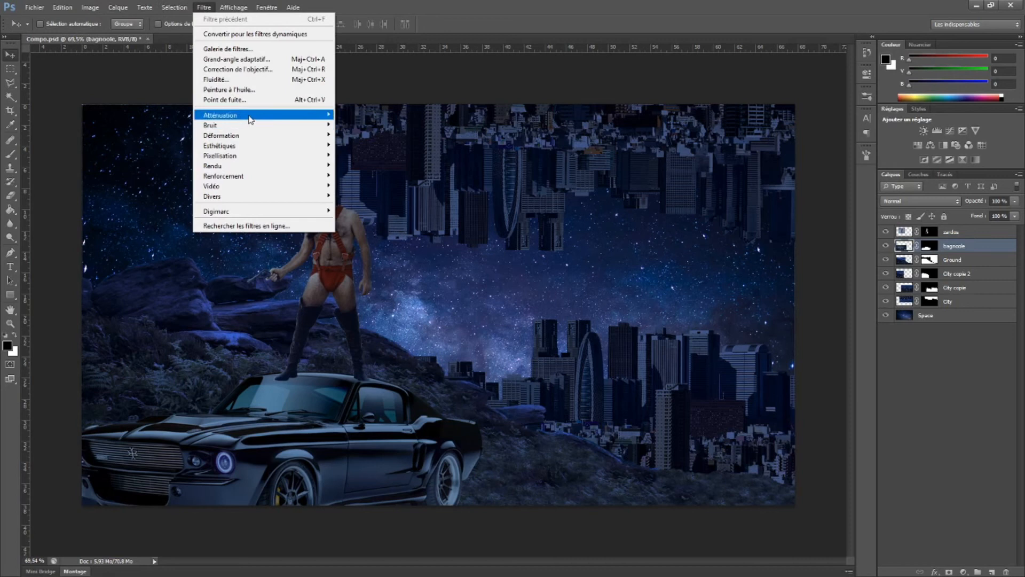
{"action": "mouse_move", "coordinate": [255, 171]}
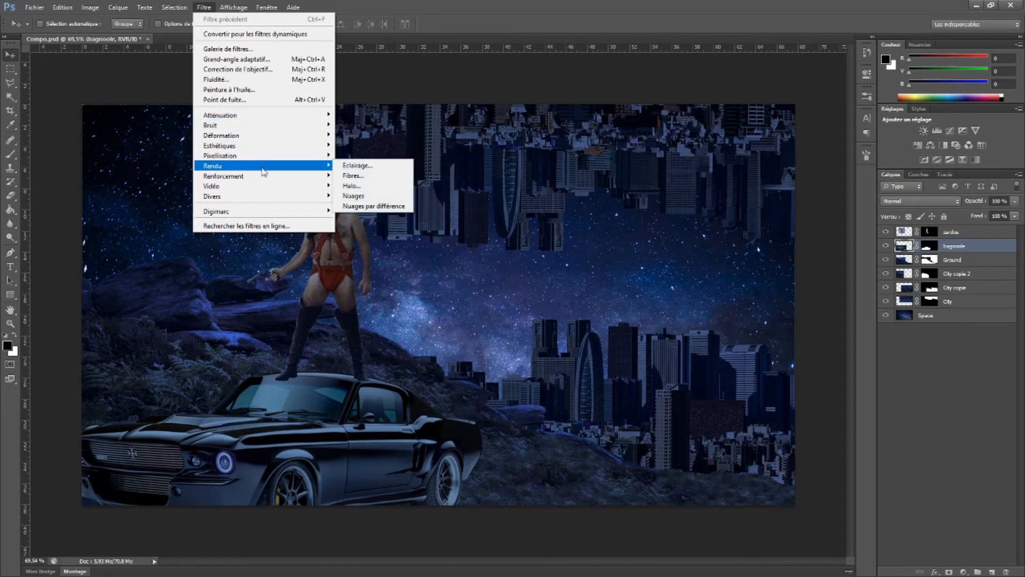
{"action": "left_click", "coordinate": [377, 187]}
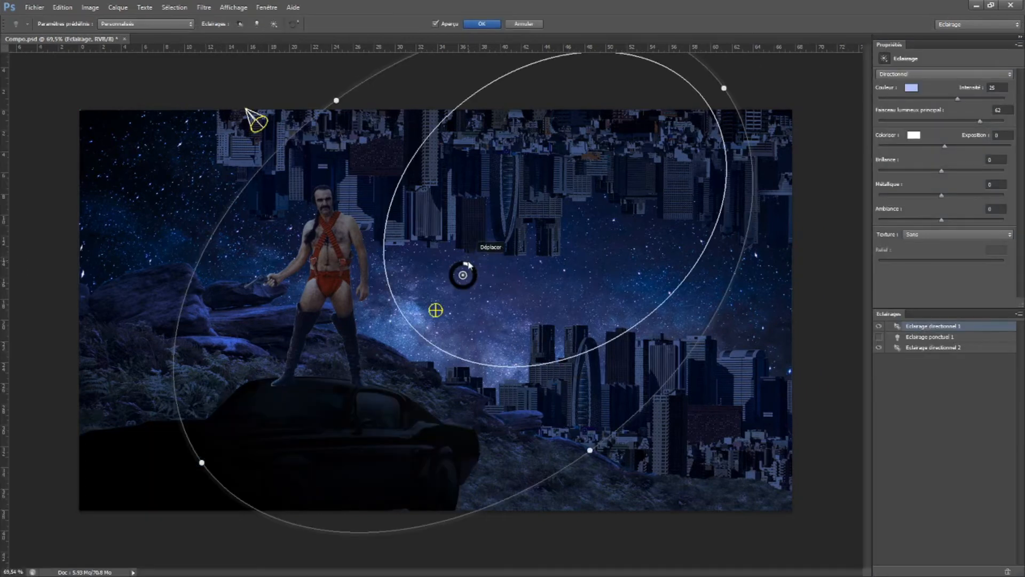
{"action": "left_click_drag", "start_coordinate": [681, 126], "coordinate": [692, 138]}
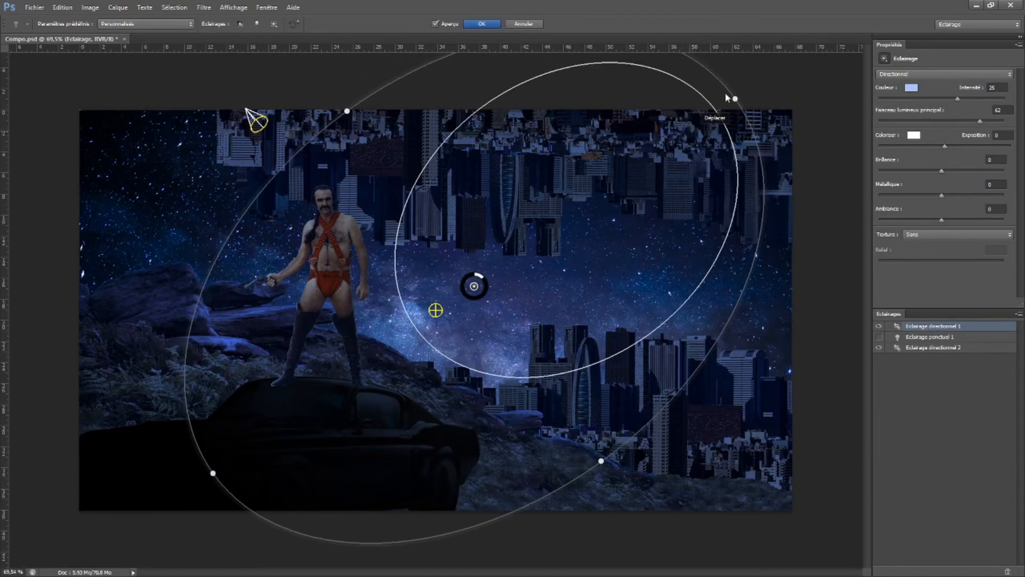
{"action": "left_click_drag", "start_coordinate": [742, 102], "coordinate": [75, 493]}
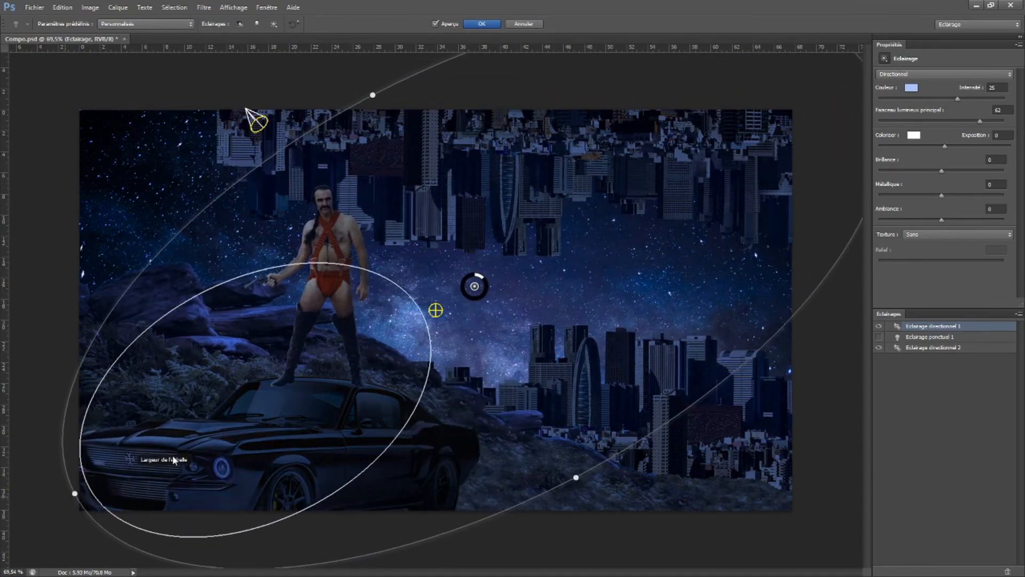
Shift the point light slightly up and right of the canvas centre and set its intensity to 41
{"action": "left_click", "coordinate": [436, 310]}
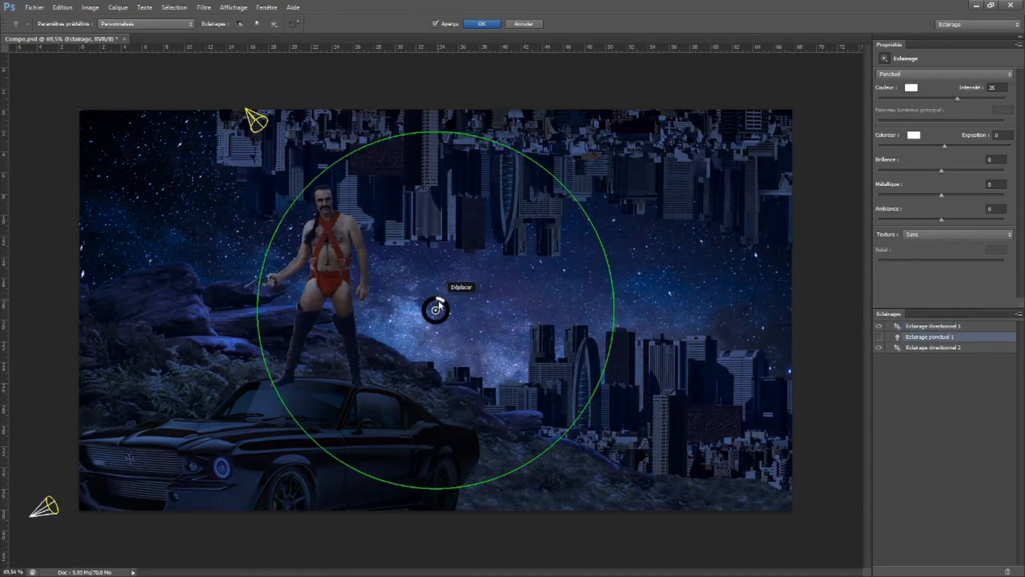
{"action": "left_click_drag", "start_coordinate": [613, 240], "coordinate": [678, 199]}
{"action": "left_click_drag", "start_coordinate": [588, 243], "coordinate": [567, 272]}
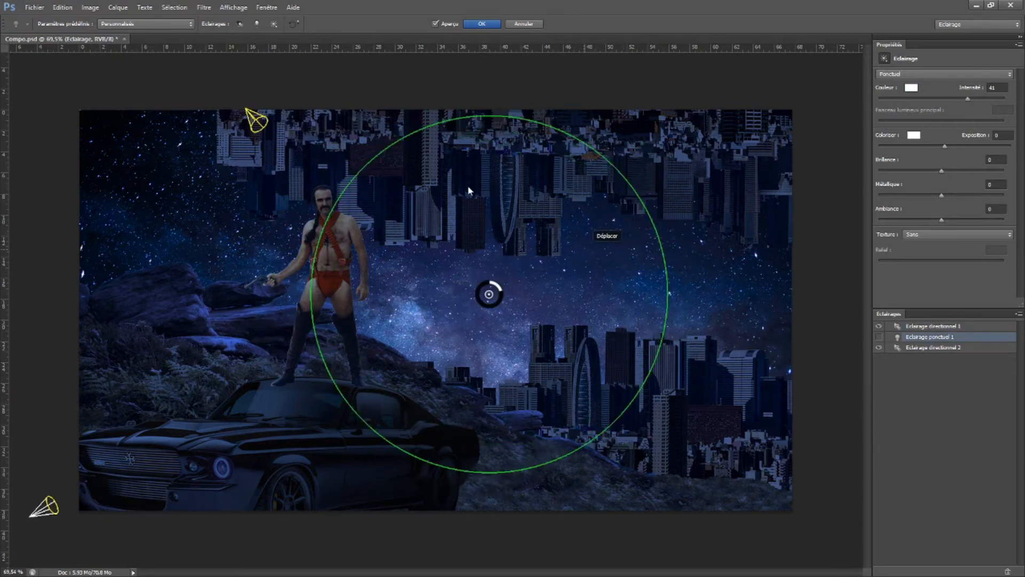
Rotate and shorten the second directional light into an ellipse over the canvas centre, with its main beam angle at 75
{"action": "left_click", "coordinate": [257, 120]}
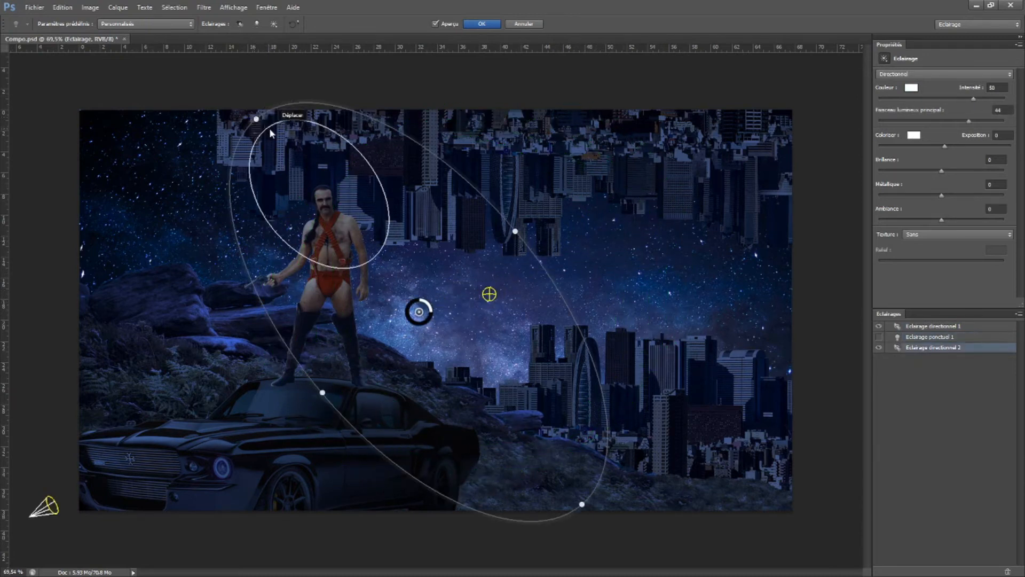
{"action": "left_click", "coordinate": [49, 502]}
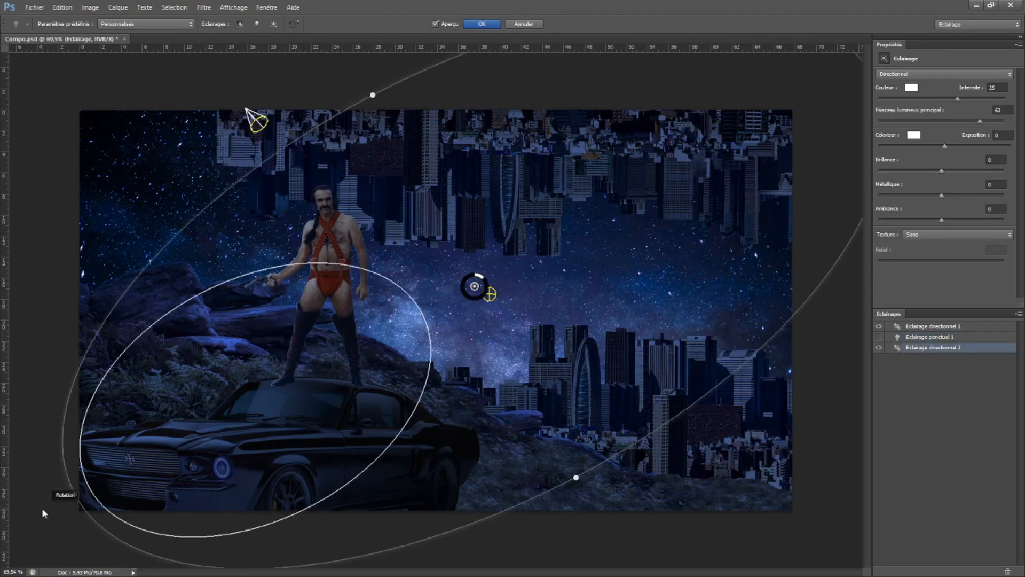
{"action": "left_click", "coordinate": [249, 113]}
{"action": "left_click_drag", "start_coordinate": [286, 119], "coordinate": [432, 167]}
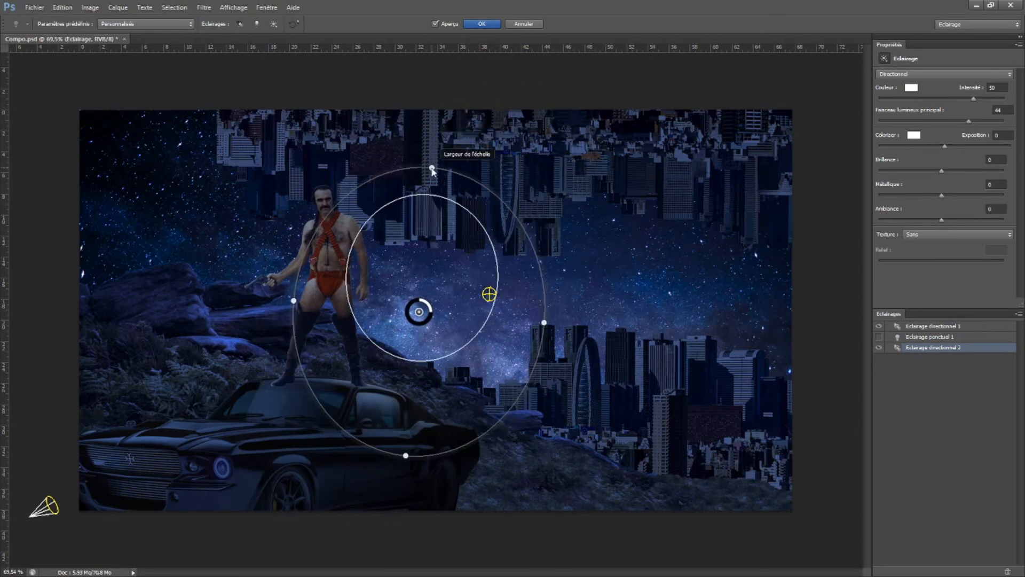
{"action": "mouse_move", "coordinate": [406, 456]}
{"action": "left_mouse_down"}
{"action": "mouse_move", "coordinate": [408, 502]}
{"action": "mouse_move", "coordinate": [409, 454]}
{"action": "left_mouse_up"}
{"action": "left_click_drag", "start_coordinate": [417, 366], "coordinate": [415, 407]}
{"action": "left_click_drag", "start_coordinate": [410, 459], "coordinate": [368, 464]}
{"action": "left_click_drag", "start_coordinate": [390, 412], "coordinate": [393, 401]}
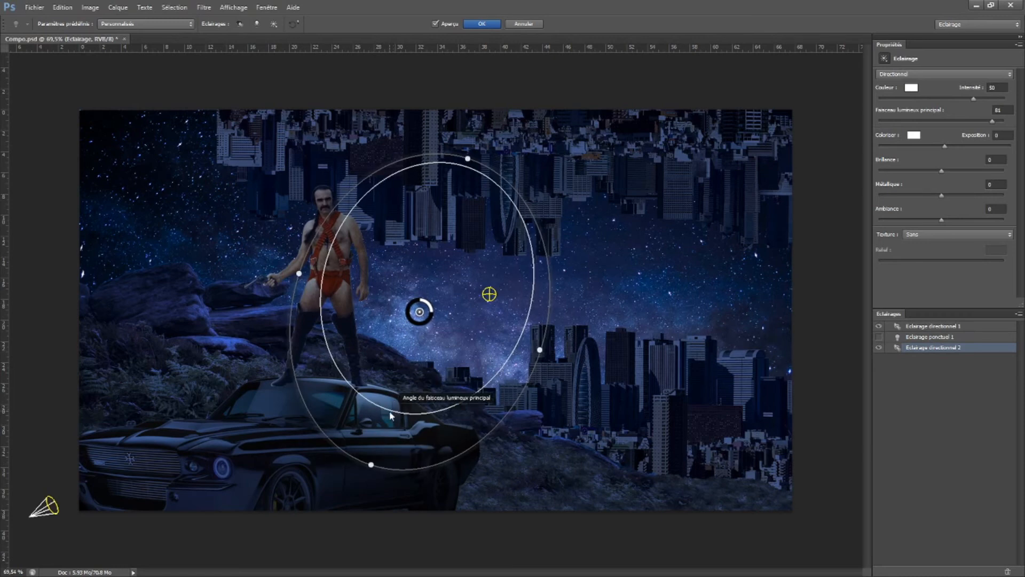
{"action": "left_click_drag", "start_coordinate": [391, 416], "coordinate": [396, 393]}
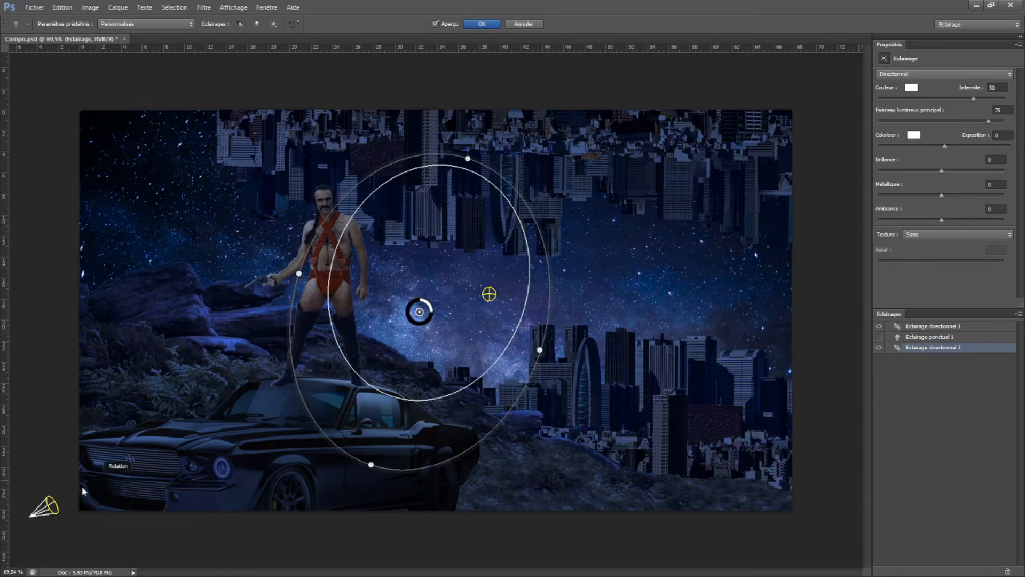
Widen the first directional light's main beam to nearly fill its enlarged ellipse and apply the lighting to the car
{"action": "left_click", "coordinate": [83, 490]}
{"action": "left_click_drag", "start_coordinate": [418, 308], "coordinate": [736, 116]}
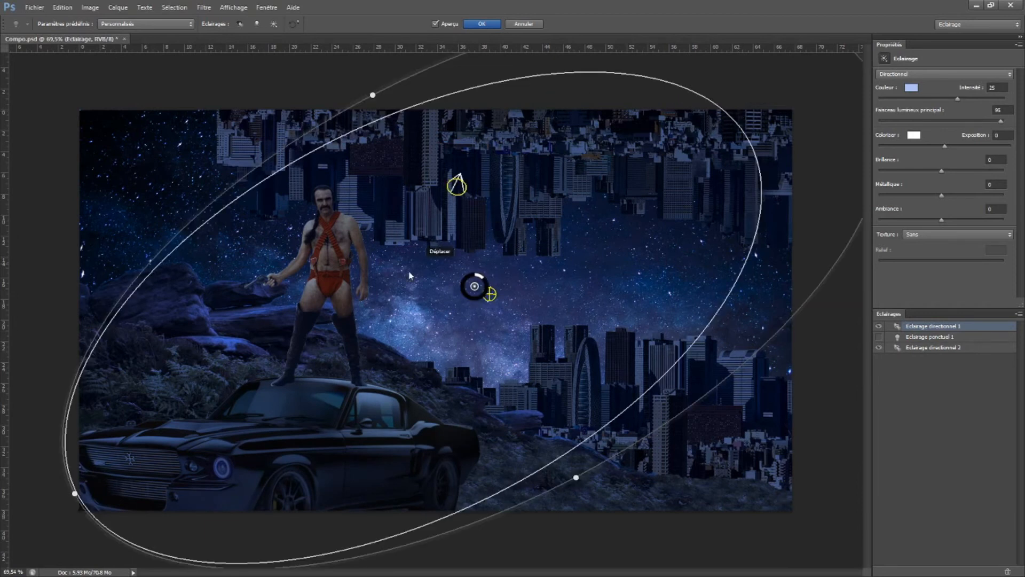
{"action": "left_click_drag", "start_coordinate": [374, 96], "coordinate": [350, 75]}
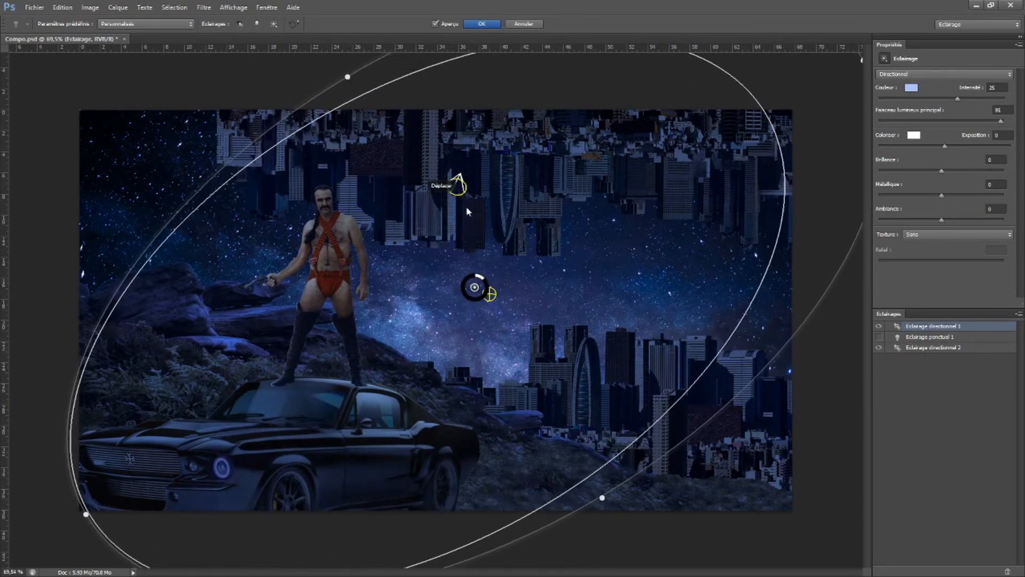
{"action": "left_click", "coordinate": [482, 23]}
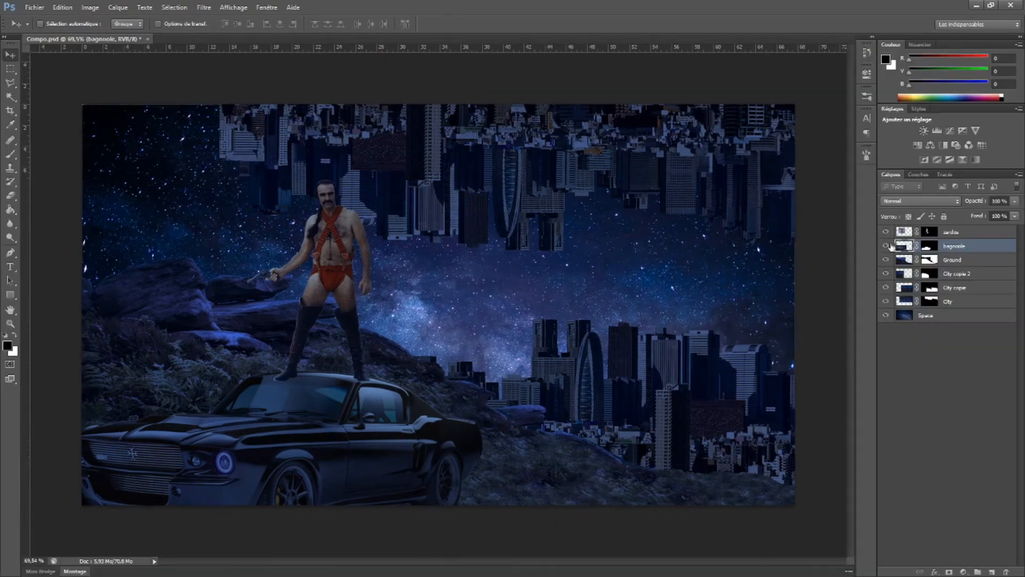
Apply Lighting Effects to the zardos layer, repositioning and reshaping the lights and adjusting the intensity
{"action": "left_click", "coordinate": [204, 7]}
{"action": "mouse_move", "coordinate": [230, 164]}
{"action": "left_click", "coordinate": [355, 164]}
{"action": "left_click_drag", "start_coordinate": [654, 182], "coordinate": [677, 239]}
{"action": "left_click_drag", "start_coordinate": [458, 430], "coordinate": [474, 475]}
{"action": "left_click_drag", "start_coordinate": [316, 337], "coordinate": [394, 300]}
{"action": "left_click_drag", "start_coordinate": [758, 191], "coordinate": [824, 169]}
{"action": "left_click_drag", "start_coordinate": [490, 294], "coordinate": [496, 300]}
{"action": "left_click", "coordinate": [844, 162]}
{"action": "left_click_drag", "start_coordinate": [453, 270], "coordinate": [350, 277]}
{"action": "left_click_drag", "start_coordinate": [172, 380], "coordinate": [103, 421]}
{"action": "left_click_drag", "start_coordinate": [441, 111], "coordinate": [425, 75]}
{"action": "left_click_drag", "start_coordinate": [974, 98], "coordinate": [994, 100]}
{"action": "left_click", "coordinate": [482, 23]}
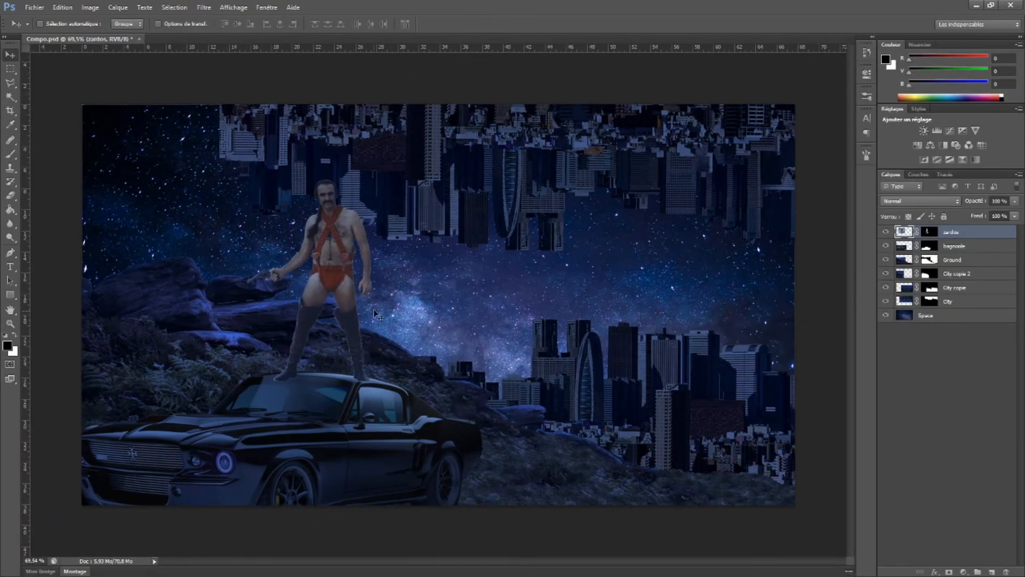
Apply Lighting Effects to the Ground layer, aiming the first directional light from the upper right with intensity 74 and beam angle 31
{"action": "left_click", "coordinate": [902, 260]}
{"action": "left_click", "coordinate": [204, 7]}
{"action": "mouse_move", "coordinate": [230, 165]}
{"action": "left_click", "coordinate": [355, 164]}
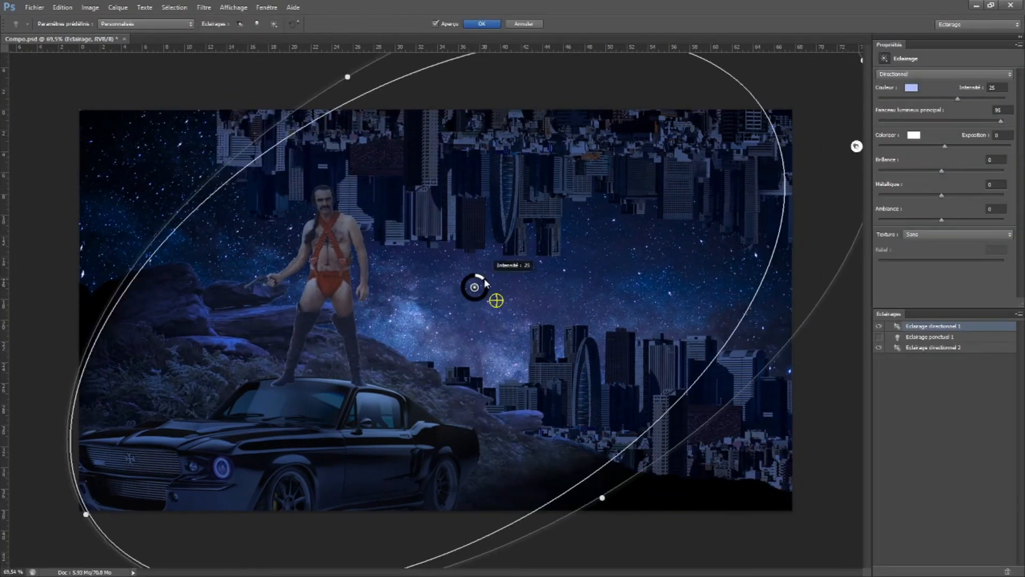
{"action": "left_click_drag", "start_coordinate": [86, 516], "coordinate": [40, 468]}
{"action": "left_click_drag", "start_coordinate": [276, 103], "coordinate": [452, 103]}
{"action": "left_click_drag", "start_coordinate": [216, 469], "coordinate": [855, 62]}
{"action": "left_click_drag", "start_coordinate": [694, 299], "coordinate": [550, 343]}
{"action": "left_click_drag", "start_coordinate": [310, 559], "coordinate": [152, 492]}
{"action": "left_click_drag", "start_coordinate": [595, 286], "coordinate": [618, 303]}
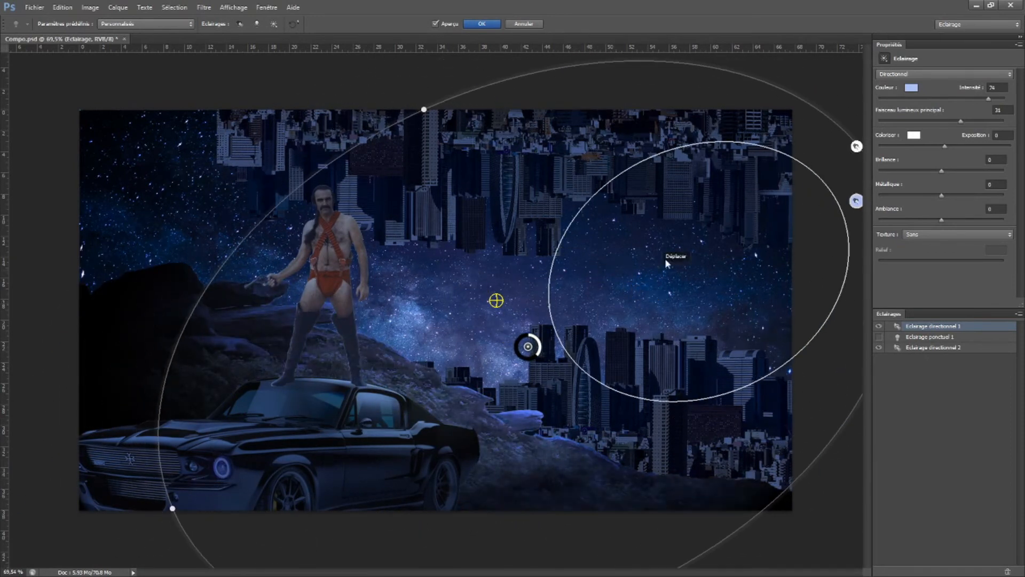
{"action": "left_click", "coordinate": [491, 24]}
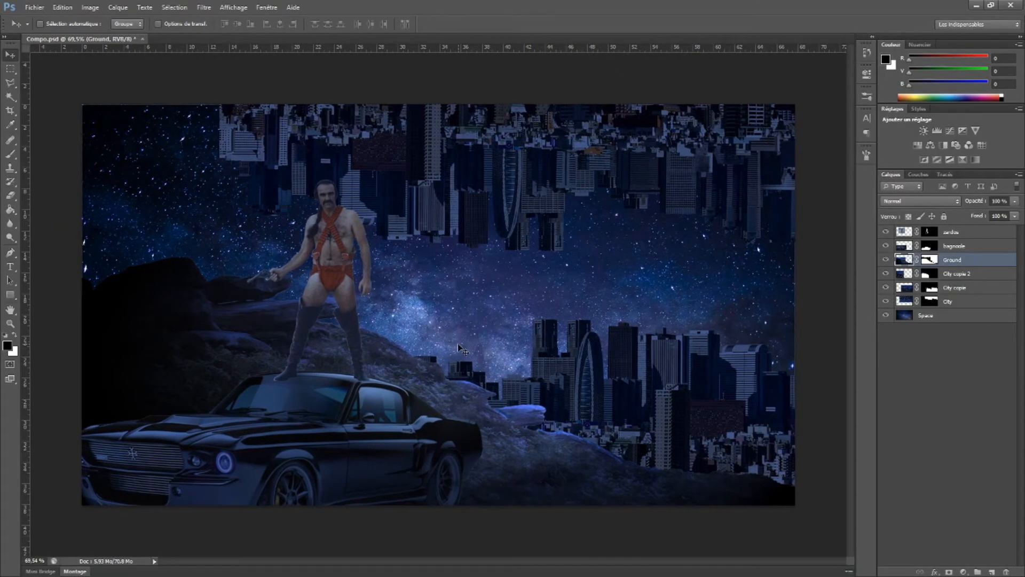
Create a new layer above zardos and name it Light
{"action": "left_click", "coordinate": [887, 288]}
{"action": "left_click", "coordinate": [886, 288]}
{"action": "left_click", "coordinate": [901, 292]}
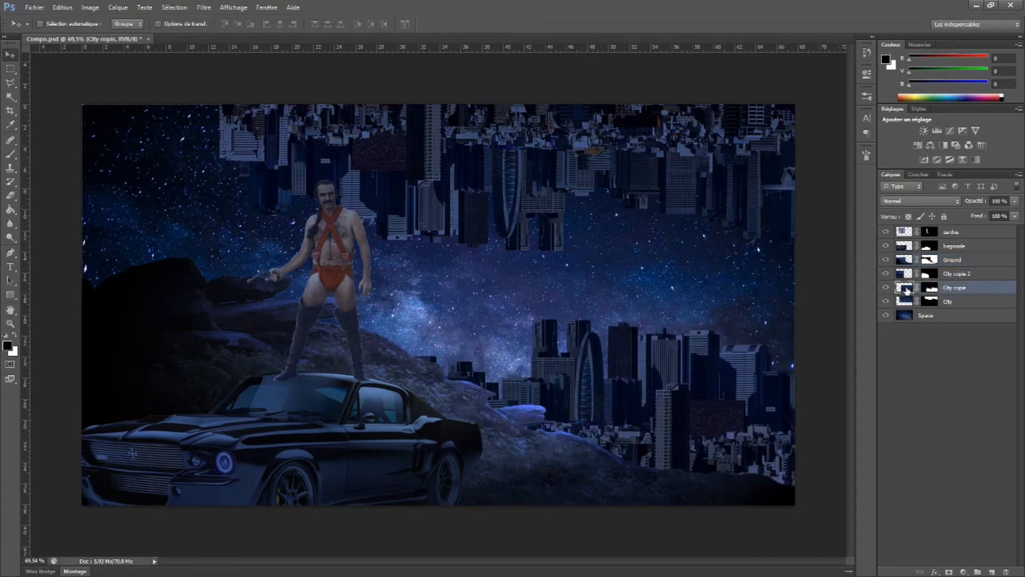
{"action": "scroll", "coordinate": [691, 426], "scroll_direction": "up", "scroll_amount": 2}
{"action": "scroll", "coordinate": [691, 425], "scroll_direction": "up", "scroll_amount": 5}
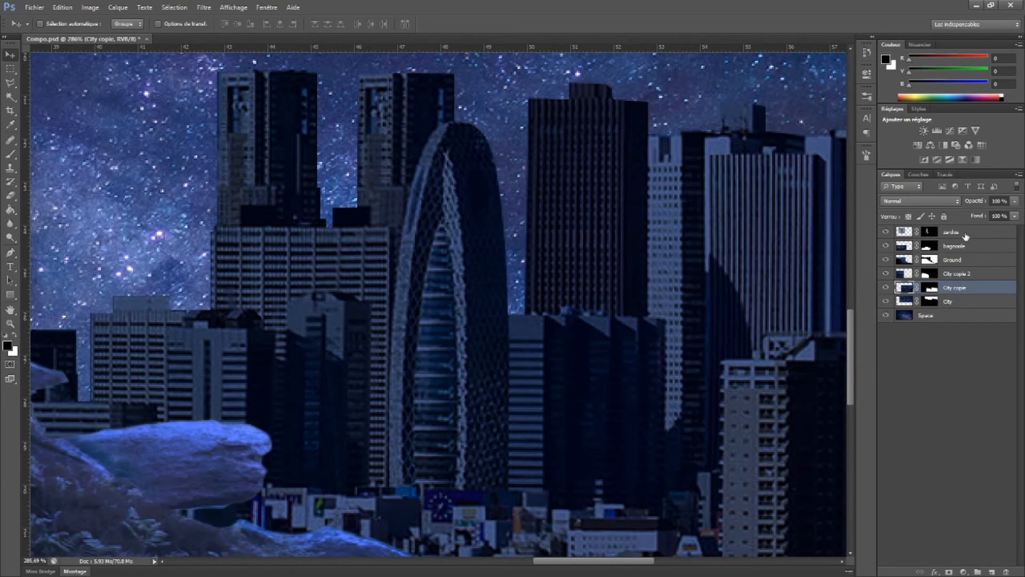
{"action": "left_click", "coordinate": [967, 235]}
{"action": "left_click", "coordinate": [991, 572]}
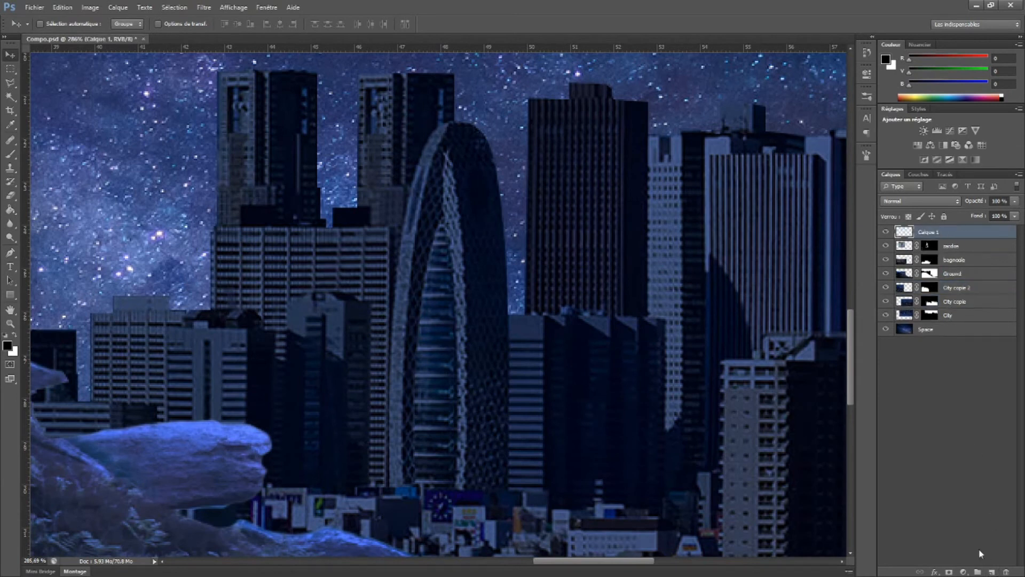
{"action": "double_click", "coordinate": [931, 233]}
{"action": "type", "text": "Light"}
{"action": "key", "text": "Return"}
Paint thin white horizontal lines with a very small brush as lit floors down the arched tower's glass front
{"action": "left_click", "coordinate": [16, 333]}
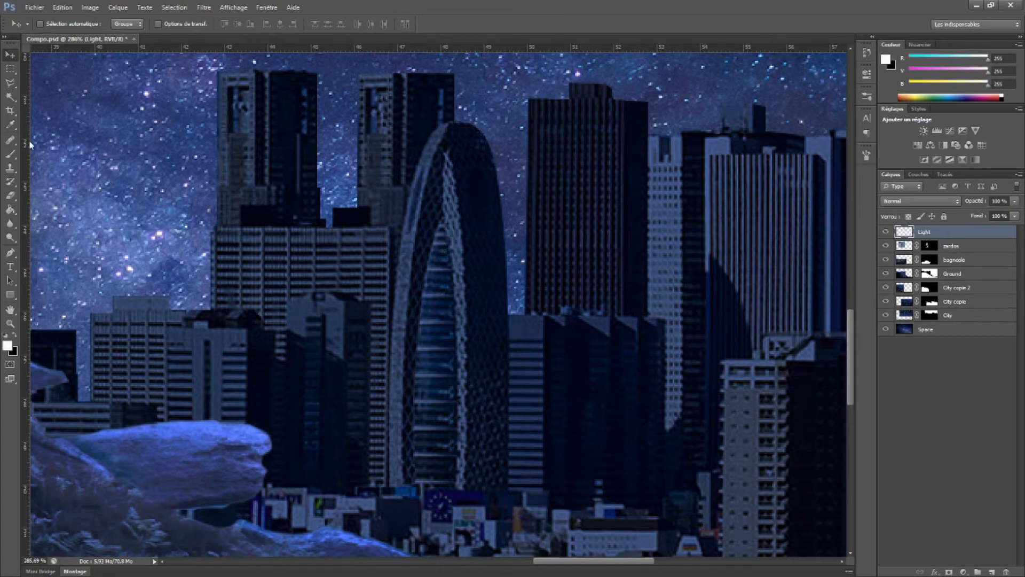
{"action": "key", "text": "b"}
{"action": "right_click", "coordinate": [419, 260]}
{"action": "left_click", "coordinate": [449, 291]}
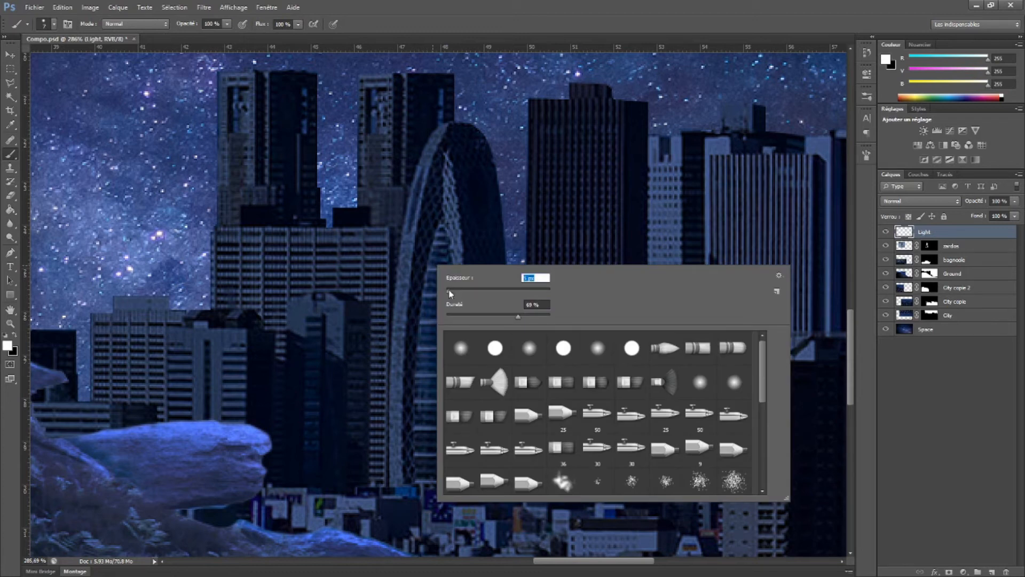
{"action": "key", "text": "Return"}
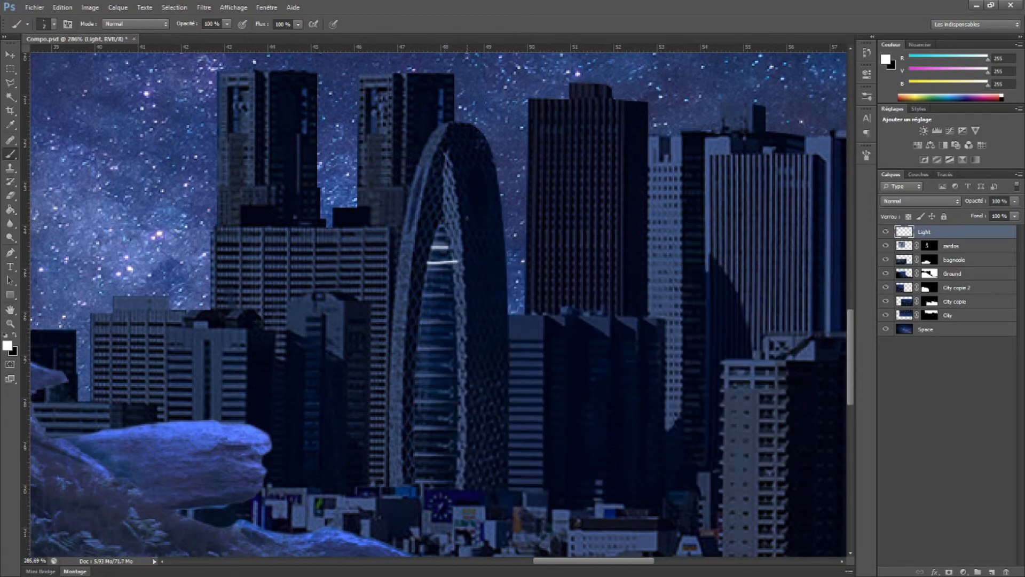
{"action": "key", "text": "ctrl+z"}
{"action": "mouse_move", "coordinate": [425, 299]}
{"action": "left_mouse_down"}
{"action": "mouse_move", "coordinate": [458, 298]}
{"action": "mouse_move", "coordinate": [449, 368]}
{"action": "left_mouse_up"}
{"action": "left_click_drag", "start_coordinate": [417, 406], "coordinate": [451, 405]}
{"action": "left_click_drag", "start_coordinate": [417, 439], "coordinate": [454, 438]}
{"action": "mouse_move", "coordinate": [416, 460]}
{"action": "left_mouse_down"}
{"action": "mouse_move", "coordinate": [456, 460]}
{"action": "mouse_move", "coordinate": [459, 473]}
{"action": "left_mouse_up"}
{"action": "left_click_drag", "start_coordinate": [418, 483], "coordinate": [456, 483]}
Paint vertical white light lines along the dark slab tower's edge and the striped facade of the tower beside it
{"action": "left_click_drag", "start_coordinate": [614, 267], "coordinate": [489, 322]}
{"action": "mouse_move", "coordinate": [501, 156]}
{"action": "left_mouse_down"}
{"action": "mouse_move", "coordinate": [500, 369]}
{"action": "mouse_move", "coordinate": [521, 369]}
{"action": "left_mouse_up"}
{"action": "mouse_move", "coordinate": [682, 211]}
{"action": "left_mouse_down"}
{"action": "mouse_move", "coordinate": [412, 154]}
{"action": "mouse_move", "coordinate": [412, 328]}
{"action": "left_mouse_up"}
{"action": "left_click_drag", "start_coordinate": [405, 152], "coordinate": [406, 328]}
{"action": "mouse_move", "coordinate": [401, 152]}
{"action": "left_mouse_down"}
{"action": "mouse_move", "coordinate": [401, 328]}
{"action": "mouse_move", "coordinate": [390, 328]}
{"action": "left_mouse_up"}
{"action": "mouse_move", "coordinate": [384, 152]}
{"action": "left_mouse_down"}
{"action": "mouse_move", "coordinate": [383, 328]}
{"action": "mouse_move", "coordinate": [372, 328]}
{"action": "left_mouse_up"}
{"action": "left_click_drag", "start_coordinate": [335, 153], "coordinate": [340, 354]}
Add lit windows to the flat-topped tower beyond the striped one and light dashes on the neighbouring banded tower
{"action": "left_click_drag", "start_coordinate": [485, 181], "coordinate": [283, 195]}
{"action": "left_click", "coordinate": [282, 195]}
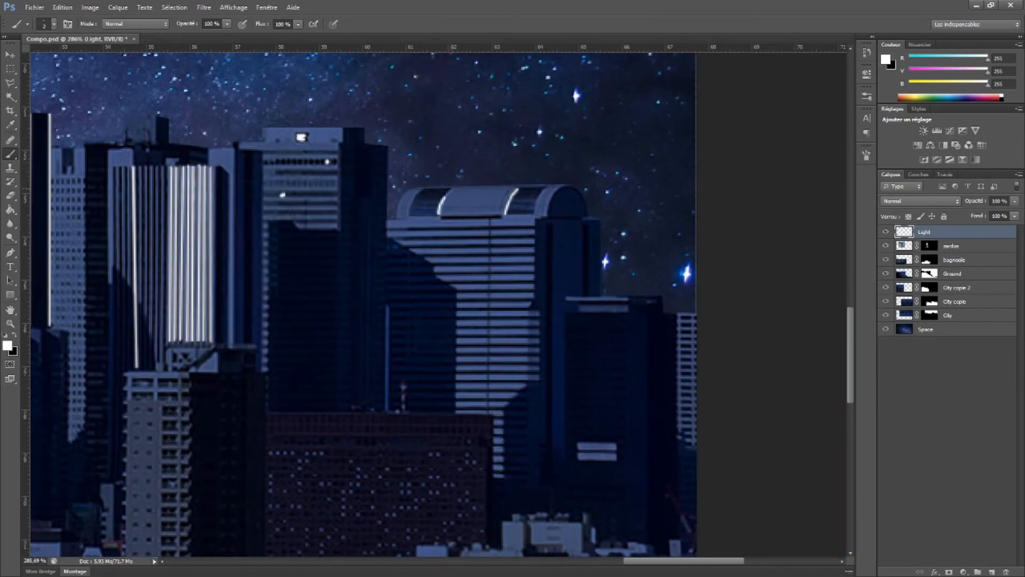
{"action": "left_click_drag", "start_coordinate": [491, 290], "coordinate": [533, 290]}
{"action": "left_click_drag", "start_coordinate": [434, 405], "coordinate": [465, 257]}
{"action": "left_click_drag", "start_coordinate": [424, 187], "coordinate": [436, 187]}
{"action": "left_click_drag", "start_coordinate": [342, 299], "coordinate": [427, 250]}
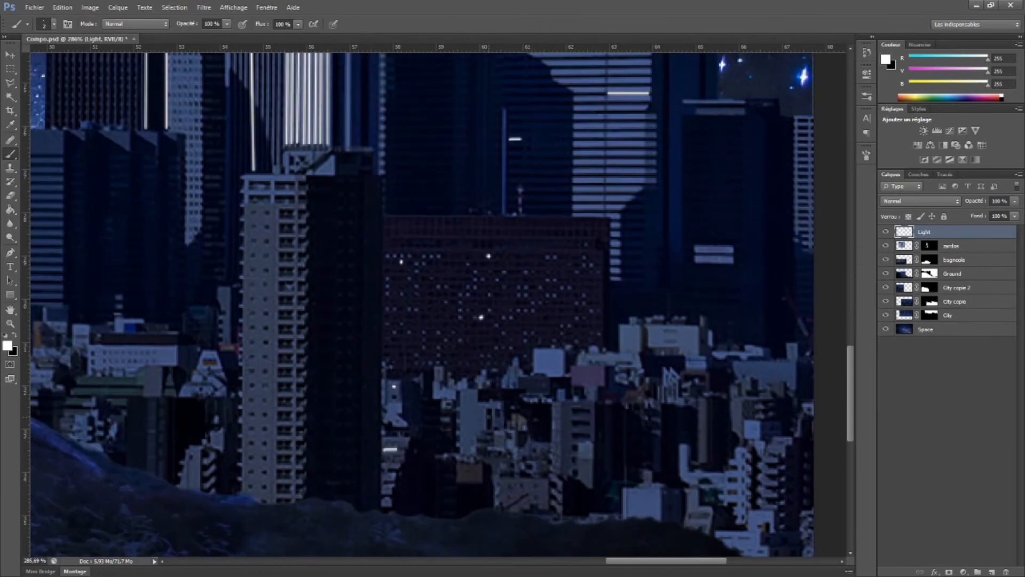
Dot small lights over the low-rise buildings behind the ridge and onto the pale apartment block
{"action": "left_click_drag", "start_coordinate": [668, 374], "coordinate": [639, 318]}
{"action": "left_click", "coordinate": [708, 410]}
{"action": "left_click", "coordinate": [631, 442]}
{"action": "left_click", "coordinate": [525, 427]}
{"action": "left_click", "coordinate": [362, 425]}
{"action": "left_click_drag", "start_coordinate": [257, 240], "coordinate": [495, 233]}
{"action": "left_click", "coordinate": [476, 150]}
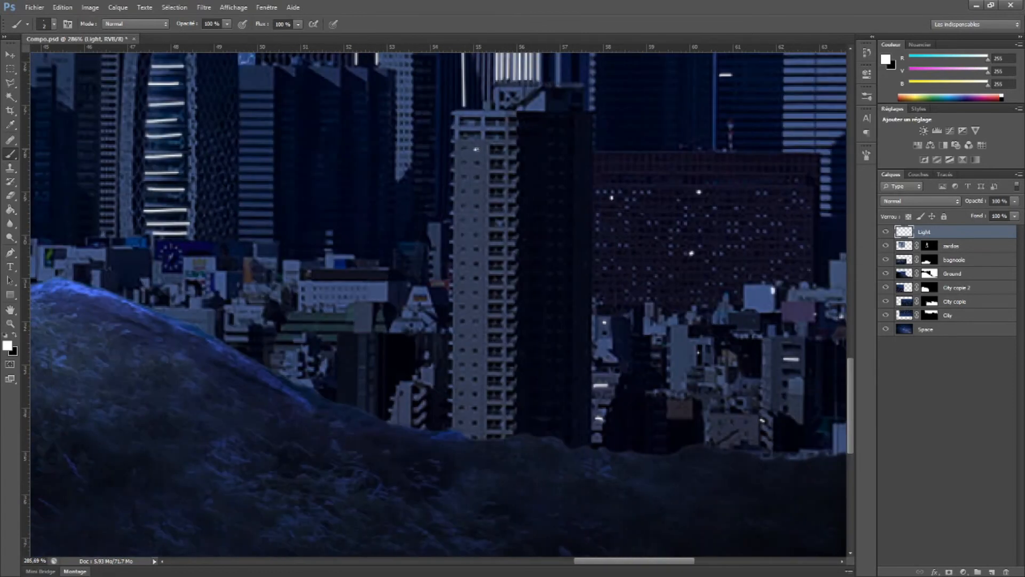
Paint short horizontal lit floors on the banded building just right of the arched tower
{"action": "left_click_drag", "start_coordinate": [299, 322], "coordinate": [468, 450]}
{"action": "left_click_drag", "start_coordinate": [456, 450], "coordinate": [476, 449]}
{"action": "left_click_drag", "start_coordinate": [408, 219], "coordinate": [442, 220]}
{"action": "left_click_drag", "start_coordinate": [408, 275], "coordinate": [442, 275]}
{"action": "mouse_move", "coordinate": [409, 319]}
{"action": "left_mouse_down"}
{"action": "mouse_move", "coordinate": [442, 320]}
{"action": "mouse_move", "coordinate": [443, 346]}
{"action": "left_mouse_up"}
{"action": "left_click_drag", "start_coordinate": [444, 346], "coordinate": [340, 495]}
Dot lit windows across the dark slab tower, the grid-windowed tower behind it and the surrounding buildings
{"action": "left_click", "coordinate": [407, 250]}
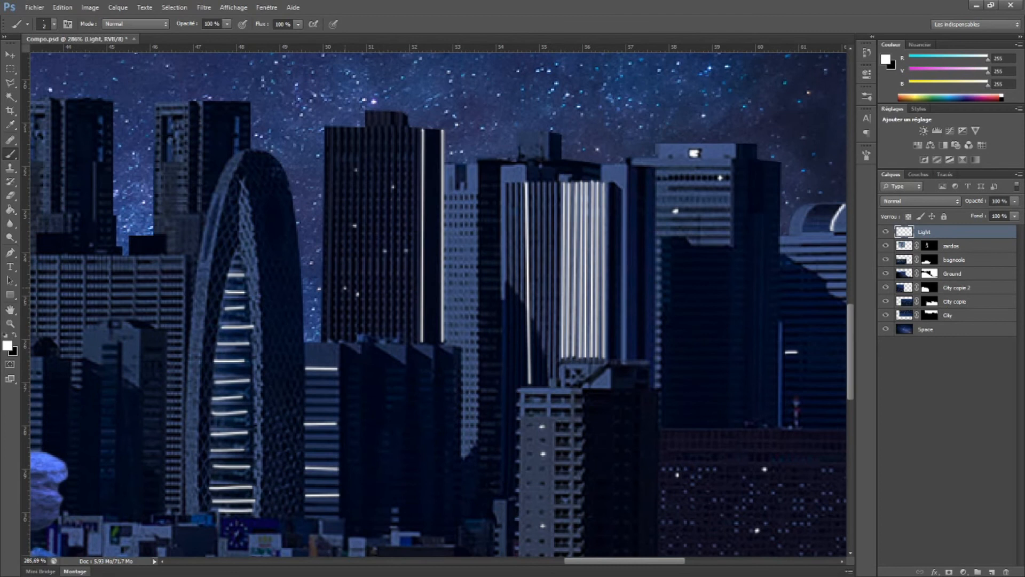
{"action": "left_click", "coordinate": [472, 384]}
{"action": "left_click", "coordinate": [485, 388]}
{"action": "left_click_drag", "start_coordinate": [657, 320], "coordinate": [484, 329]}
{"action": "left_click_drag", "start_coordinate": [588, 395], "coordinate": [322, 228]}
{"action": "left_click_drag", "start_coordinate": [470, 400], "coordinate": [478, 234]}
{"action": "left_click_drag", "start_coordinate": [624, 165], "coordinate": [653, 220]}
{"action": "left_click_drag", "start_coordinate": [425, 248], "coordinate": [822, 380]}
Paint short light dashes and dots on the office blocks below the twin towers
{"action": "left_click_drag", "start_coordinate": [408, 304], "coordinate": [420, 302]}
{"action": "left_click", "coordinate": [454, 325]}
{"action": "left_click_drag", "start_coordinate": [318, 199], "coordinate": [335, 200]}
{"action": "left_click_drag", "start_coordinate": [389, 208], "coordinate": [408, 208]}
{"action": "left_click_drag", "start_coordinate": [439, 241], "coordinate": [459, 240]}
{"action": "left_click", "coordinate": [507, 276]}
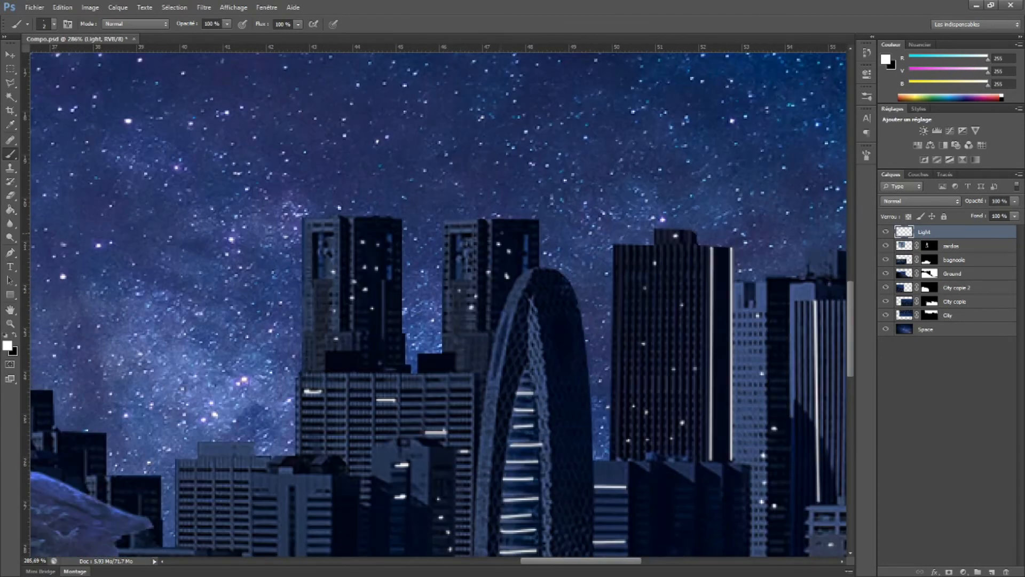
{"action": "left_click_drag", "start_coordinate": [324, 364], "coordinate": [336, 365]}
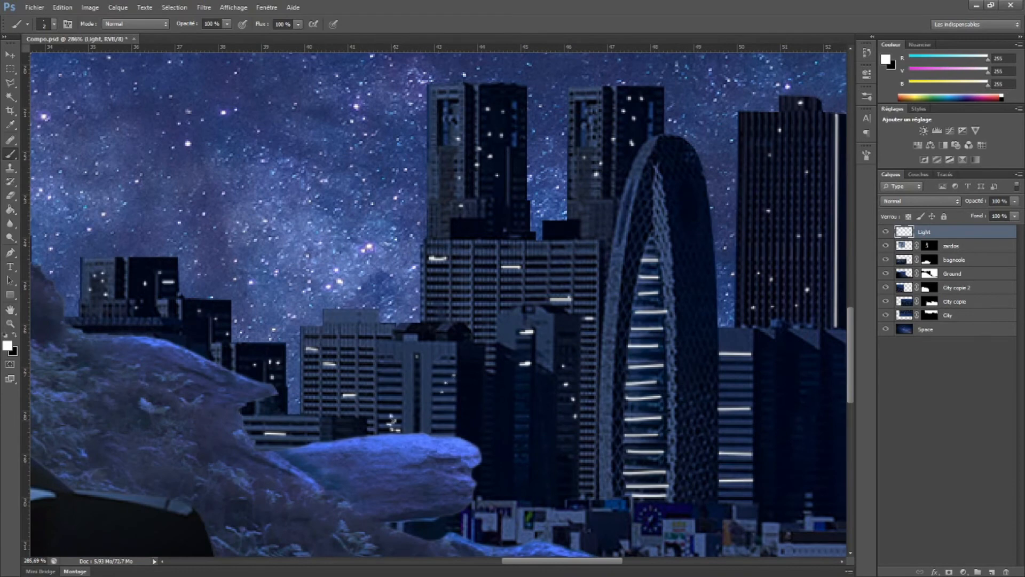
Add small lights to the low buildings along the ridge, from the rock ledge to the canvas's right border
{"action": "left_click_drag", "start_coordinate": [534, 400], "coordinate": [380, 347]}
{"action": "left_click", "coordinate": [438, 488]}
{"action": "left_click", "coordinate": [525, 478]}
{"action": "left_click_drag", "start_coordinate": [525, 470], "coordinate": [383, 364]}
{"action": "left_click_drag", "start_coordinate": [515, 474], "coordinate": [524, 474]}
{"action": "left_click_drag", "start_coordinate": [604, 453], "coordinate": [614, 462]}
{"action": "mouse_move", "coordinate": [614, 443]}
{"action": "left_mouse_down"}
{"action": "mouse_move", "coordinate": [294, 428]}
{"action": "mouse_move", "coordinate": [88, 360]}
{"action": "left_mouse_up"}
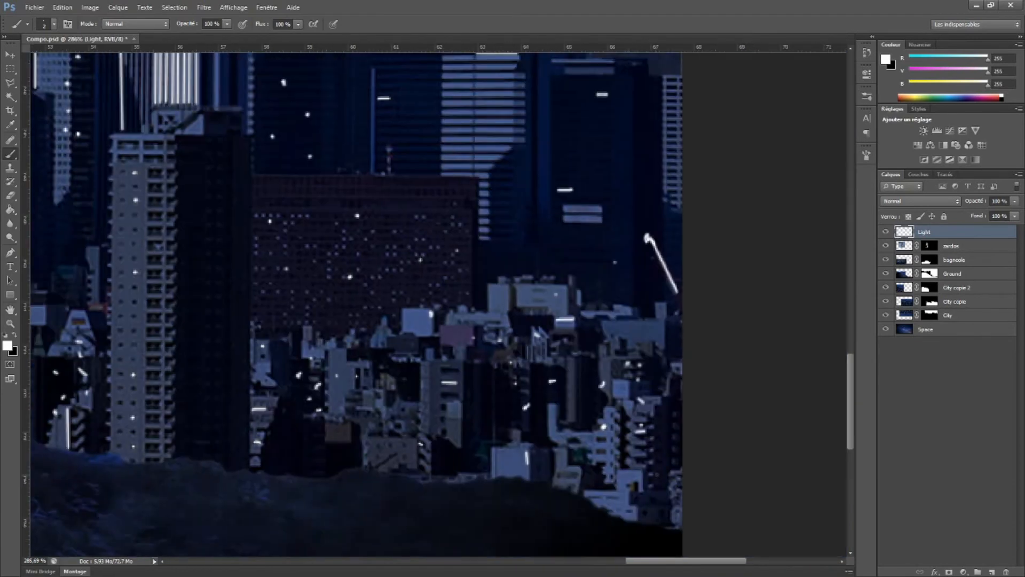
{"action": "left_click_drag", "start_coordinate": [614, 161], "coordinate": [557, 355]}
{"action": "left_click_drag", "start_coordinate": [613, 332], "coordinate": [619, 332]}
{"action": "left_click_drag", "start_coordinate": [612, 275], "coordinate": [619, 275]}
Paint lit floors on the upside-down city's banded tower and dot windows in the dark red building
{"action": "scroll", "coordinate": [614, 289], "scroll_direction": "down", "scroll_amount": 10}
{"action": "left_click_drag", "start_coordinate": [374, 97], "coordinate": [506, 315]}
{"action": "scroll", "coordinate": [160, 342], "scroll_direction": "up", "scroll_amount": 9}
{"action": "left_click_drag", "start_coordinate": [234, 156], "coordinate": [265, 155]}
{"action": "left_click", "coordinate": [285, 249]}
{"action": "left_click_drag", "start_coordinate": [481, 241], "coordinate": [374, 242]}
{"action": "left_click", "coordinate": [526, 250]}
{"action": "left_click_drag", "start_coordinate": [464, 324], "coordinate": [528, 326]}
{"action": "left_click_drag", "start_coordinate": [463, 384], "coordinate": [485, 384]}
{"action": "left_click_drag", "start_coordinate": [493, 423], "coordinate": [526, 423]}
{"action": "left_click_drag", "start_coordinate": [513, 451], "coordinate": [530, 452]}
Add a vertical light line and small window dots to the upside-down towers around zardos's head
{"action": "left_click_drag", "start_coordinate": [331, 251], "coordinate": [331, 283]}
{"action": "left_click", "coordinate": [352, 322]}
{"action": "left_click", "coordinate": [395, 313]}
{"action": "left_click", "coordinate": [216, 318]}
{"action": "left_click", "coordinate": [154, 340]}
Dot small lights on the upside-down low buildings and the tall grey tower along the canvas's upper border
{"action": "left_click_drag", "start_coordinate": [454, 134], "coordinate": [221, 287]}
{"action": "left_click", "coordinate": [201, 265]}
{"action": "left_click", "coordinate": [207, 278]}
{"action": "left_click", "coordinate": [318, 258]}
{"action": "left_click", "coordinate": [359, 268]}
{"action": "left_click", "coordinate": [494, 252]}
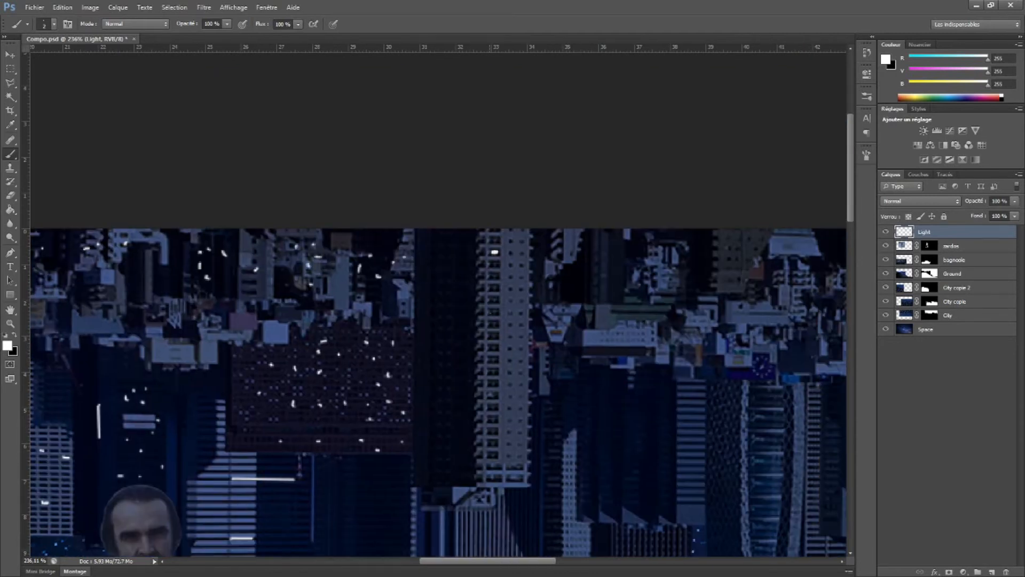
Paint two vertical light lines on the upside-down striped tower and window dots on the dark tower beside it
{"action": "mouse_move", "coordinate": [481, 374]}
{"action": "left_mouse_down"}
{"action": "mouse_move", "coordinate": [253, 272]}
{"action": "mouse_move", "coordinate": [253, 198]}
{"action": "left_mouse_up"}
{"action": "left_click_drag", "start_coordinate": [233, 269], "coordinate": [232, 416]}
{"action": "left_click_drag", "start_coordinate": [275, 254], "coordinate": [270, 414]}
{"action": "left_click", "coordinate": [444, 310]}
{"action": "left_click", "coordinate": [444, 383]}
{"action": "left_click", "coordinate": [413, 407]}
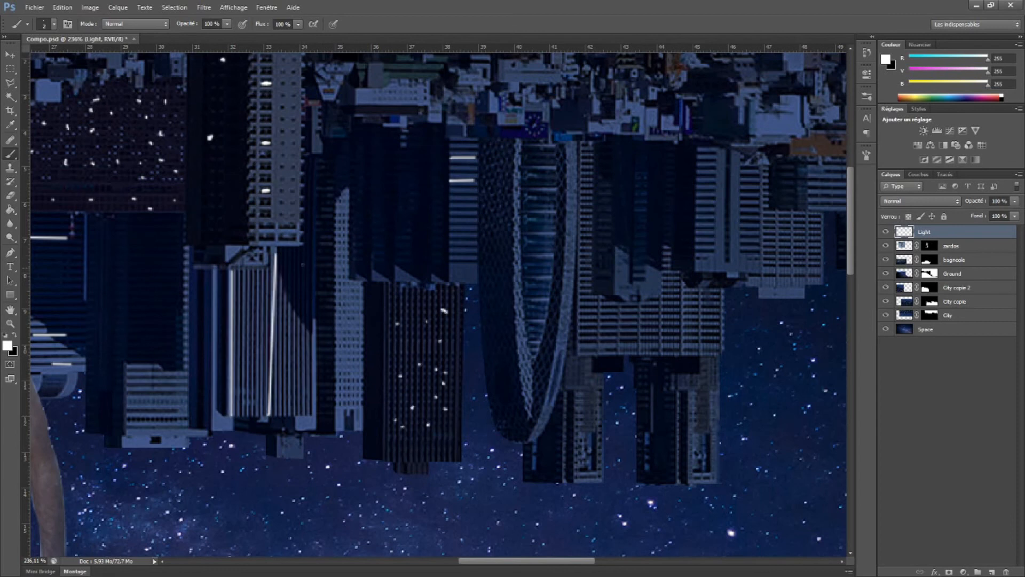
Add short horizontal light dashes to the floors of the upside-down oval tower and its neighbouring blocks
{"action": "left_click_drag", "start_coordinate": [526, 157], "coordinate": [553, 158]}
{"action": "left_click_drag", "start_coordinate": [524, 269], "coordinate": [536, 269]}
{"action": "left_click_drag", "start_coordinate": [582, 339], "coordinate": [594, 339]}
{"action": "left_click_drag", "start_coordinate": [665, 298], "coordinate": [678, 298]}
{"action": "left_click_drag", "start_coordinate": [583, 195], "coordinate": [593, 195]}
{"action": "left_click_drag", "start_coordinate": [699, 167], "coordinate": [714, 167]}
Add window dots and a lit floor line to the upside-down office towers to the right of the oval tower
{"action": "mouse_move", "coordinate": [534, 240]}
{"action": "left_mouse_down"}
{"action": "mouse_move", "coordinate": [312, 270]}
{"action": "mouse_move", "coordinate": [388, 275]}
{"action": "left_mouse_up"}
{"action": "left_click", "coordinate": [784, 361]}
{"action": "left_click", "coordinate": [737, 380]}
{"action": "left_click_drag", "start_coordinate": [695, 320], "coordinate": [389, 304]}
{"action": "left_click_drag", "start_coordinate": [268, 306], "coordinate": [305, 306]}
{"action": "left_click", "coordinate": [316, 370]}
{"action": "left_click_drag", "start_coordinate": [214, 160], "coordinate": [557, 384]}
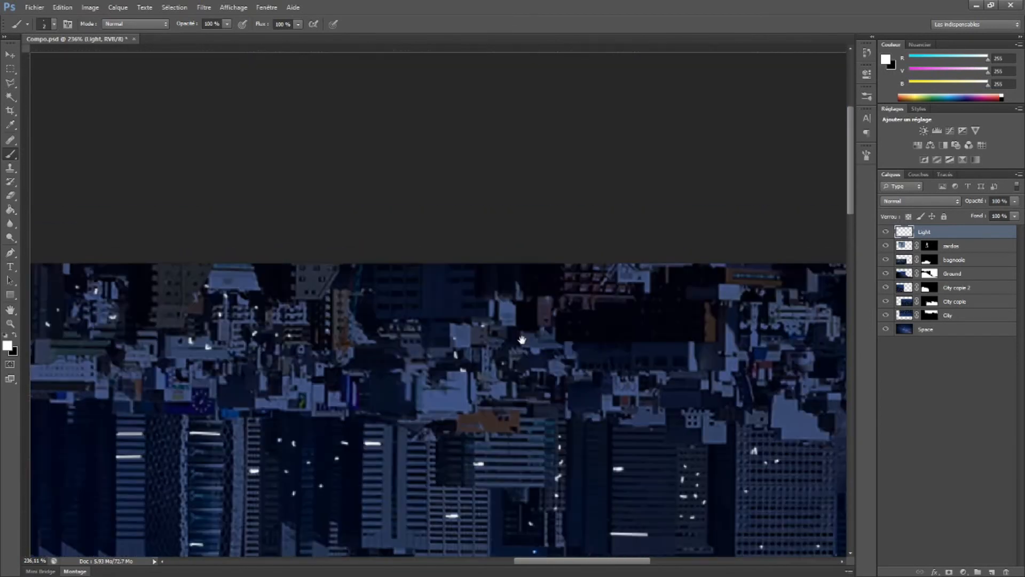
Add small lights to the upside-down low buildings toward the canvas's right border
{"action": "left_click_drag", "start_coordinate": [522, 339], "coordinate": [150, 339]}
{"action": "left_click", "coordinate": [299, 329]}
{"action": "left_click", "coordinate": [376, 303]}
{"action": "left_click_drag", "start_coordinate": [563, 292], "coordinate": [577, 291]}
{"action": "left_click_drag", "start_coordinate": [658, 304], "coordinate": [431, 289]}
Paint horizontal light lines across the floors of the three slim upside-down towers near the canvas's right border
{"action": "left_click_drag", "start_coordinate": [427, 417], "coordinate": [457, 287]}
{"action": "left_click_drag", "start_coordinate": [444, 337], "coordinate": [476, 338]}
{"action": "left_click_drag", "start_coordinate": [444, 366], "coordinate": [479, 366]}
{"action": "left_click_drag", "start_coordinate": [375, 371], "coordinate": [407, 372]}
{"action": "left_click_drag", "start_coordinate": [305, 377], "coordinate": [337, 378]}
Scatter window dots over the slim upside-down towers and the dark buildings at the canvas's right border
{"action": "left_click_drag", "start_coordinate": [292, 330], "coordinate": [287, 202]}
{"action": "left_click", "coordinate": [443, 263]}
{"action": "left_click", "coordinate": [472, 310]}
{"action": "left_click", "coordinate": [515, 184]}
{"action": "left_click", "coordinate": [558, 139]}
{"action": "left_click", "coordinate": [568, 204]}
{"action": "left_click_drag", "start_coordinate": [374, 326], "coordinate": [469, 277]}
{"action": "left_click", "coordinate": [471, 278]}
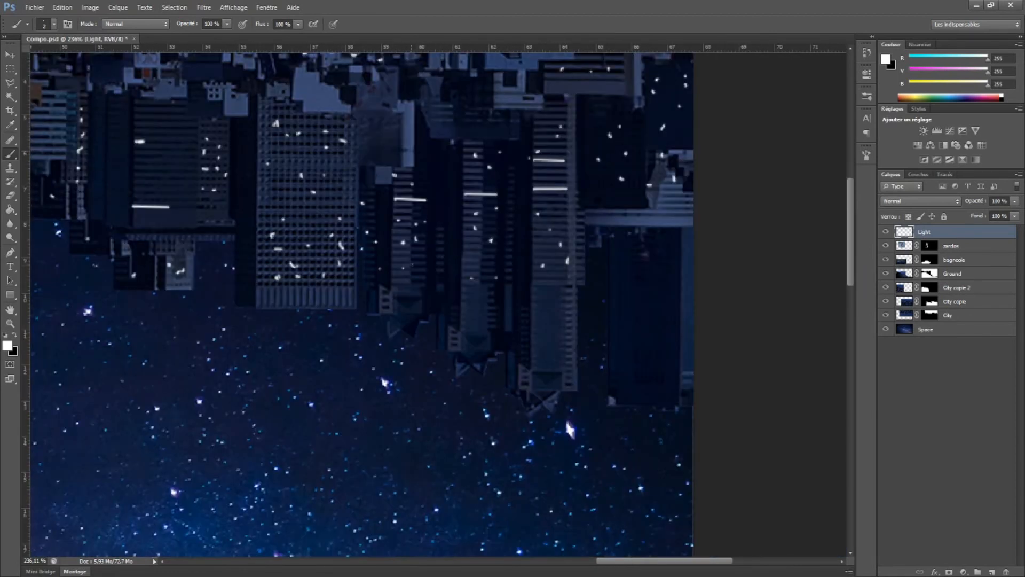
{"action": "left_click_drag", "start_coordinate": [615, 299], "coordinate": [546, 248]}
{"action": "left_click", "coordinate": [590, 215]}
{"action": "left_click", "coordinate": [574, 316]}
Fill remaining dark spots on the city buildings with a few more light dashes and dots
{"action": "key", "text": "ctrl+0"}
{"action": "scroll", "coordinate": [391, 177], "scroll_direction": "up", "scroll_amount": 10}
{"action": "left_click_drag", "start_coordinate": [373, 218], "coordinate": [392, 216]}
{"action": "left_click_drag", "start_coordinate": [407, 232], "coordinate": [406, 238]}
{"action": "left_click", "coordinate": [388, 314]}
{"action": "left_click_drag", "start_coordinate": [576, 81], "coordinate": [554, 240]}
{"action": "left_click", "coordinate": [554, 231]}
{"action": "left_click", "coordinate": [570, 218]}
{"action": "left_click", "coordinate": [592, 155]}
{"action": "left_click", "coordinate": [614, 153]}
{"action": "key", "text": "ctrl+0"}
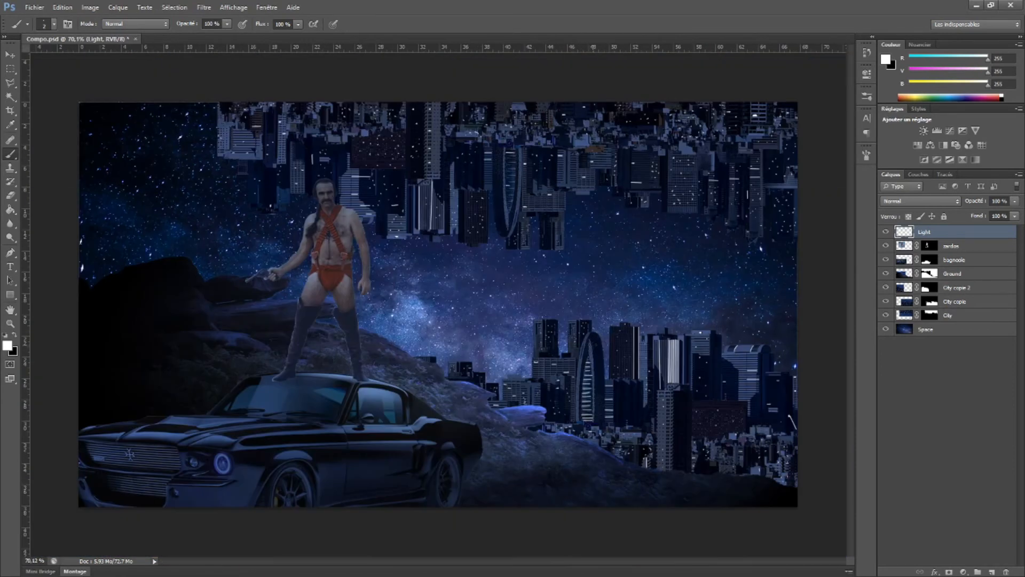
Add an outer glow (Lueur externe) in white ffffff to the Light layer
{"action": "double_click", "coordinate": [908, 234]}
{"action": "left_click_drag", "start_coordinate": [674, 322], "coordinate": [540, 212]}
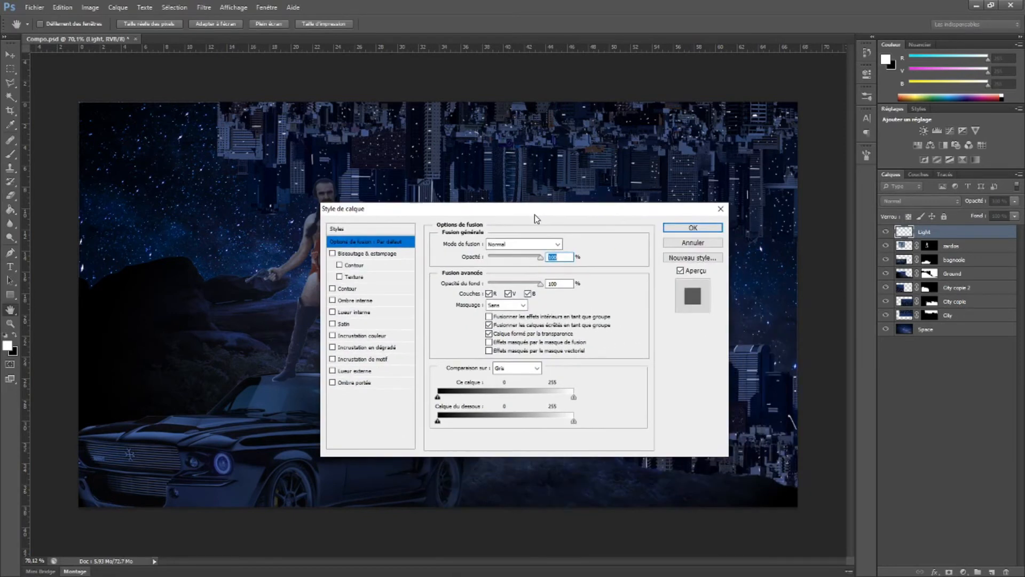
{"action": "left_click", "coordinate": [353, 371]}
{"action": "left_click_drag", "start_coordinate": [403, 211], "coordinate": [556, 199]}
{"action": "left_click", "coordinate": [623, 270]}
{"action": "left_click_drag", "start_coordinate": [409, 322], "coordinate": [375, 293]}
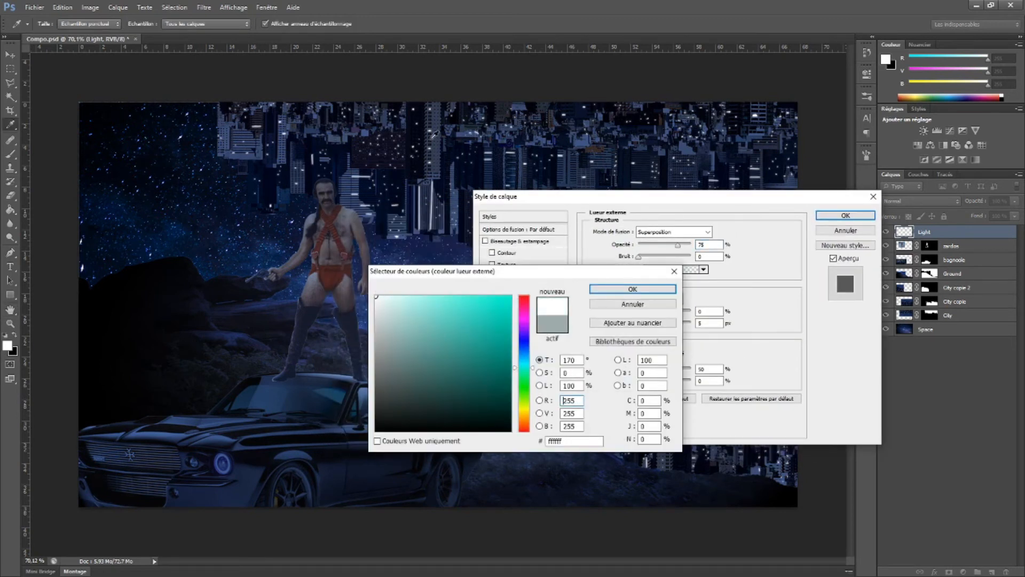
{"action": "left_click", "coordinate": [633, 288]}
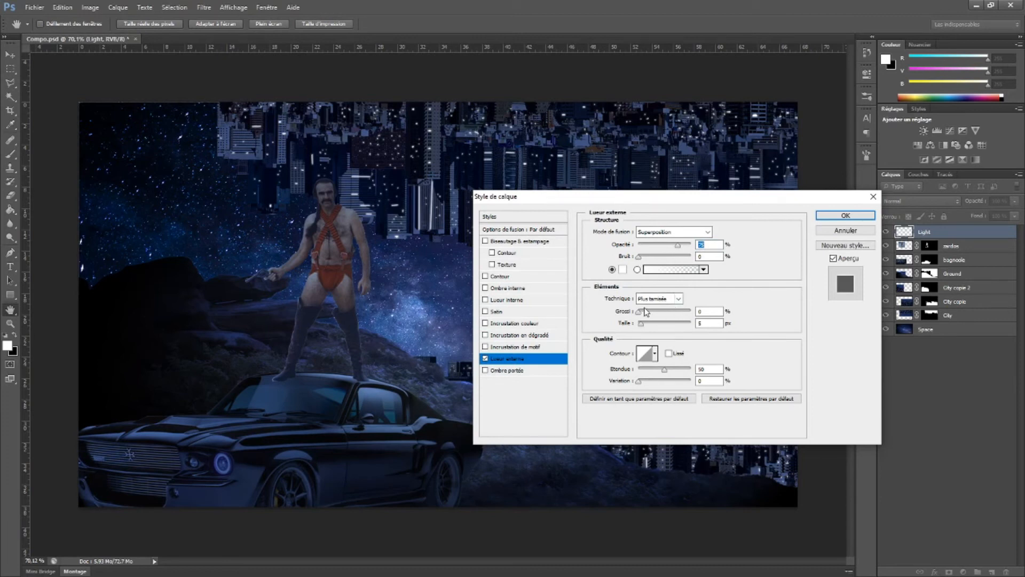
Set the outer glow's spread (Grossi) to 2% and its size (Taille) to 16 px
{"action": "mouse_move", "coordinate": [643, 315]}
{"action": "left_mouse_down"}
{"action": "mouse_move", "coordinate": [656, 327]}
{"action": "mouse_move", "coordinate": [646, 328]}
{"action": "left_mouse_up"}
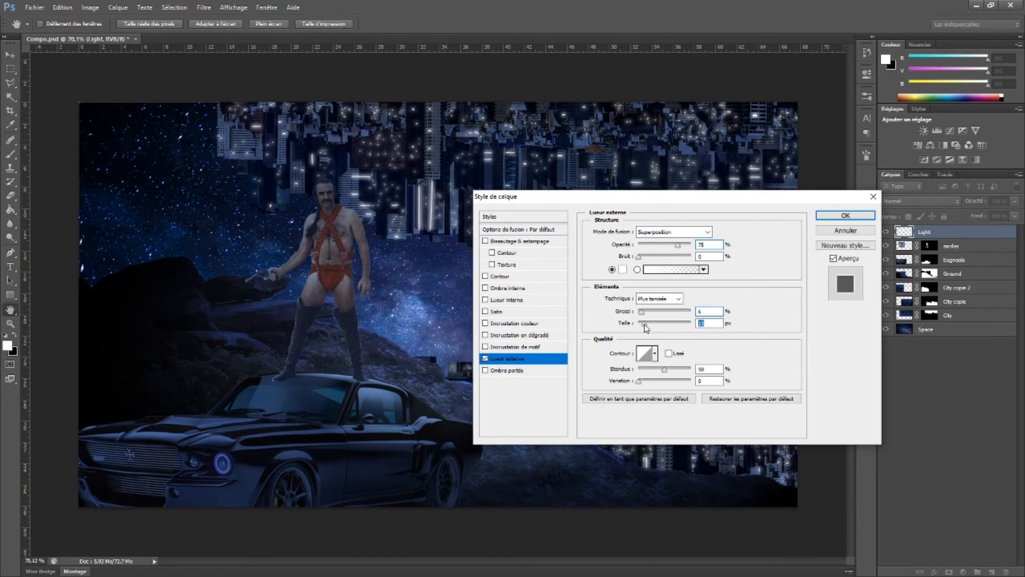
{"action": "double_click", "coordinate": [717, 324]}
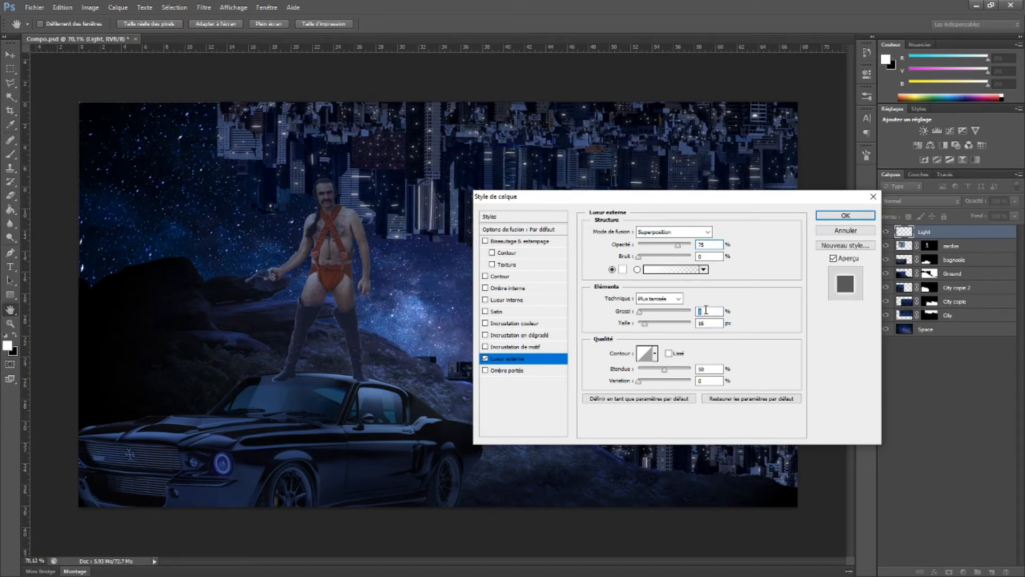
{"action": "left_click", "coordinate": [850, 214]}
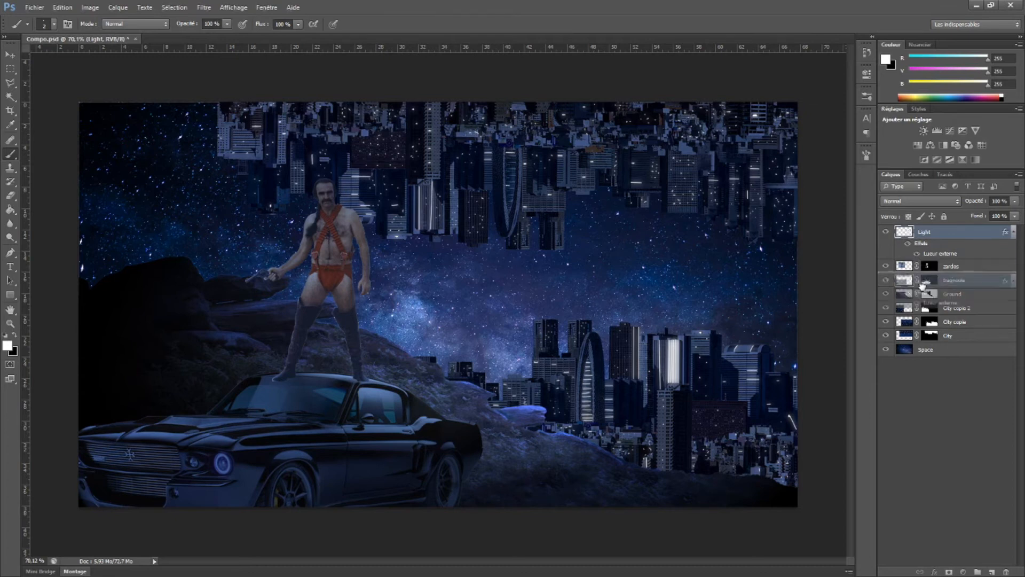
Duplicate the Light layer and collapse the effect lists of both light layers
{"action": "key", "text": "ctrl+j"}
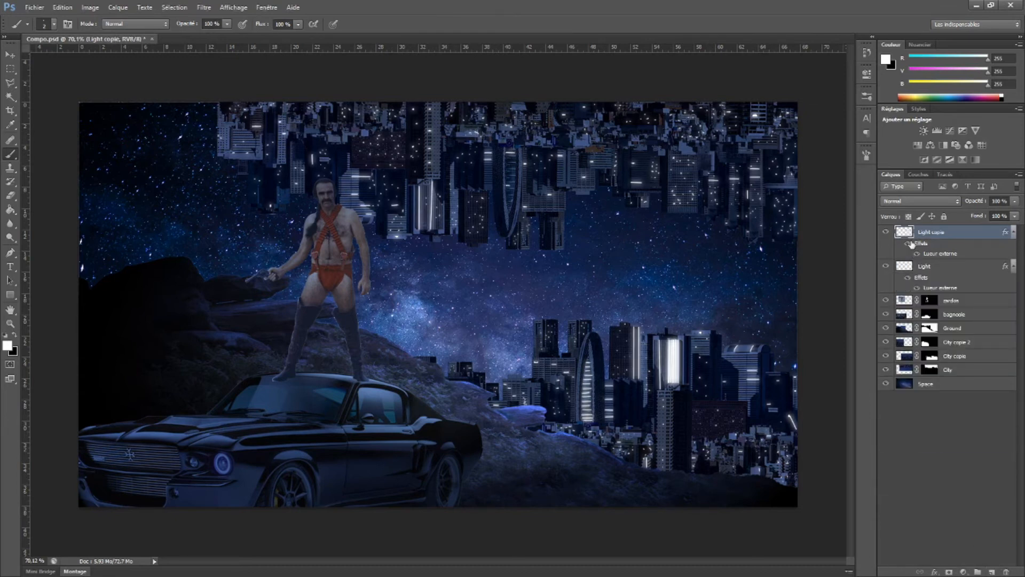
{"action": "left_click", "coordinate": [1013, 267]}
{"action": "left_click", "coordinate": [1013, 234]}
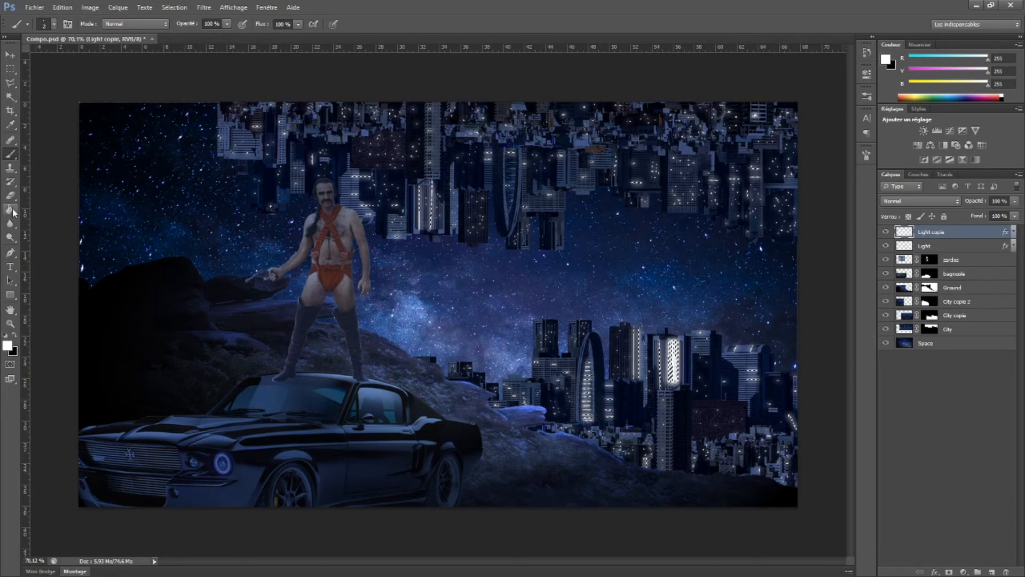
Paint red ff0000 over the selected lights of the Light copie layer with a large brush of 329 px
{"action": "left_click", "coordinate": [7, 346]}
{"action": "key", "text": "b"}
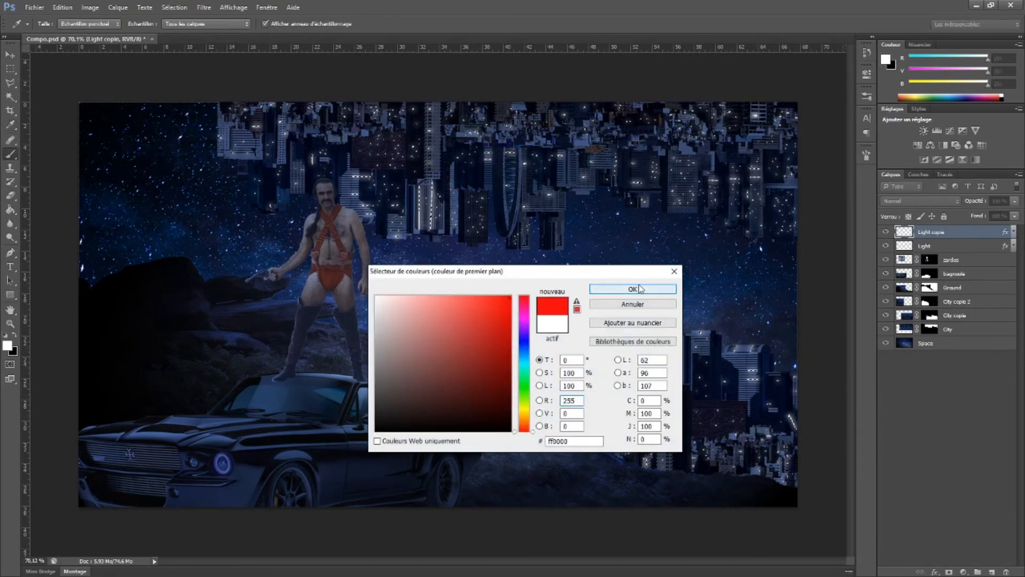
{"action": "left_click", "coordinate": [640, 289]}
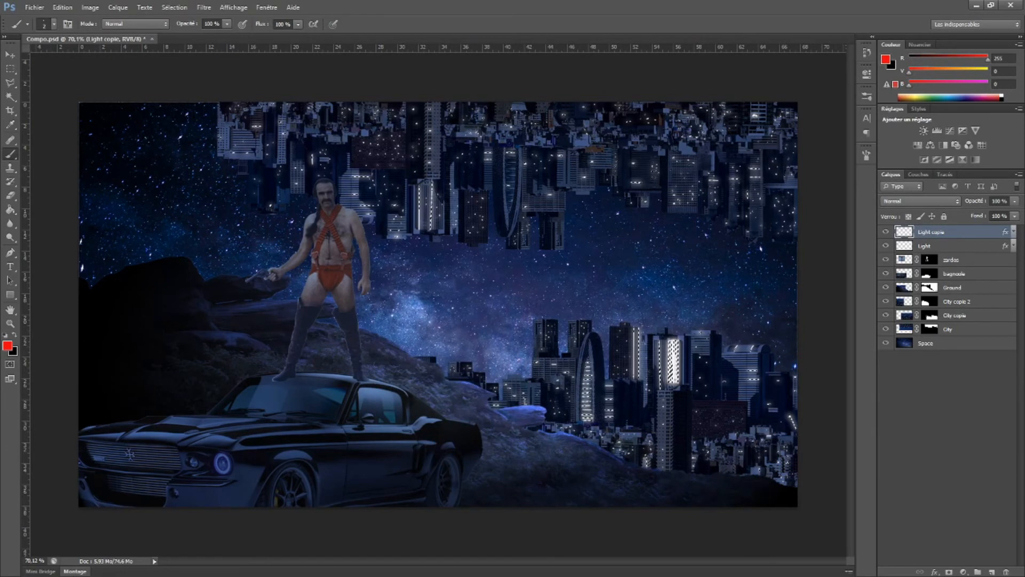
{"action": "right_click", "coordinate": [146, 156]}
{"action": "left_click_drag", "start_coordinate": [206, 181], "coordinate": [236, 183]}
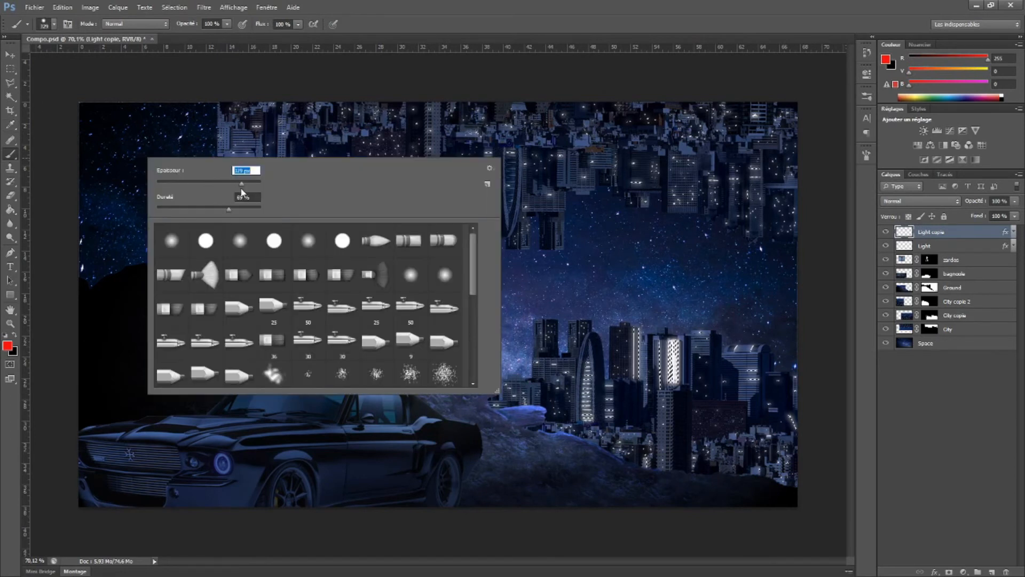
{"action": "left_click", "coordinate": [208, 124]}
{"action": "mouse_move", "coordinate": [230, 143]}
{"action": "left_mouse_down"}
{"action": "mouse_move", "coordinate": [429, 188]}
{"action": "mouse_move", "coordinate": [661, 261]}
{"action": "mouse_move", "coordinate": [827, 469]}
{"action": "mouse_move", "coordinate": [791, 162]}
{"action": "left_mouse_up"}
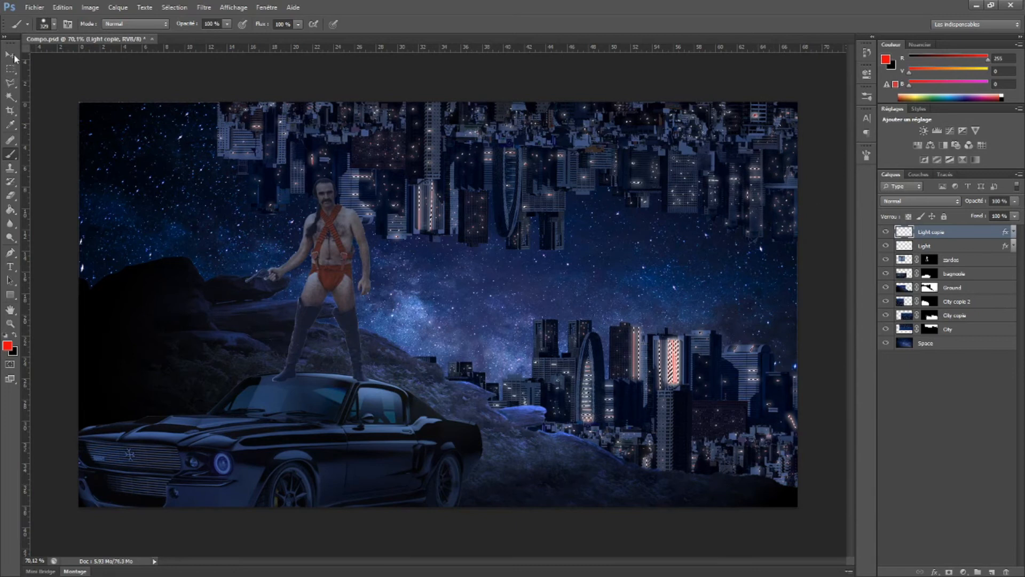
Shift the red lights of the Light copie layer slightly to the left of the white ones
{"action": "left_click", "coordinate": [11, 56]}
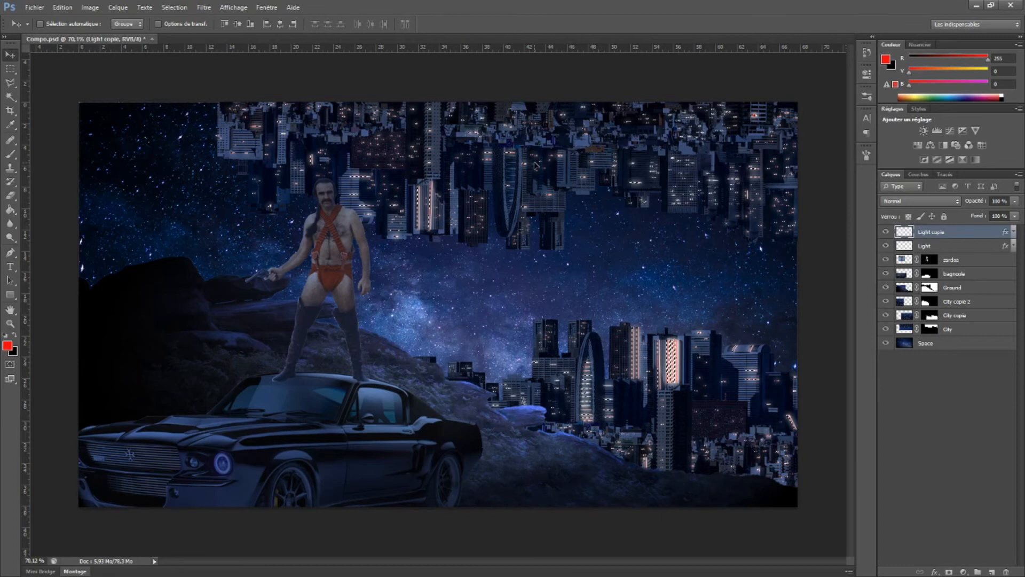
{"action": "key", "text": "shift+Left"}
{"action": "key", "text": "shift+Left"}
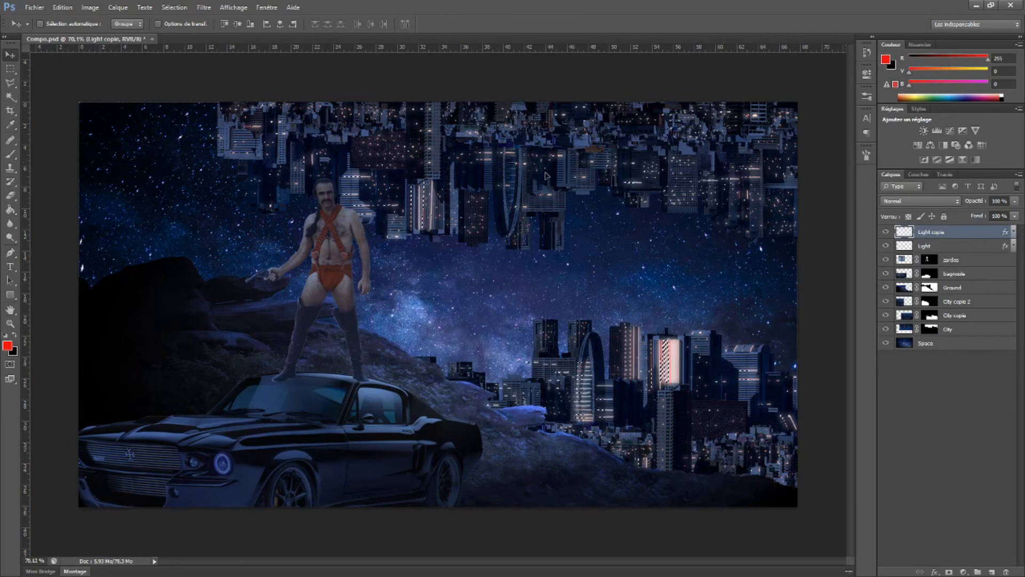
{"action": "left_click_drag", "start_coordinate": [528, 171], "coordinate": [524, 173]}
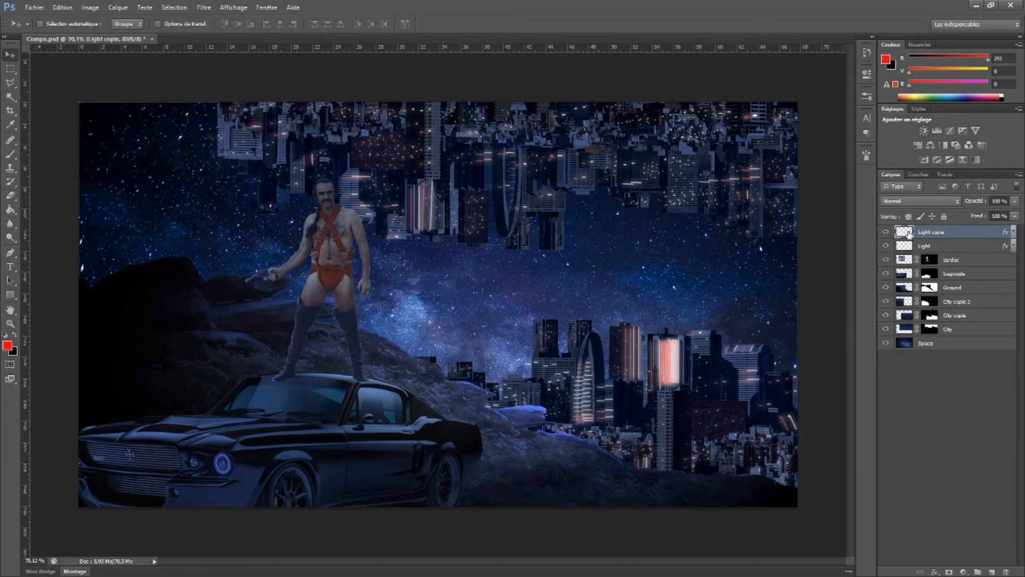
Duplicate the Light copie layer and set the foreground colour to green 00ff12
{"action": "left_click_drag", "start_coordinate": [909, 234], "coordinate": [993, 573]}
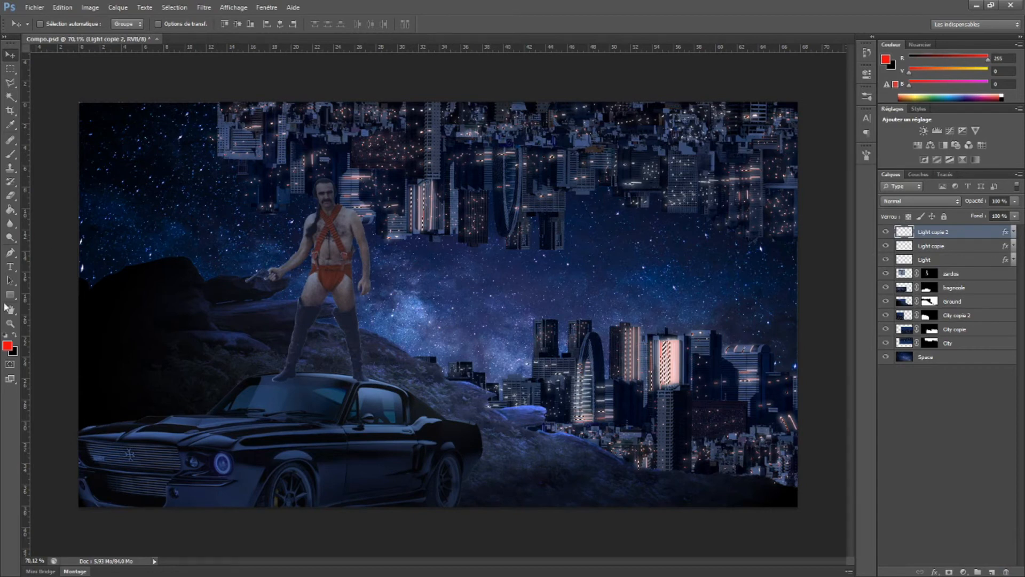
{"action": "left_click", "coordinate": [7, 345]}
{"action": "left_click_drag", "start_coordinate": [525, 367], "coordinate": [528, 388]}
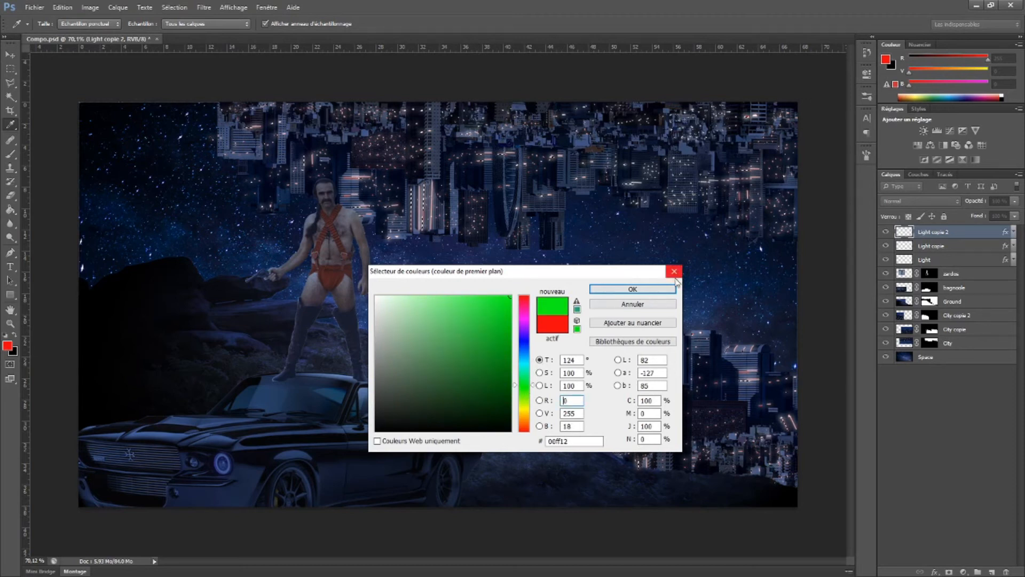
{"action": "left_click", "coordinate": [653, 289]}
Offset the Light copie 2 layer to the right and down, and paint its selected lights green
{"action": "left_click_drag", "start_coordinate": [486, 203], "coordinate": [516, 216]}
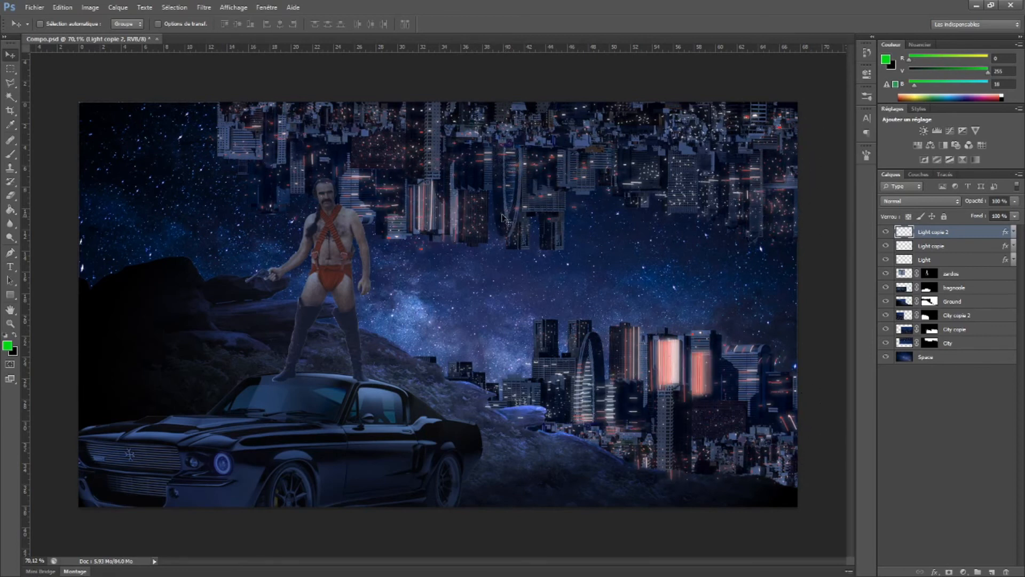
{"action": "double_click", "coordinate": [904, 235]}
{"action": "key", "text": "Return"}
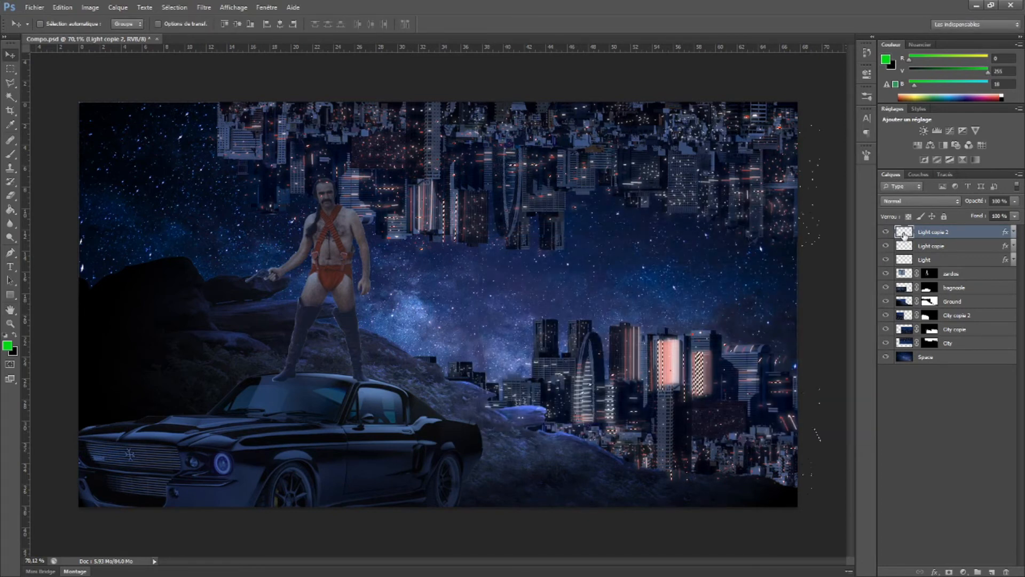
{"action": "left_click", "coordinate": [10, 154]}
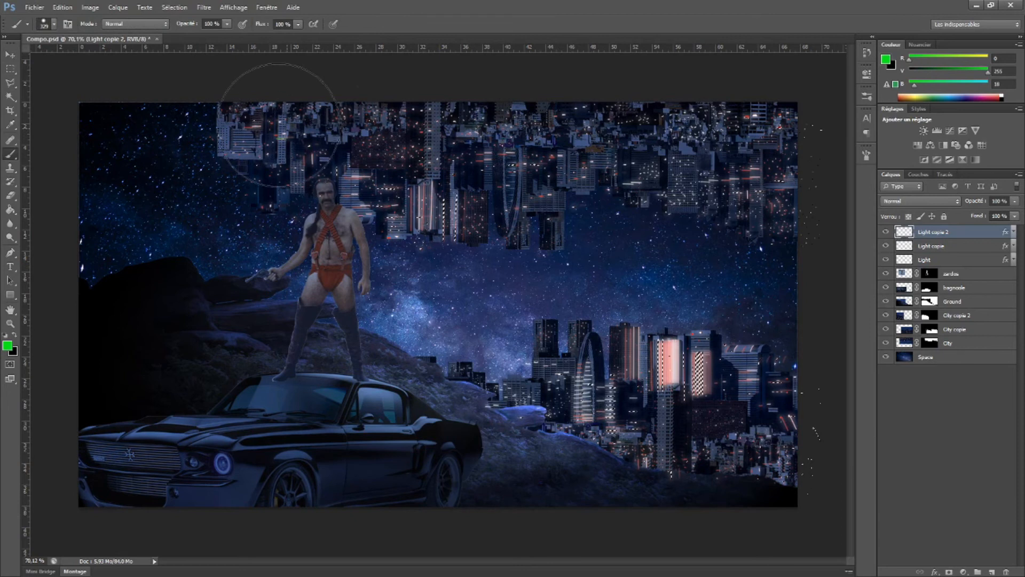
{"action": "left_click_drag", "start_coordinate": [685, 423], "coordinate": [587, 386]}
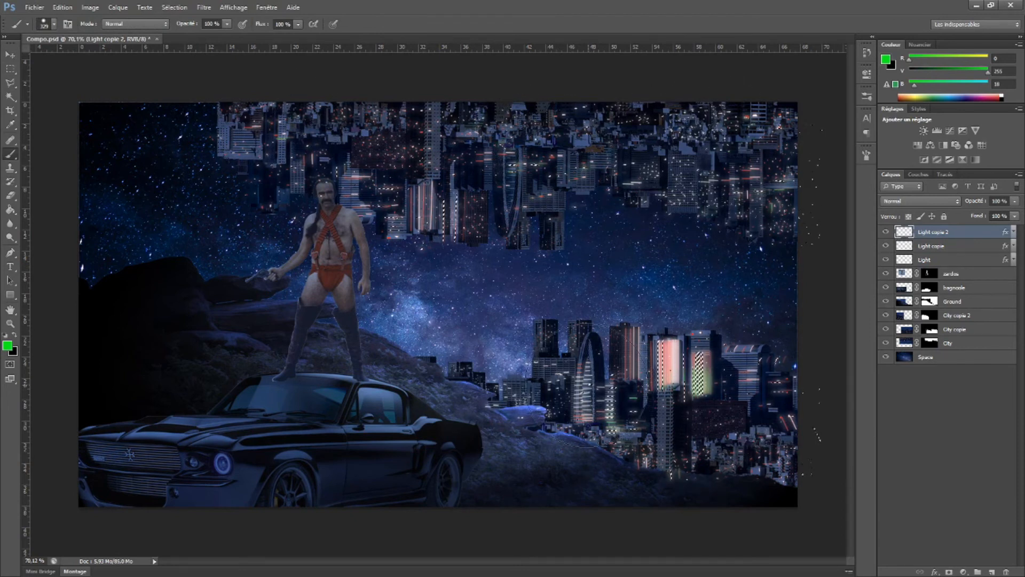
{"action": "left_click", "coordinate": [11, 55]}
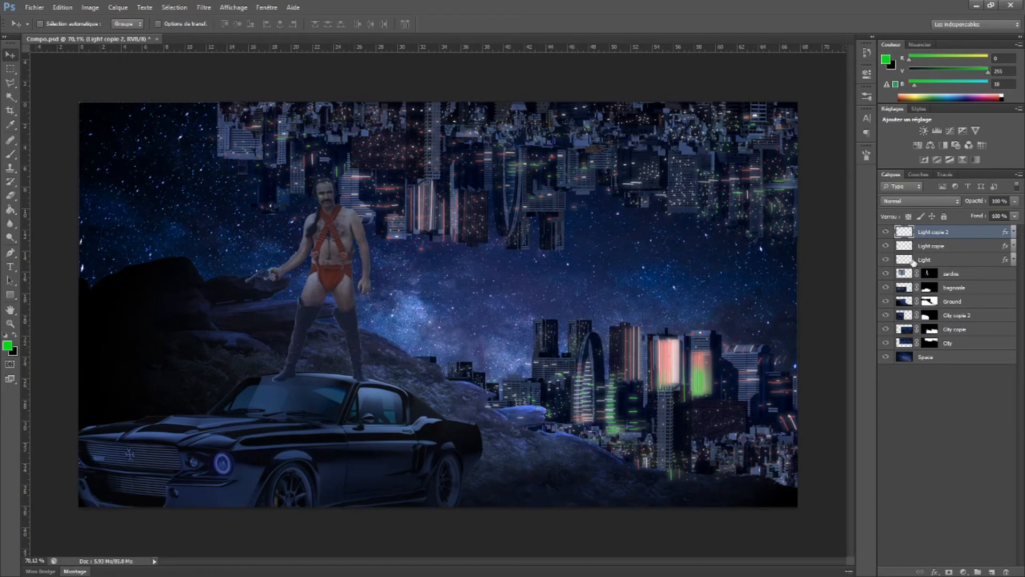
Set the outer glow colour of the Light copie 2 layer to green 00ff12
{"action": "double_click", "coordinate": [908, 233]}
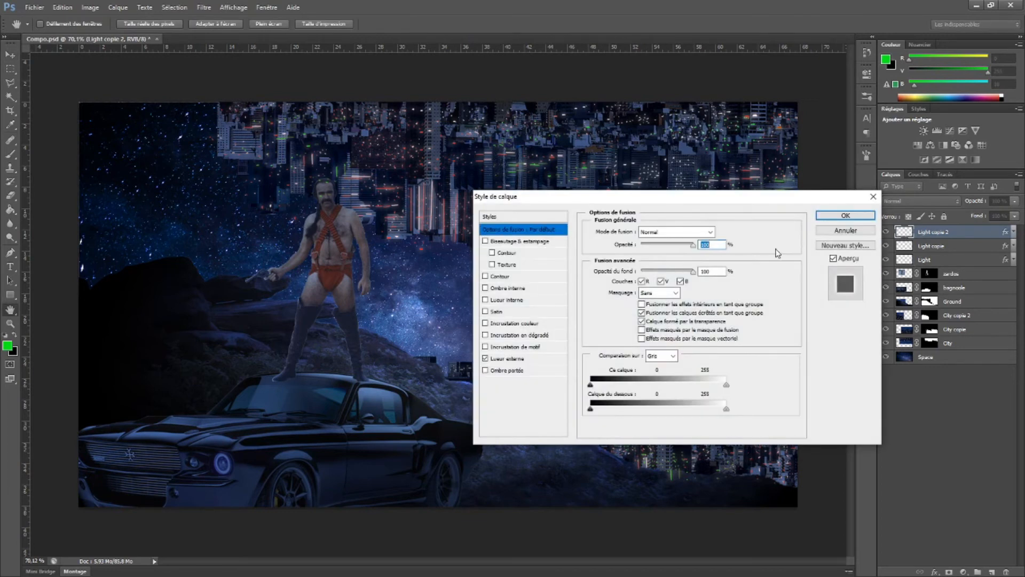
{"action": "left_click", "coordinate": [513, 359]}
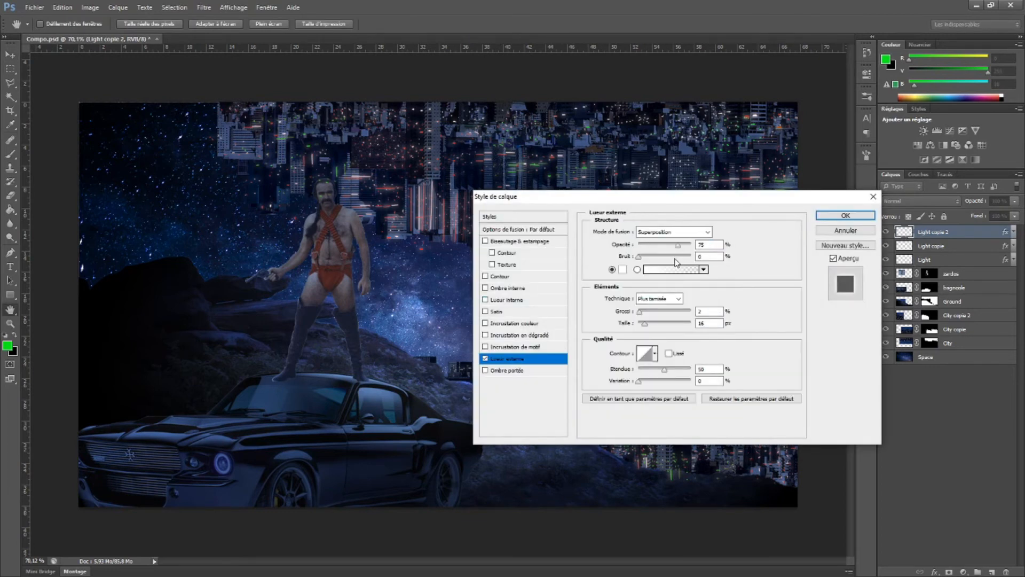
{"action": "left_click", "coordinate": [623, 269]}
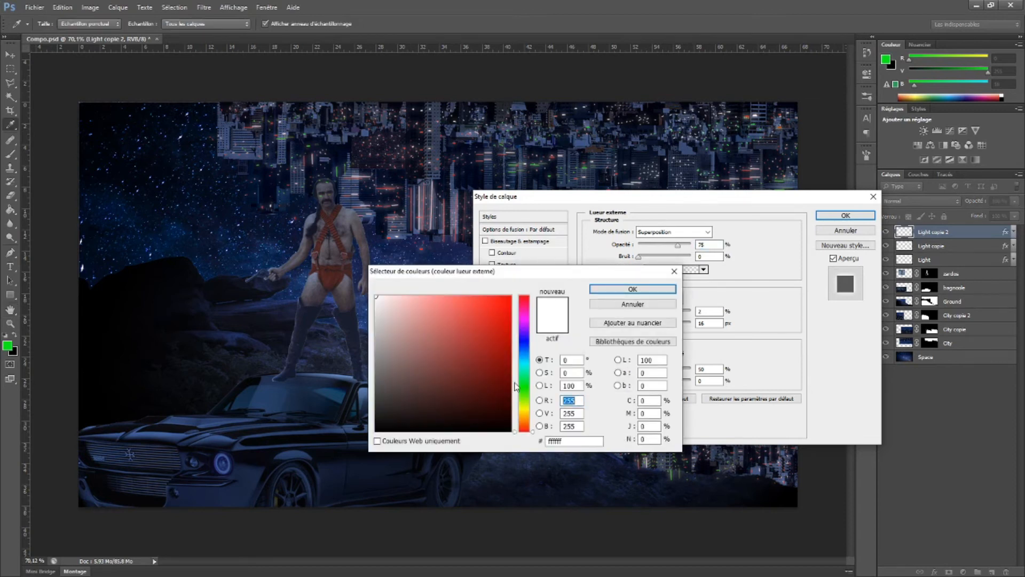
{"action": "left_click", "coordinate": [526, 386]}
{"action": "left_click_drag", "start_coordinate": [507, 338], "coordinate": [528, 289]}
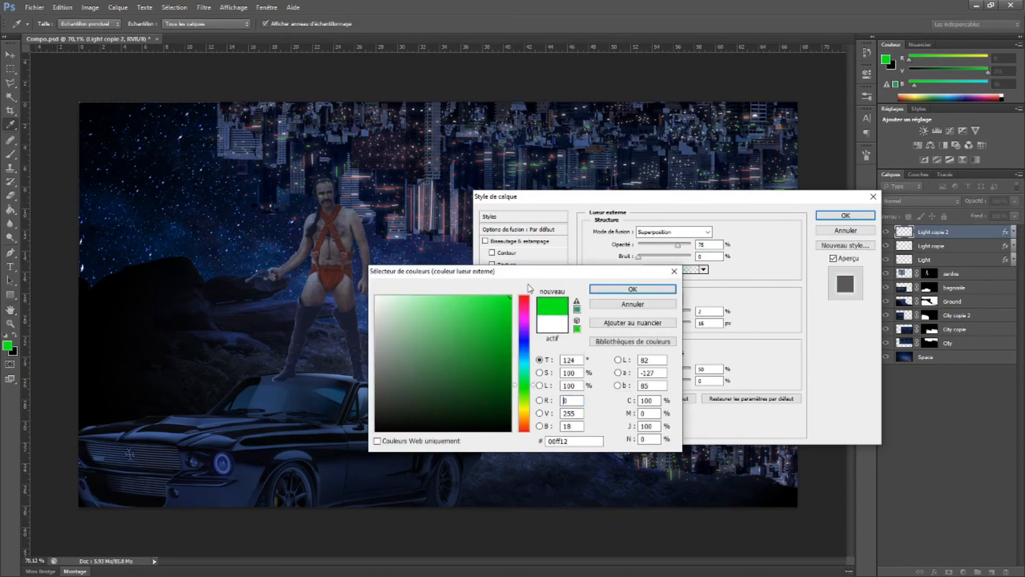
{"action": "left_click", "coordinate": [602, 292]}
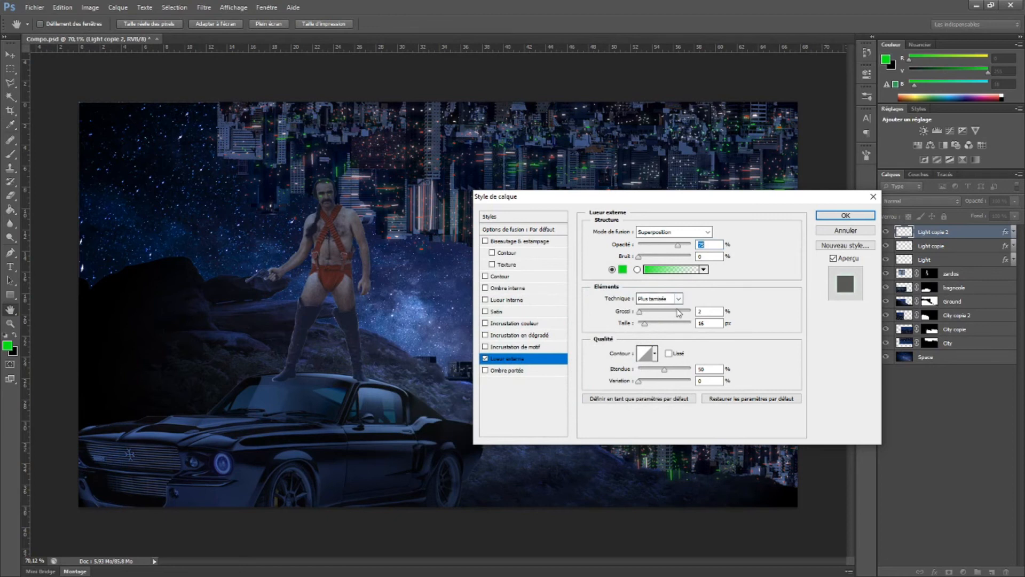
{"action": "left_click", "coordinate": [846, 215]}
Set the outer glow colour of the Light copie layer to red
{"action": "left_click", "coordinate": [902, 247]}
{"action": "double_click", "coordinate": [901, 249]}
{"action": "left_click", "coordinate": [507, 358]}
{"action": "left_click", "coordinate": [621, 270]}
{"action": "left_click", "coordinate": [506, 295]}
{"action": "left_click", "coordinate": [632, 289]}
{"action": "left_click", "coordinate": [846, 215]}
Add a layer mask to each of the Light copie 2, Light copie and Light layers
{"action": "scroll", "coordinate": [624, 260], "scroll_direction": "down", "scroll_amount": 1}
{"action": "scroll", "coordinate": [624, 260], "scroll_direction": "up", "scroll_amount": 1}
{"action": "left_click", "coordinate": [905, 233]}
{"action": "left_click", "coordinate": [949, 571]}
{"action": "left_click", "coordinate": [907, 247]}
{"action": "left_click", "coordinate": [949, 572]}
{"action": "left_click", "coordinate": [908, 260]}
{"action": "left_click", "coordinate": [949, 571]}
Hide the stray green lights around the lower city's towers by painting the Light copie 2 mask with a small black brush
{"action": "left_click", "coordinate": [930, 231]}
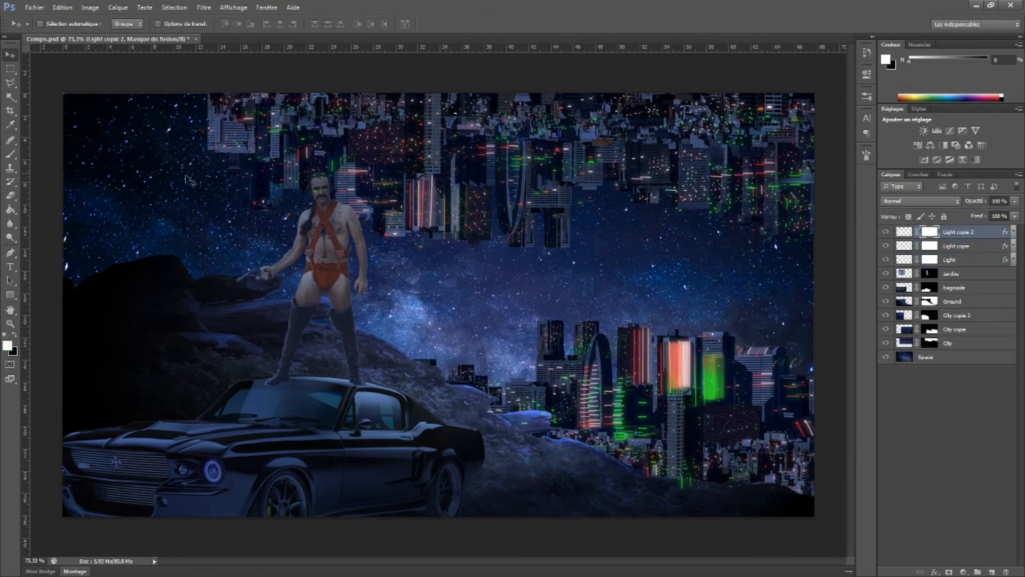
{"action": "key", "text": "b"}
{"action": "right_click", "coordinate": [370, 135]}
{"action": "left_click_drag", "start_coordinate": [407, 161], "coordinate": [387, 161]}
{"action": "left_click", "coordinate": [206, 219]}
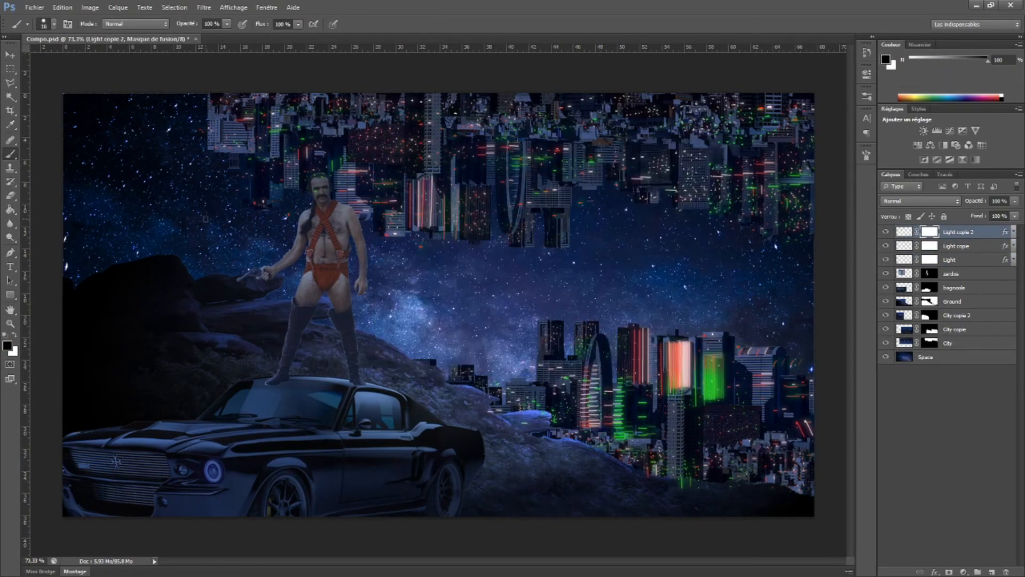
{"action": "left_click", "coordinate": [886, 232]}
{"action": "left_click", "coordinate": [886, 232]}
{"action": "mouse_move", "coordinate": [618, 383]}
{"action": "left_mouse_down"}
{"action": "mouse_move", "coordinate": [619, 439]}
{"action": "mouse_move", "coordinate": [643, 428]}
{"action": "mouse_move", "coordinate": [619, 403]}
{"action": "left_mouse_up"}
{"action": "left_click_drag", "start_coordinate": [682, 471], "coordinate": [689, 483]}
{"action": "left_click_drag", "start_coordinate": [669, 393], "coordinate": [688, 403]}
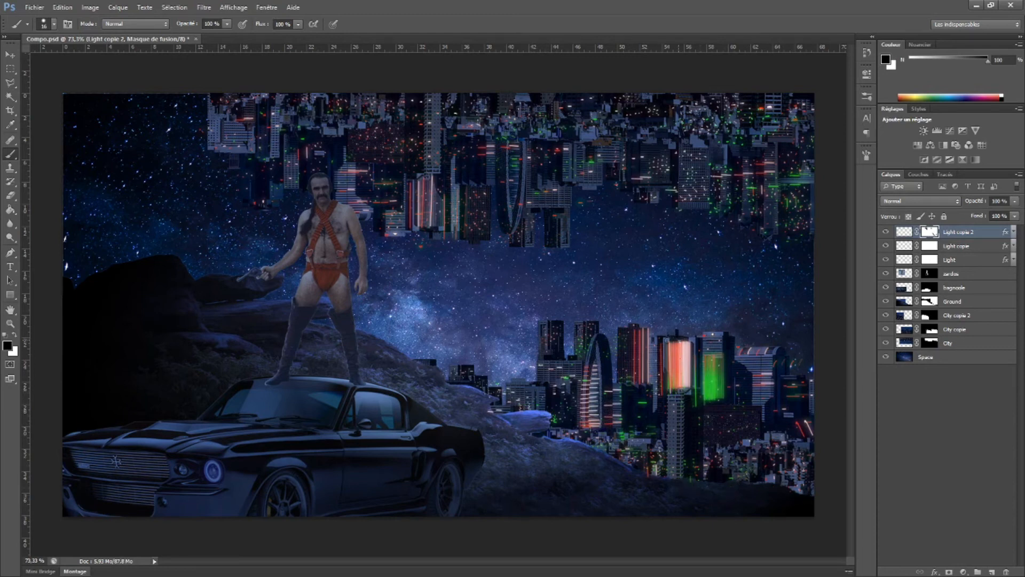
Hide the remaining stray city lights by painting black on the Light copie and Light copie 2 masks
{"action": "left_click", "coordinate": [930, 246]}
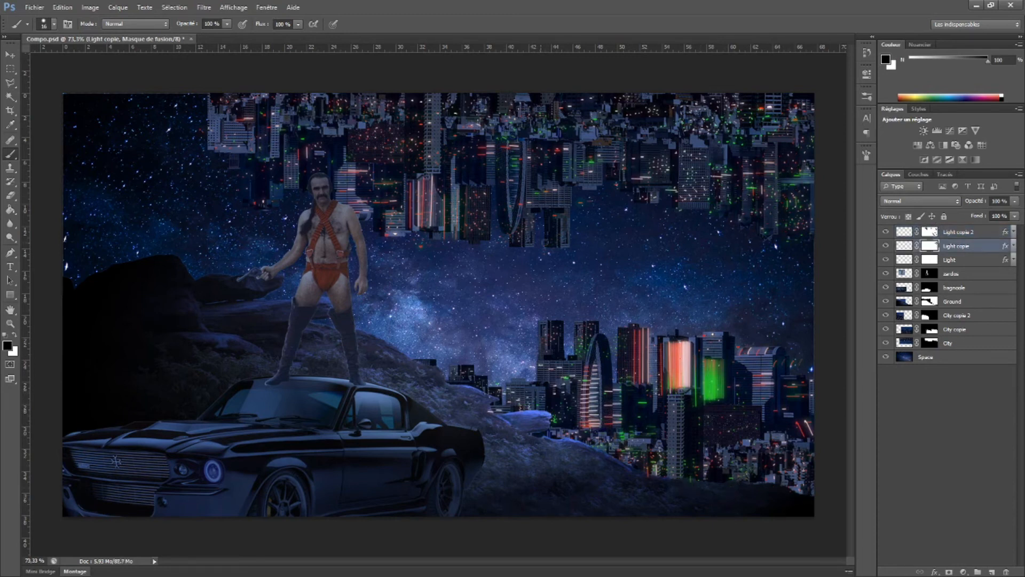
{"action": "left_click", "coordinate": [930, 259]}
{"action": "left_click", "coordinate": [931, 231]}
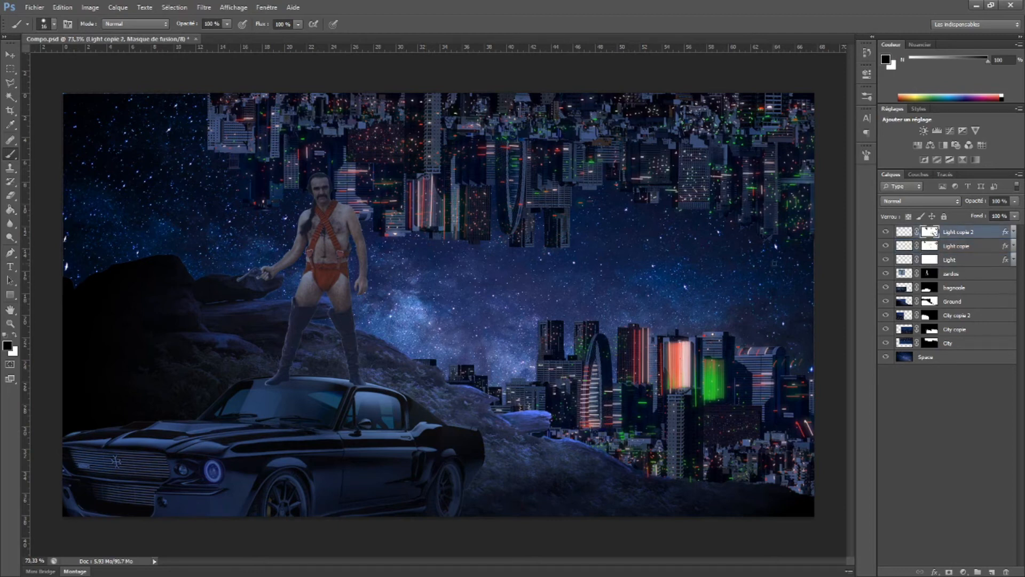
Brighten the Space layer with a Brightness/Contrast adjustment of 98 brightness
{"action": "key", "text": "v"}
{"action": "left_click", "coordinate": [571, 274]}
{"action": "left_click", "coordinate": [90, 8]}
{"action": "mouse_move", "coordinate": [115, 36]}
{"action": "left_click", "coordinate": [283, 35]}
{"action": "left_click_drag", "start_coordinate": [453, 213], "coordinate": [487, 214]}
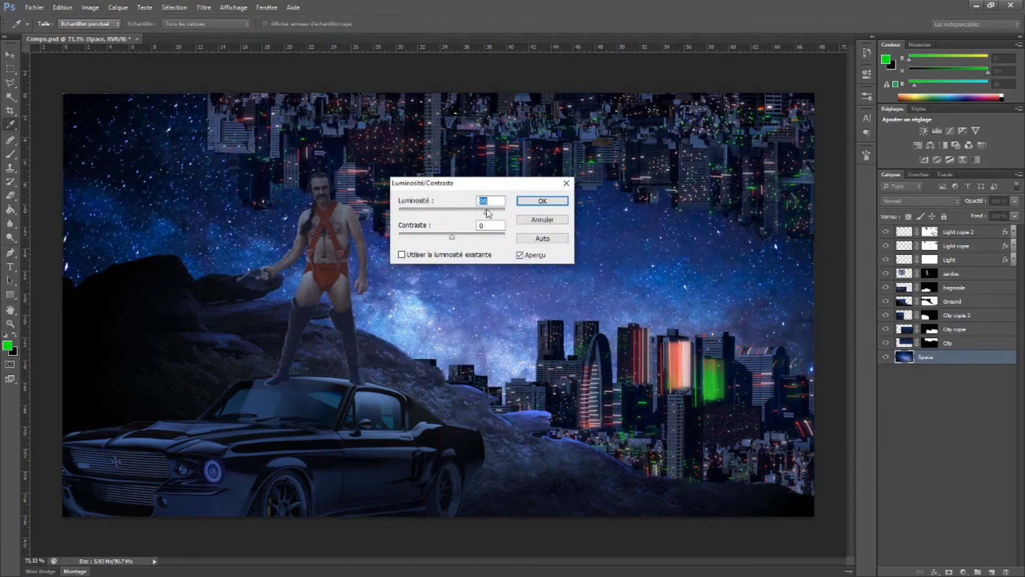
{"action": "left_click", "coordinate": [535, 204]}
Brighten the Ground layer with a Brightness/Contrast adjustment of 86 brightness
{"action": "left_click", "coordinate": [541, 463], "text": "ctrl"}
{"action": "left_click", "coordinate": [90, 7]}
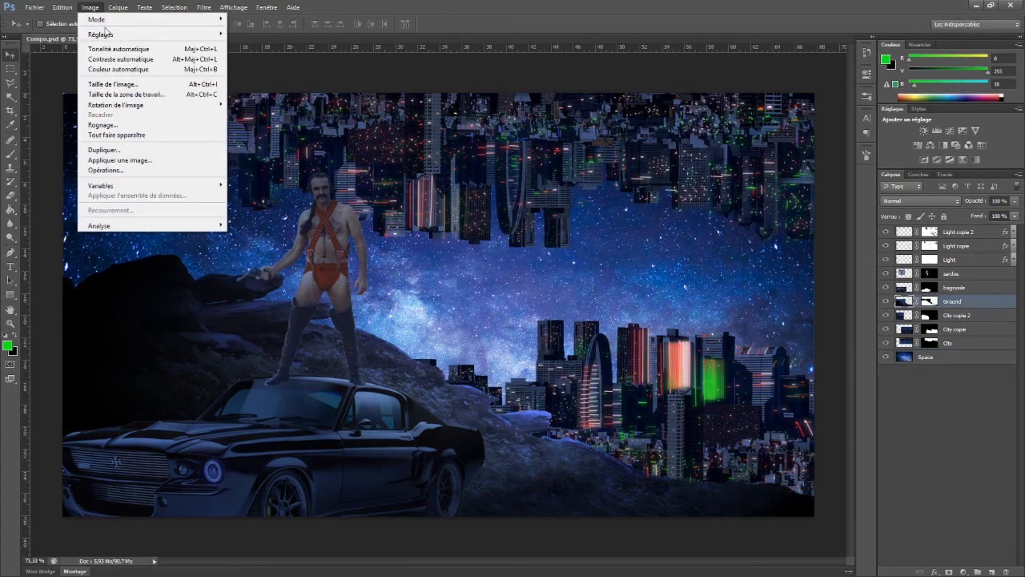
{"action": "mouse_move", "coordinate": [115, 36]}
{"action": "left_click", "coordinate": [283, 35]}
{"action": "left_click_drag", "start_coordinate": [460, 214], "coordinate": [486, 216]}
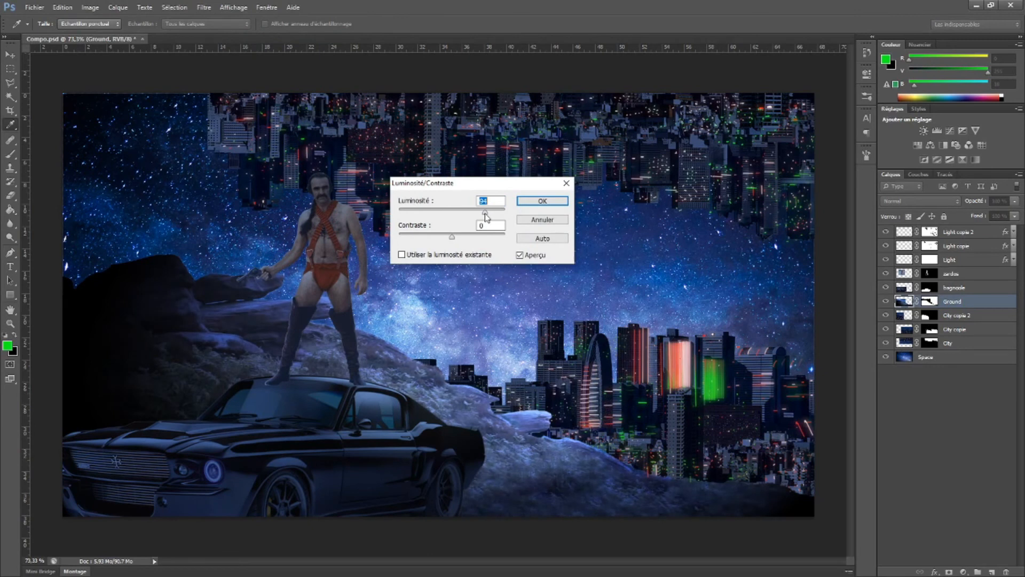
{"action": "left_click", "coordinate": [539, 203]}
Apply a directional Lighting Effects filter to the car layer, aiming the light so the front of the car falls into shadow
{"action": "left_click", "coordinate": [359, 454], "text": "ctrl"}
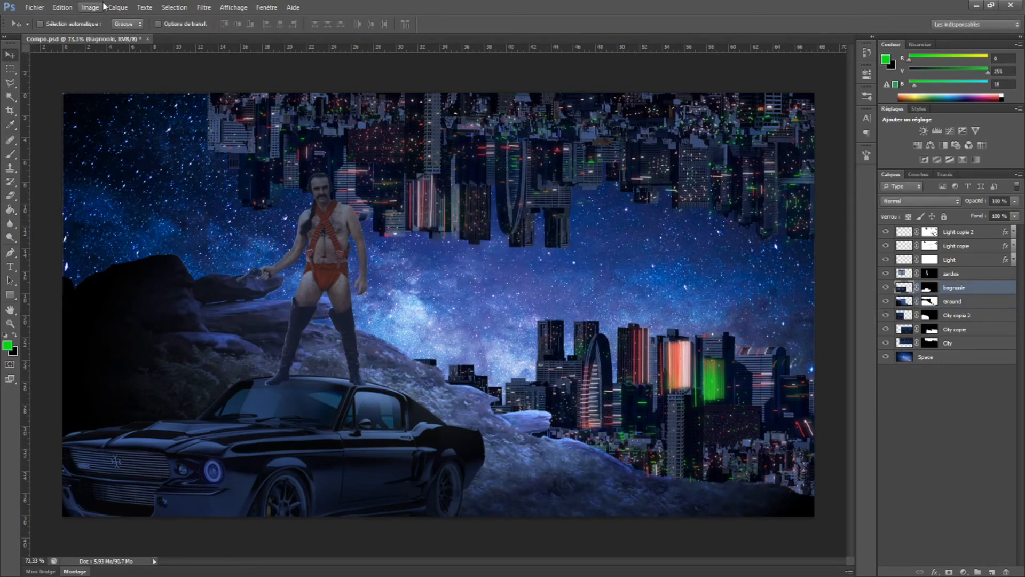
{"action": "left_click", "coordinate": [203, 7]}
{"action": "mouse_move", "coordinate": [299, 166]}
{"action": "left_click", "coordinate": [366, 174]}
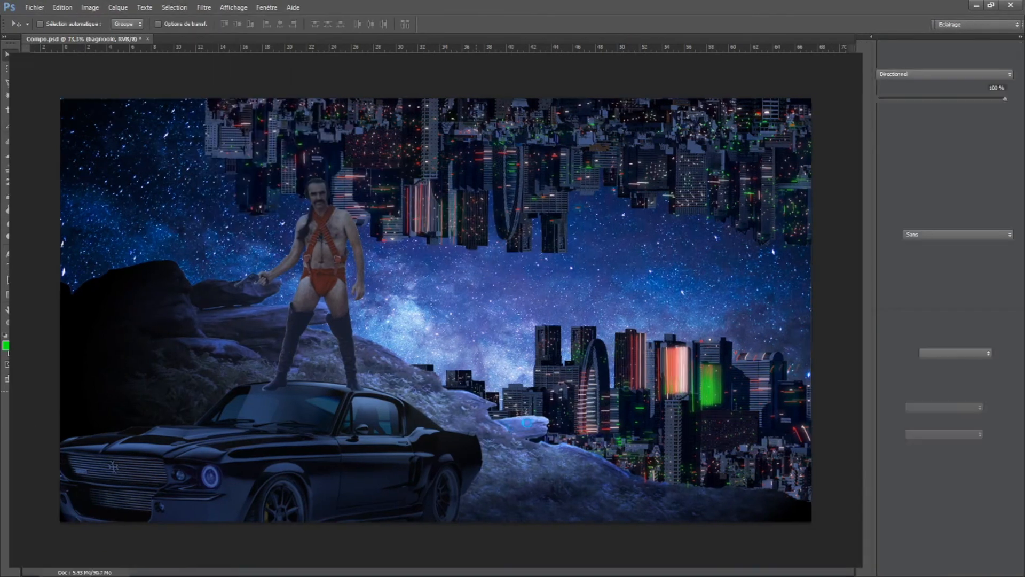
{"action": "left_click_drag", "start_coordinate": [159, 520], "coordinate": [138, 495]}
{"action": "left_click_drag", "start_coordinate": [584, 350], "coordinate": [255, 449]}
{"action": "left_click", "coordinate": [482, 24]}
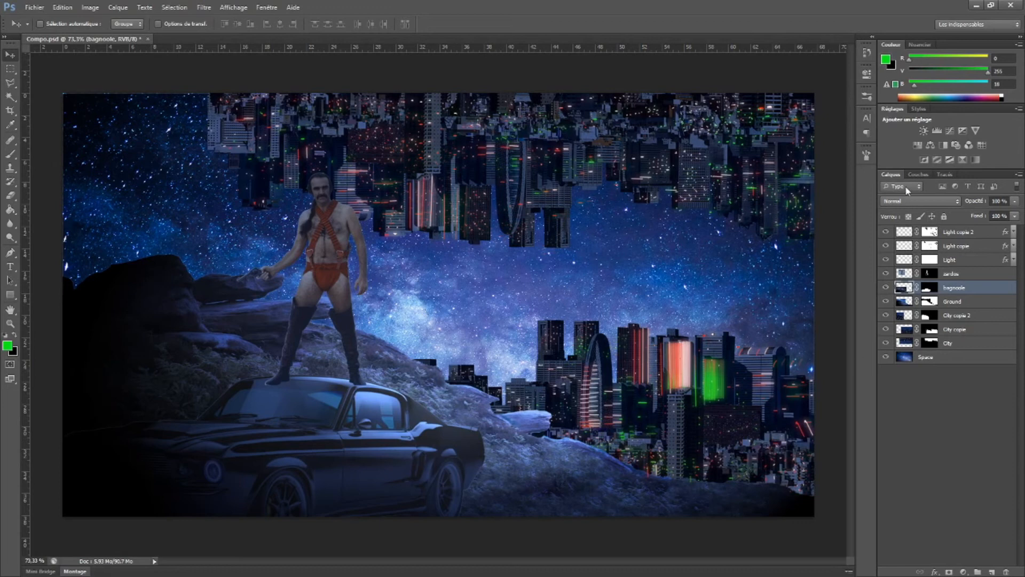
Try several blend modes on the car layer and set it to Superposition
{"action": "left_click", "coordinate": [929, 201]}
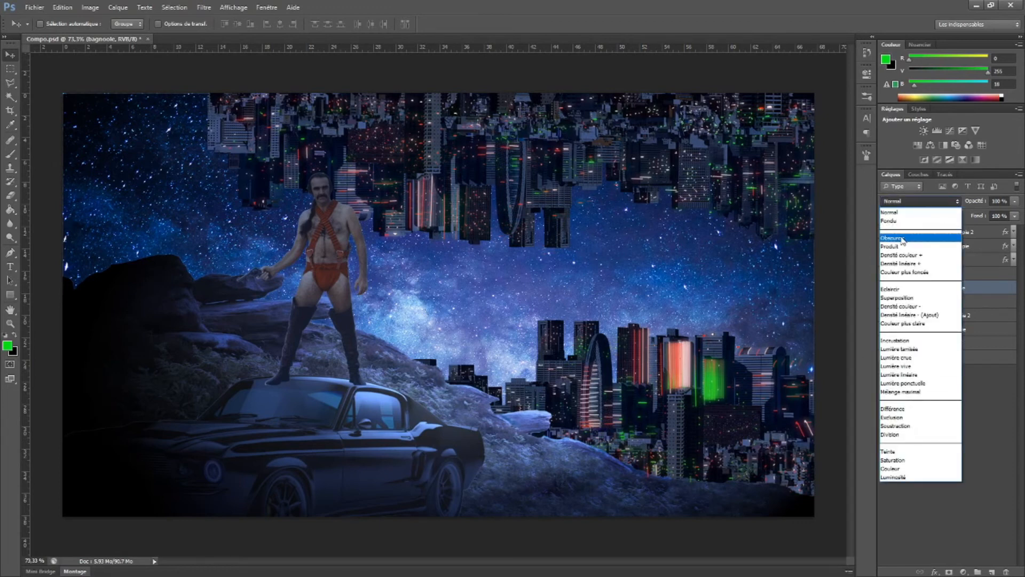
{"action": "left_click", "coordinate": [921, 209]}
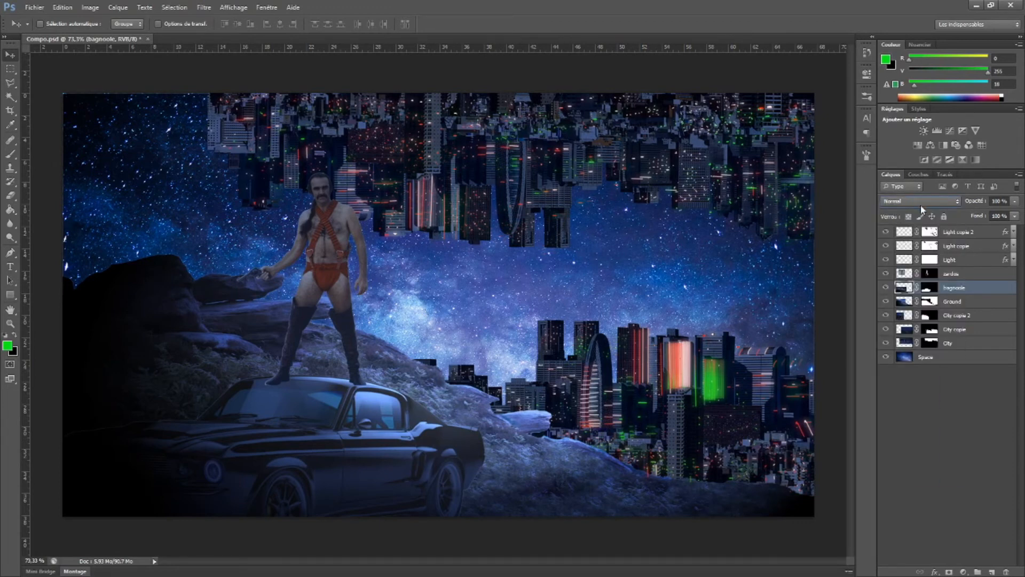
{"action": "scroll", "coordinate": [921, 204], "scroll_direction": "down", "scroll_amount": 1}
{"action": "scroll", "coordinate": [920, 204], "scroll_direction": "down", "scroll_amount": 5}
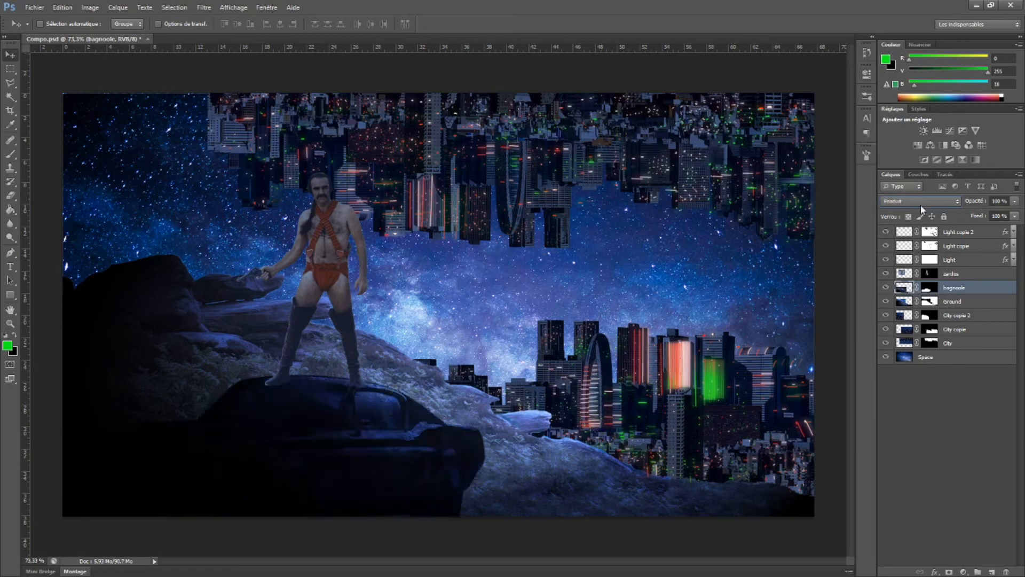
{"action": "scroll", "coordinate": [920, 204], "scroll_direction": "down", "scroll_amount": 2}
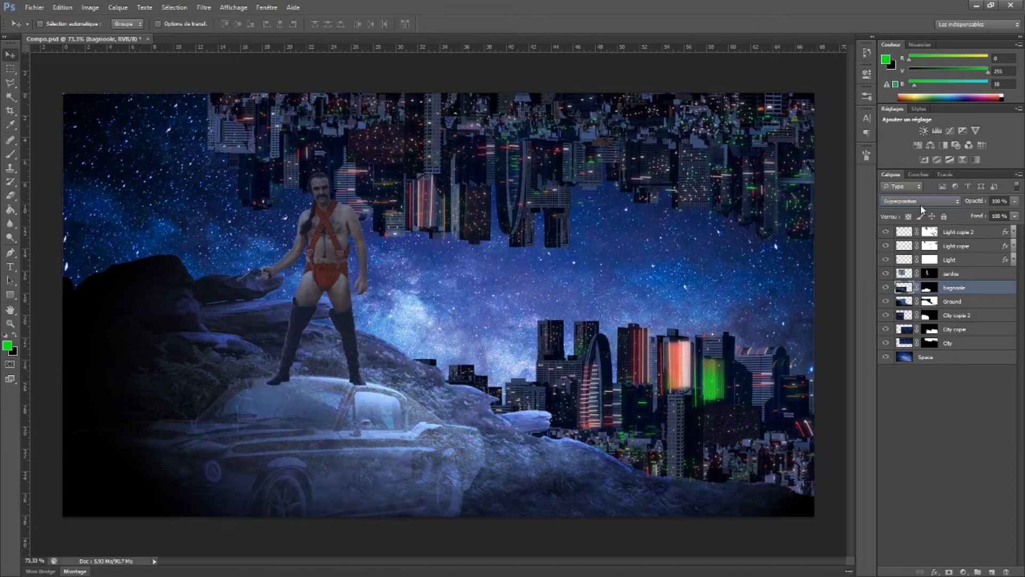
Duplicate the car layer, set the original car layer to Normal, and compare the result with the copy hidden and shown
{"action": "left_click_drag", "start_coordinate": [906, 288], "coordinate": [992, 571]}
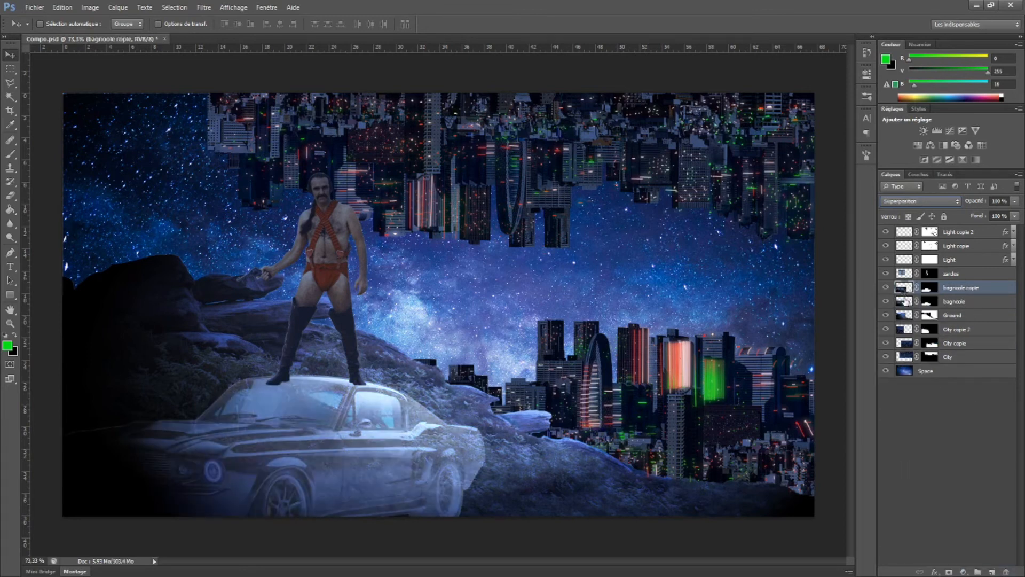
{"action": "left_click", "coordinate": [906, 302]}
{"action": "left_click", "coordinate": [926, 203]}
{"action": "left_click", "coordinate": [906, 212]}
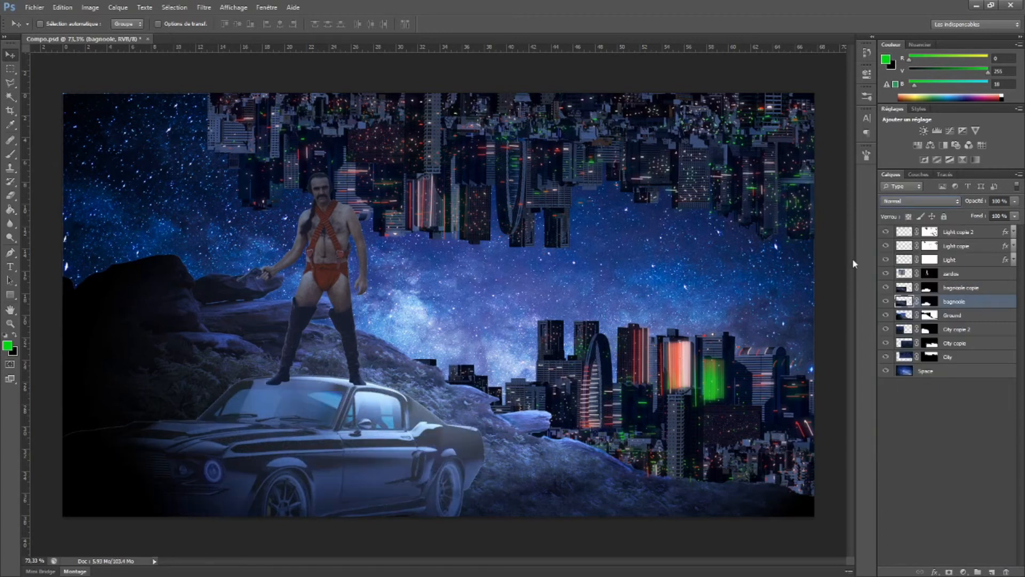
{"action": "left_click", "coordinate": [906, 289]}
{"action": "left_click", "coordinate": [886, 288]}
{"action": "left_click", "coordinate": [886, 288]}
Fade the duplicated car layer over the car's front and lower body by painting its mask with a soft 442 px black brush
{"action": "left_click", "coordinate": [930, 289]}
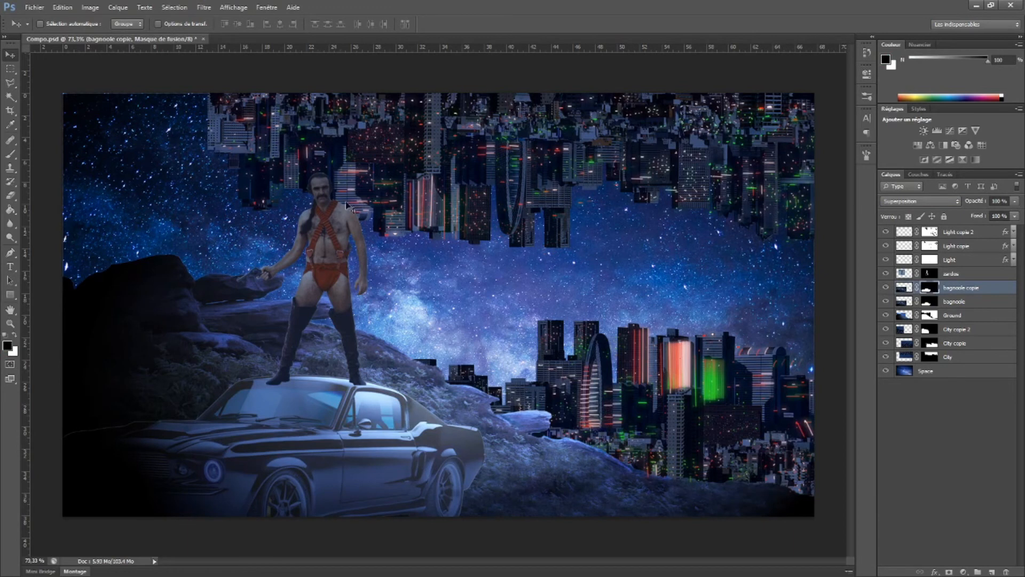
{"action": "left_click", "coordinate": [11, 154]}
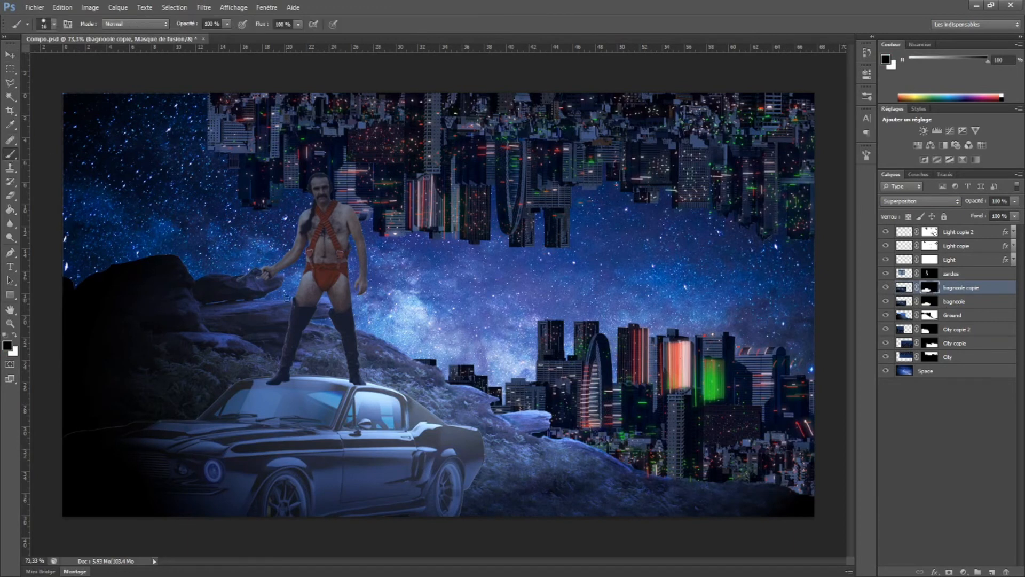
{"action": "right_click", "coordinate": [312, 304]}
{"action": "left_click_drag", "start_coordinate": [329, 325], "coordinate": [347, 329]}
{"action": "left_click", "coordinate": [373, 322]}
{"action": "mouse_move", "coordinate": [197, 459]}
{"action": "left_mouse_down"}
{"action": "mouse_move", "coordinate": [179, 430]}
{"action": "mouse_move", "coordinate": [150, 471]}
{"action": "mouse_move", "coordinate": [159, 490]}
{"action": "left_mouse_up"}
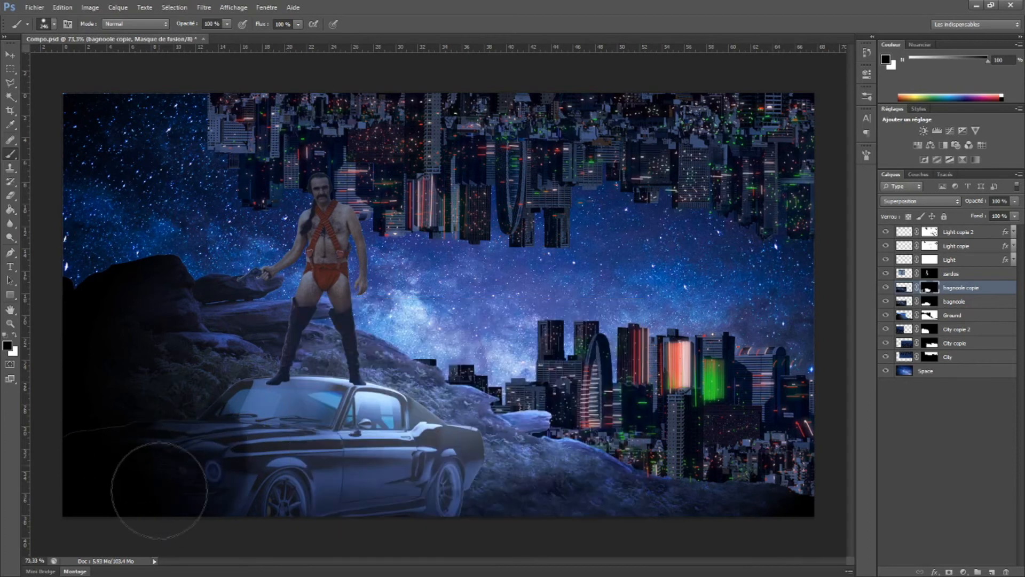
{"action": "right_click", "coordinate": [482, 310]}
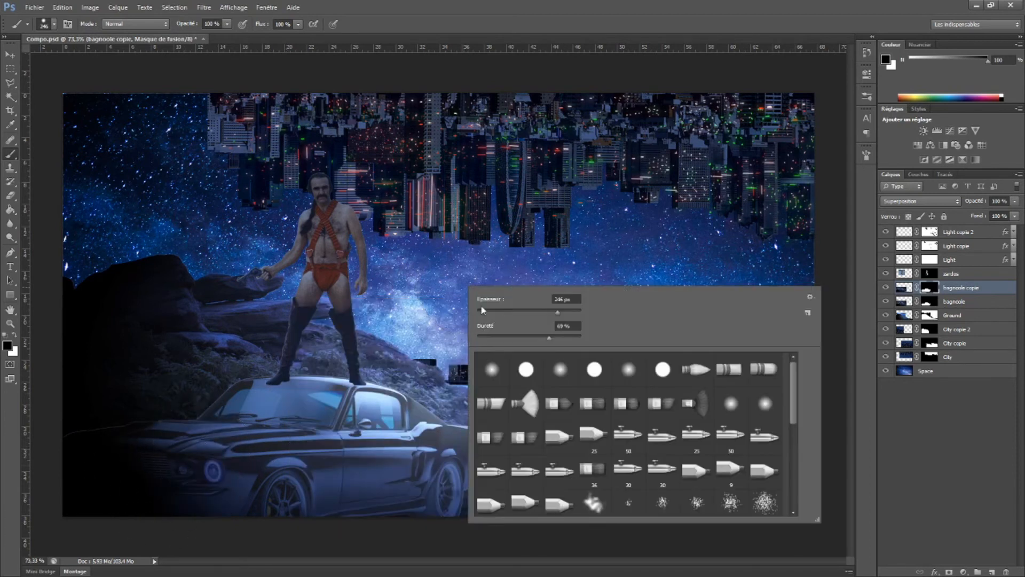
{"action": "left_click_drag", "start_coordinate": [547, 341], "coordinate": [456, 345]}
{"action": "left_click_drag", "start_coordinate": [557, 310], "coordinate": [568, 313]}
{"action": "mouse_move", "coordinate": [124, 481]}
{"action": "left_mouse_down"}
{"action": "mouse_move", "coordinate": [155, 458]}
{"action": "mouse_move", "coordinate": [225, 498]}
{"action": "mouse_move", "coordinate": [311, 503]}
{"action": "mouse_move", "coordinate": [297, 527]}
{"action": "mouse_move", "coordinate": [195, 503]}
{"action": "mouse_move", "coordinate": [93, 436]}
{"action": "mouse_move", "coordinate": [143, 423]}
{"action": "mouse_move", "coordinate": [107, 419]}
{"action": "mouse_move", "coordinate": [219, 475]}
{"action": "mouse_move", "coordinate": [363, 524]}
{"action": "mouse_move", "coordinate": [420, 528]}
{"action": "mouse_move", "coordinate": [387, 525]}
{"action": "mouse_move", "coordinate": [423, 545]}
{"action": "mouse_move", "coordinate": [369, 513]}
{"action": "mouse_move", "coordinate": [408, 533]}
{"action": "mouse_move", "coordinate": [270, 510]}
{"action": "mouse_move", "coordinate": [366, 506]}
{"action": "mouse_move", "coordinate": [528, 558]}
{"action": "mouse_move", "coordinate": [602, 517]}
{"action": "left_mouse_up"}
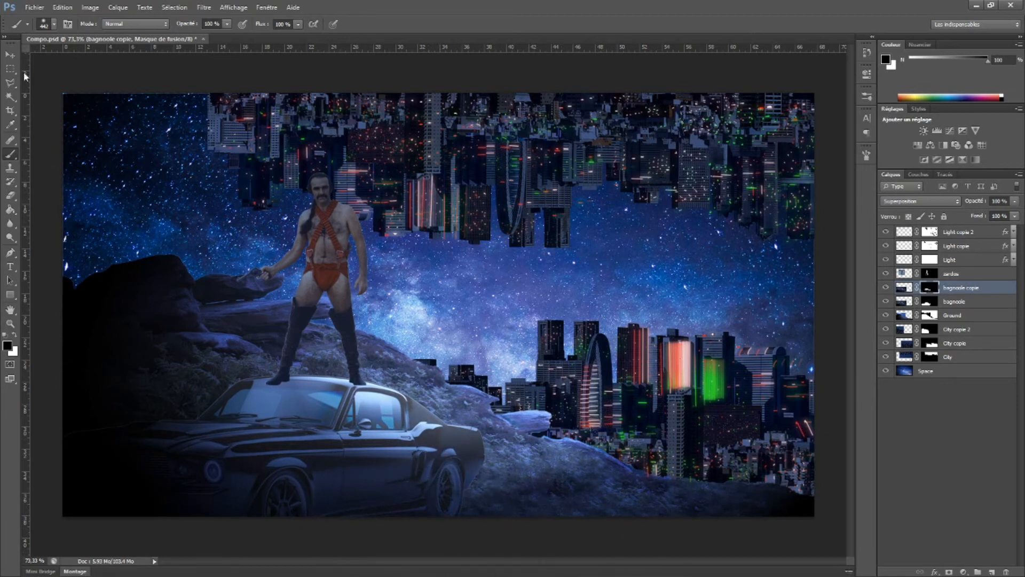
Select the zardos layer and toggle its visibility to inspect the cutout around the gun and hand
{"action": "left_click", "coordinate": [12, 54]}
{"action": "left_click", "coordinate": [249, 207], "text": "ctrl"}
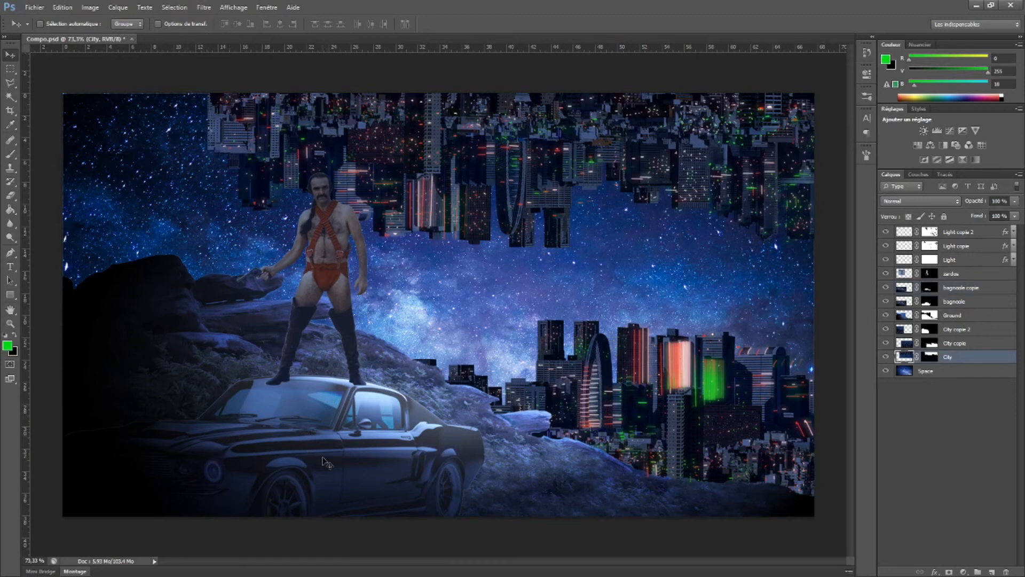
{"action": "scroll", "coordinate": [255, 265], "scroll_direction": "up", "scroll_amount": 6}
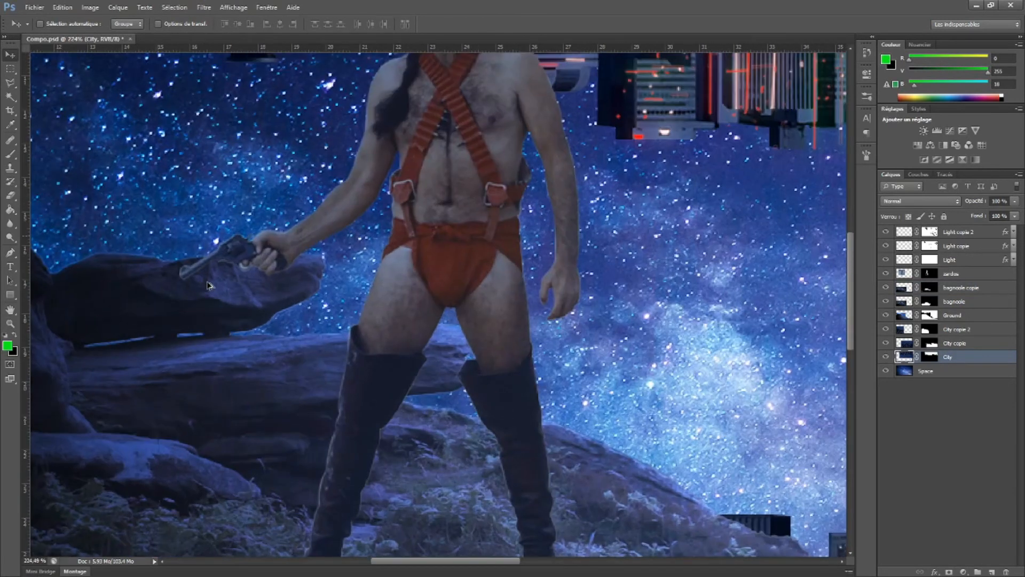
{"action": "left_click", "coordinate": [328, 210], "text": "ctrl"}
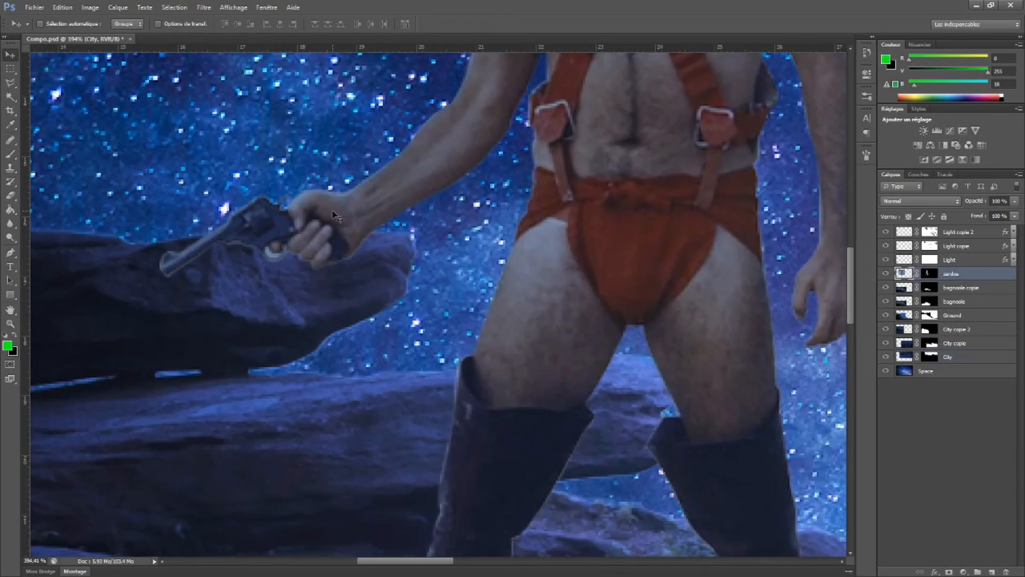
{"action": "left_click", "coordinate": [886, 274]}
{"action": "left_click", "coordinate": [886, 274]}
Remove the leftover light patch at the gun's trigger guard by painting the zardos mask with a soft 4 px black brush
{"action": "key", "text": "b"}
{"action": "right_click", "coordinate": [472, 347]}
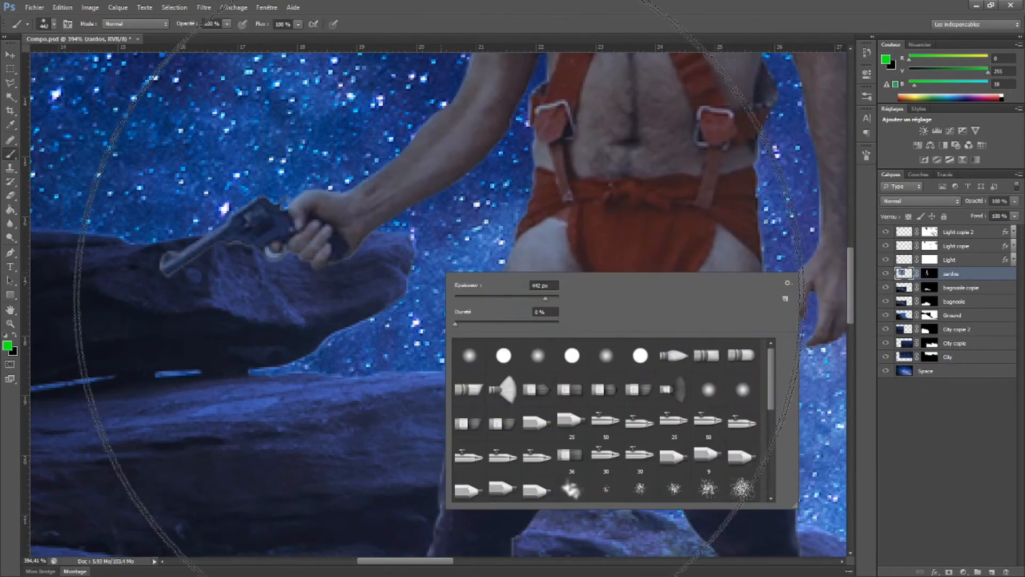
{"action": "left_click_drag", "start_coordinate": [548, 303], "coordinate": [461, 301]}
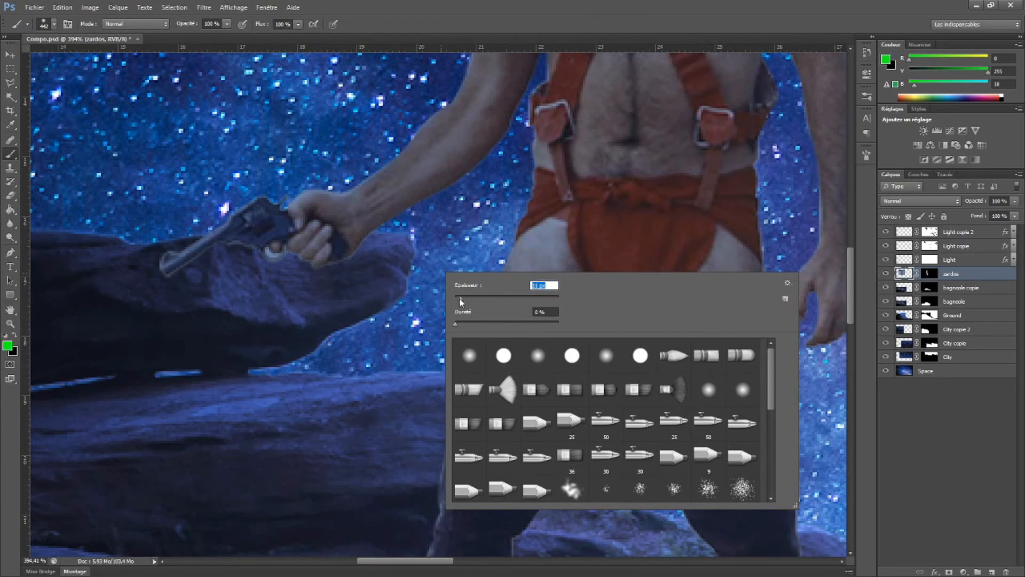
{"action": "left_click", "coordinate": [930, 276]}
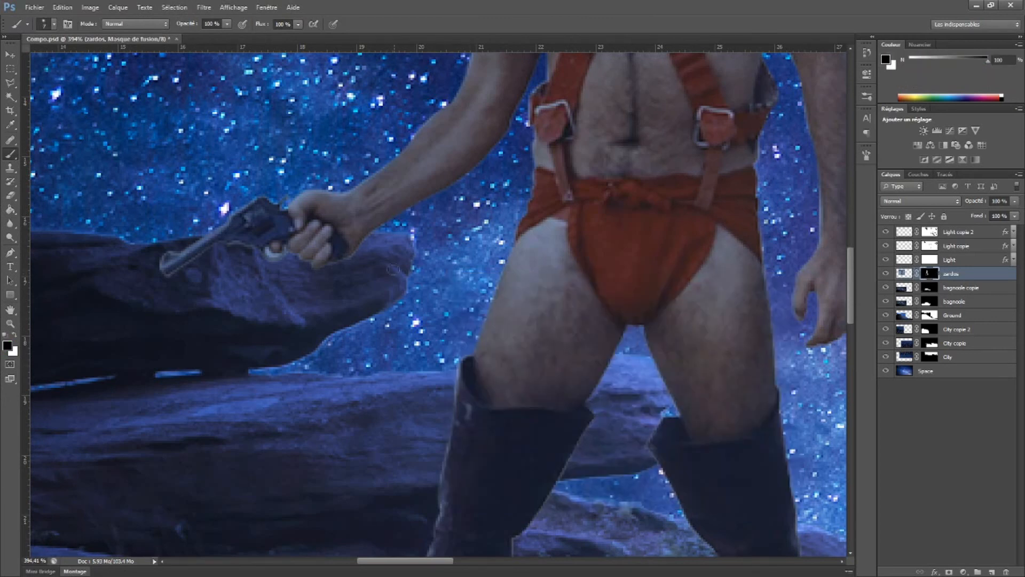
{"action": "scroll", "coordinate": [277, 228], "scroll_direction": "up", "scroll_amount": 7}
{"action": "scroll", "coordinate": [260, 273], "scroll_direction": "down", "scroll_amount": 5}
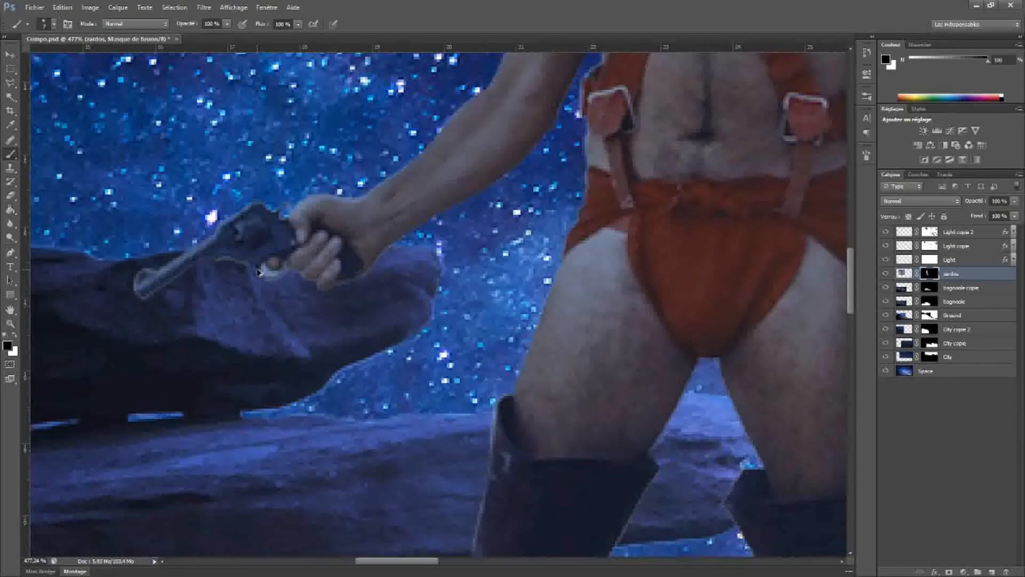
{"action": "right_click", "coordinate": [295, 273]}
{"action": "left_click", "coordinate": [312, 300]}
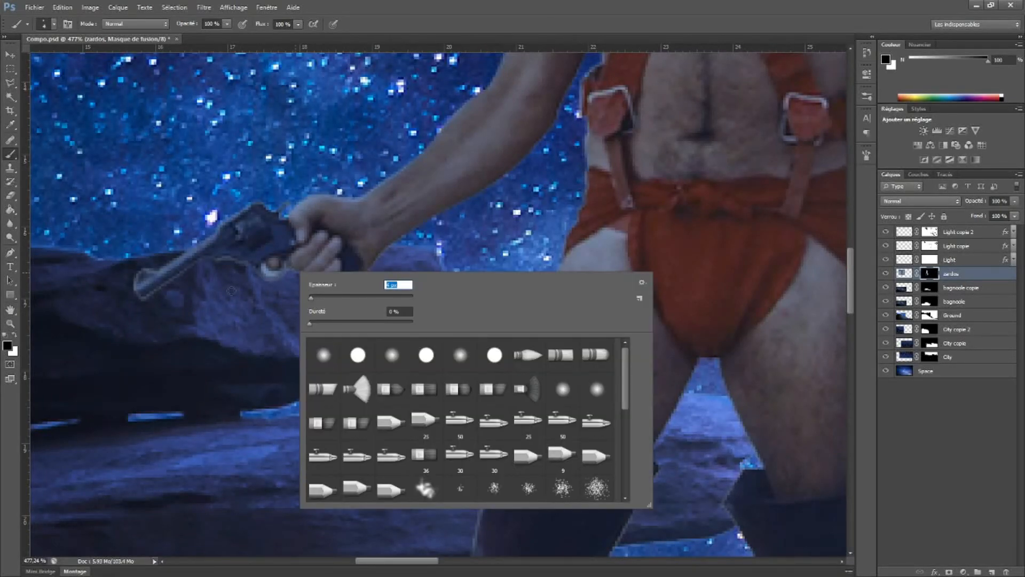
{"action": "left_click", "coordinate": [266, 267]}
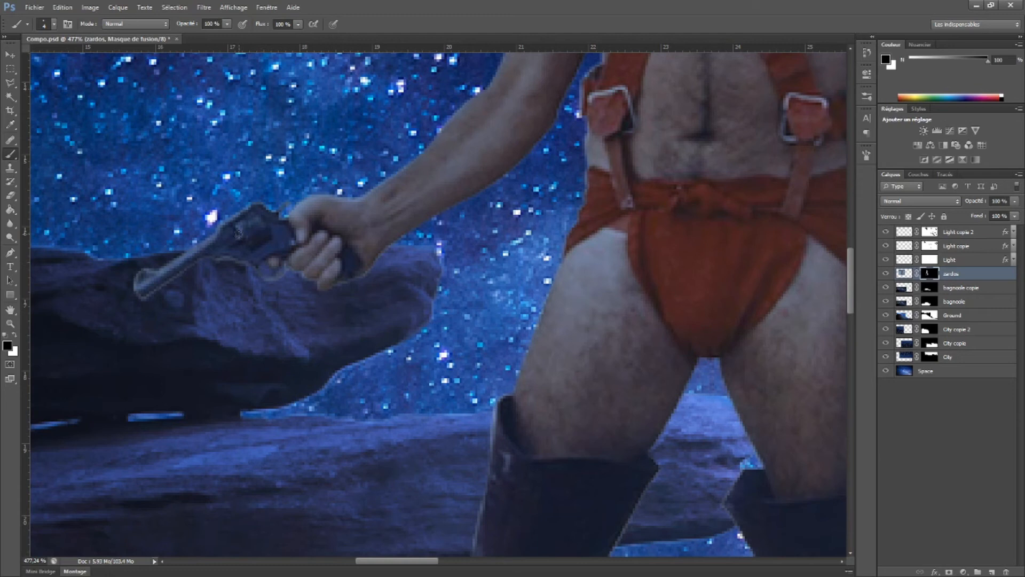
Load the zardos mask as a selection and contract it by 1 pixel
{"action": "left_click_drag", "start_coordinate": [450, 175], "coordinate": [373, 322]}
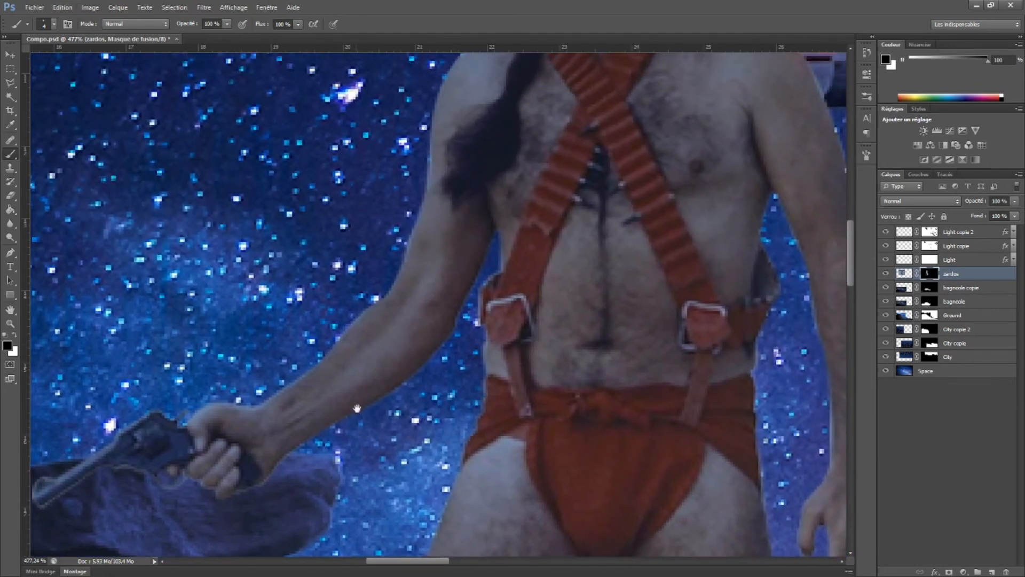
{"action": "left_click_drag", "start_coordinate": [448, 410], "coordinate": [423, 393]}
{"action": "left_click", "coordinate": [934, 277], "text": "ctrl"}
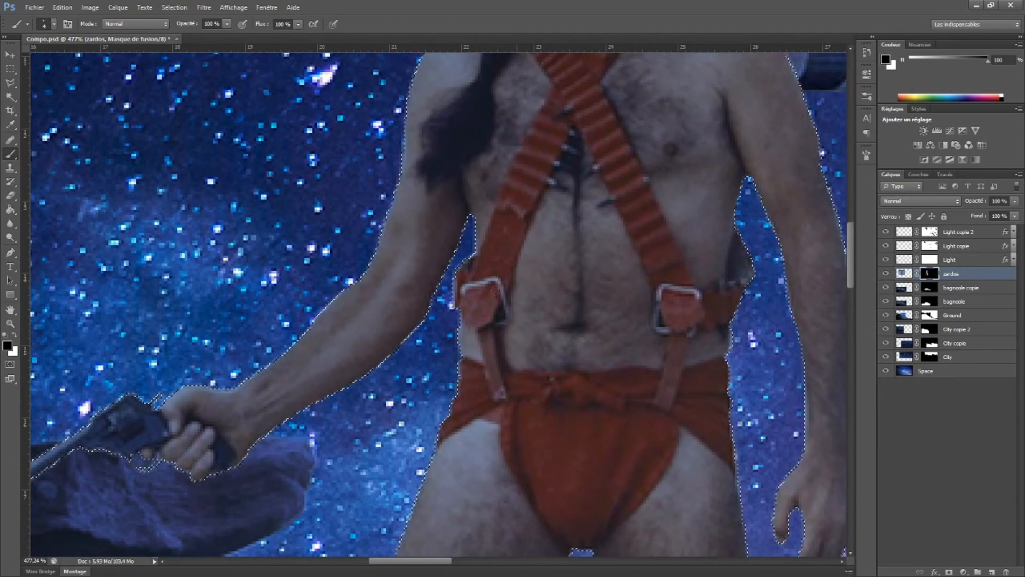
{"action": "scroll", "coordinate": [645, 224], "scroll_direction": "down", "scroll_amount": 5}
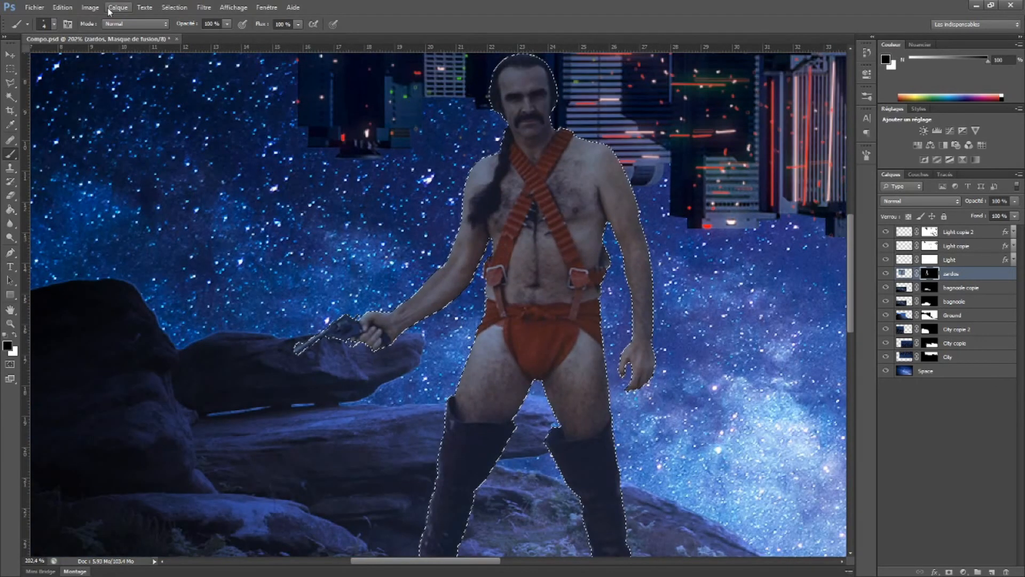
{"action": "left_click", "coordinate": [172, 8]}
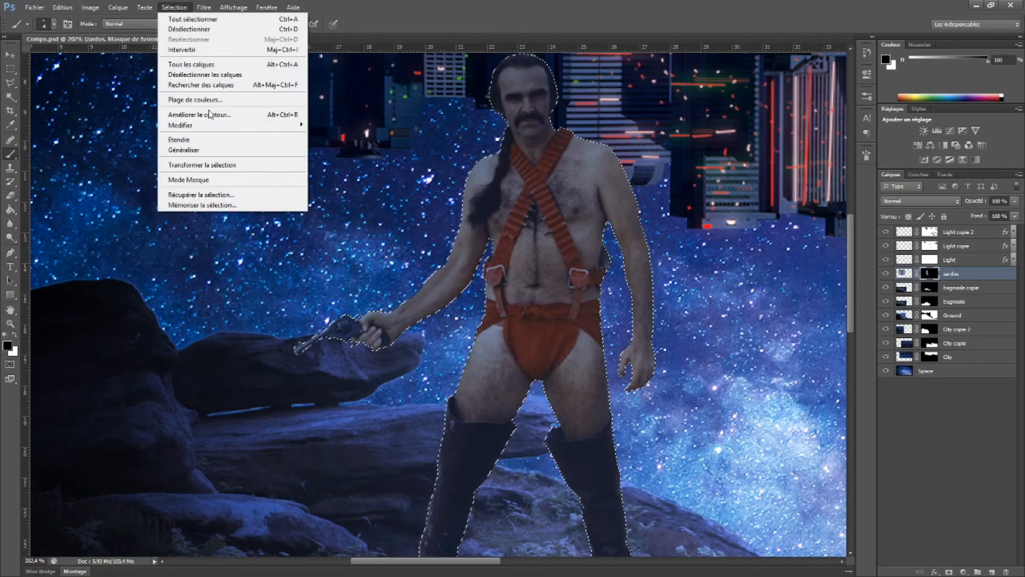
{"action": "mouse_move", "coordinate": [268, 126]}
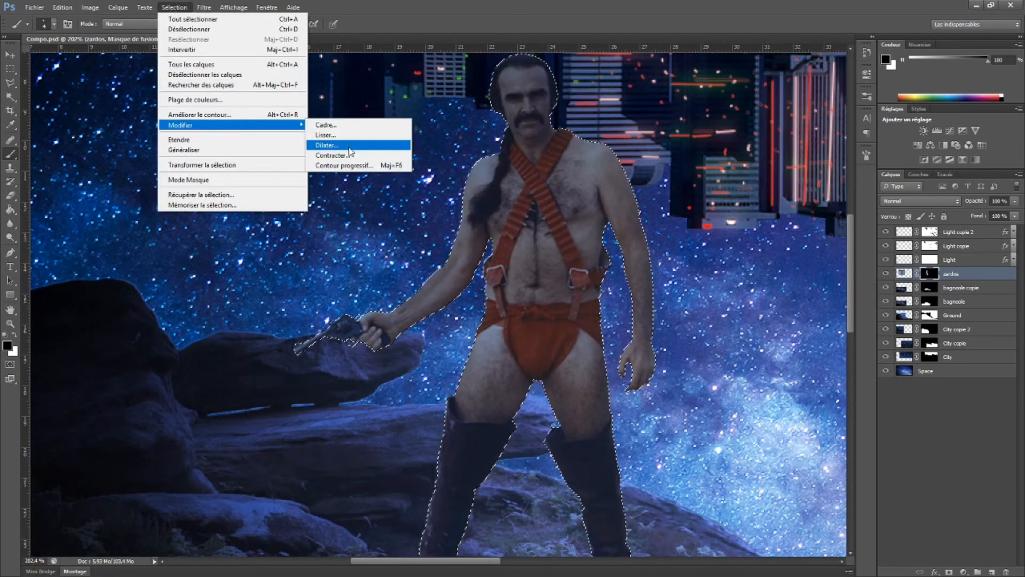
{"action": "left_click", "coordinate": [348, 155]}
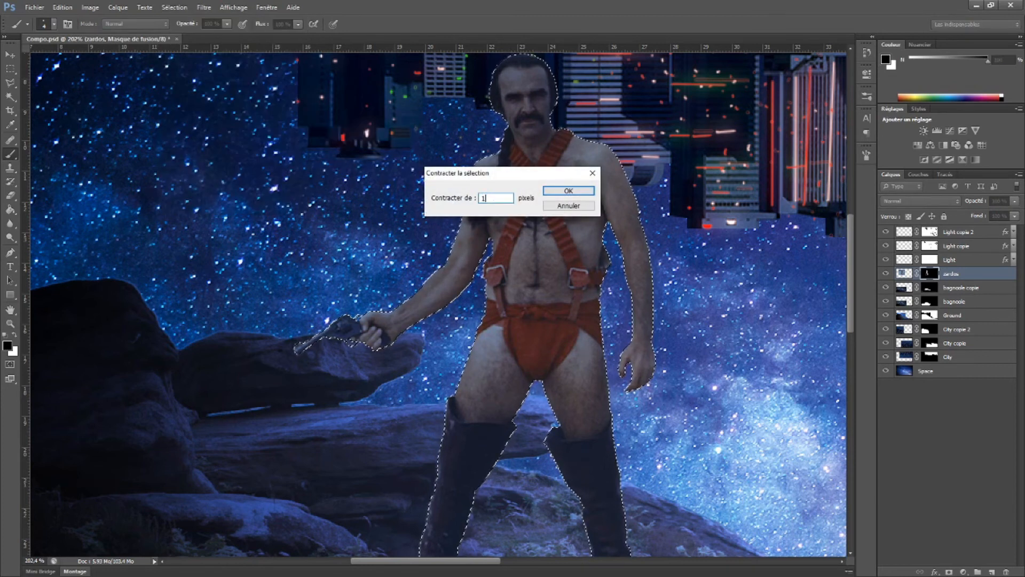
{"action": "type", "text": "1"}
{"action": "key", "text": "Return"}
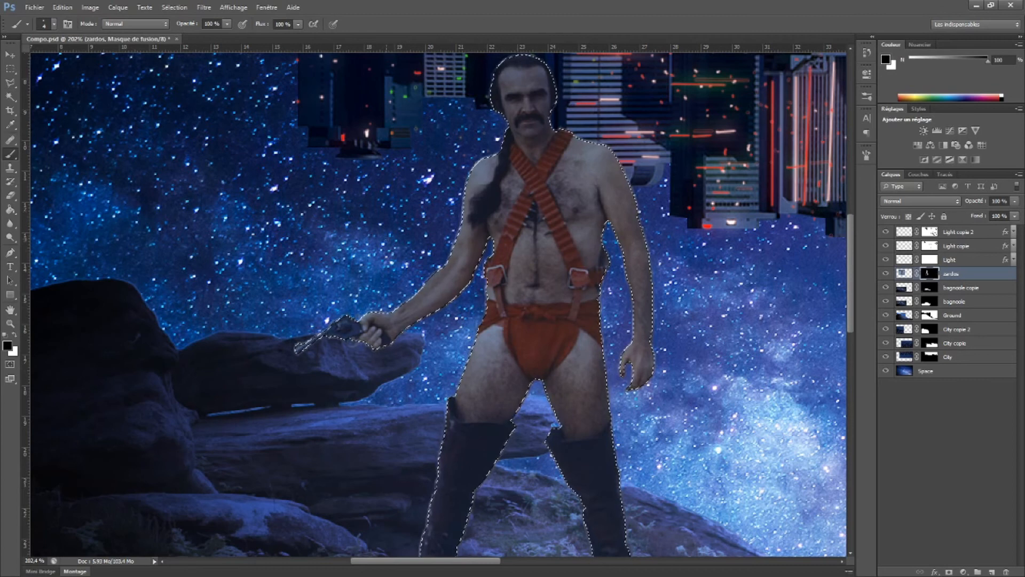
Trim the zardos mask along the contracted selection outline by painting it with a larger black brush
{"action": "right_click", "coordinate": [411, 258]}
{"action": "left_click", "coordinate": [425, 261]}
{"action": "left_click", "coordinate": [425, 214]}
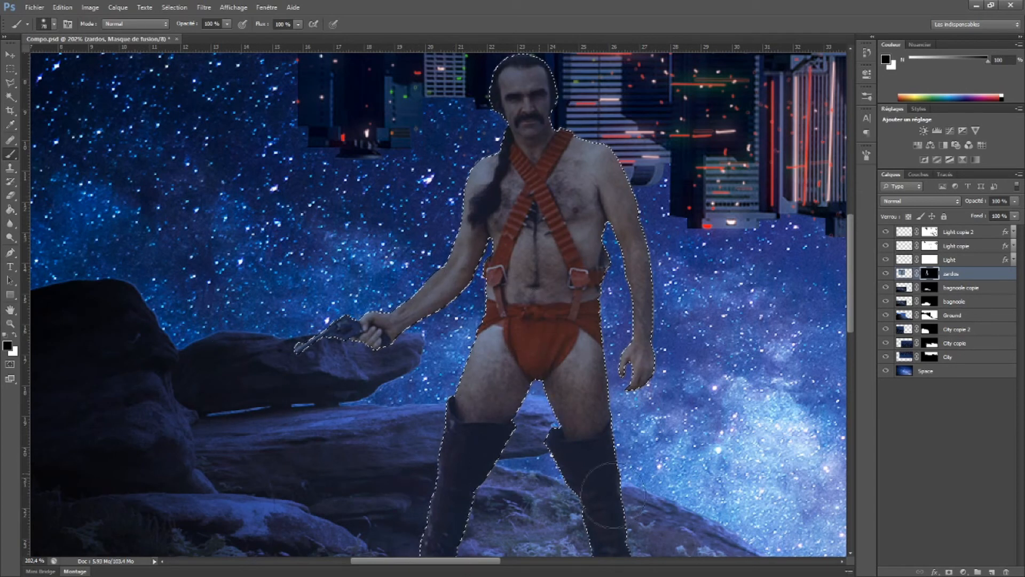
{"action": "left_click_drag", "start_coordinate": [600, 178], "coordinate": [555, 312]}
{"action": "left_click_drag", "start_coordinate": [673, 526], "coordinate": [465, 136]}
{"action": "mouse_move", "coordinate": [553, 510]}
{"action": "left_mouse_down"}
{"action": "mouse_move", "coordinate": [531, 385]}
{"action": "mouse_move", "coordinate": [608, 465]}
{"action": "left_mouse_up"}
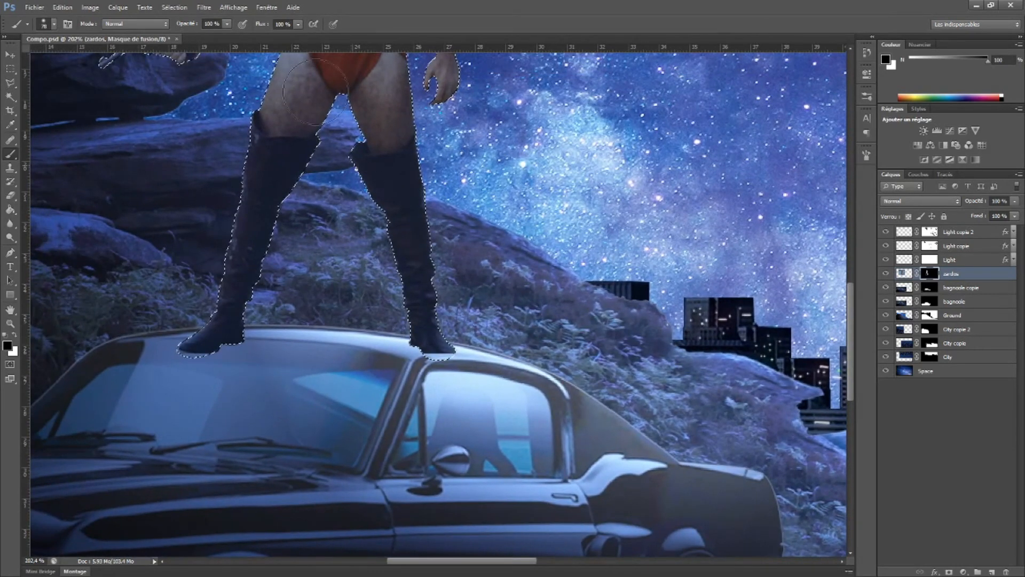
Rebuild the missing sole of the boot above the windscreen with the Clone Stamp on the zardos image, inside the selection
{"action": "key", "text": "m"}
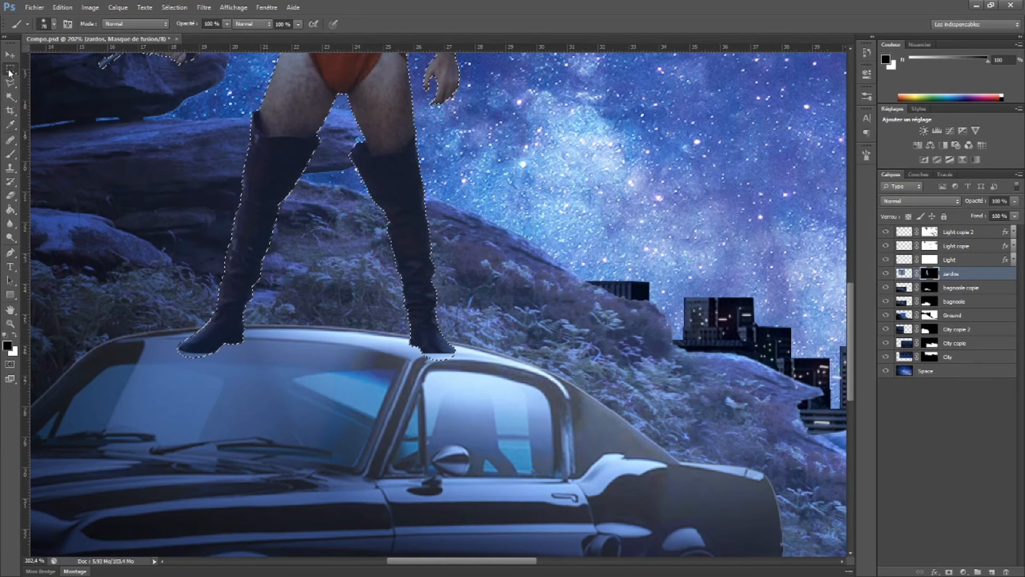
{"action": "scroll", "coordinate": [235, 373], "scroll_direction": "up", "scroll_amount": 1}
{"action": "scroll", "coordinate": [235, 373], "scroll_direction": "up", "scroll_amount": 3}
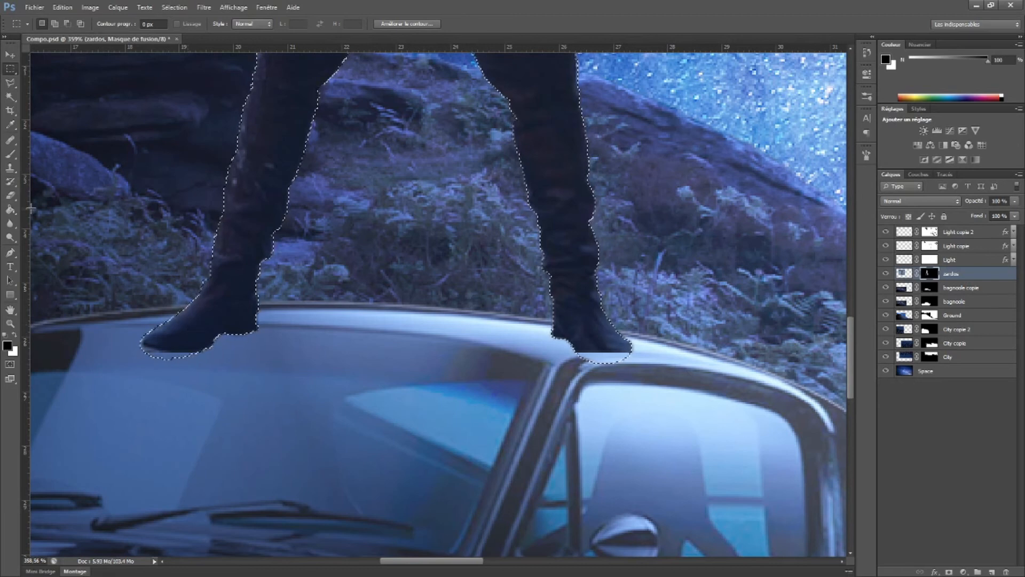
{"action": "left_click", "coordinate": [10, 172]}
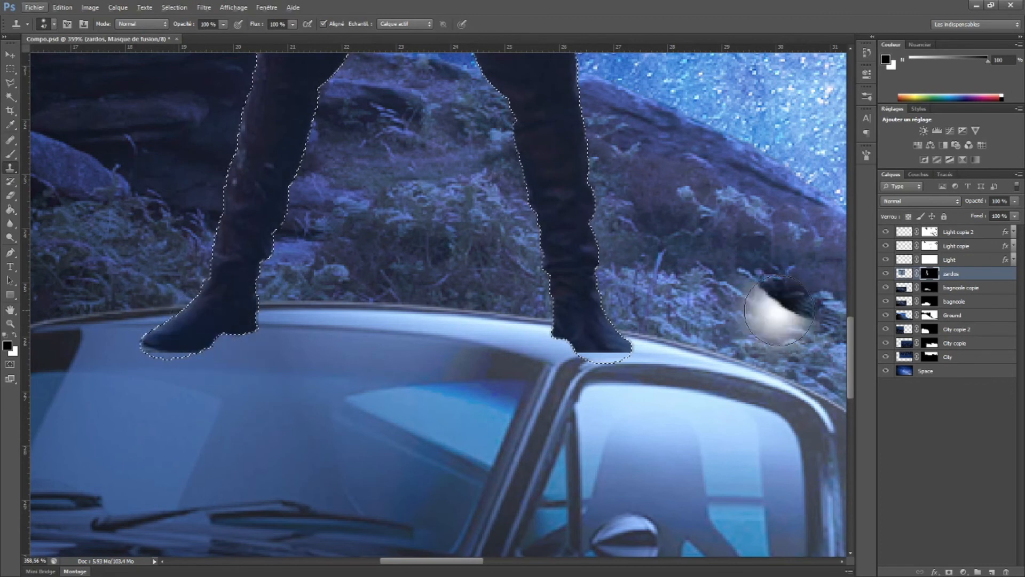
{"action": "left_click", "coordinate": [904, 273]}
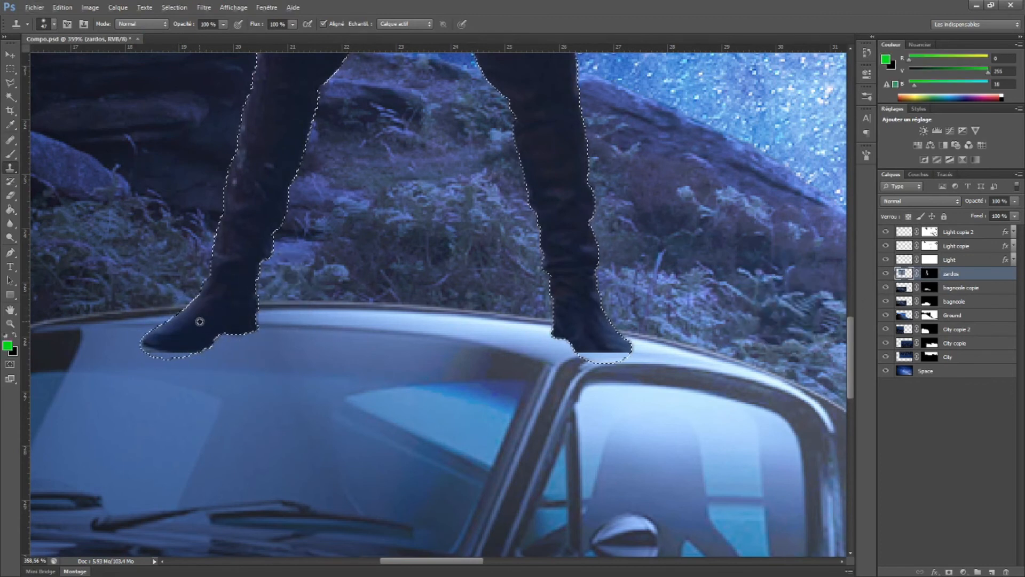
{"action": "left_click_drag", "start_coordinate": [171, 345], "coordinate": [184, 346]}
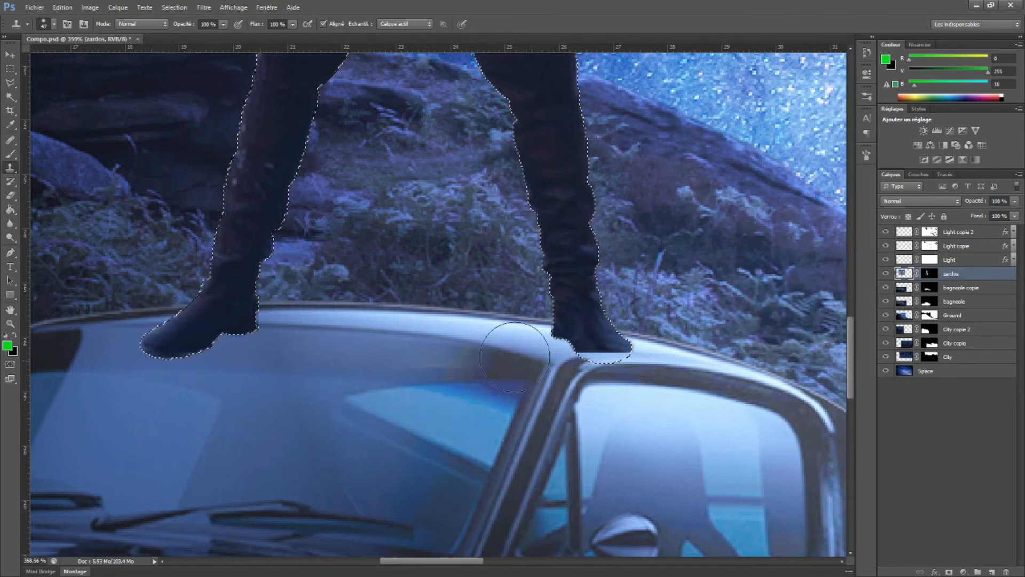
Rebuild the other boot's sole by cloning dark leather into it, and even out its bright patch with a smaller stamp
{"action": "left_click_drag", "start_coordinate": [602, 356], "coordinate": [614, 369]}
{"action": "left_click", "coordinate": [600, 335], "text": "alt"}
{"action": "left_click_drag", "start_coordinate": [568, 323], "coordinate": [580, 322]}
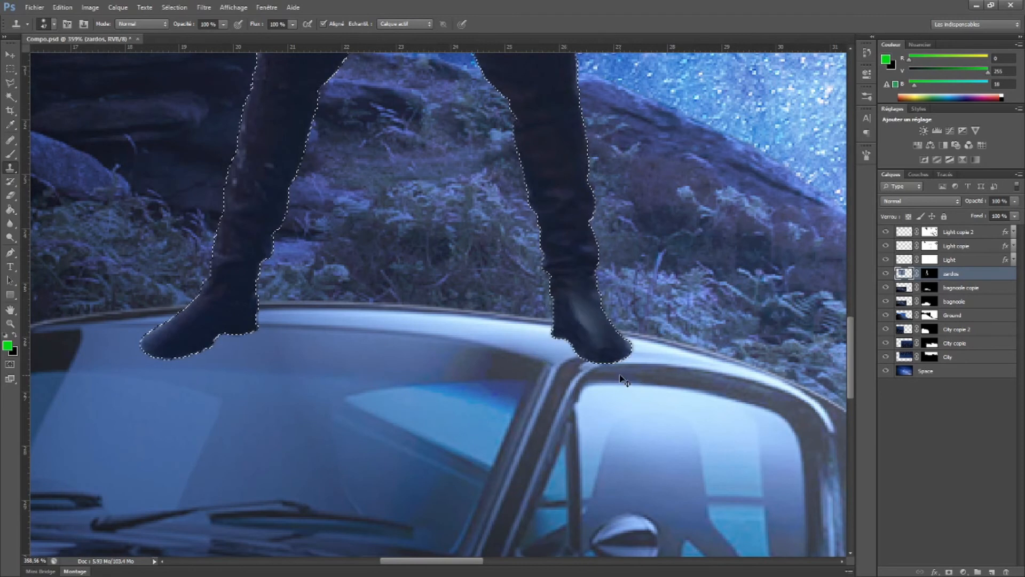
{"action": "right_click", "coordinate": [597, 308]}
{"action": "left_click_drag", "start_coordinate": [631, 330], "coordinate": [564, 324]}
{"action": "left_click", "coordinate": [580, 301], "text": "alt"}
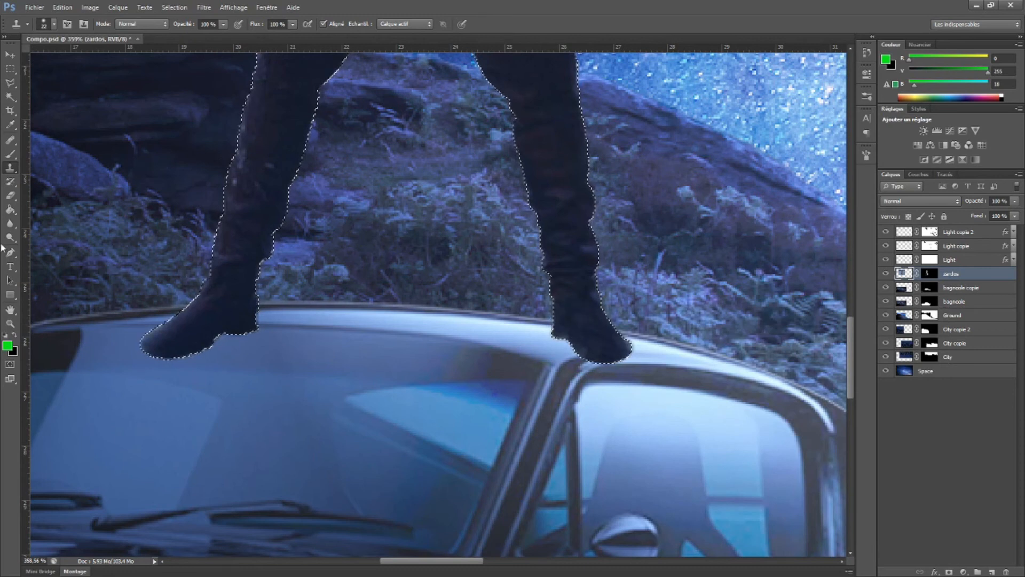
Clear the selection around the zardos figure
{"action": "left_click", "coordinate": [10, 324]}
{"action": "left_click", "coordinate": [391, 336], "text": "alt"}
{"action": "left_click", "coordinate": [392, 336], "text": "alt"}
{"action": "left_click", "coordinate": [391, 336], "text": "alt"}
{"action": "left_click", "coordinate": [391, 336], "text": "alt"}
{"action": "left_click", "coordinate": [392, 337], "text": "alt"}
{"action": "left_click", "coordinate": [10, 55]}
{"action": "key", "text": "ctrl+d"}
{"action": "left_click", "coordinate": [331, 428], "text": "ctrl"}
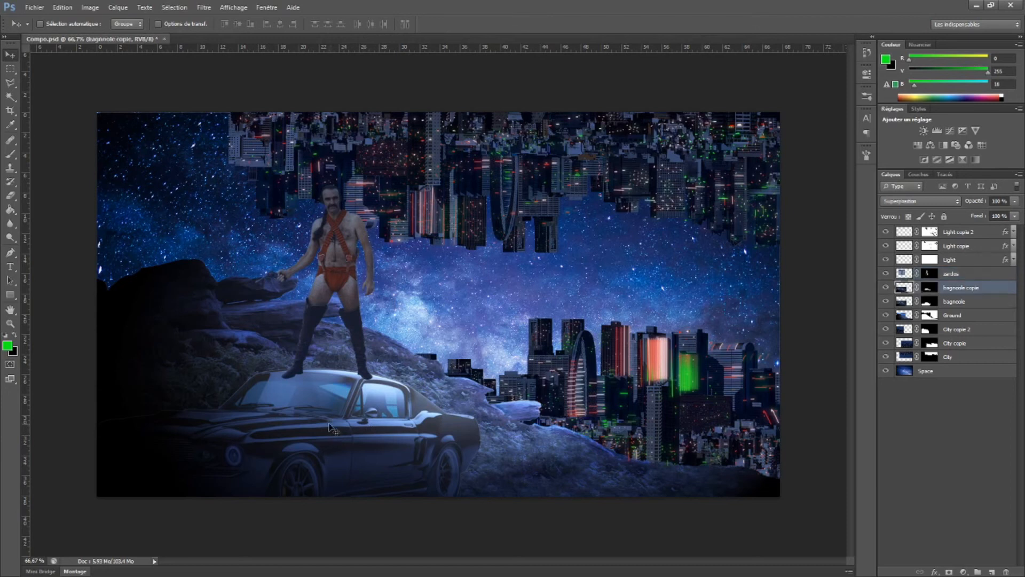
{"action": "key", "text": "ctrl+t"}
{"action": "left_click_drag", "start_coordinate": [544, 277], "coordinate": [536, 265]}
{"action": "key", "text": "Escape"}
Rotate the bagnoole and bagnoole copie layers together by -1.56 degrees
{"action": "left_click", "coordinate": [398, 439], "text": "ctrl+shift"}
{"action": "key", "text": "ctrl+t"}
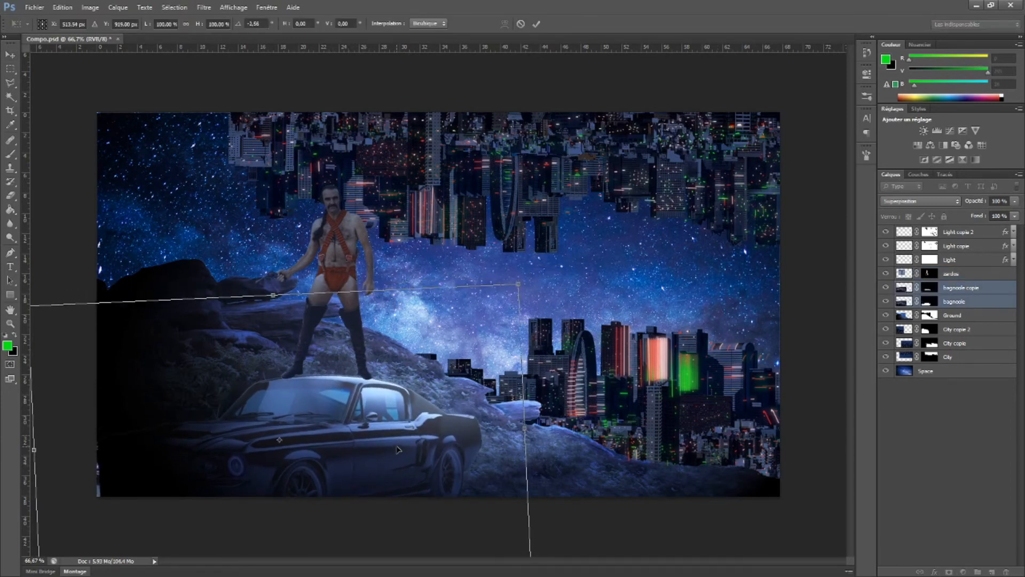
{"action": "key", "text": "Return"}
Nudge the zardos figure down three steps so its boots rest on the rotated car's roof
{"action": "left_click", "coordinate": [353, 265], "text": "ctrl"}
{"action": "key", "text": "Down"}
{"action": "key", "text": "Down"}
{"action": "key", "text": "Down"}
{"action": "key", "text": "Down"}
{"action": "scroll", "coordinate": [576, 346], "scroll_direction": "down", "scroll_amount": 2}
{"action": "scroll", "coordinate": [582, 336], "scroll_direction": "up", "scroll_amount": 3}
{"action": "scroll", "coordinate": [593, 321], "scroll_direction": "down", "scroll_amount": 1}
{"action": "scroll", "coordinate": [597, 299], "scroll_direction": "up", "scroll_amount": 1}
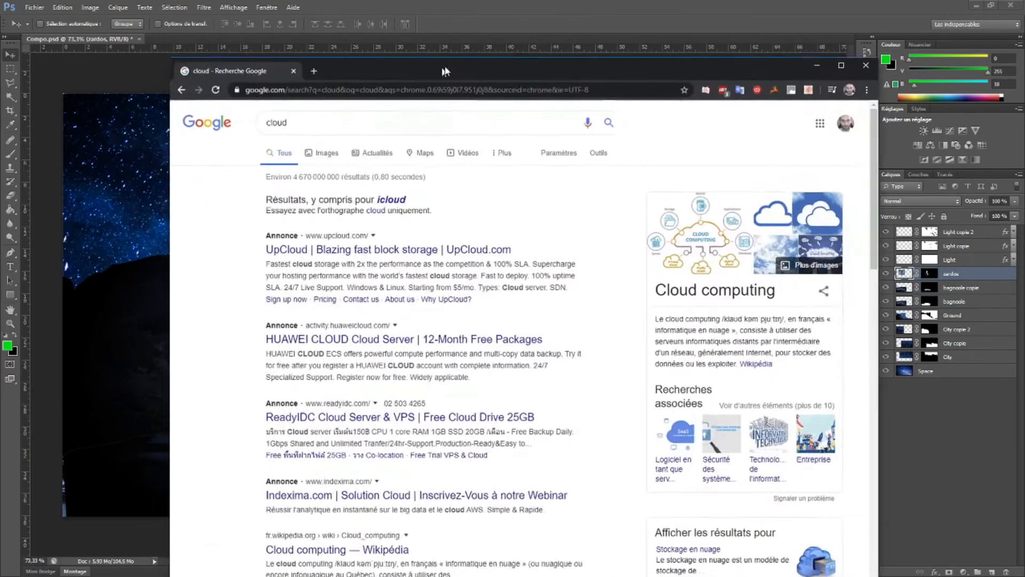
Switch to the web browser and show Google image results for "cloud", filtered to large images
{"action": "left_click_drag", "start_coordinate": [444, 71], "coordinate": [395, 0]}
{"action": "left_click", "coordinate": [157, 92]}
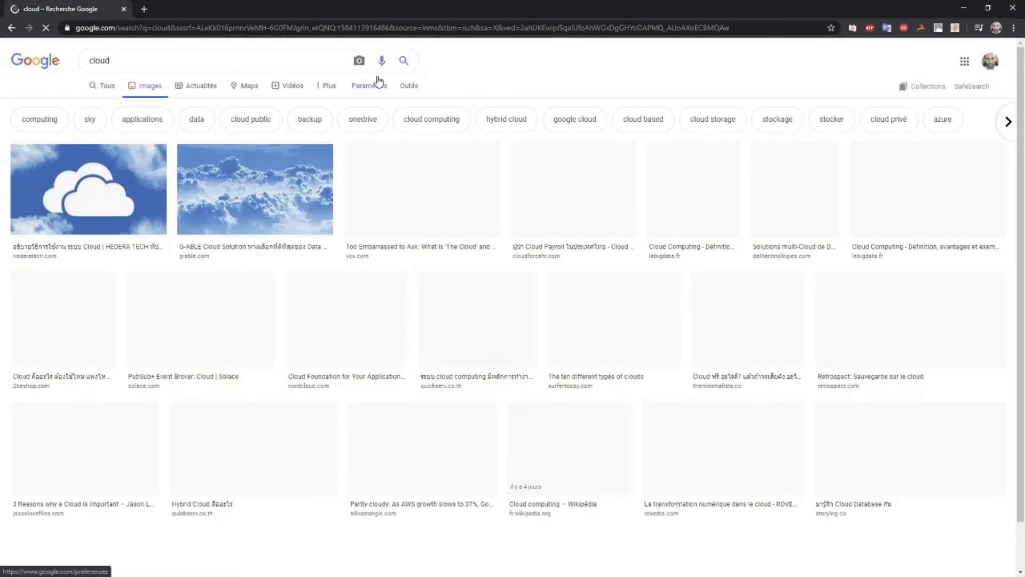
{"action": "left_click", "coordinate": [407, 86]}
{"action": "left_click", "coordinate": [101, 106]}
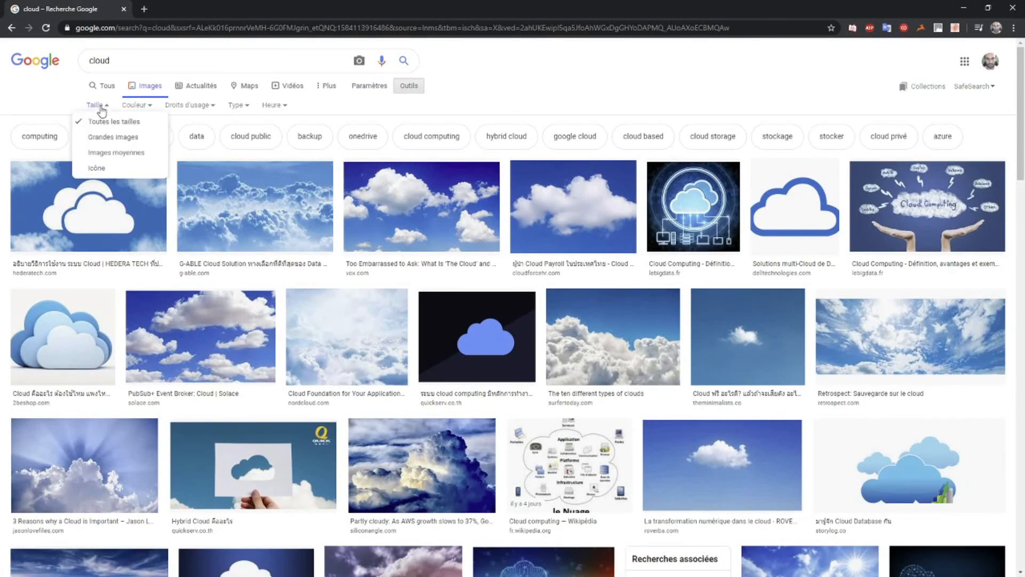
{"action": "left_click", "coordinate": [108, 137]}
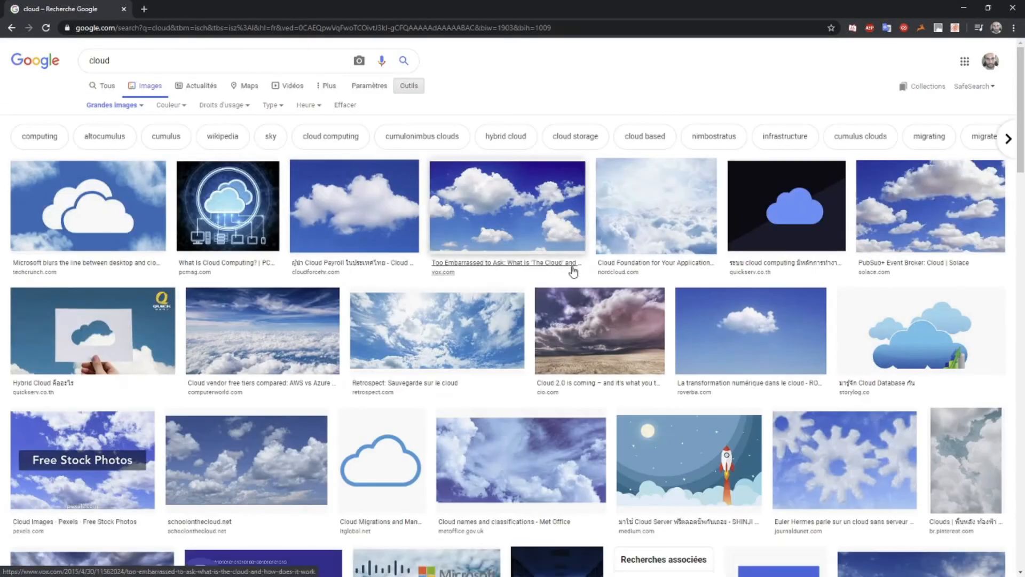
Copy the Computerworld photo of a cloud sea under wispy clouds from the image results and return to Photoshop
{"action": "scroll", "coordinate": [508, 277], "scroll_direction": "down", "scroll_amount": 1}
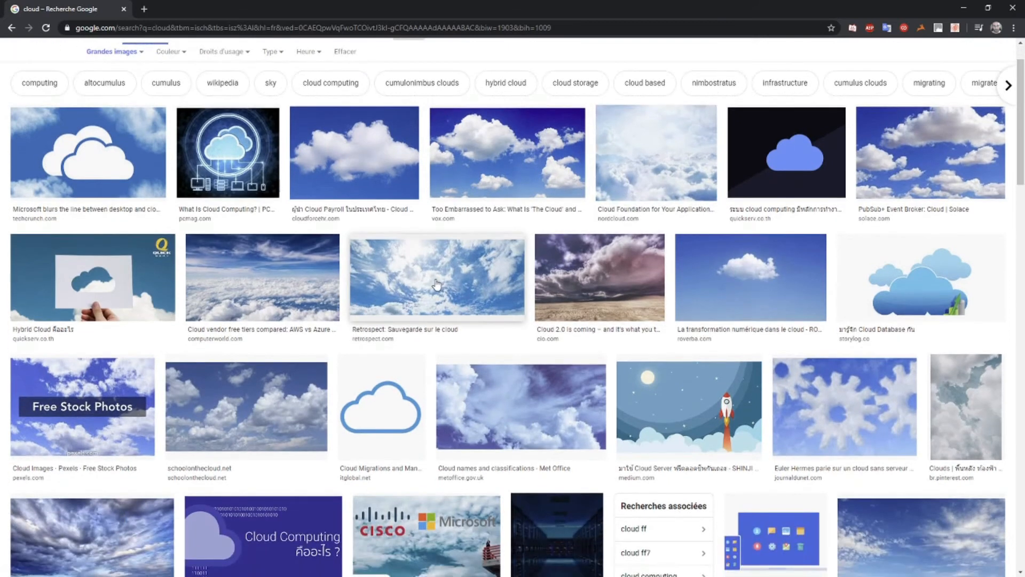
{"action": "scroll", "coordinate": [277, 297], "scroll_direction": "down", "scroll_amount": 1}
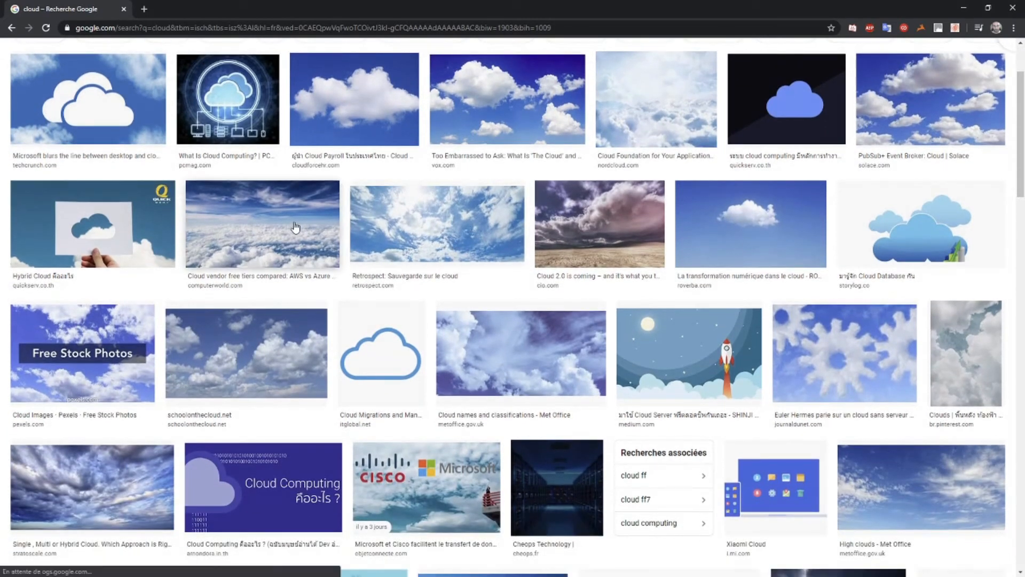
{"action": "left_click", "coordinate": [271, 238]}
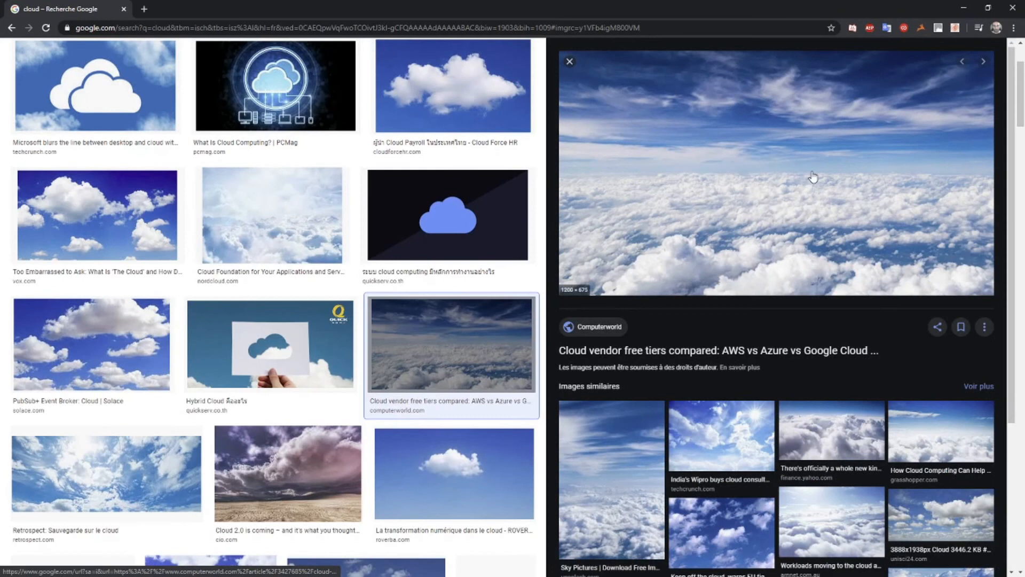
{"action": "right_click", "coordinate": [762, 172]}
{"action": "left_click", "coordinate": [794, 283]}
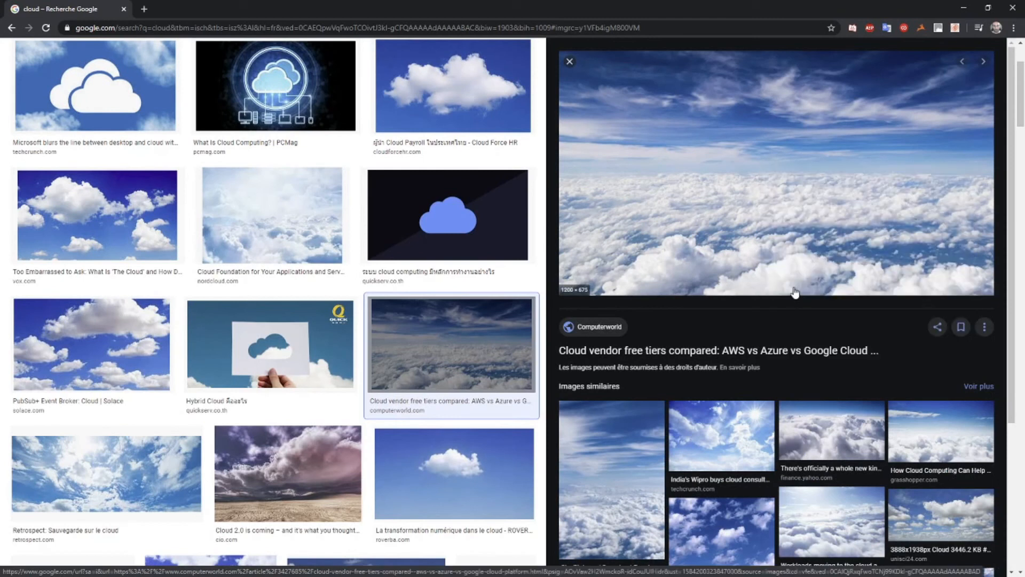
{"action": "left_click", "coordinate": [964, 9]}
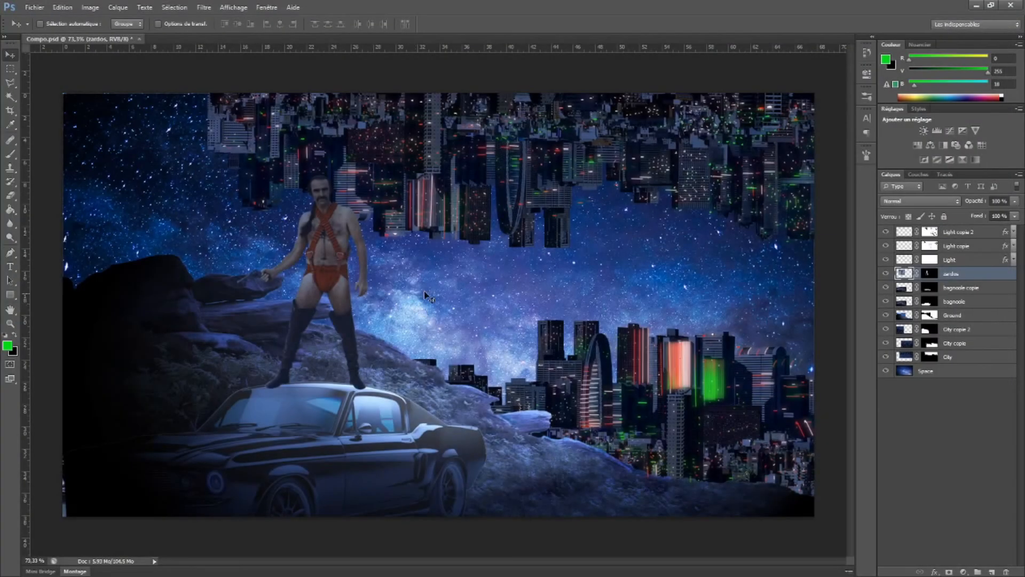
Paste the cloud photo, scaled to fill the canvas, as the topmost layer above Light copie 2
{"action": "key", "text": "ctrl+v"}
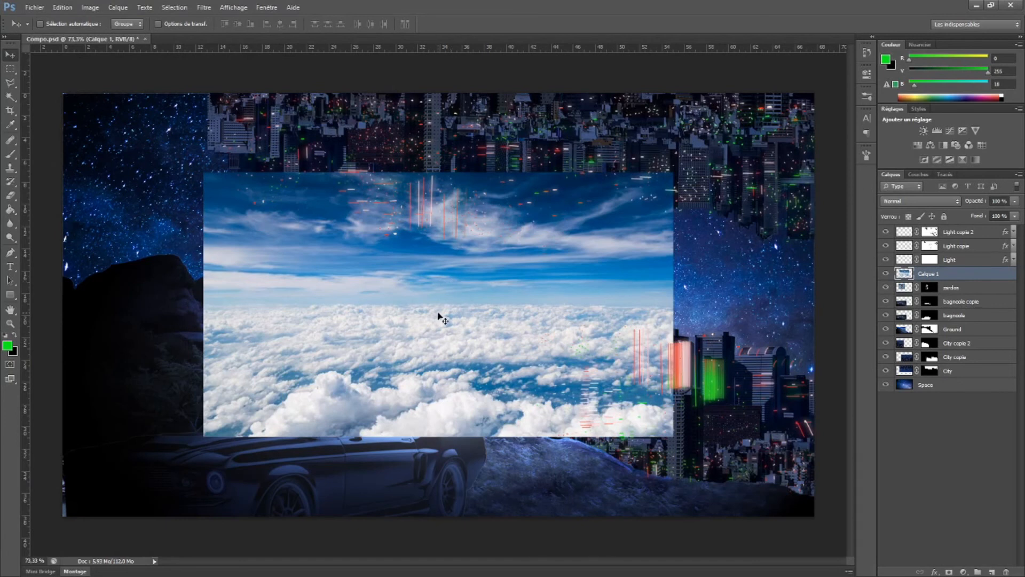
{"action": "key", "text": "ctrl+t"}
{"action": "left_click_drag", "start_coordinate": [204, 172], "coordinate": [63, 93]}
{"action": "left_click_drag", "start_coordinate": [674, 437], "coordinate": [822, 512]}
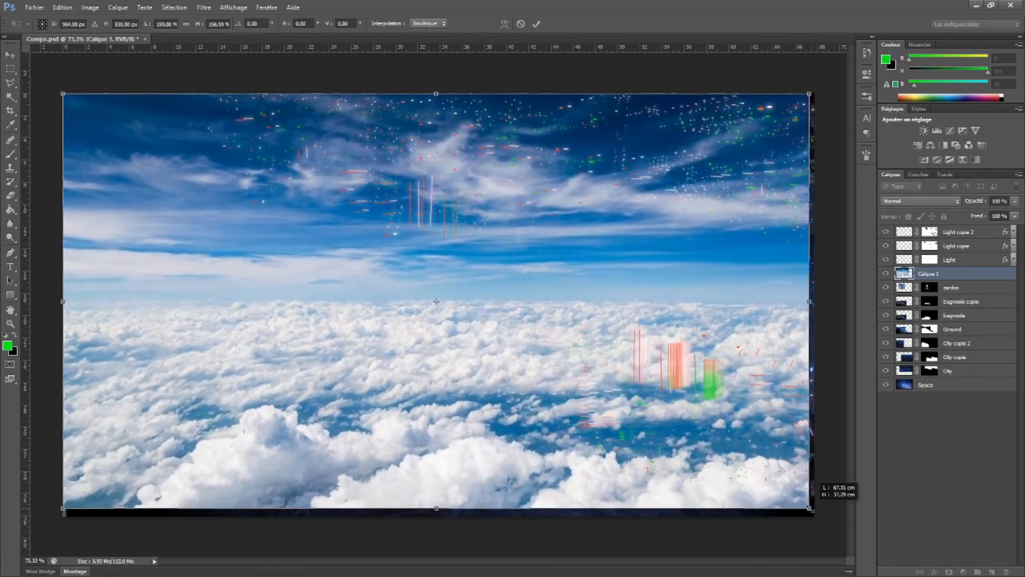
{"action": "key", "text": "Return"}
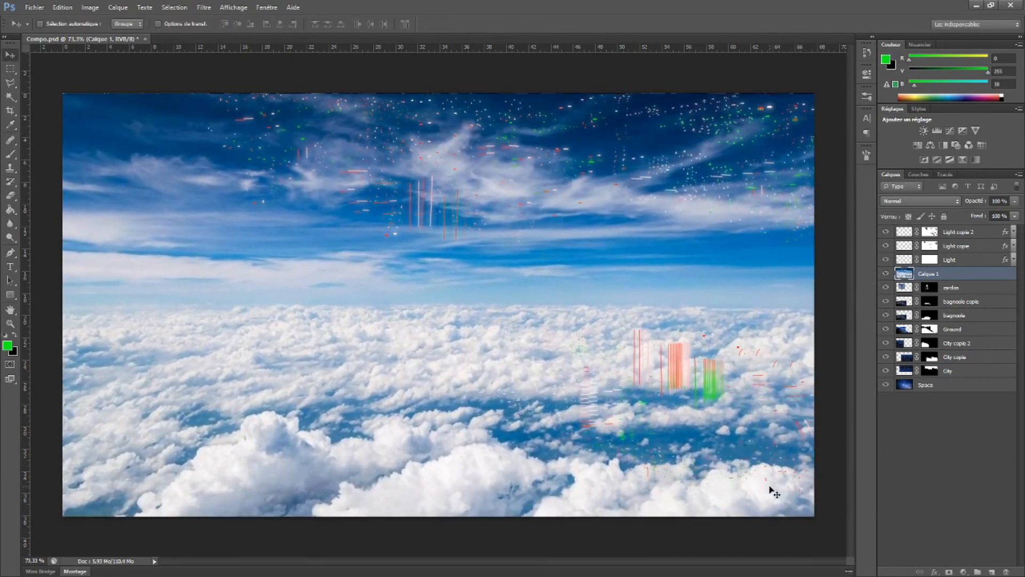
{"action": "left_click_drag", "start_coordinate": [913, 273], "coordinate": [913, 231]}
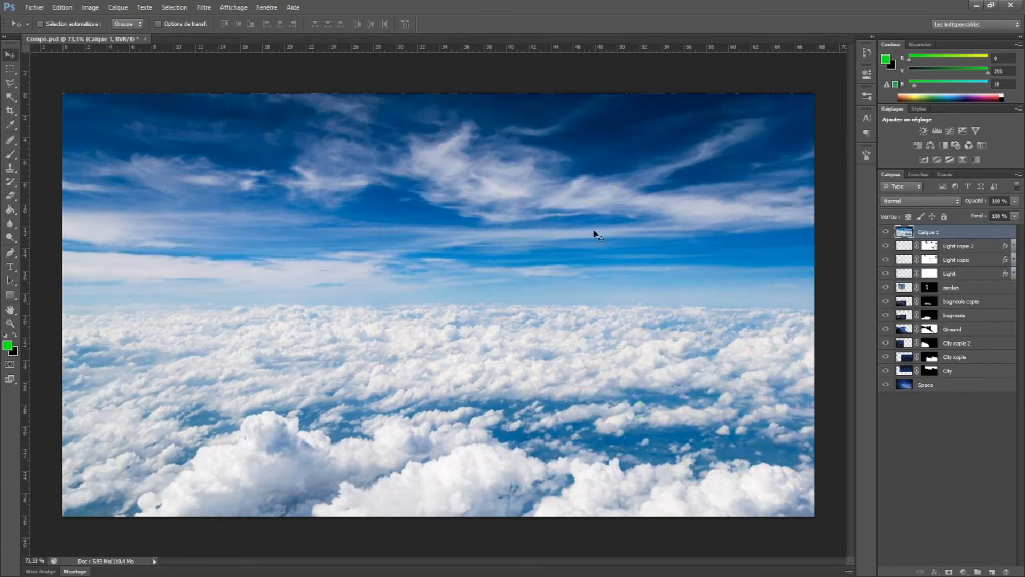
Crop the cloud layer to a square from its middle and reposition the square near the canvas centre
{"action": "left_click", "coordinate": [10, 71]}
{"action": "left_click_drag", "start_coordinate": [304, 148], "coordinate": [650, 480]}
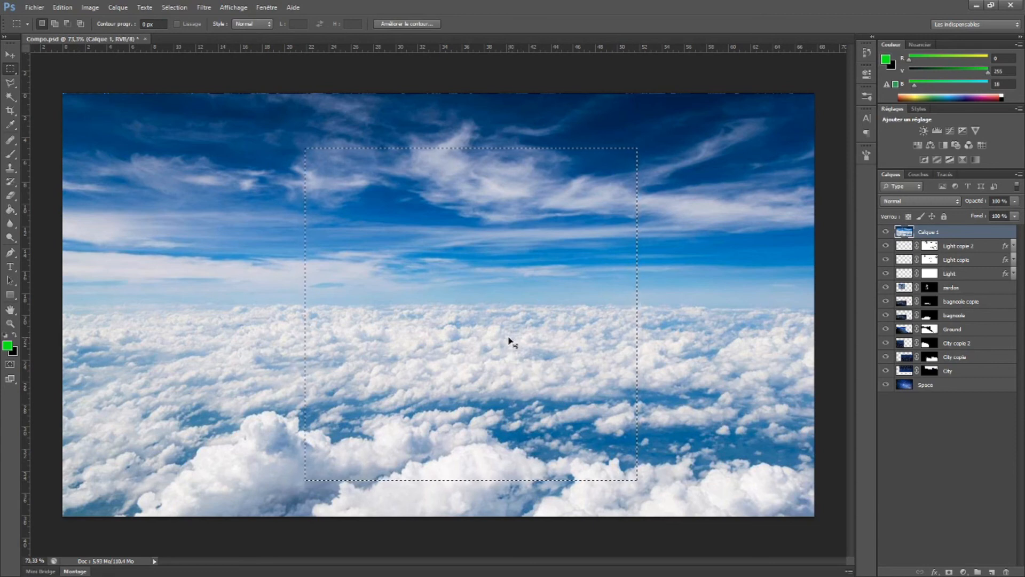
{"action": "key", "text": "ctrl+shift+i"}
{"action": "key", "text": "Delete"}
{"action": "key", "text": "ctrl+d"}
{"action": "left_click", "coordinate": [12, 55]}
{"action": "left_click_drag", "start_coordinate": [472, 298], "coordinate": [442, 293]}
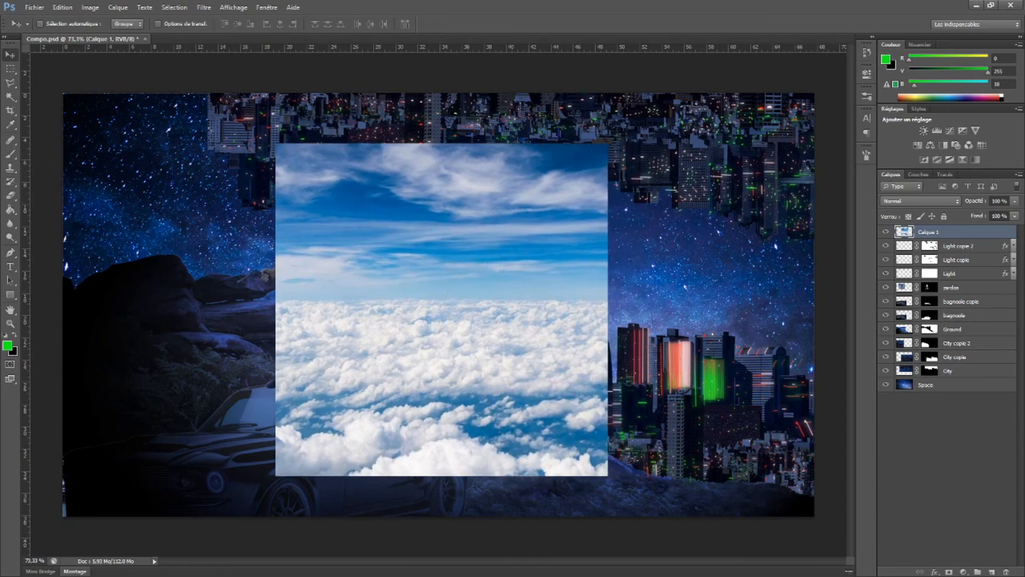
{"action": "left_click", "coordinate": [204, 7]}
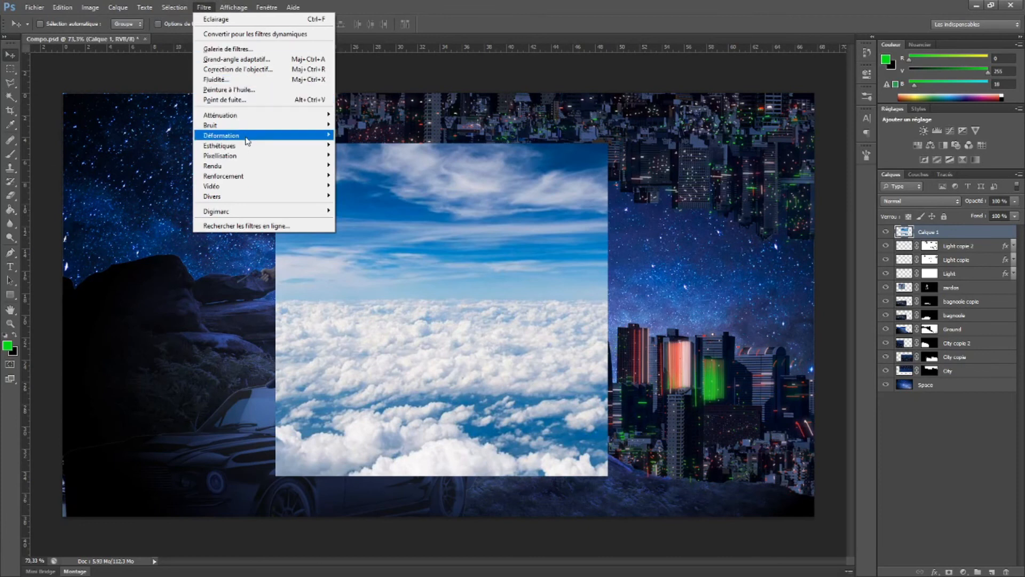
{"action": "mouse_move", "coordinate": [275, 137]}
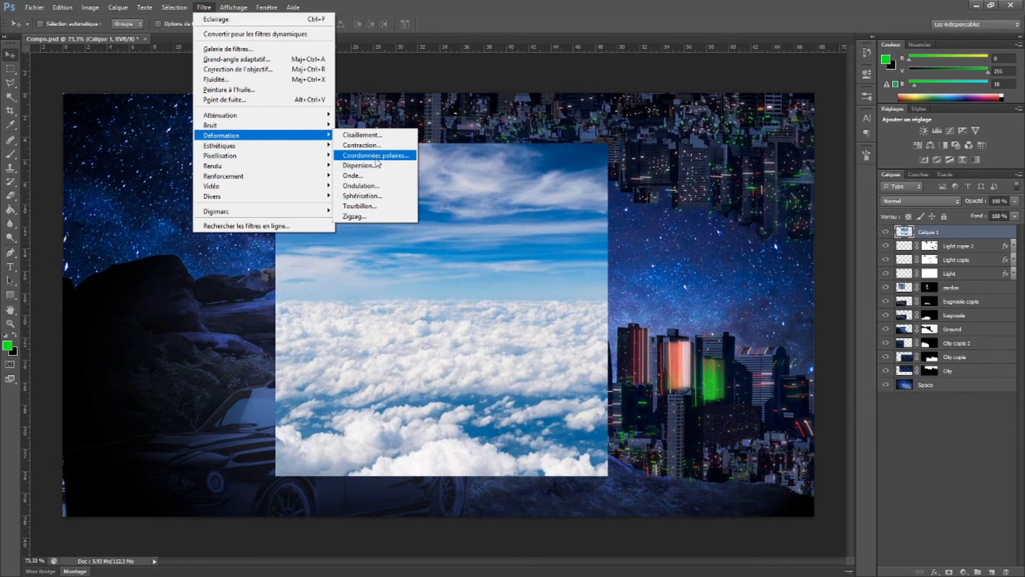
{"action": "left_click", "coordinate": [362, 196]}
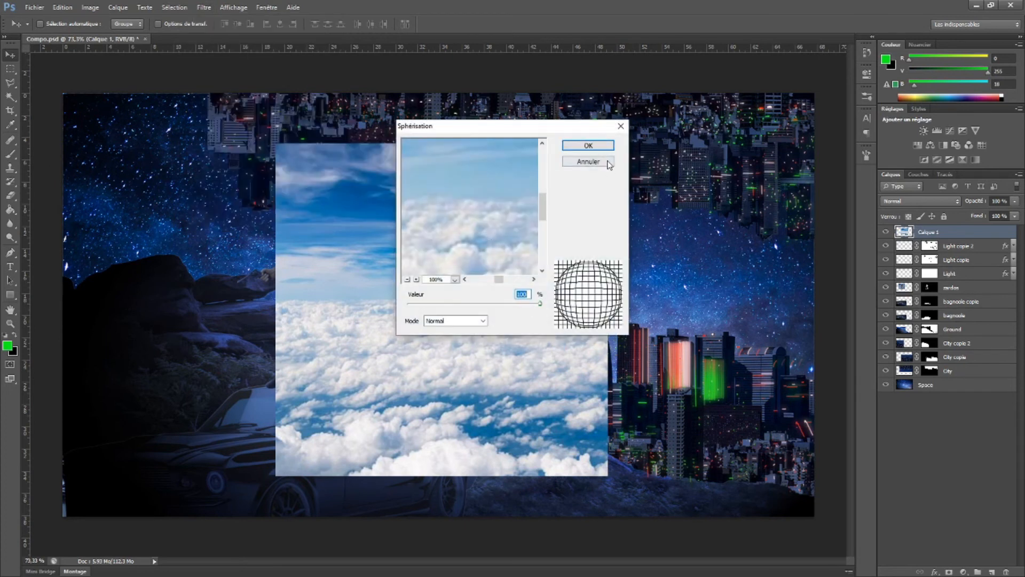
{"action": "left_click", "coordinate": [609, 164]}
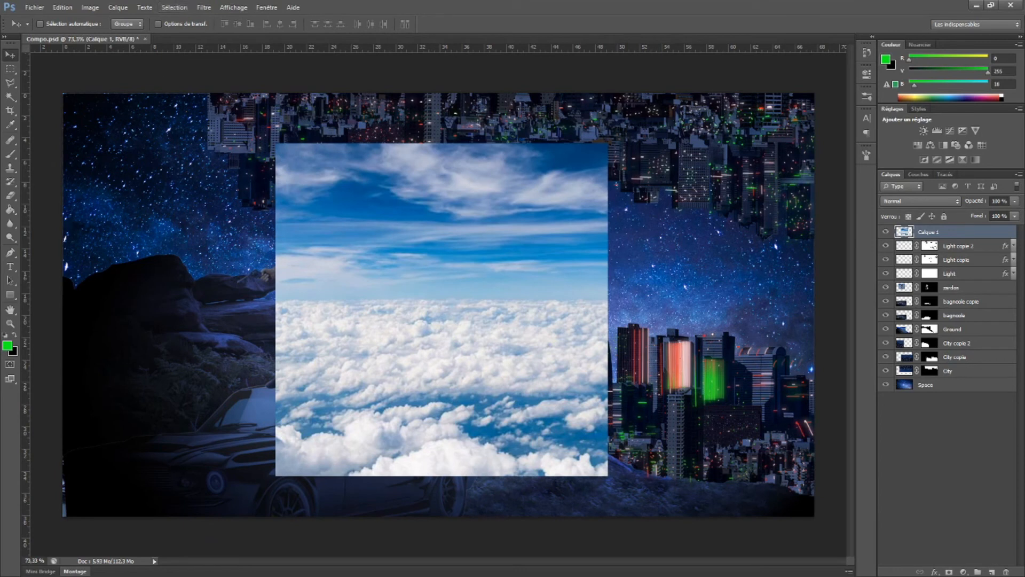
Apply the Twirl (Tourbillon) filter at an angle of 999 degrees to the cloud layer
{"action": "left_click", "coordinate": [204, 8]}
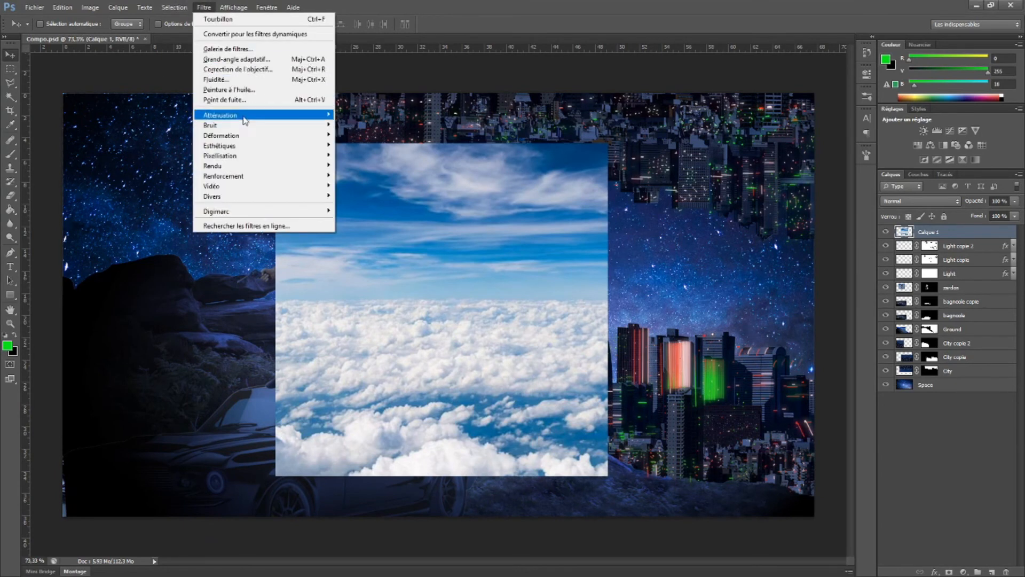
{"action": "mouse_move", "coordinate": [267, 136]}
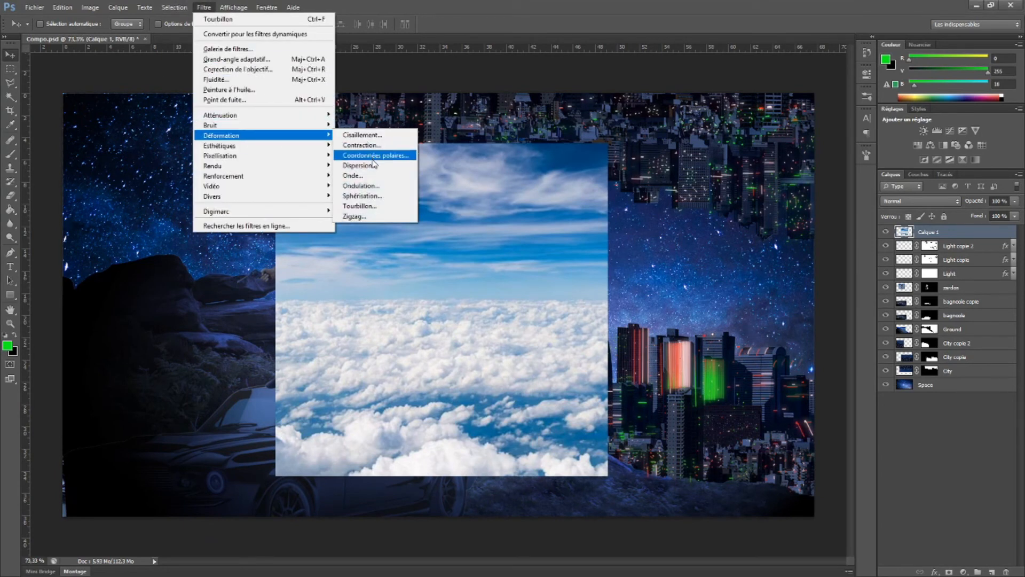
{"action": "left_click", "coordinate": [359, 206]}
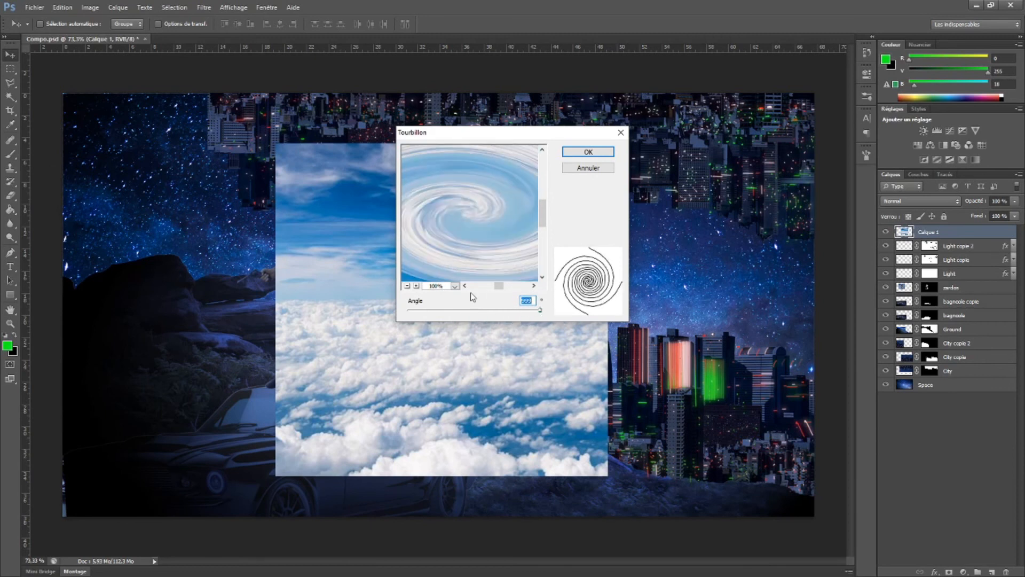
{"action": "left_click", "coordinate": [407, 286]}
{"action": "left_click", "coordinate": [407, 286]}
{"action": "left_click", "coordinate": [407, 286]}
{"action": "left_click", "coordinate": [407, 285]}
{"action": "left_click", "coordinate": [415, 287]}
{"action": "left_click", "coordinate": [414, 286]}
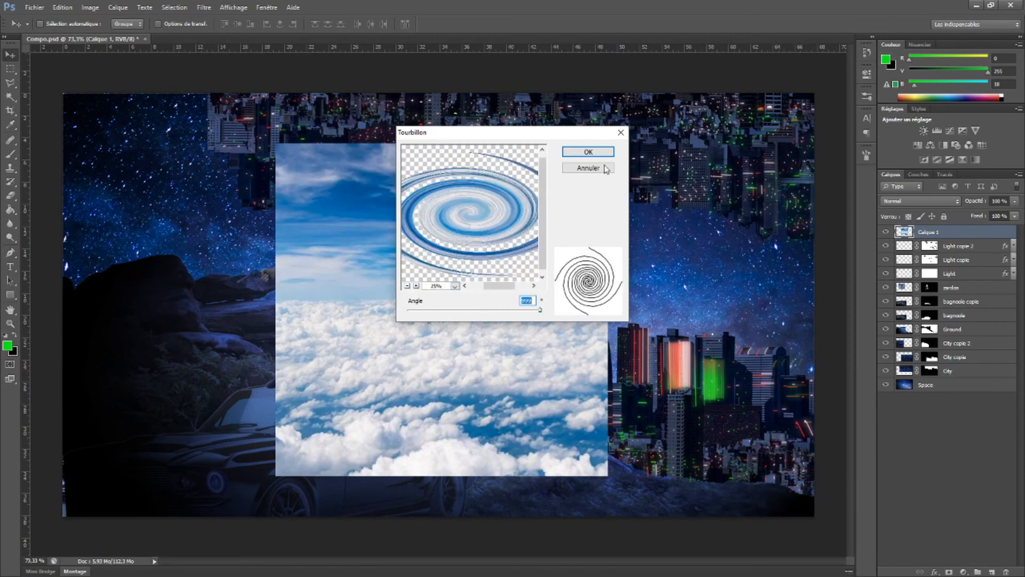
{"action": "left_click", "coordinate": [588, 152]}
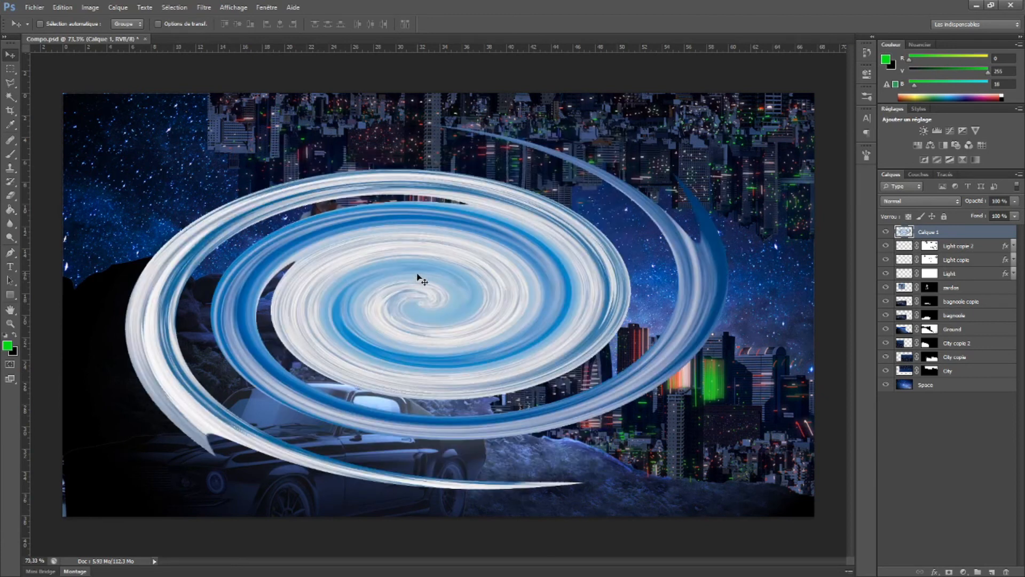
Distort the twirled cloud layer by its corners into a narrow, flattened disc tilted upward toward the right of the canvas
{"action": "key", "text": "ctrl+t"}
{"action": "left_click_drag", "start_coordinate": [131, 126], "coordinate": [366, 241]}
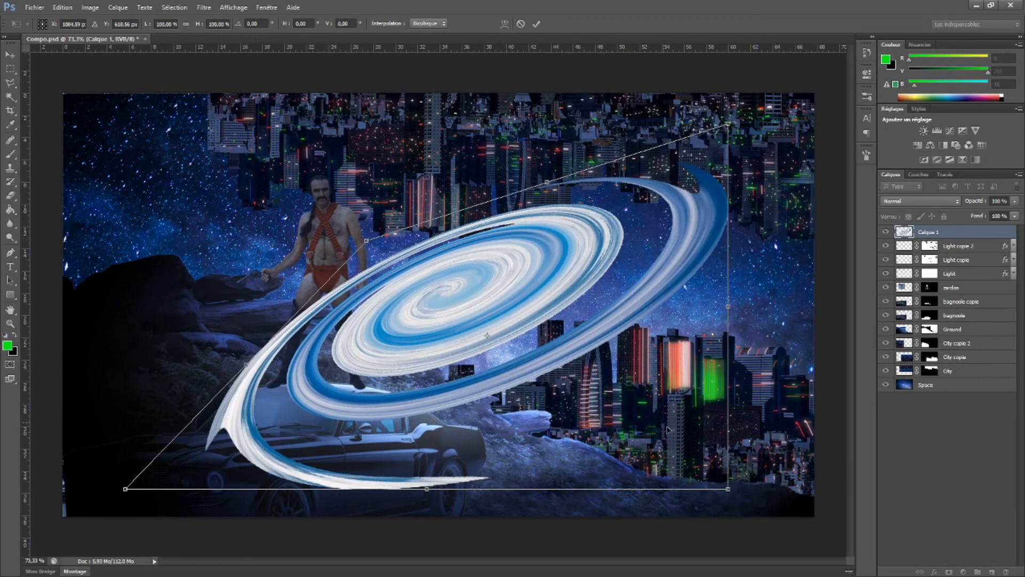
{"action": "left_click_drag", "start_coordinate": [735, 488], "coordinate": [626, 385]}
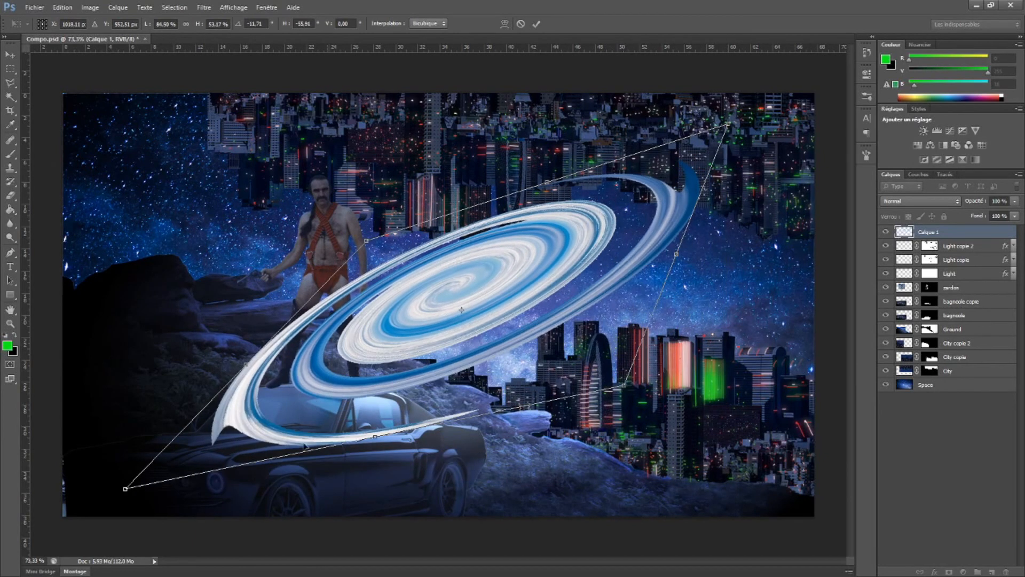
{"action": "left_click_drag", "start_coordinate": [126, 490], "coordinate": [177, 460]}
{"action": "left_click_drag", "start_coordinate": [728, 128], "coordinate": [651, 103]}
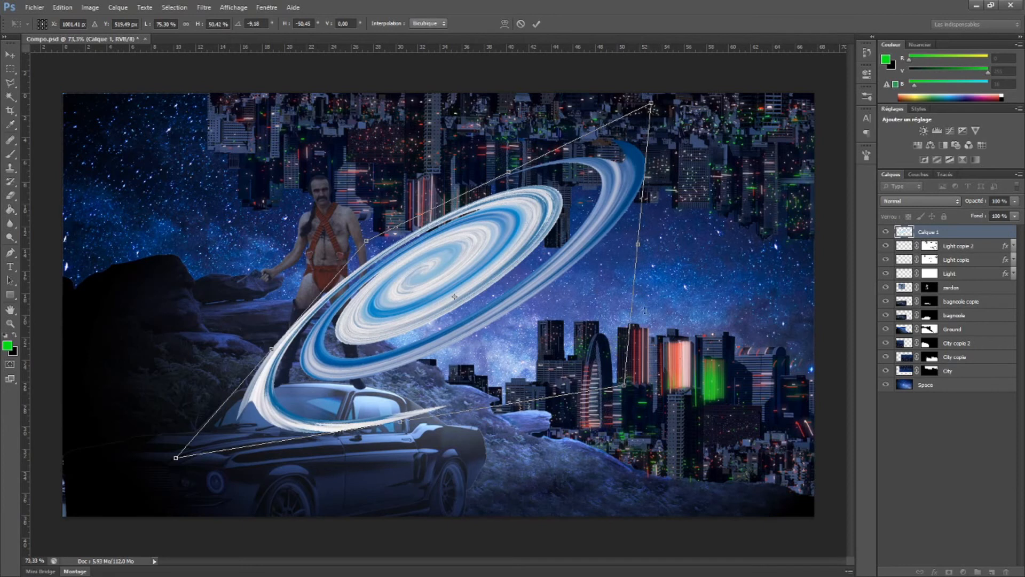
{"action": "left_click_drag", "start_coordinate": [623, 392], "coordinate": [569, 343]}
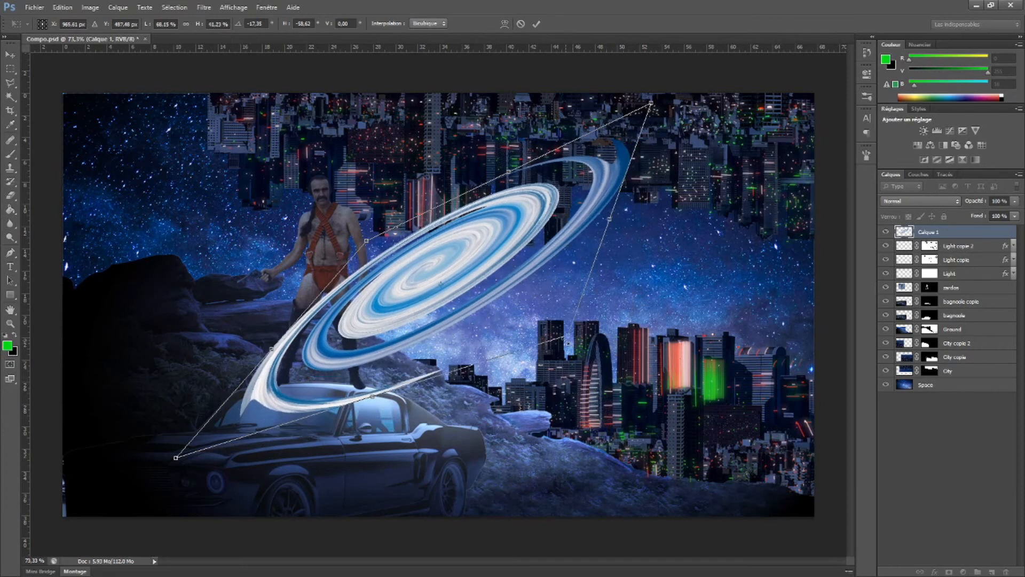
{"action": "key", "text": "Return"}
Scale the tilted vortex down to a small galaxy and place it in the open sky above the lower city
{"action": "key", "text": "ctrl+t"}
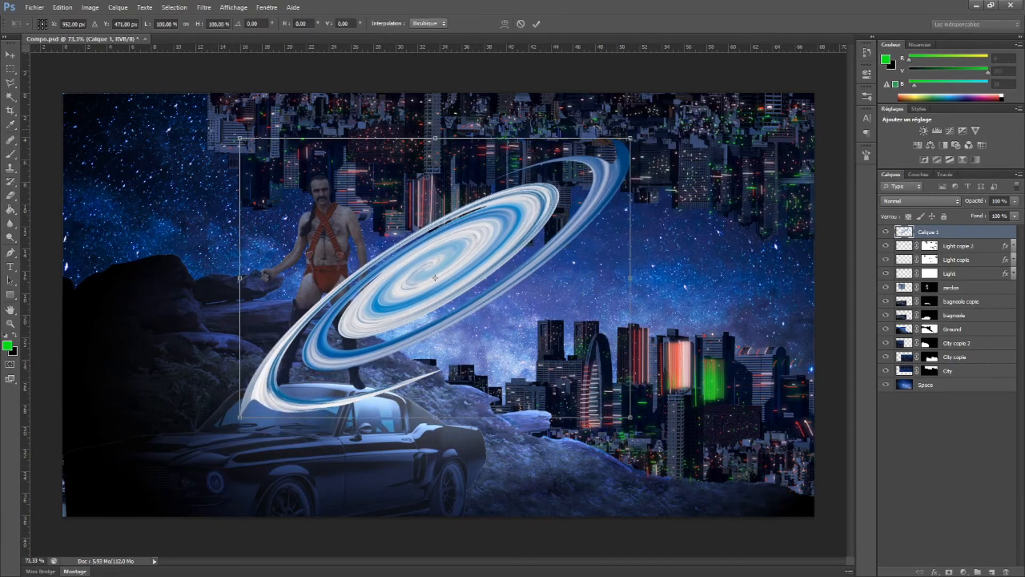
{"action": "left_click_drag", "start_coordinate": [630, 138], "coordinate": [687, 264]}
{"action": "left_click_drag", "start_coordinate": [636, 239], "coordinate": [599, 208]}
{"action": "left_click_drag", "start_coordinate": [640, 250], "coordinate": [615, 272]}
{"action": "key", "text": "Return"}
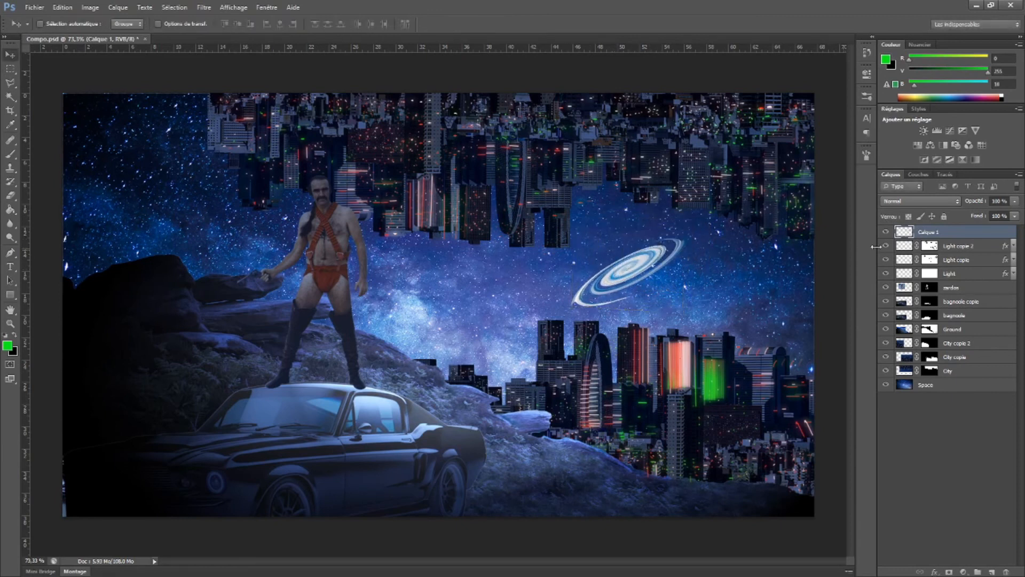
Try the Incrustation (Overlay) blend mode on the vortex layer, then return it to Normal
{"action": "left_click", "coordinate": [950, 204]}
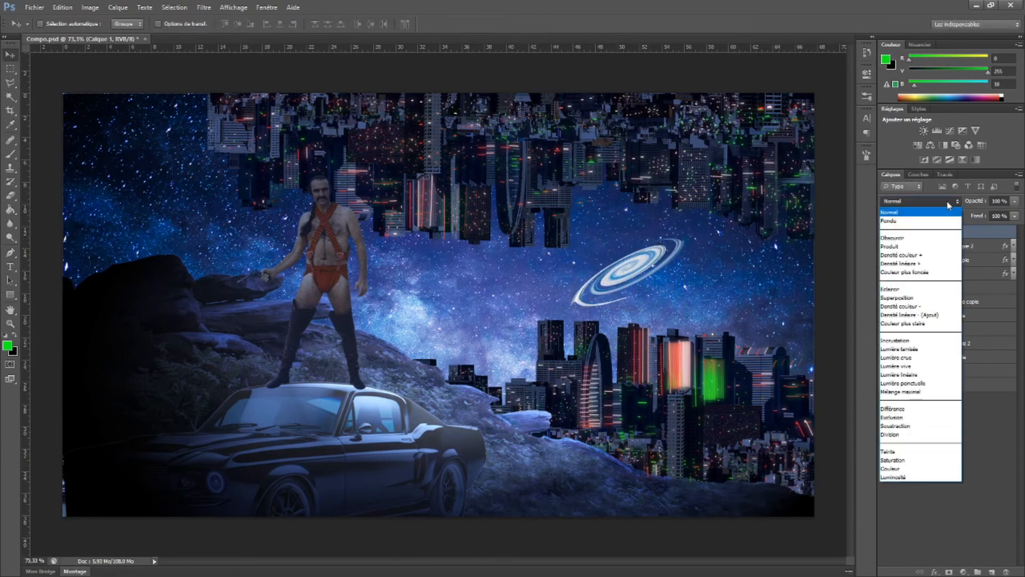
{"action": "left_click", "coordinate": [900, 344]}
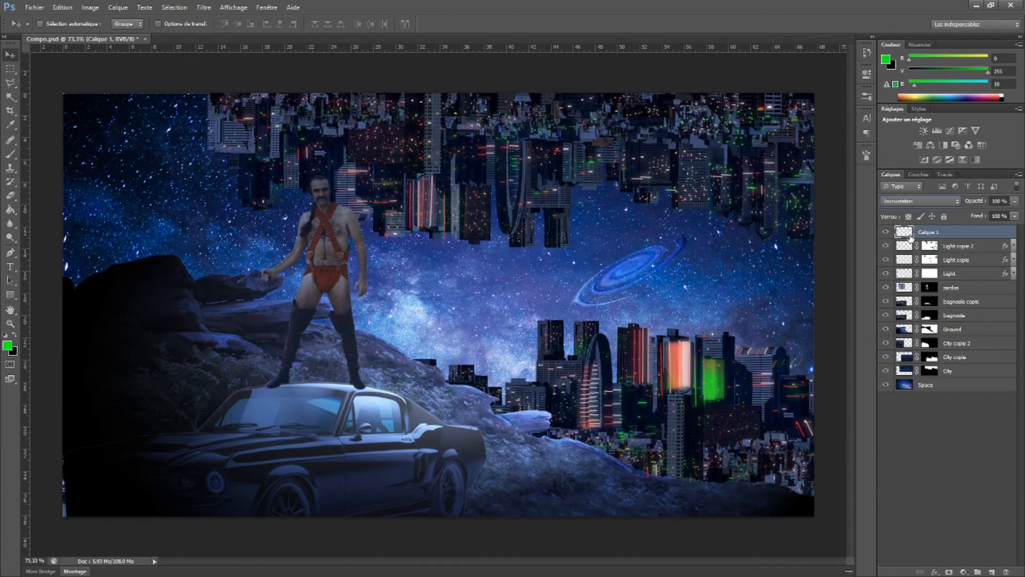
{"action": "left_click", "coordinate": [924, 203]}
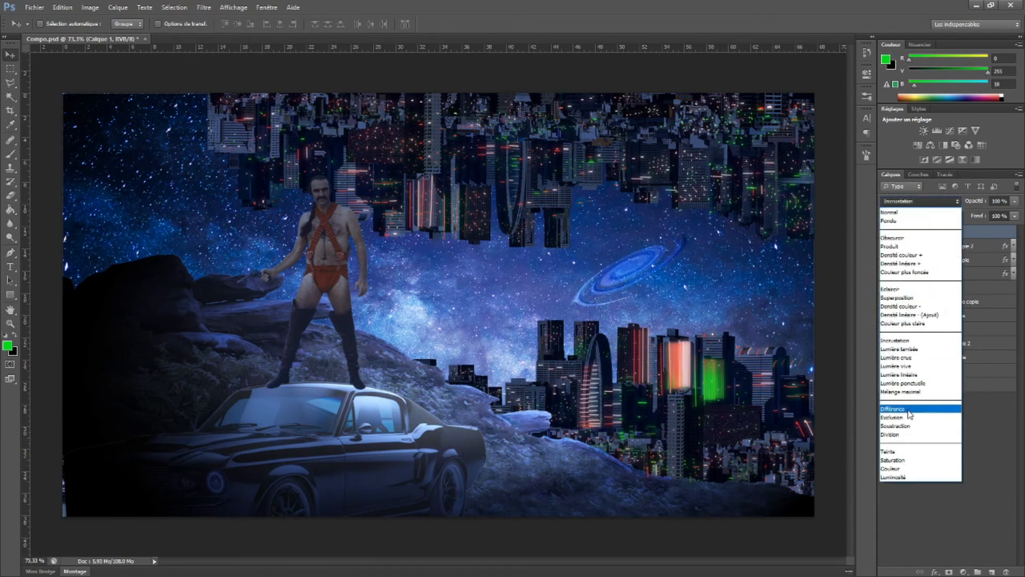
{"action": "left_click", "coordinate": [903, 213]}
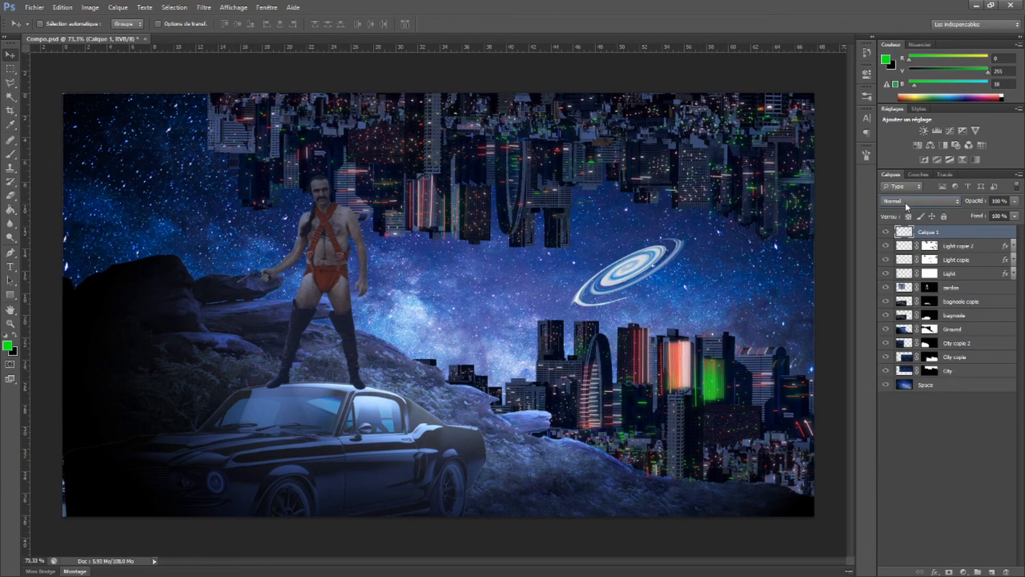
Compare blend modes on the vortex layer, choose Couleur plus claire (Lighter Color) and set the layer opacity to 67%
{"action": "key", "text": "Down"}
{"action": "key", "text": "Down"}
{"action": "key", "text": "Down"}
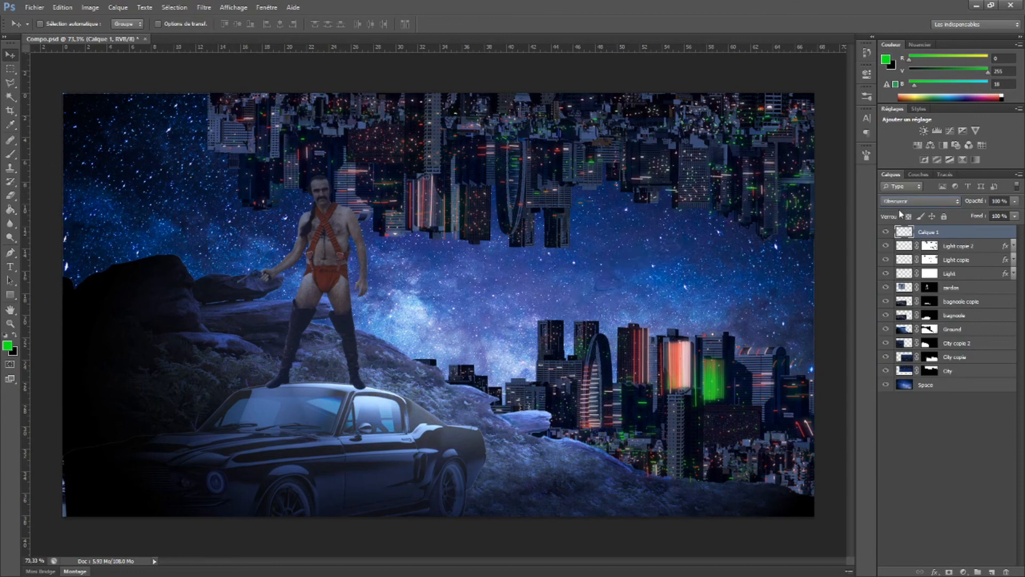
{"action": "key", "text": "Down"}
{"action": "key", "text": "Down"}
{"action": "key", "text": "Down"}
{"action": "key", "text": "Down"}
{"action": "key", "text": "Down"}
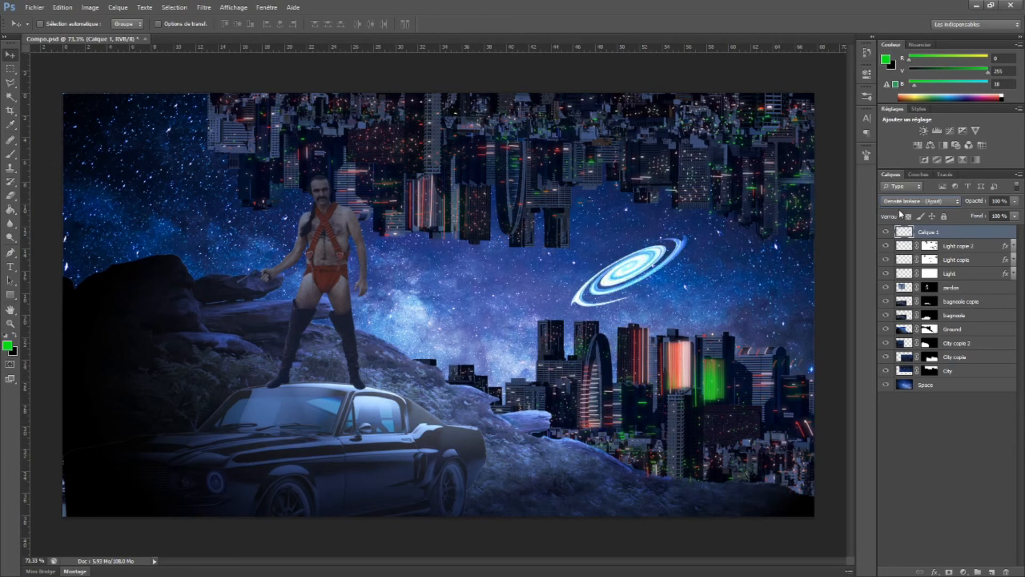
{"action": "key", "text": "Up"}
{"action": "key", "text": "Down"}
{"action": "key", "text": "Down"}
{"action": "key", "text": "Down"}
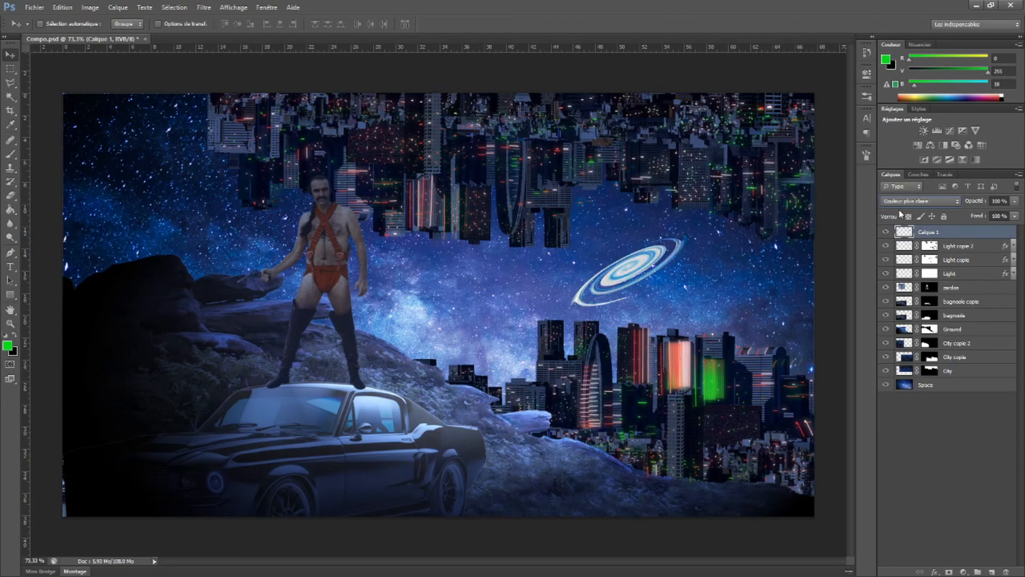
{"action": "key", "text": "Up"}
{"action": "left_click_drag", "start_coordinate": [981, 203], "coordinate": [972, 204]}
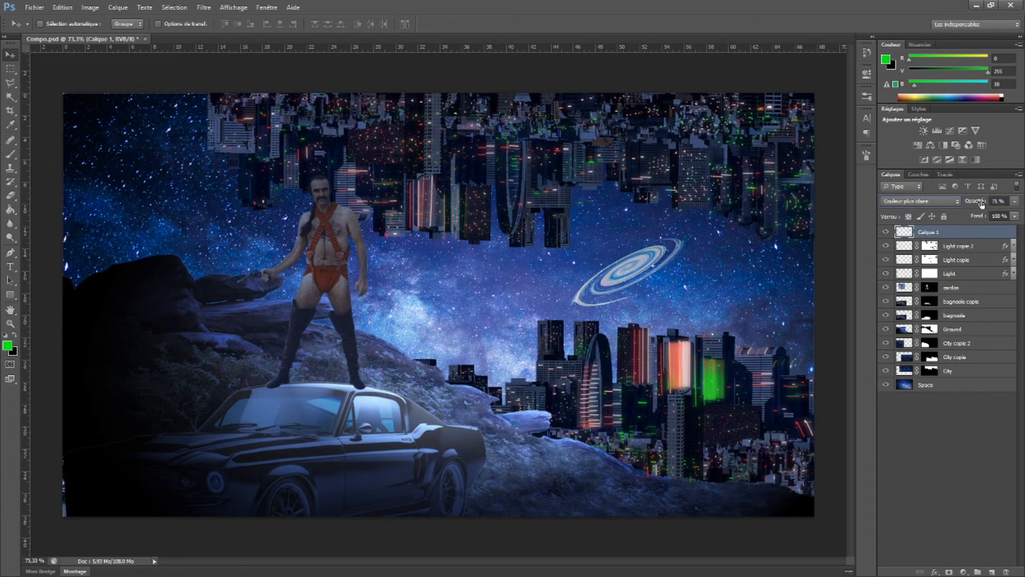
Remove the vortex's pale tones using a Color Range (Plage de couleurs) selection with a tolerance of 103, and clear the selection
{"action": "left_click", "coordinate": [165, 9]}
{"action": "left_click", "coordinate": [187, 99]}
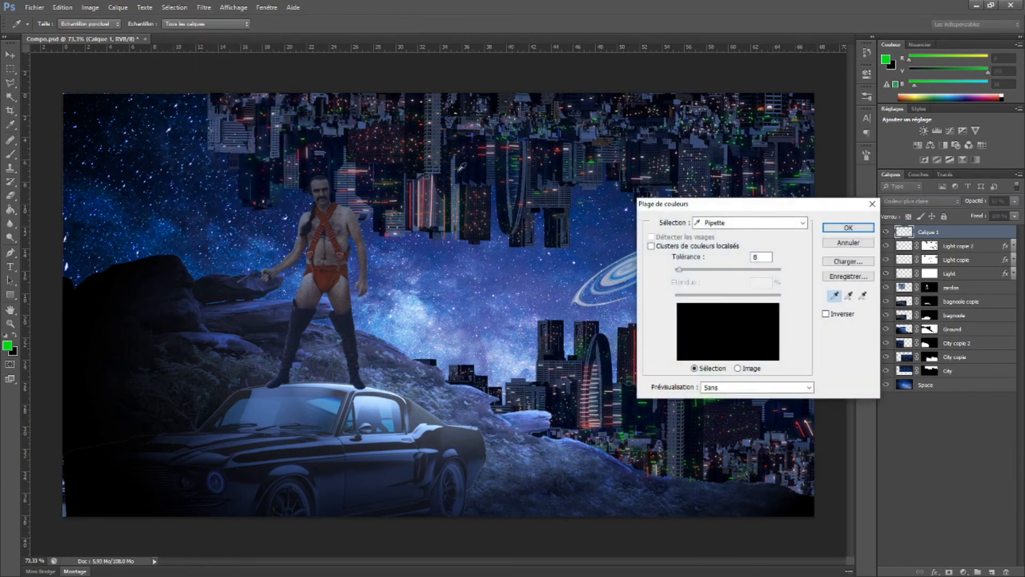
{"action": "left_click", "coordinate": [610, 277]}
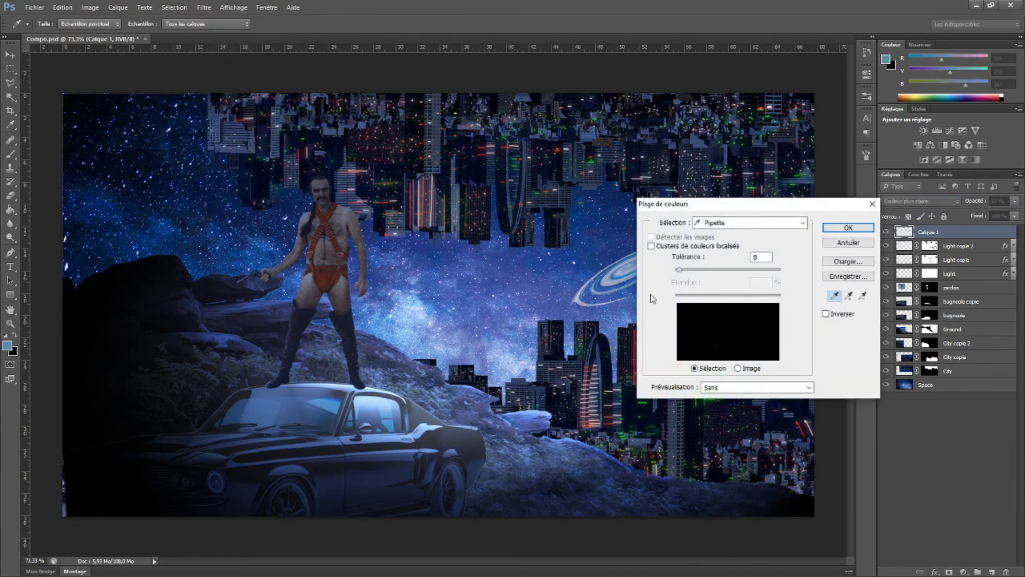
{"action": "left_click", "coordinate": [614, 275]}
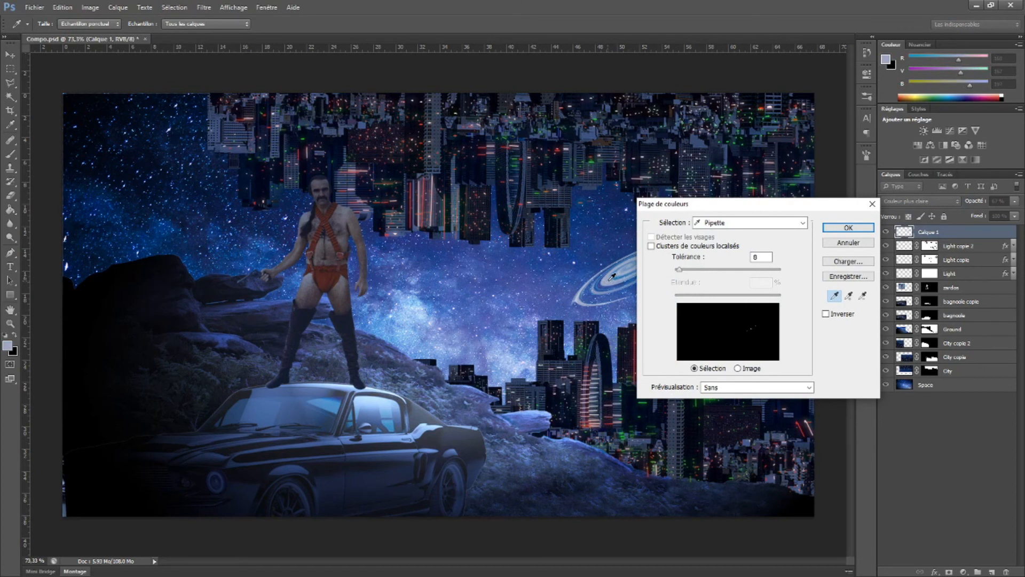
{"action": "left_click_drag", "start_coordinate": [695, 272], "coordinate": [731, 272]}
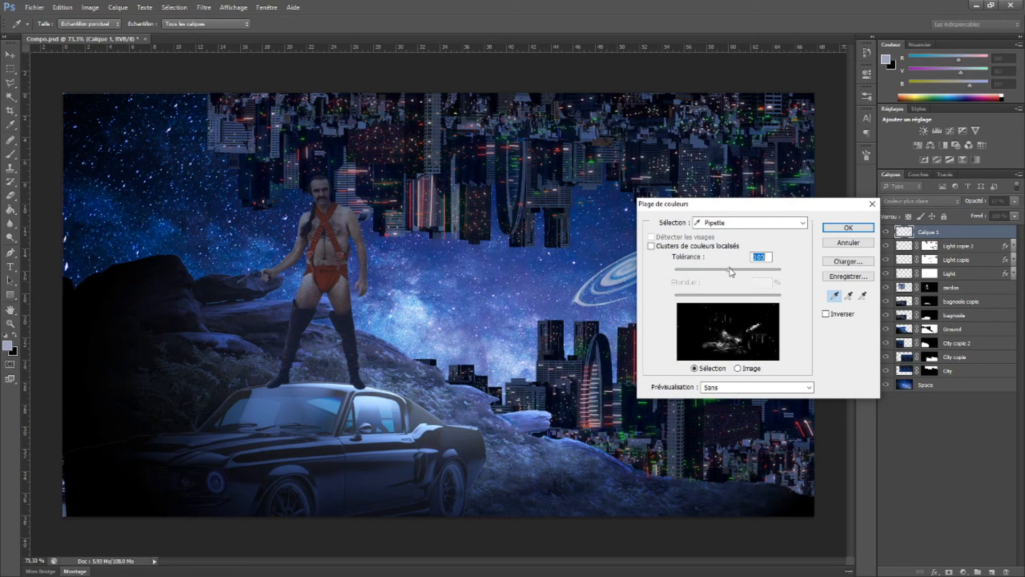
{"action": "left_click", "coordinate": [831, 230]}
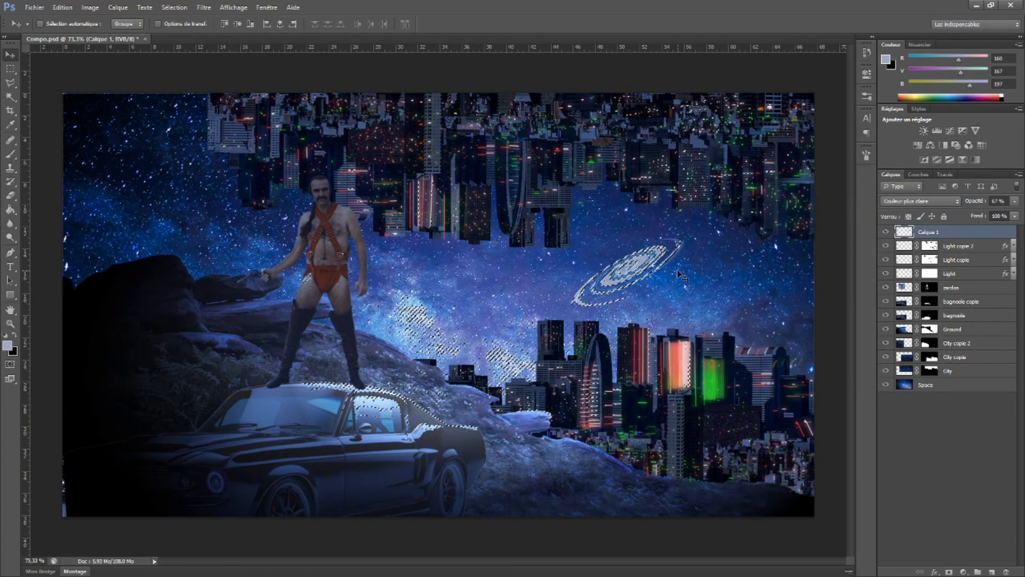
{"action": "key", "text": "ctrl+d"}
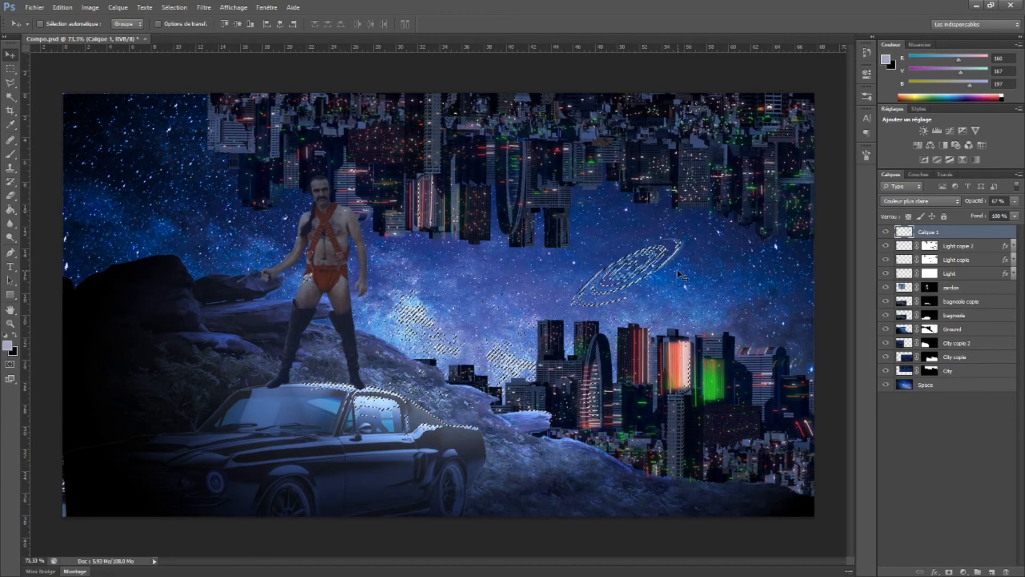
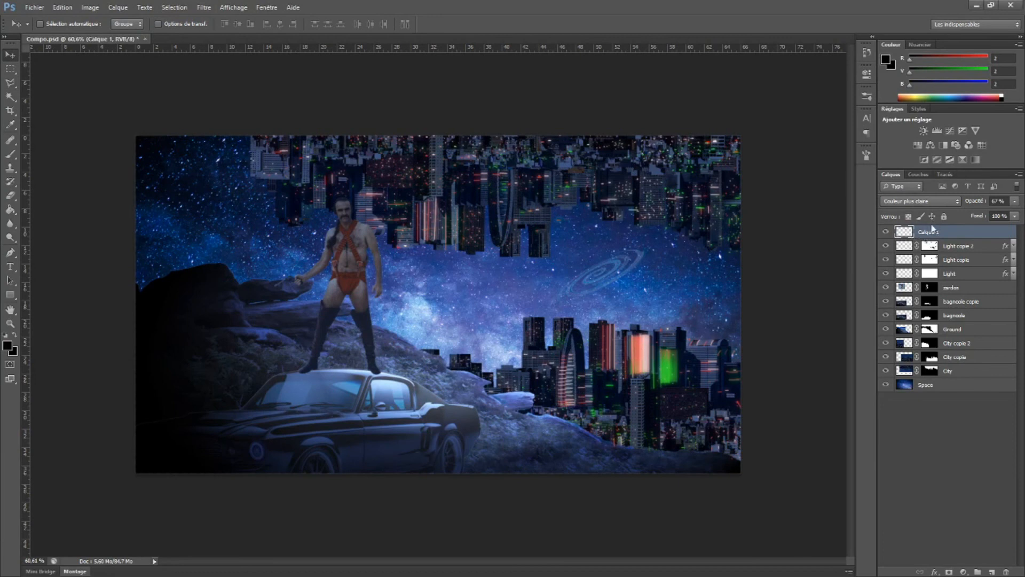
Rename the vortex layer Glaxie and add an outer glow (Lueur externe) in near-white #fdfdfd
{"action": "type", "text": "Glaxie"}
{"action": "key", "text": "Return"}
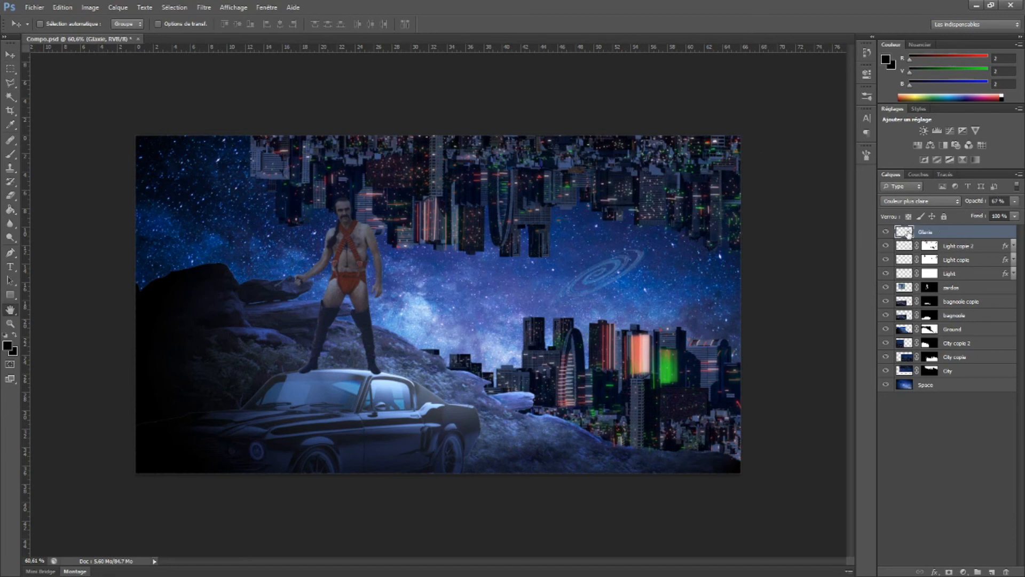
{"action": "double_click", "coordinate": [908, 234]}
{"action": "left_click", "coordinate": [510, 359]}
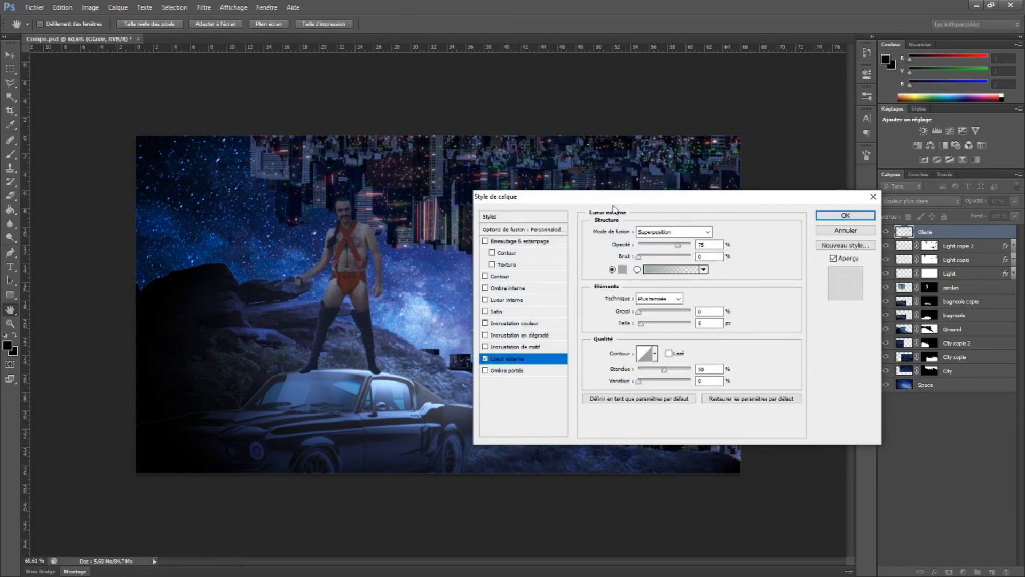
{"action": "left_click_drag", "start_coordinate": [614, 204], "coordinate": [770, 290]}
{"action": "left_click", "coordinate": [781, 355]}
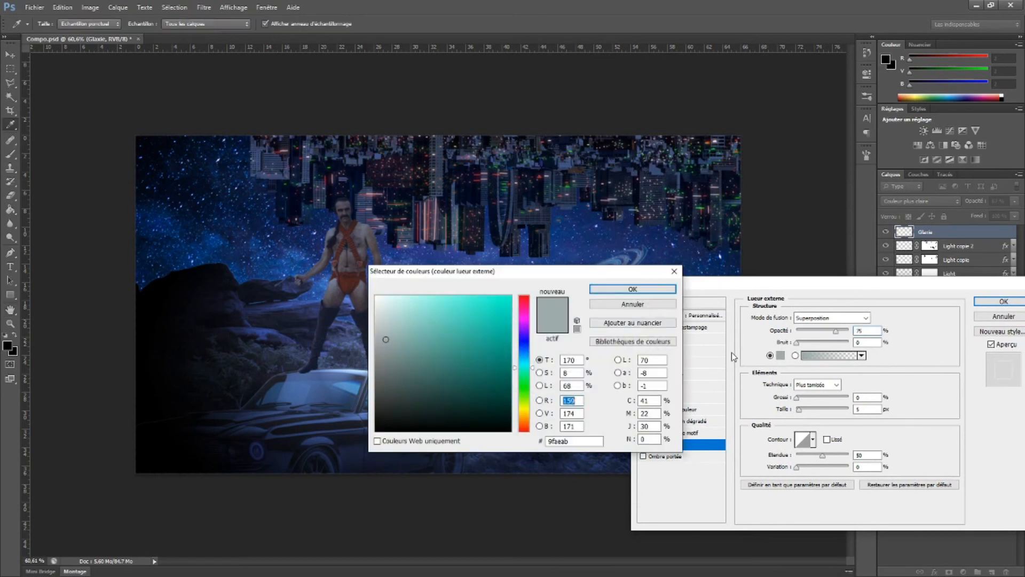
{"action": "mouse_move", "coordinate": [494, 318]}
{"action": "left_mouse_down"}
{"action": "mouse_move", "coordinate": [416, 293]}
{"action": "mouse_move", "coordinate": [376, 297]}
{"action": "left_mouse_up"}
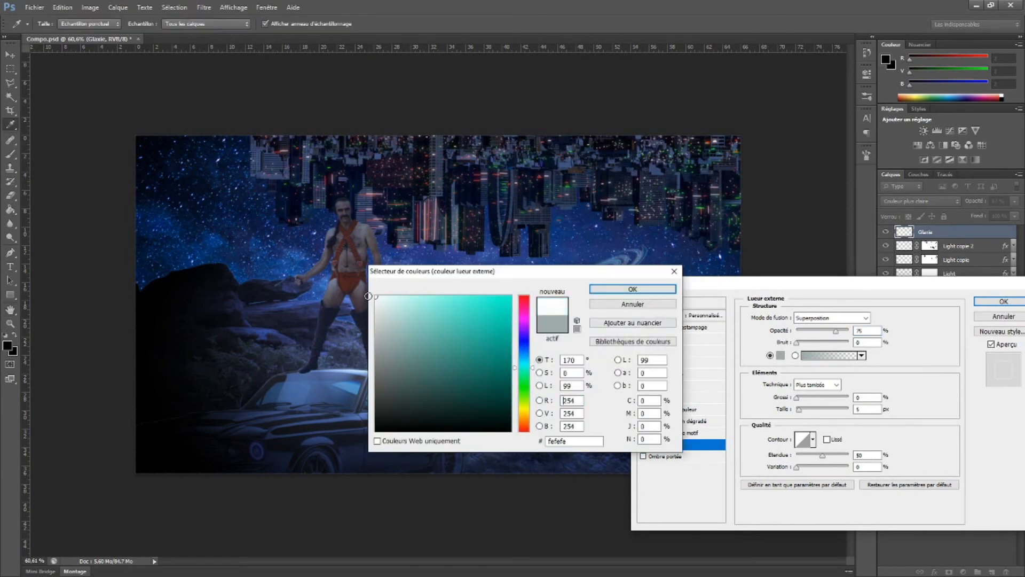
{"action": "left_click", "coordinate": [635, 291]}
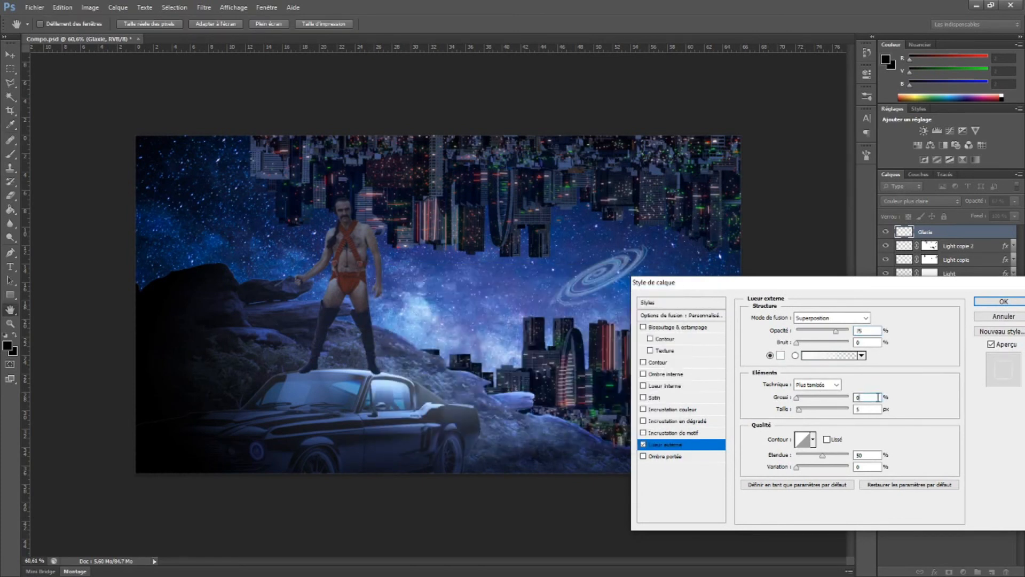
Raise the outer glow's spread (Grossi) and size (Taille) slightly and apply the layer style
{"action": "type", "text": "1"}
{"action": "left_click", "coordinate": [866, 409]}
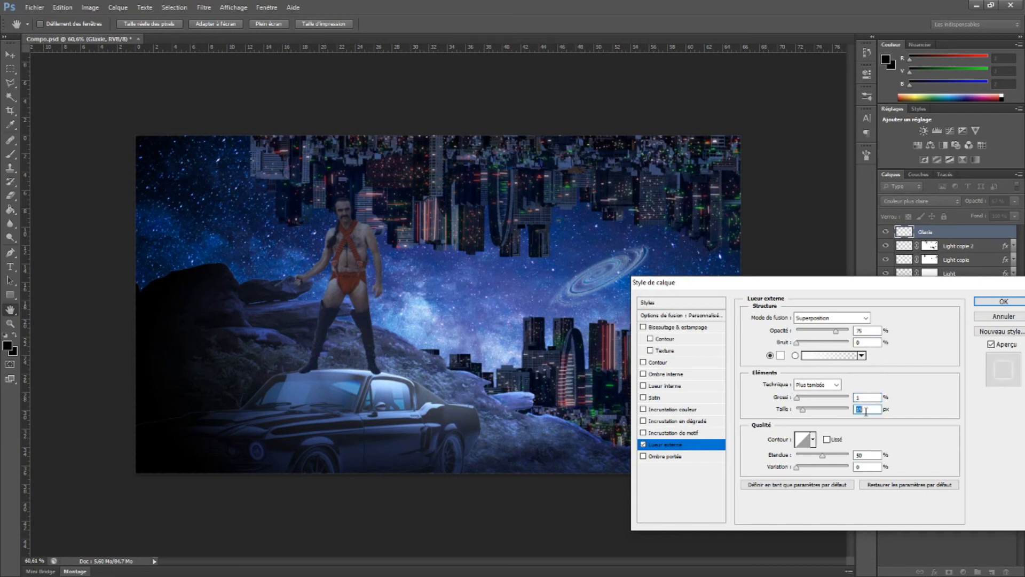
{"action": "key", "text": "Up"}
{"action": "left_click", "coordinate": [876, 397]}
{"action": "key", "text": "Up"}
{"action": "left_click", "coordinate": [870, 410]}
{"action": "left_click", "coordinate": [1000, 302]}
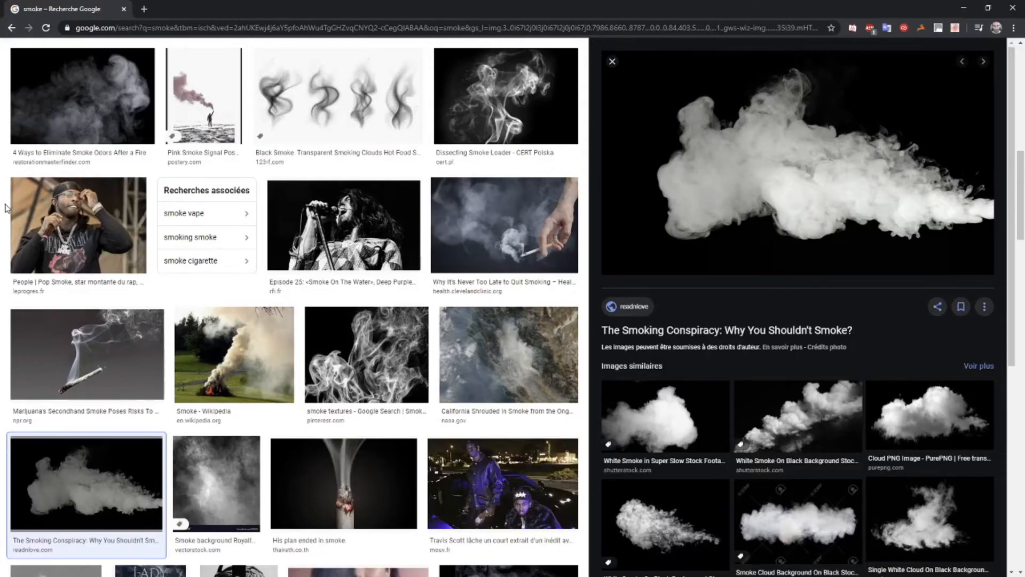
Copy the 2100 × 1200 white smoke on black from the Google Images results and paste it into the Photoshop composite
{"action": "scroll", "coordinate": [6, 209], "scroll_direction": "up", "scroll_amount": 10}
{"action": "scroll", "coordinate": [783, 186], "scroll_direction": "down", "scroll_amount": 4}
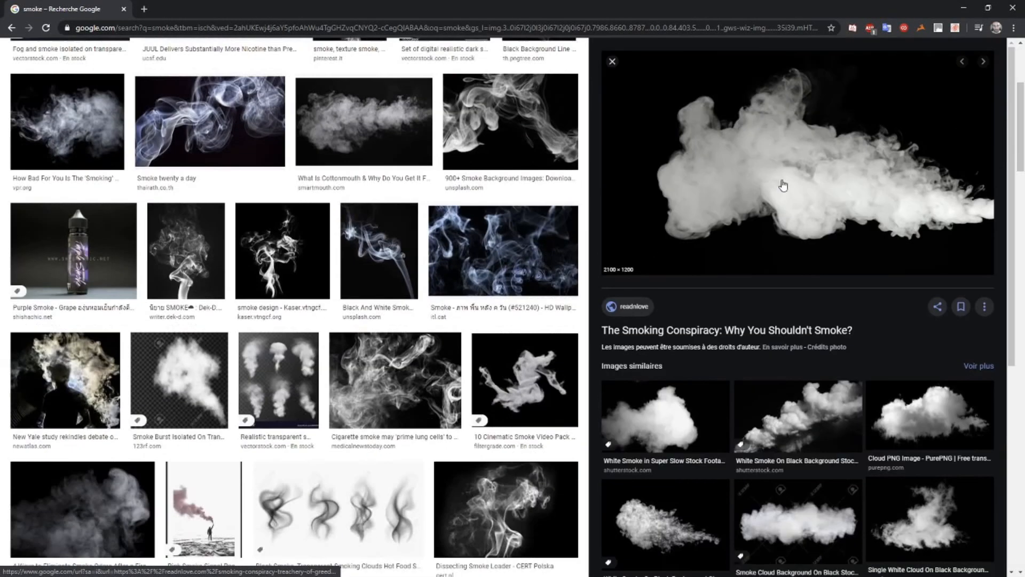
{"action": "scroll", "coordinate": [769, 164], "scroll_direction": "up", "scroll_amount": 4}
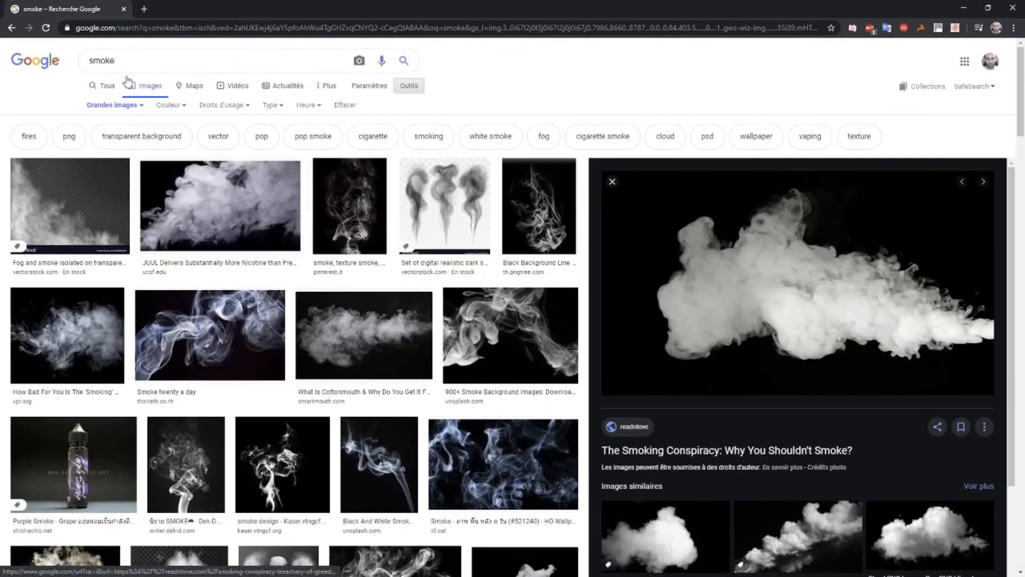
{"action": "right_click", "coordinate": [767, 288]}
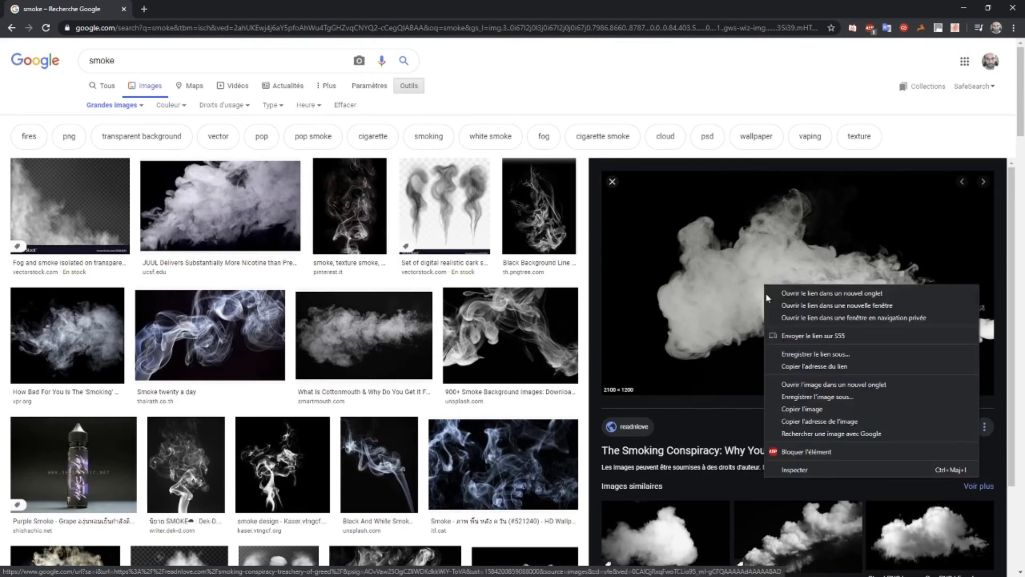
{"action": "left_click", "coordinate": [825, 411]}
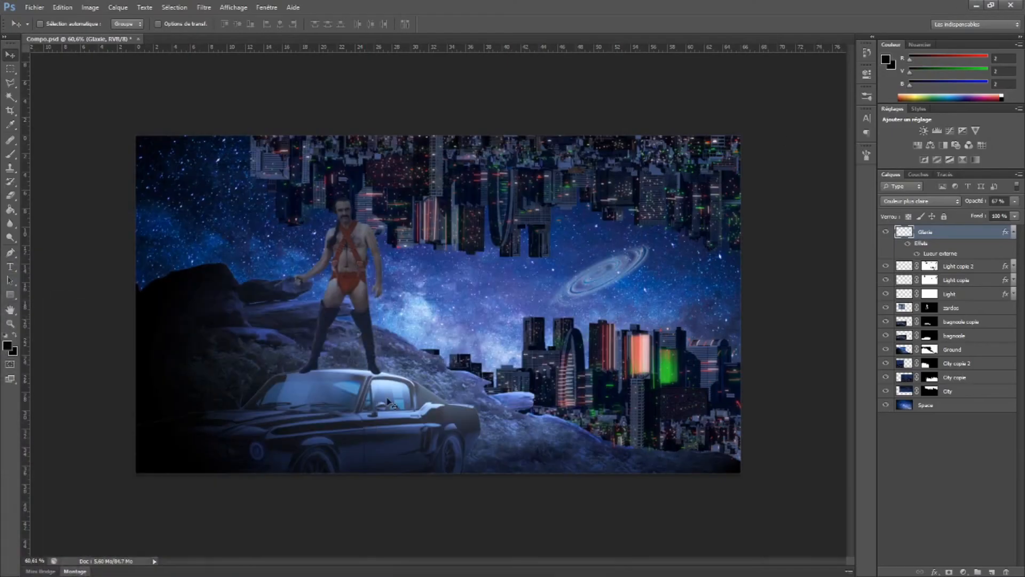
{"action": "key", "text": "ctrl+v"}
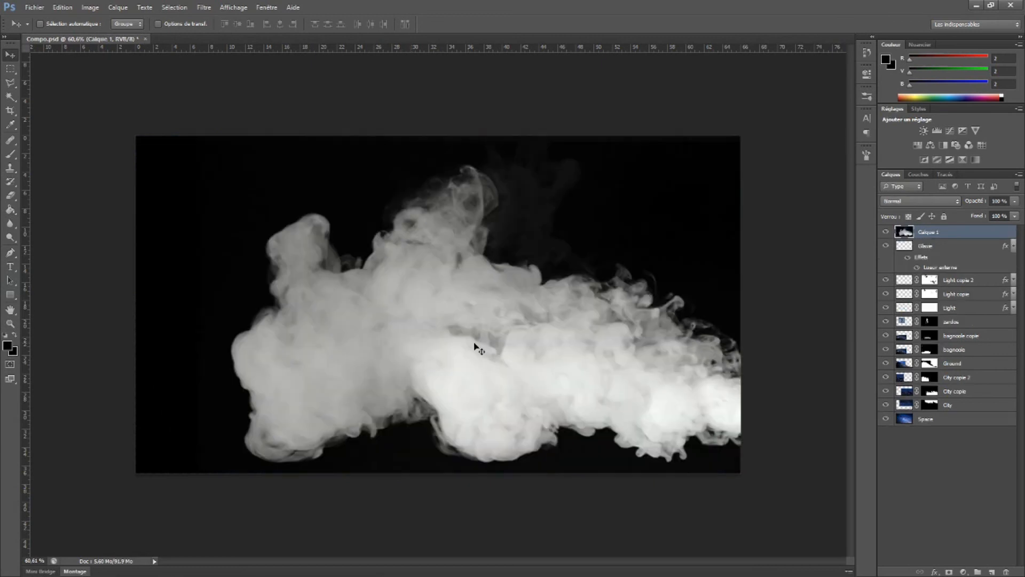
Mask out the smoke's black background using an inverted Color Range (Plage de couleurs) selection with a tolerance of 200
{"action": "left_click", "coordinate": [170, 7]}
{"action": "left_click", "coordinate": [191, 100]}
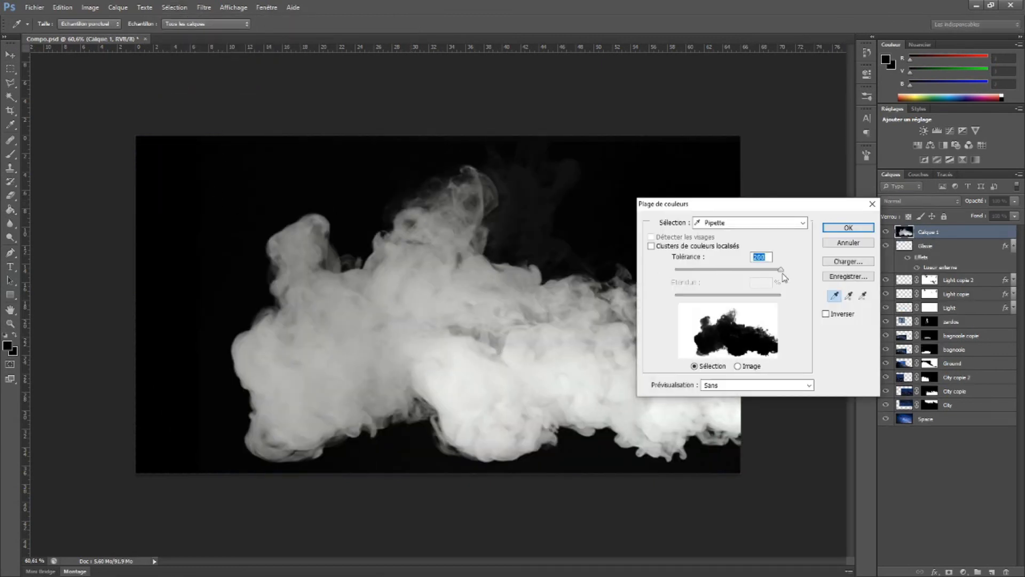
{"action": "left_click", "coordinate": [849, 227]}
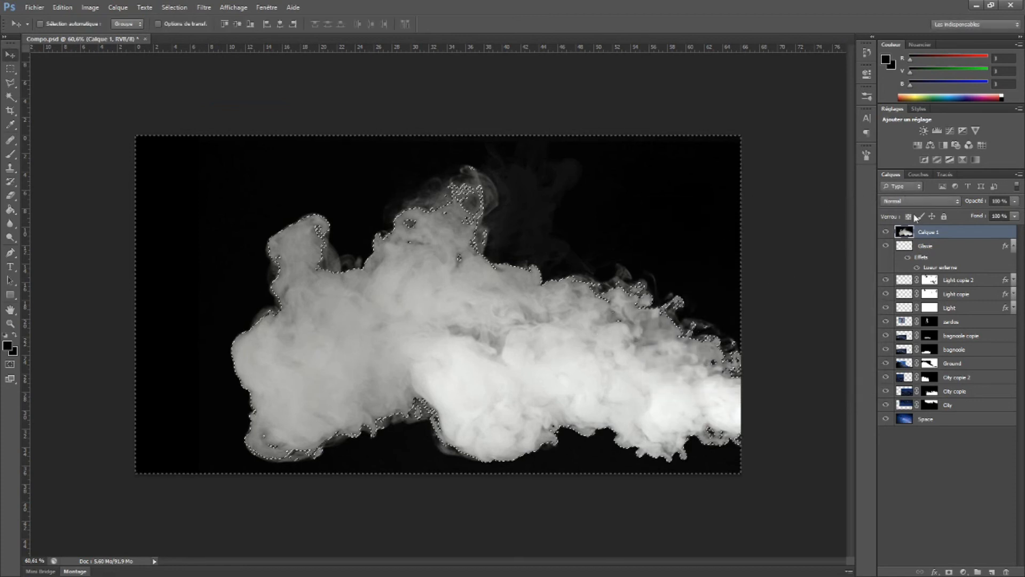
{"action": "key", "text": "ctrl+shift+i"}
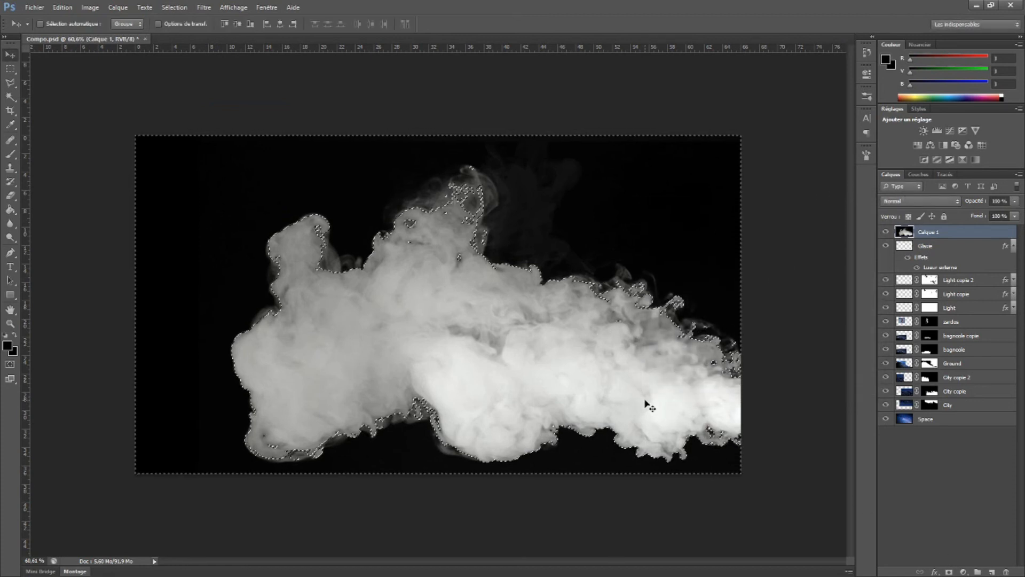
{"action": "left_click", "coordinate": [949, 571]}
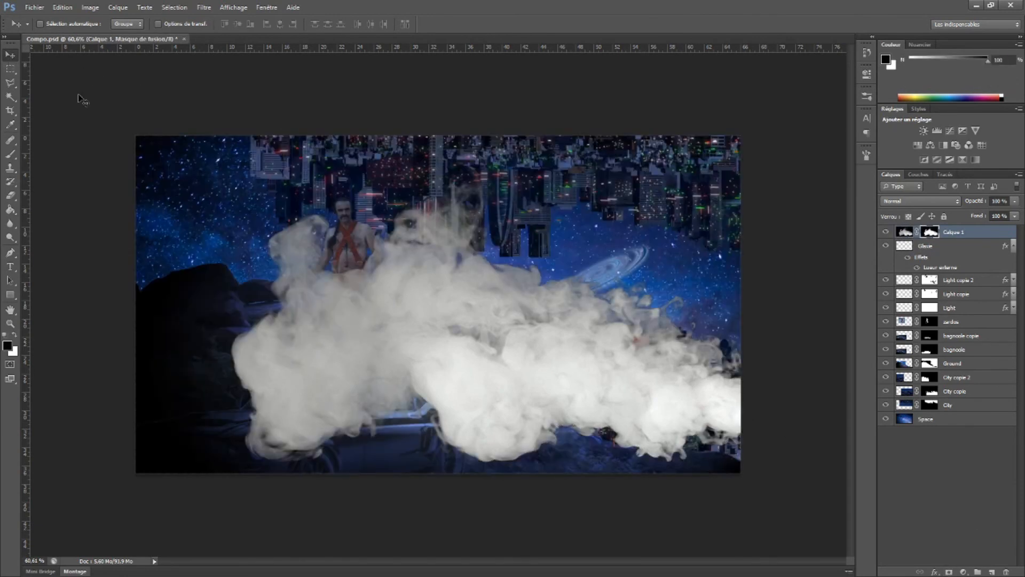
Scale the smoke to about 80% width and 69% height and place it low in the scene, between the car and the lower city
{"action": "left_click_drag", "start_coordinate": [510, 351], "coordinate": [521, 374]}
{"action": "key", "text": "ctrl+t"}
{"action": "left_click_drag", "start_coordinate": [487, 159], "coordinate": [488, 276]}
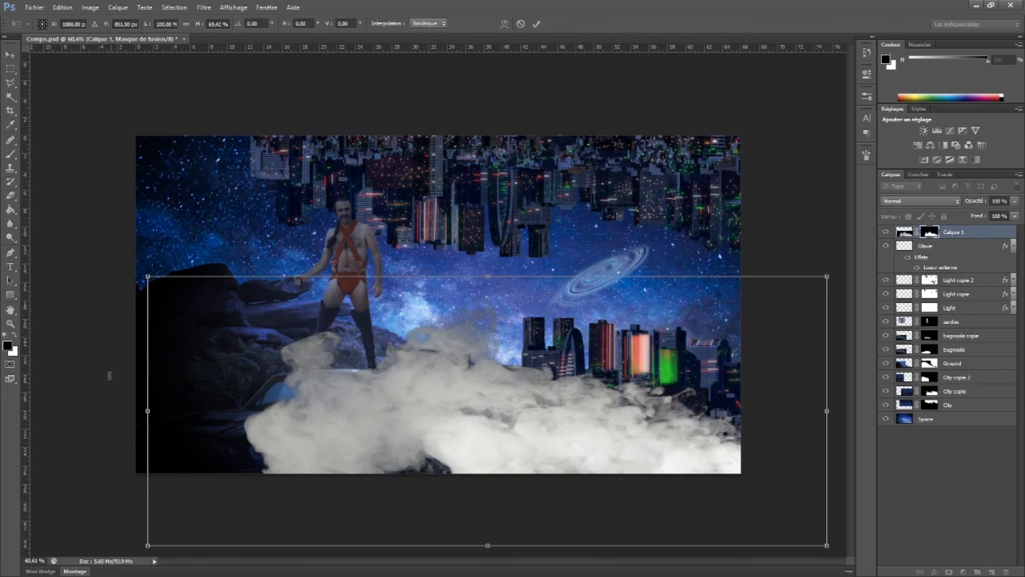
{"action": "left_click_drag", "start_coordinate": [148, 411], "coordinate": [282, 411]}
{"action": "left_click_drag", "start_coordinate": [550, 414], "coordinate": [344, 442]}
{"action": "key", "text": "v"}
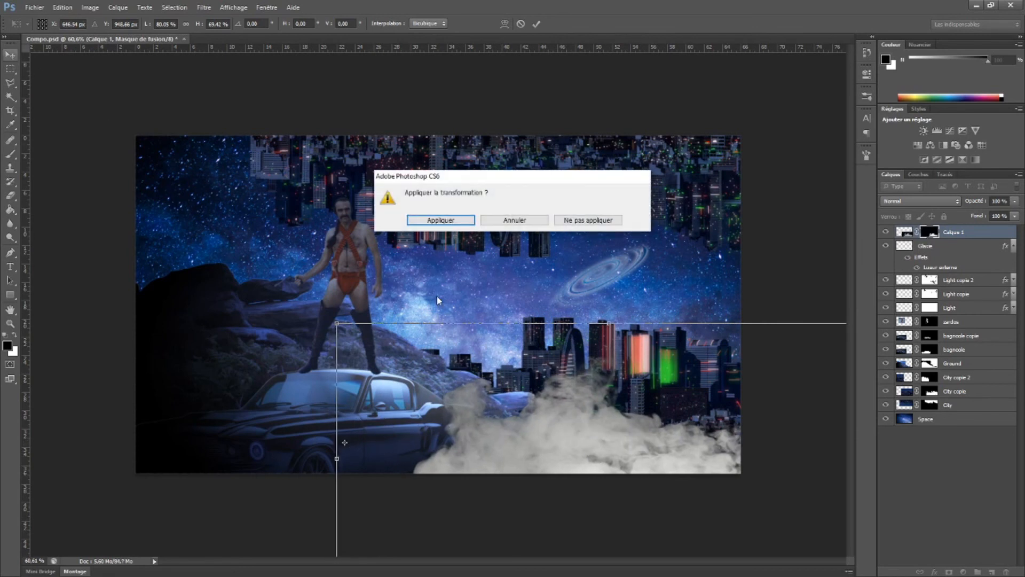
{"action": "left_click", "coordinate": [459, 227]}
Duplicate the smoke, flip the copy horizontally and fit it into the lower-left corner in front of the car
{"action": "left_click_drag", "start_coordinate": [586, 430], "coordinate": [307, 435]}
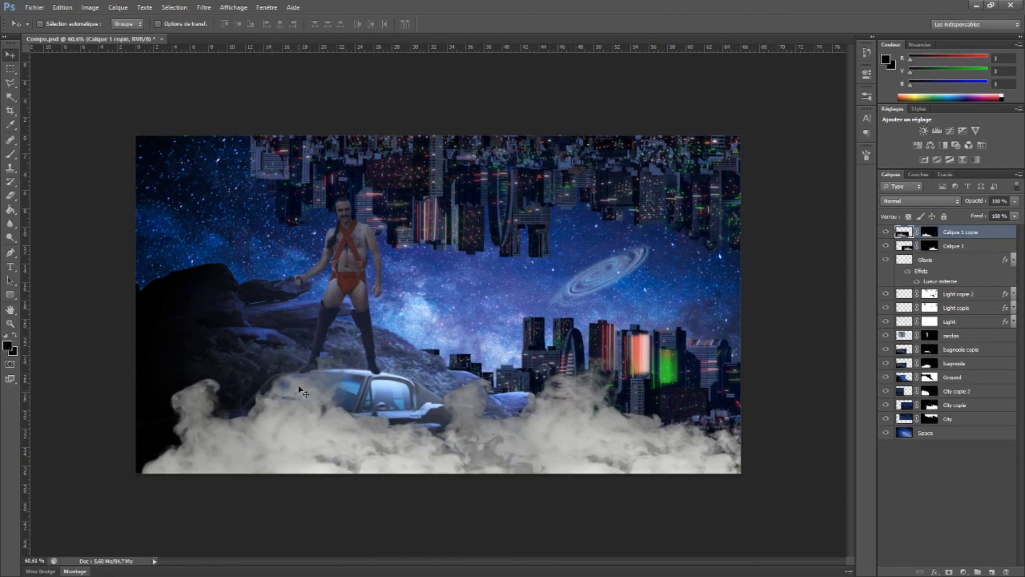
{"action": "key", "text": "ctrl+t"}
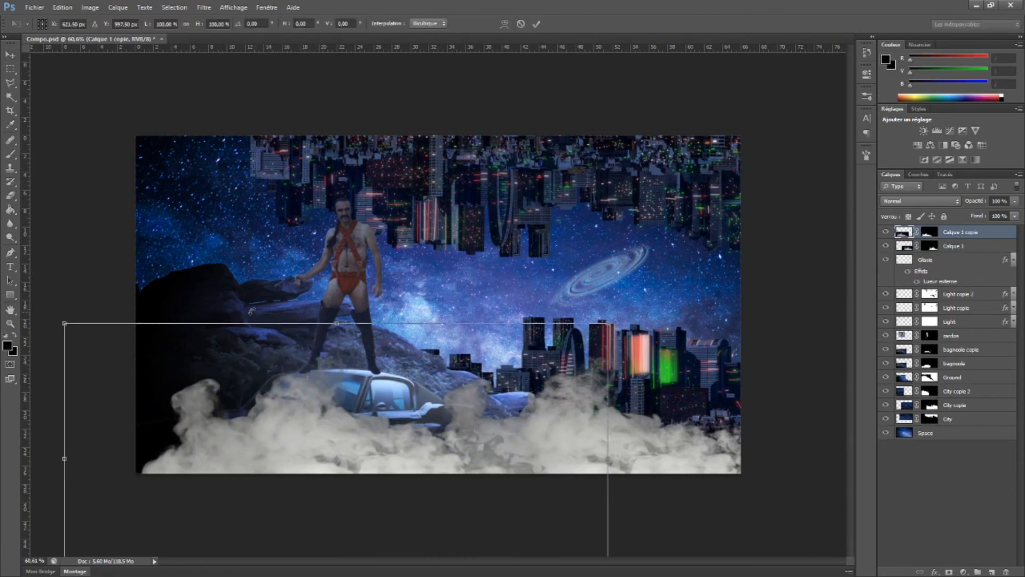
{"action": "right_click", "coordinate": [220, 399]}
{"action": "left_click", "coordinate": [275, 556]}
{"action": "left_click_drag", "start_coordinate": [400, 429], "coordinate": [129, 400]}
{"action": "left_click_drag", "start_coordinate": [353, 288], "coordinate": [382, 378]}
Duplicate the smoke again over the lower city and move the new layer directly beneath the Ground layer
{"action": "left_click_drag", "start_coordinate": [216, 450], "coordinate": [689, 357]}
{"action": "key", "text": "Return"}
{"action": "left_click_drag", "start_coordinate": [904, 232], "coordinate": [917, 398]}
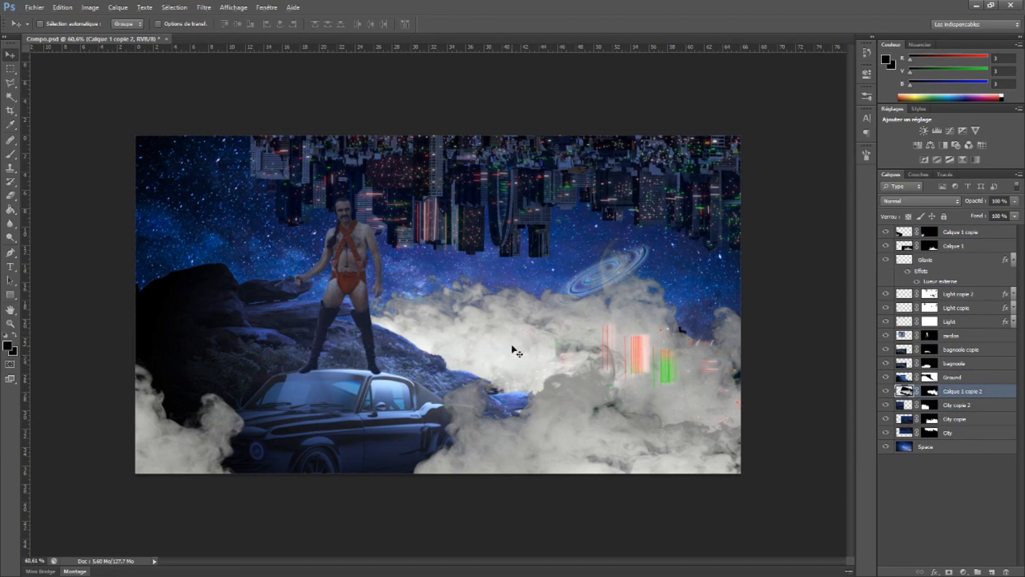
Duplicate the background smoke, scale it to about 125% by 106%, rotate it about 170° and place it over the upside-down city
{"action": "left_click_drag", "start_coordinate": [517, 351], "coordinate": [497, 141]}
{"action": "key", "text": "ctrl+t"}
{"action": "left_click_drag", "start_coordinate": [230, 331], "coordinate": [200, 481]}
{"action": "left_click_drag", "start_coordinate": [268, 221], "coordinate": [300, 199]}
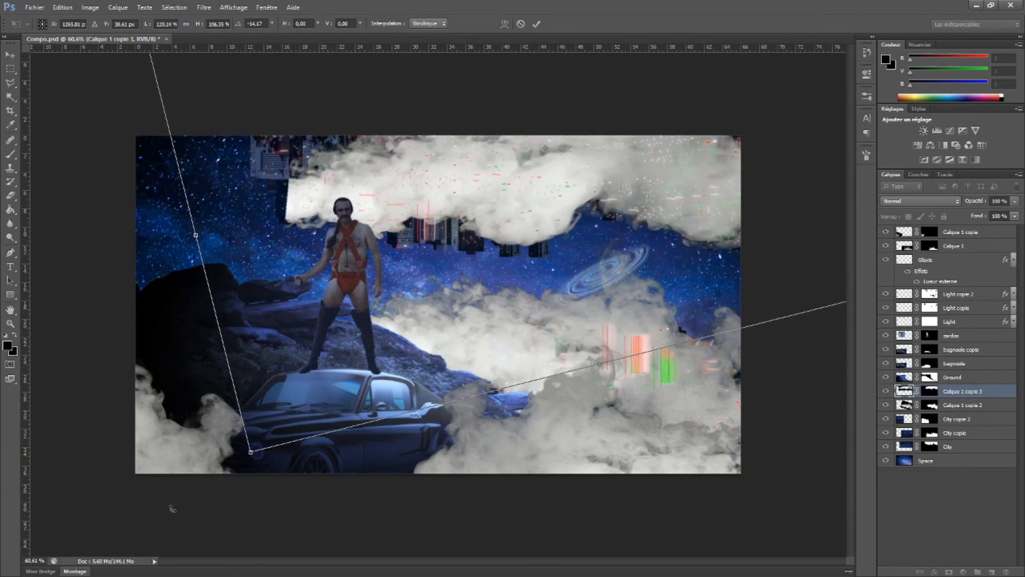
{"action": "left_click_drag", "start_coordinate": [241, 459], "coordinate": [713, 0]}
{"action": "left_click_drag", "start_coordinate": [475, 164], "coordinate": [432, 165]}
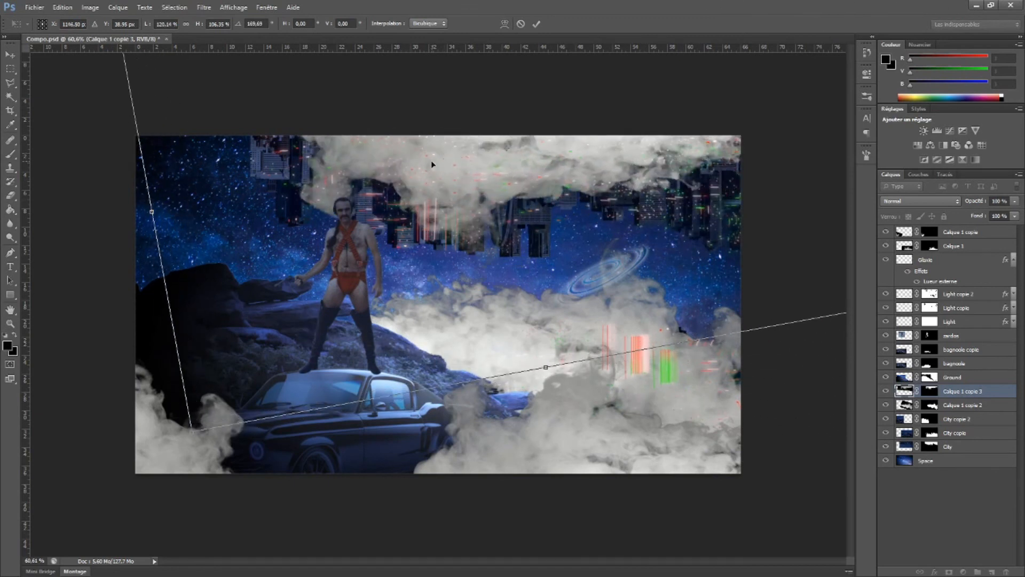
{"action": "key", "text": "Return"}
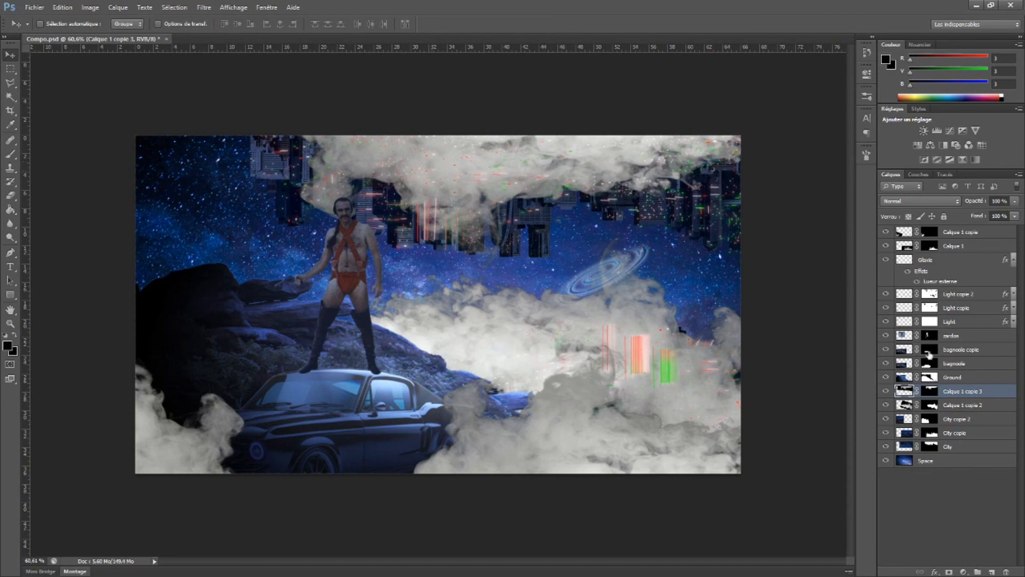
Rename the two foreground smoke layers Fog and Fog2
{"action": "left_click", "coordinate": [885, 234]}
{"action": "left_click", "coordinate": [887, 233]}
{"action": "double_click", "coordinate": [958, 233]}
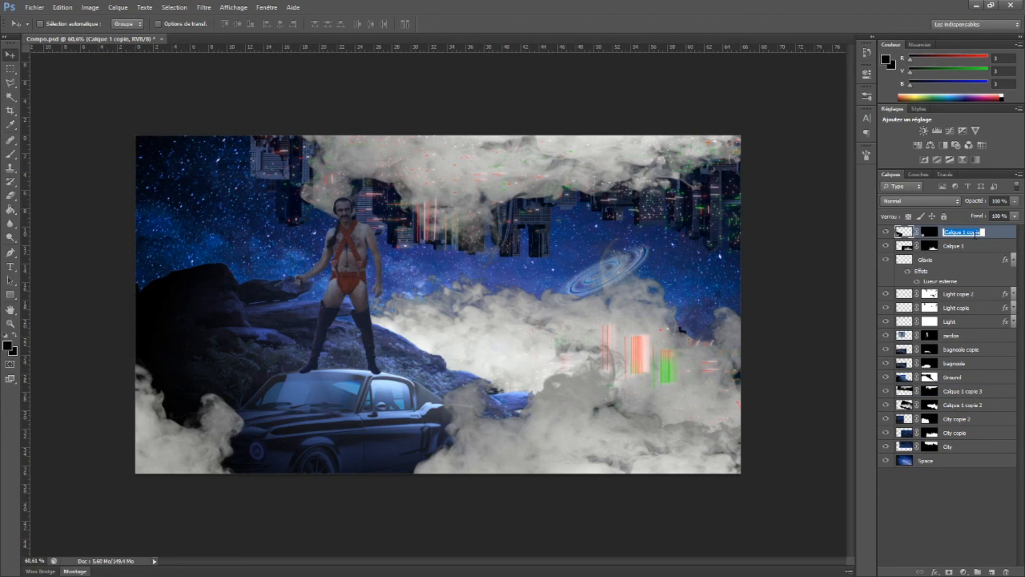
{"action": "type", "text": "Fog"}
{"action": "key", "text": "Return"}
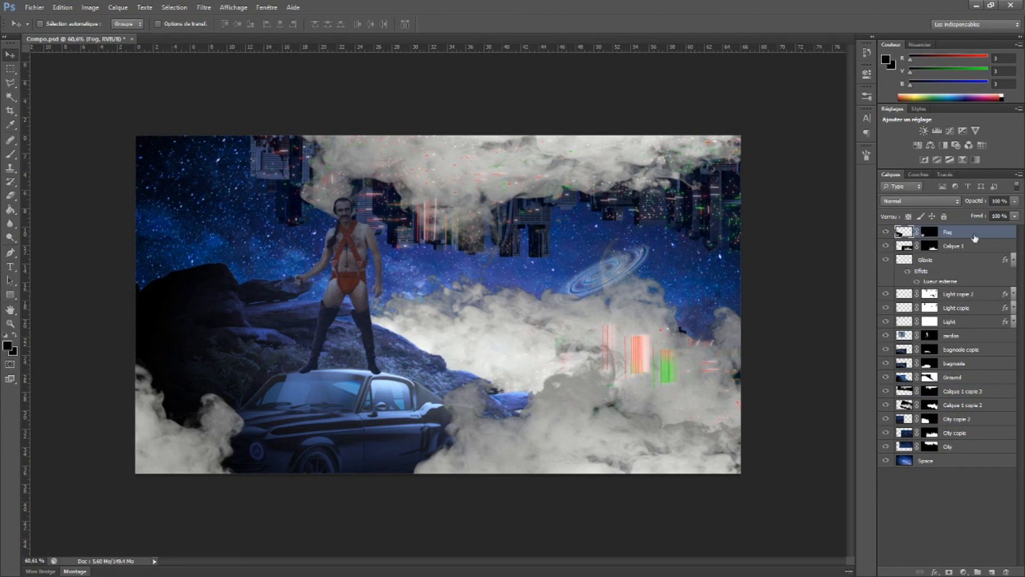
{"action": "double_click", "coordinate": [954, 246]}
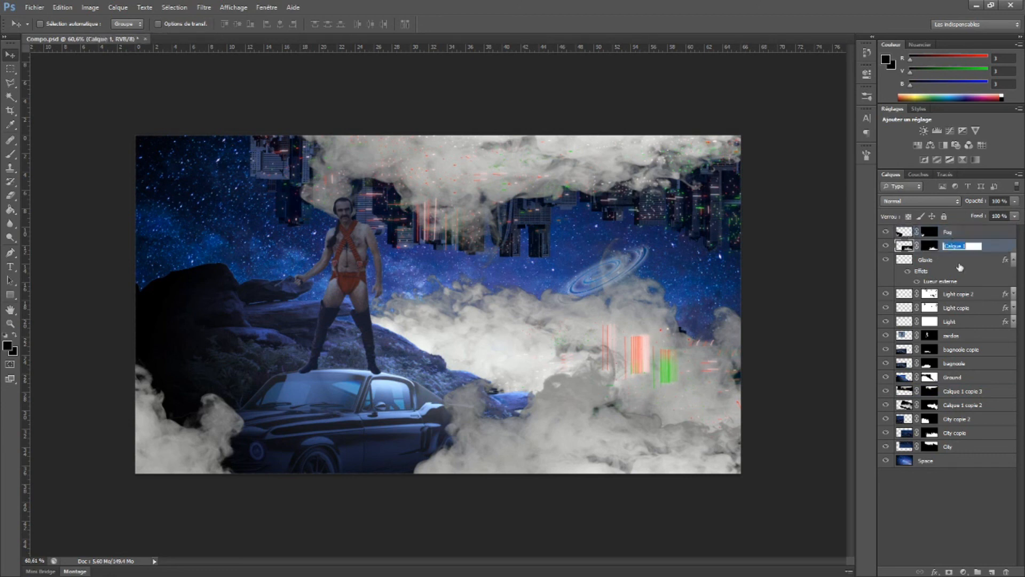
{"action": "type", "text": "Fog2"}
{"action": "key", "text": "Return"}
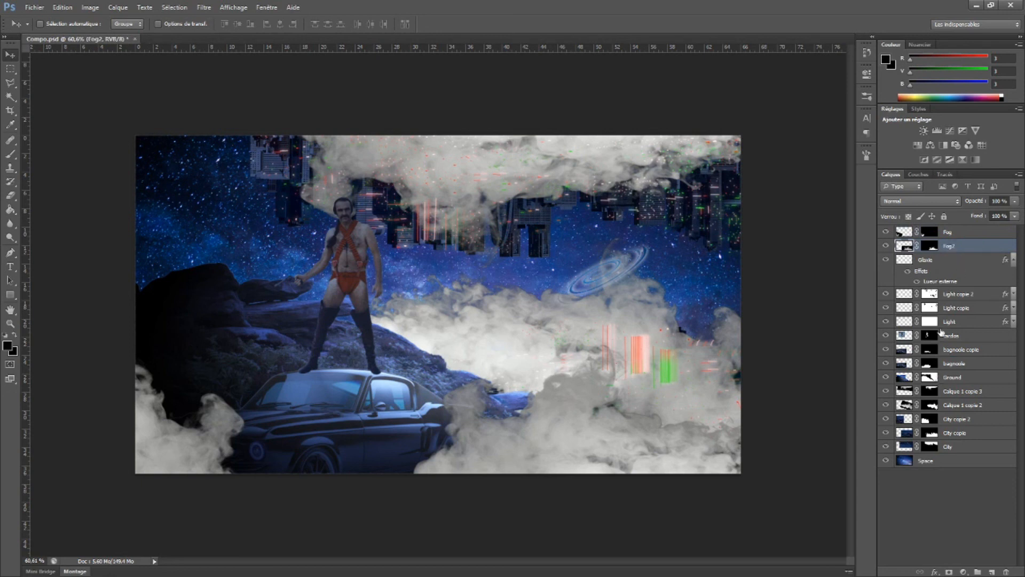
Move the three Light layers together beneath the Ground layer, keeping their existing layer masks
{"action": "left_click", "coordinate": [887, 295]}
{"action": "left_click", "coordinate": [887, 295]}
{"action": "left_click", "coordinate": [940, 297]}
{"action": "left_click", "coordinate": [932, 318], "text": "shift"}
{"action": "left_click_drag", "start_coordinate": [933, 322], "coordinate": [942, 384]}
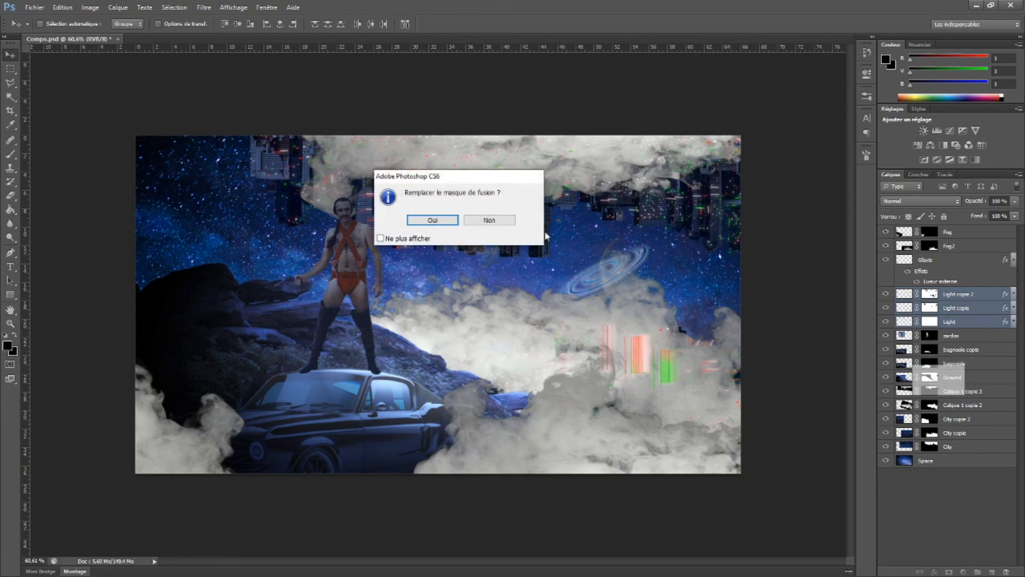
{"action": "left_click", "coordinate": [494, 220]}
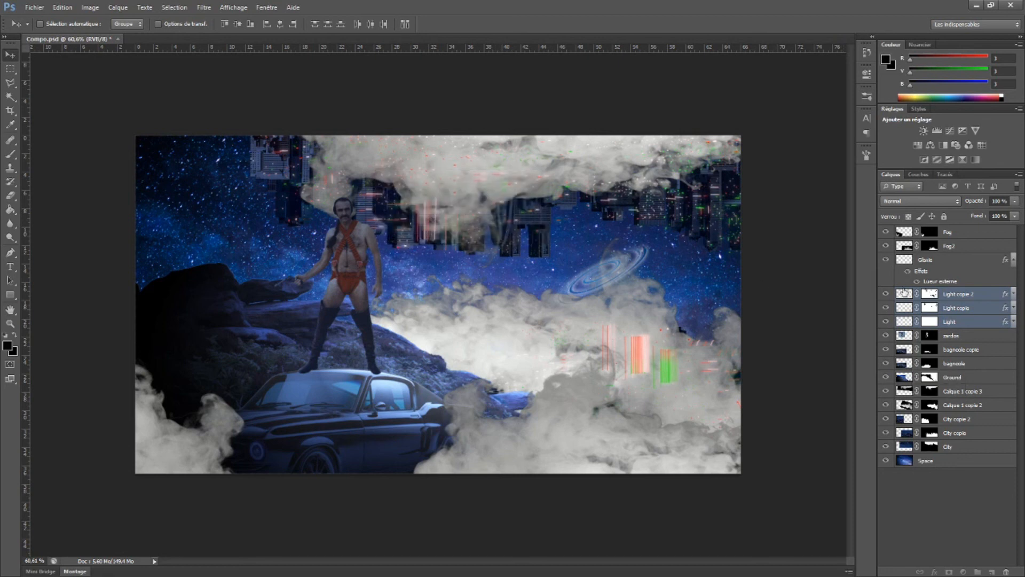
{"action": "left_click_drag", "start_coordinate": [954, 297], "coordinate": [957, 387]}
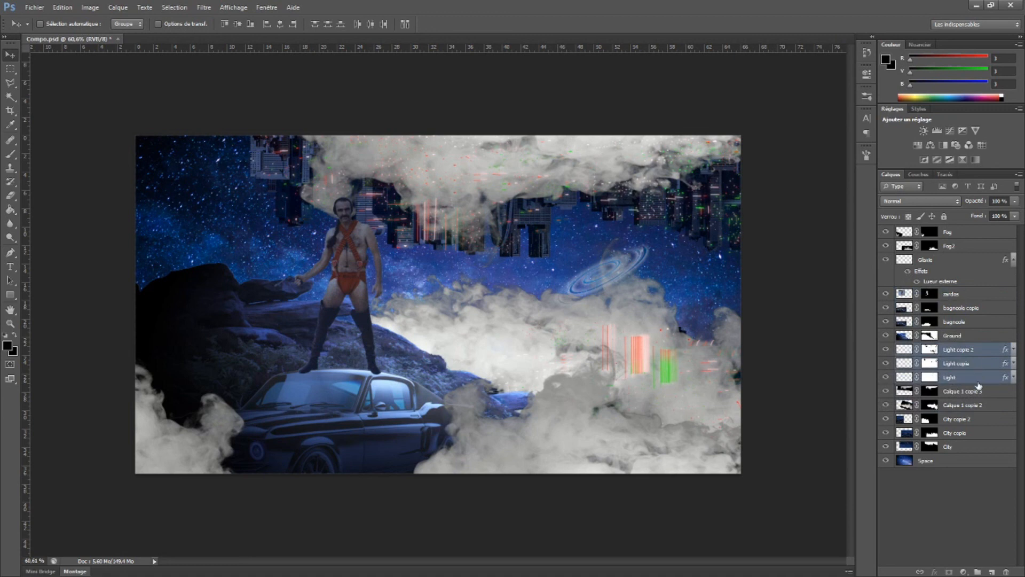
Move the two background smoke layers together above the three Light layers, directly beneath Ground
{"action": "left_click", "coordinate": [886, 391]}
{"action": "left_click", "coordinate": [886, 391]}
{"action": "left_click", "coordinate": [946, 394]}
{"action": "left_click", "coordinate": [959, 406], "text": "shift"}
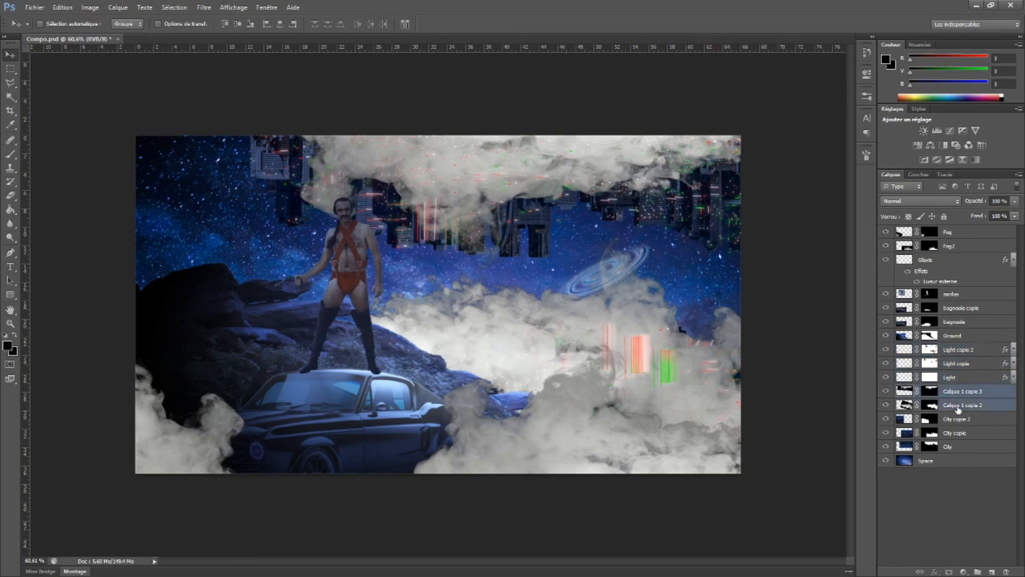
{"action": "left_click_drag", "start_coordinate": [959, 394], "coordinate": [947, 350]}
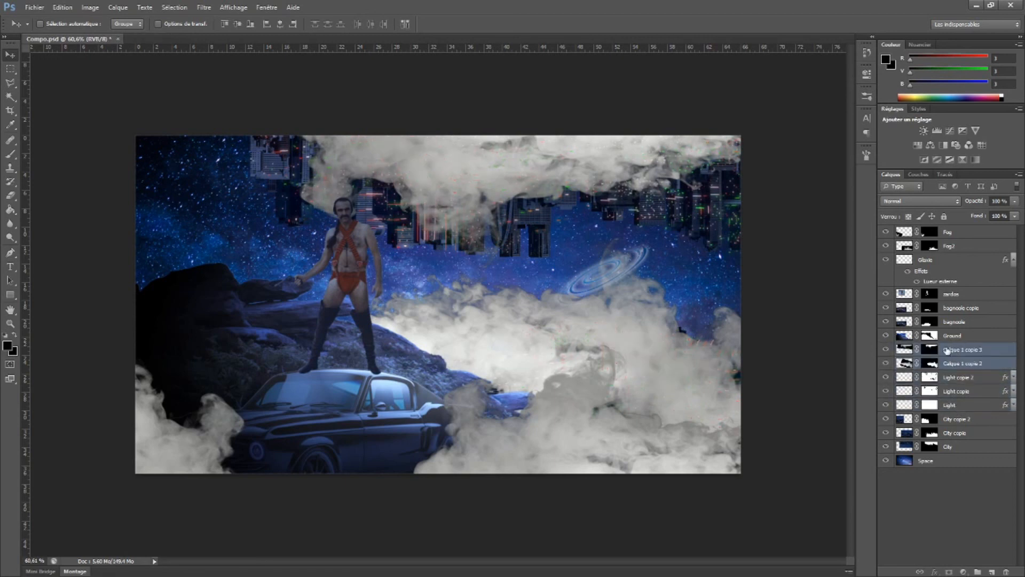
Rename the smoke layer over the upside-down city Fog3
{"action": "double_click", "coordinate": [954, 351]}
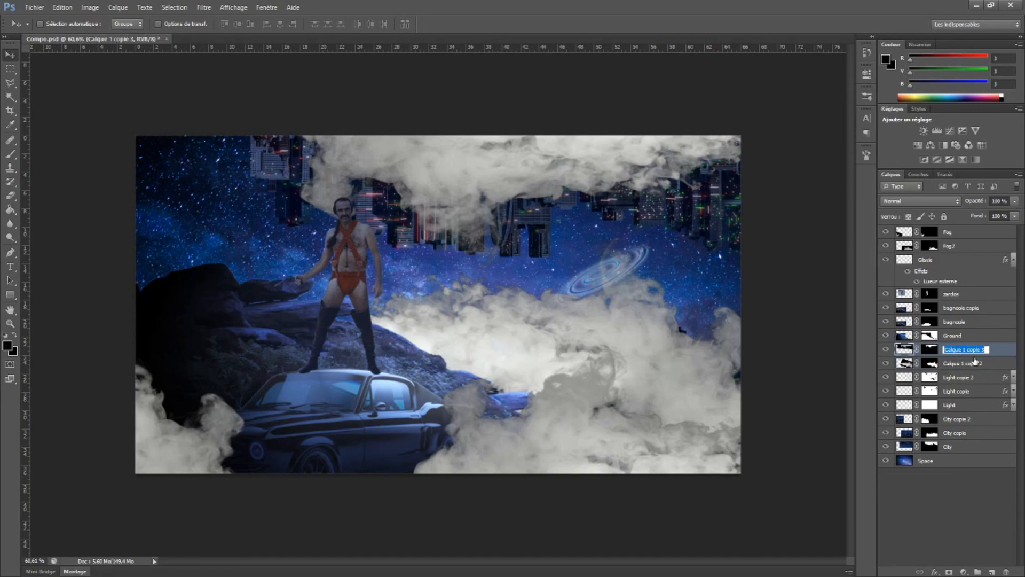
{"action": "type", "text": "Fog3"}
{"action": "key", "text": "Return"}
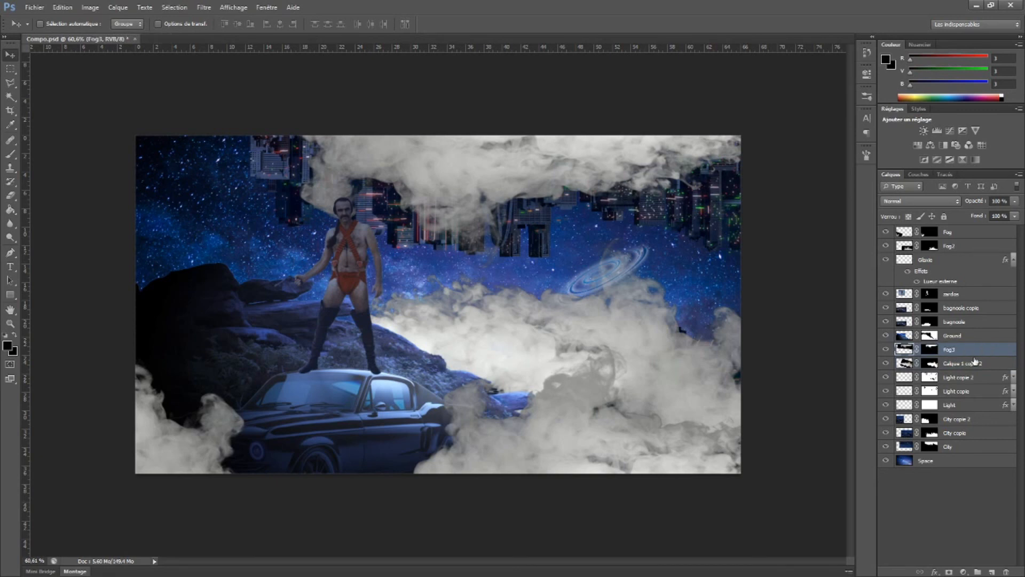
Rename the smoke layer over the lower city Fog4
{"action": "double_click", "coordinate": [968, 365]}
{"action": "type", "text": "Fog4"}
{"action": "key", "text": "Return"}
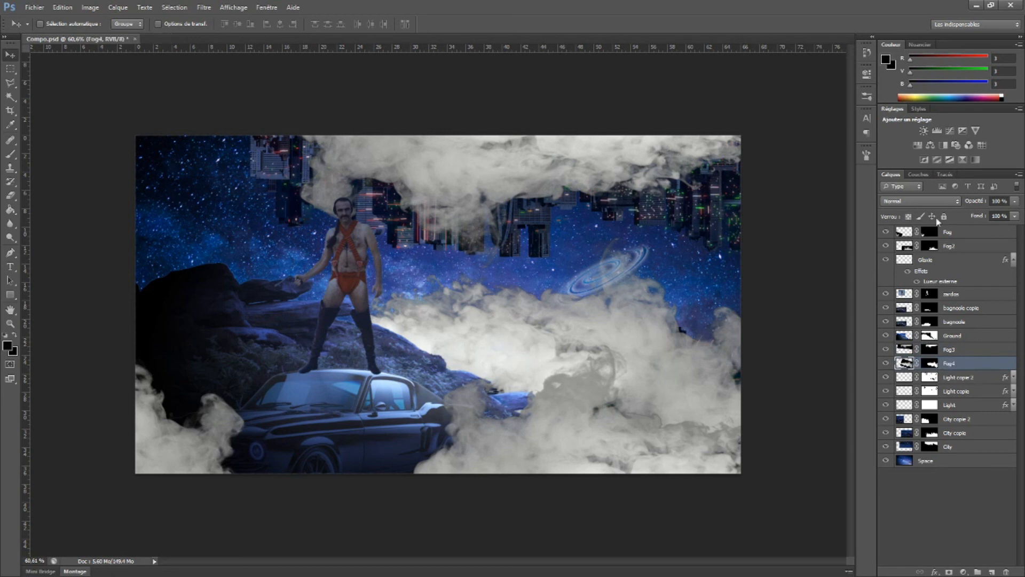
Try successive blend modes on the Fog layer, settling on Lumière crue, and reduce its opacity to 46%
{"action": "left_click", "coordinate": [902, 233]}
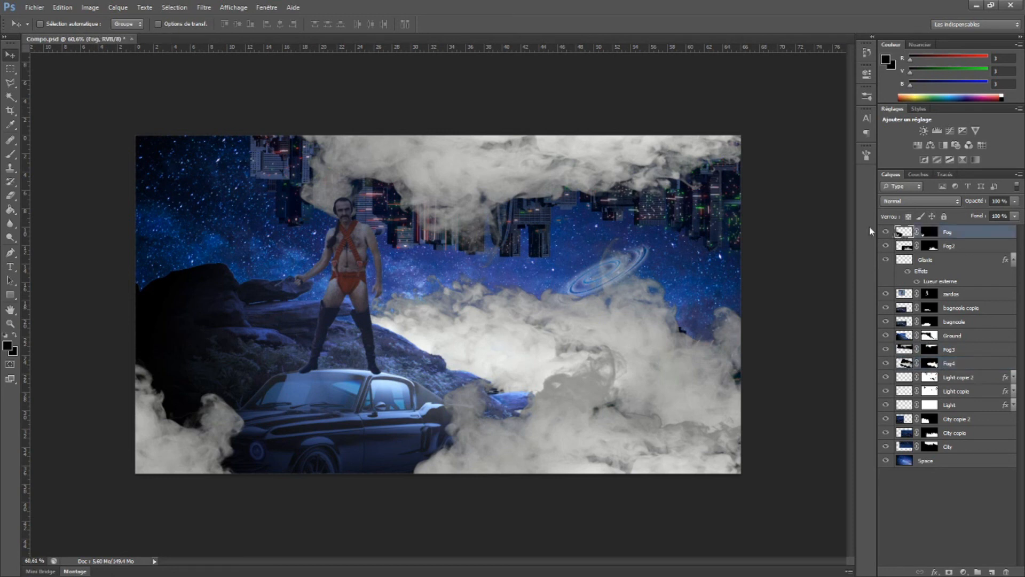
{"action": "left_click", "coordinate": [886, 231]}
{"action": "left_click", "coordinate": [887, 231]}
{"action": "left_click", "coordinate": [921, 201]}
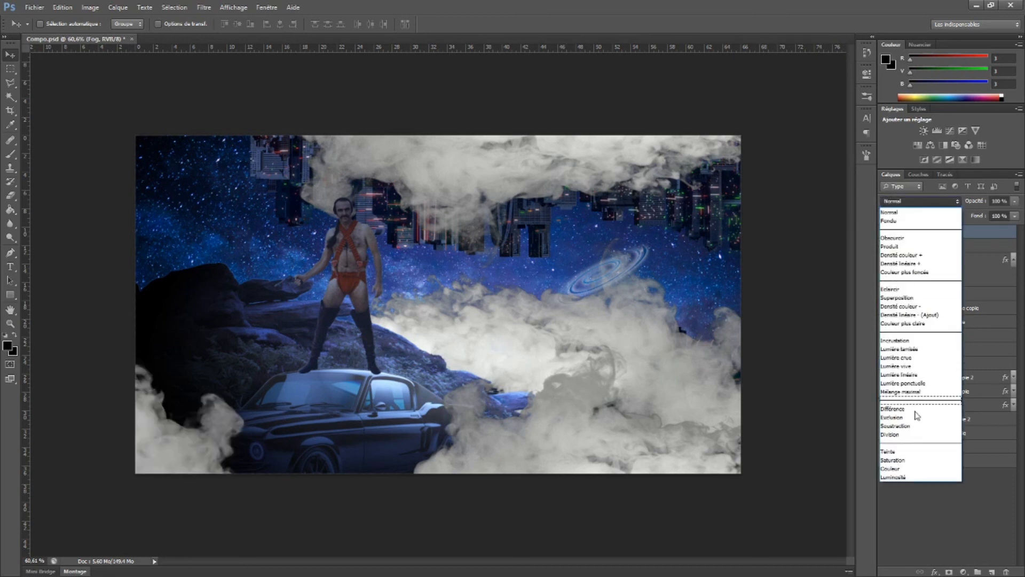
{"action": "left_click", "coordinate": [903, 213]}
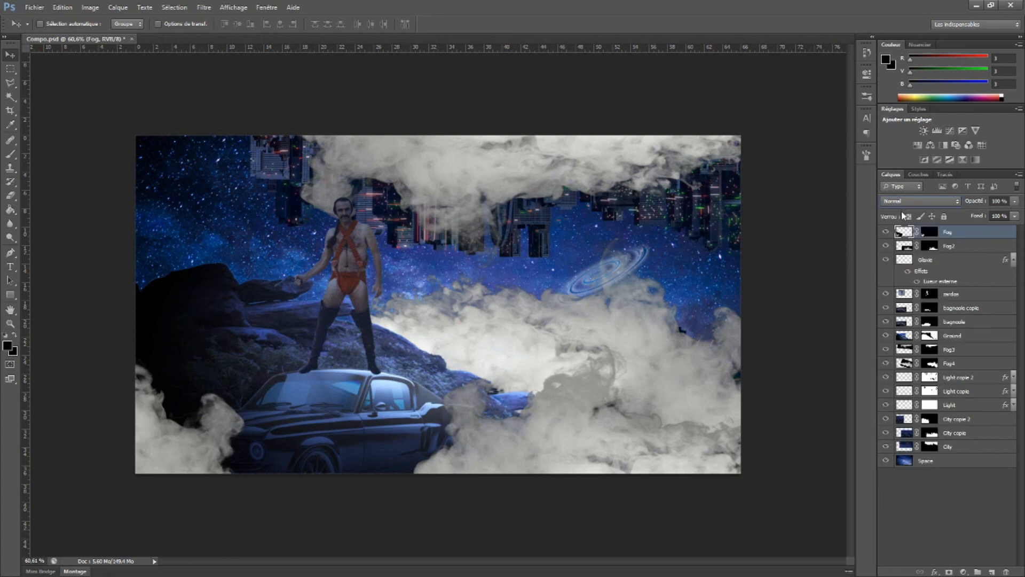
{"action": "left_click", "coordinate": [913, 201]}
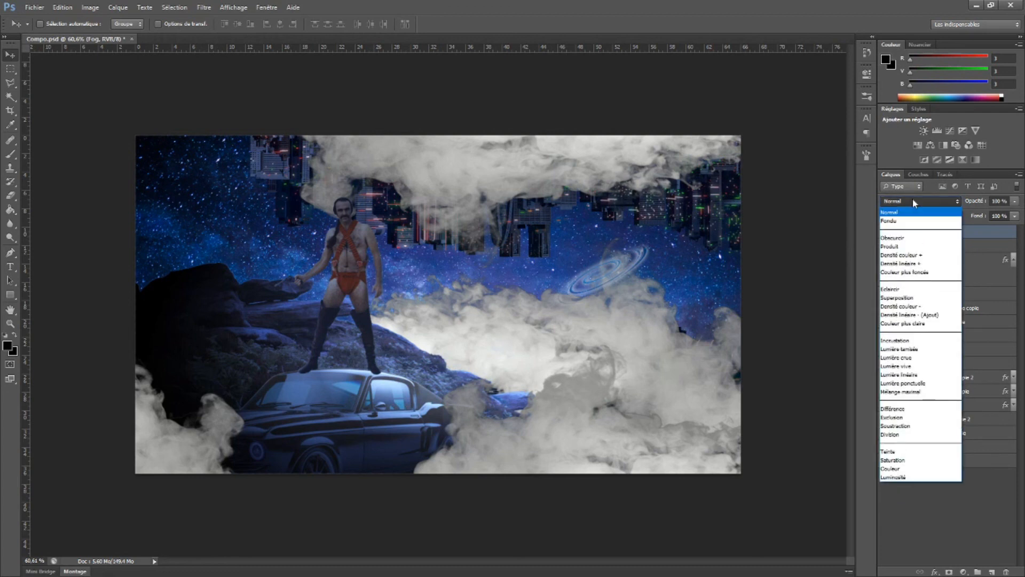
{"action": "left_click", "coordinate": [910, 218]}
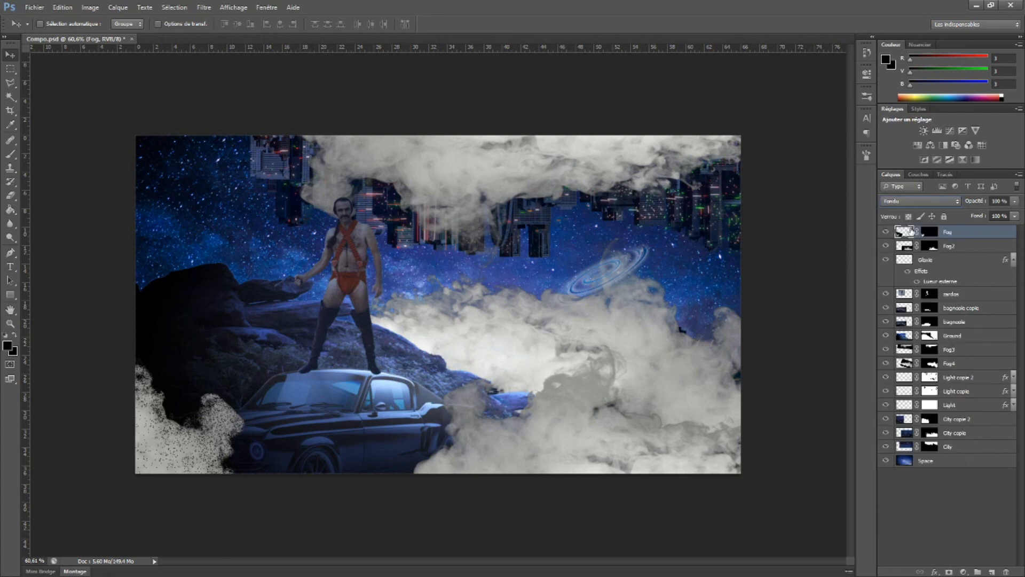
{"action": "key", "text": "shift+plus"}
{"action": "key", "text": "shift+plus"}
{"action": "key", "text": "shift+plus"}
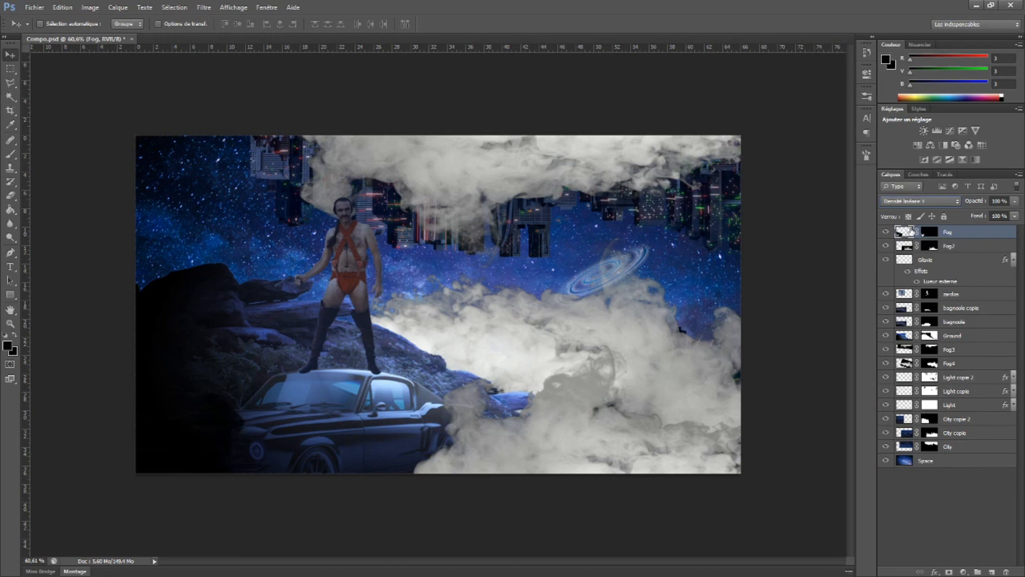
{"action": "key", "text": "shift+plus"}
{"action": "key", "text": "shift+plus"}
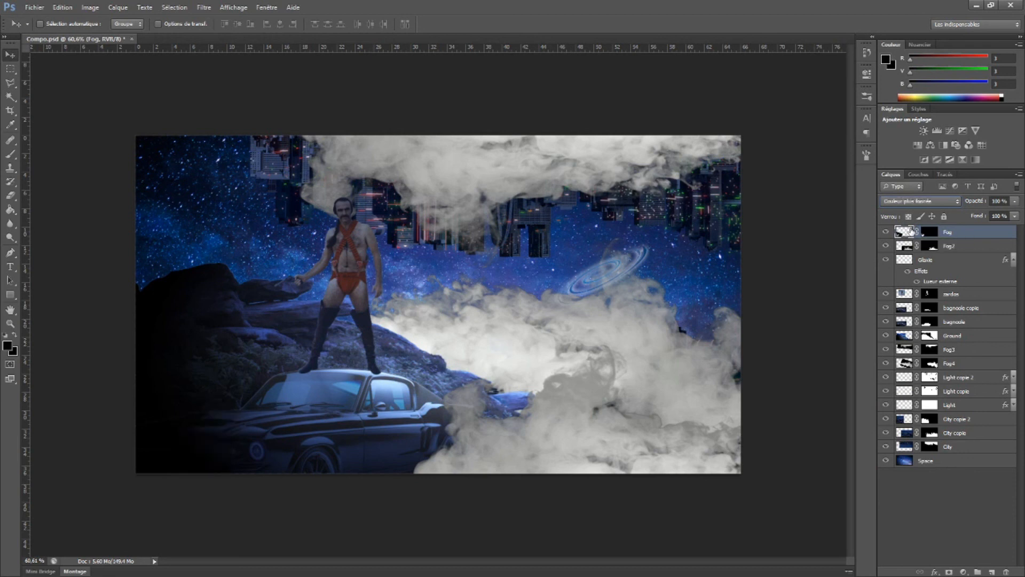
{"action": "key", "text": "shift+plus"}
{"action": "key", "text": "shift+plus"}
{"action": "key", "text": "shift+plus"}
{"action": "key", "text": "shift+plus"}
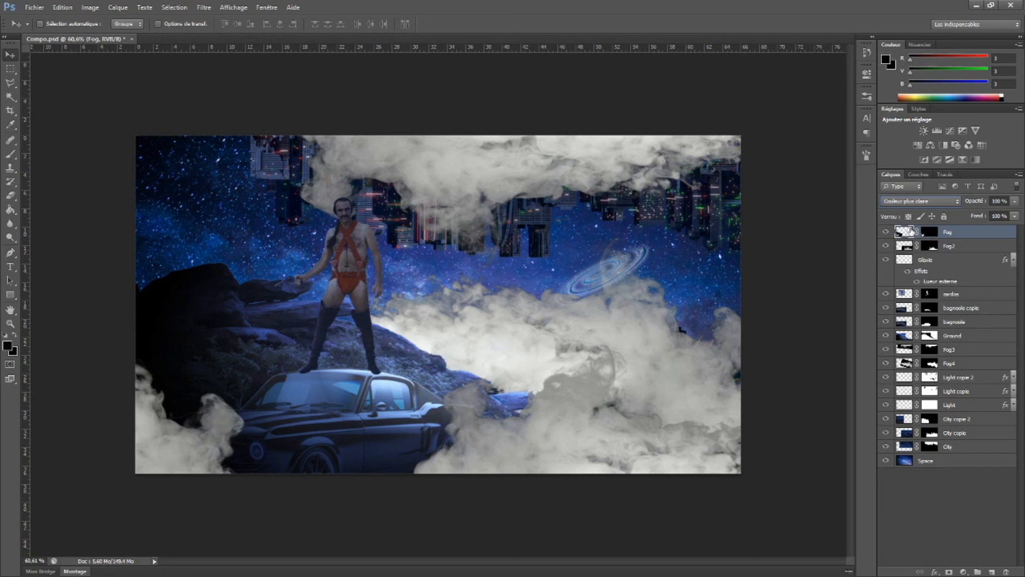
{"action": "key", "text": "shift+plus"}
{"action": "key", "text": "shift+plus"}
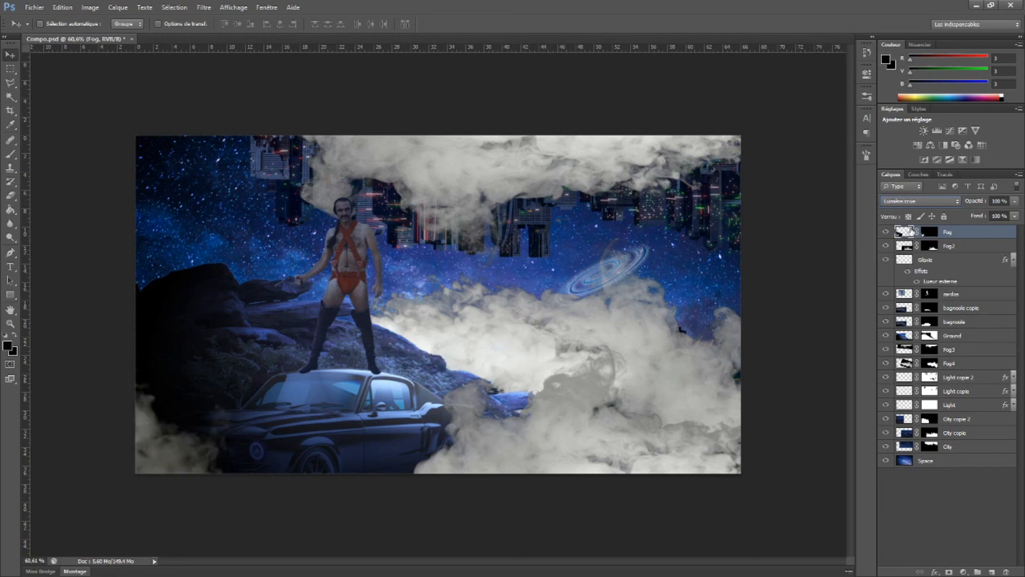
{"action": "left_click", "coordinate": [1014, 204]}
{"action": "mouse_move", "coordinate": [978, 199]}
{"action": "left_mouse_down"}
{"action": "mouse_move", "coordinate": [957, 206]}
{"action": "mouse_move", "coordinate": [969, 204]}
{"action": "left_mouse_up"}
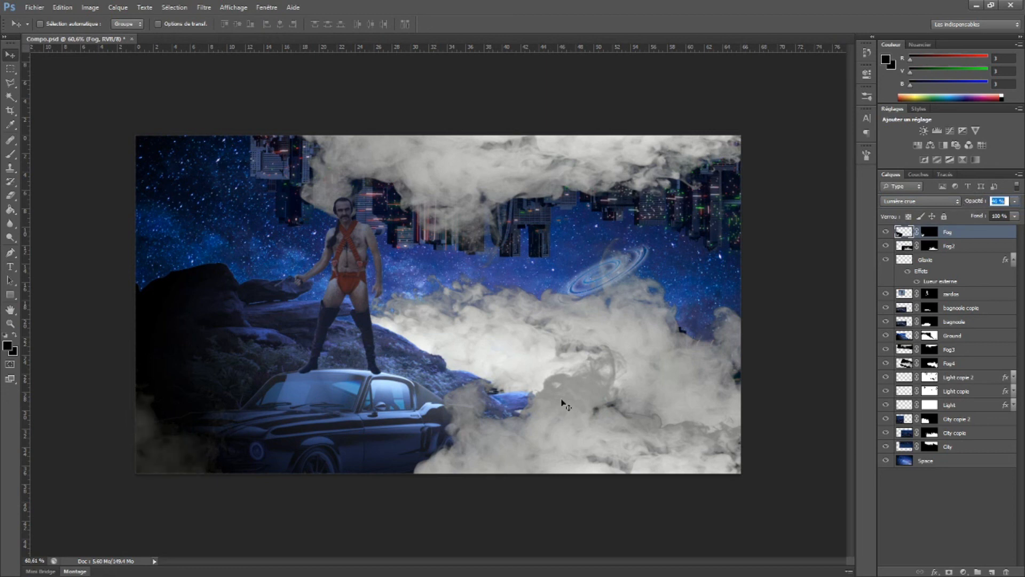
Set the Fog2 layer's blend mode to Lumière crue
{"action": "left_click", "coordinate": [529, 456], "text": "ctrl"}
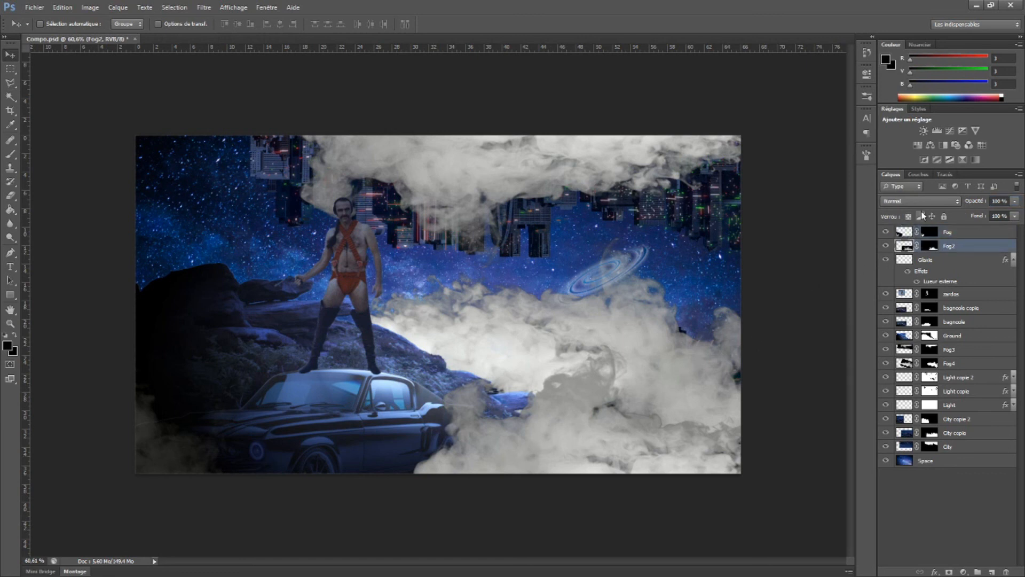
{"action": "left_click", "coordinate": [904, 234]}
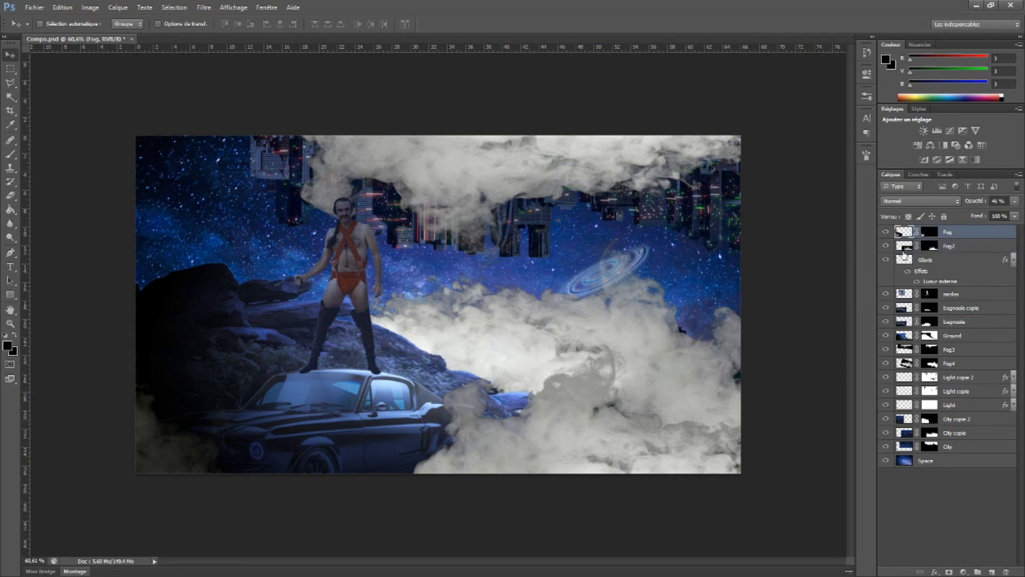
{"action": "left_click", "coordinate": [904, 247]}
{"action": "left_click", "coordinate": [922, 202]}
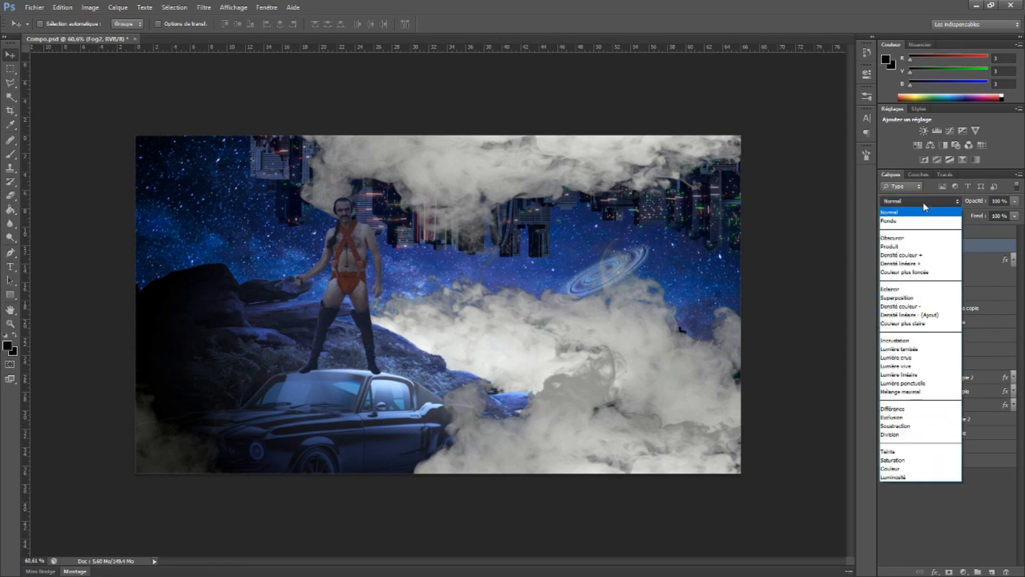
{"action": "left_click", "coordinate": [906, 357]}
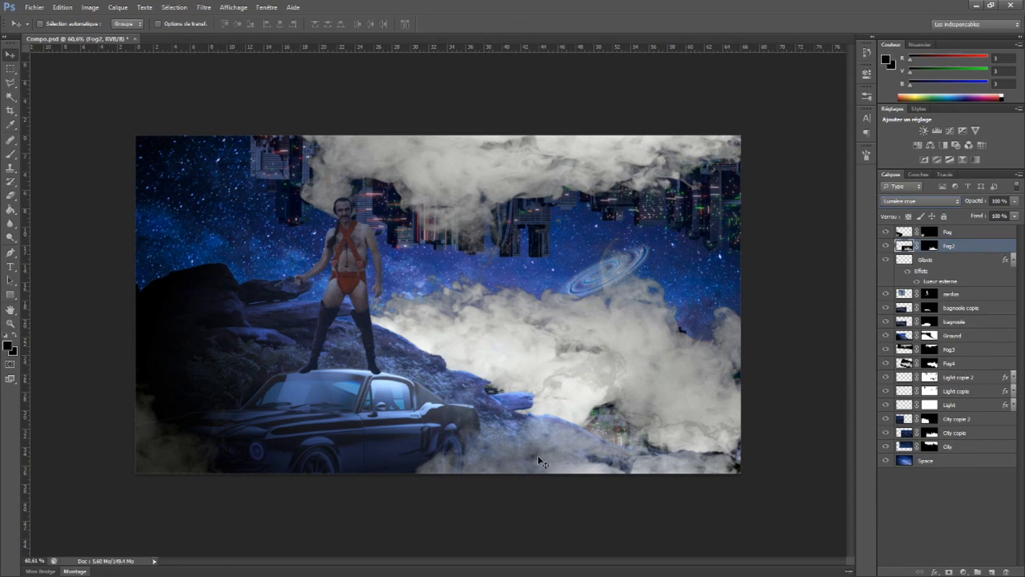
Set the Fog4 layer's blend mode to Lumière crue and reduce its opacity to 43%
{"action": "left_click", "coordinate": [502, 346], "text": "ctrl"}
{"action": "left_click", "coordinate": [918, 202]}
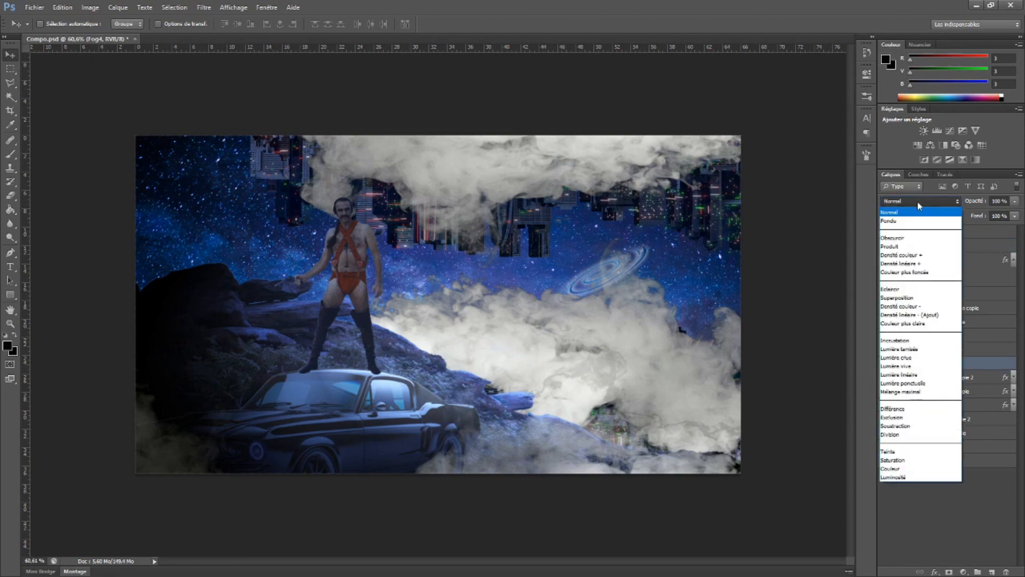
{"action": "left_click", "coordinate": [912, 358]}
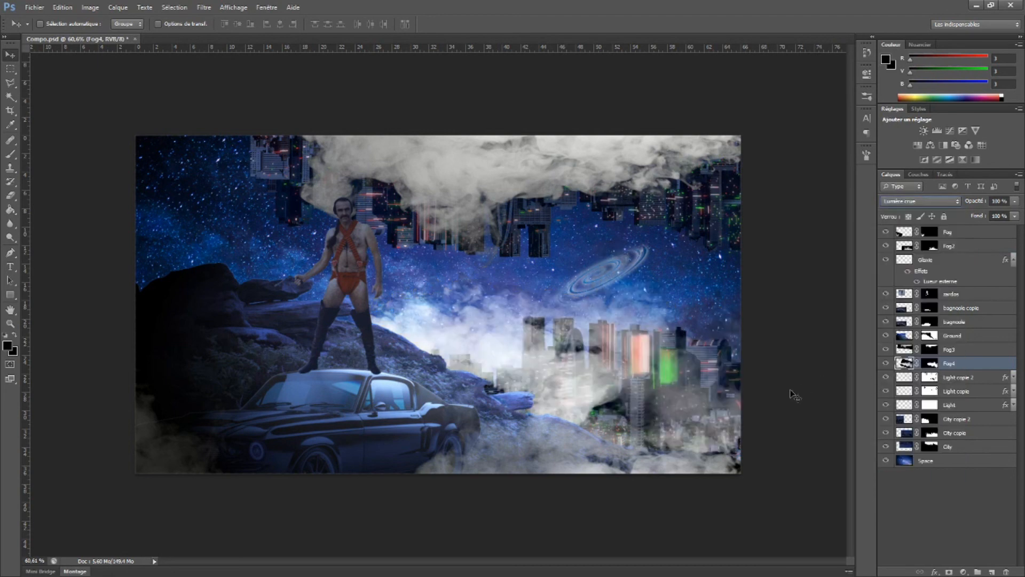
{"action": "left_click_drag", "start_coordinate": [984, 207], "coordinate": [978, 208]}
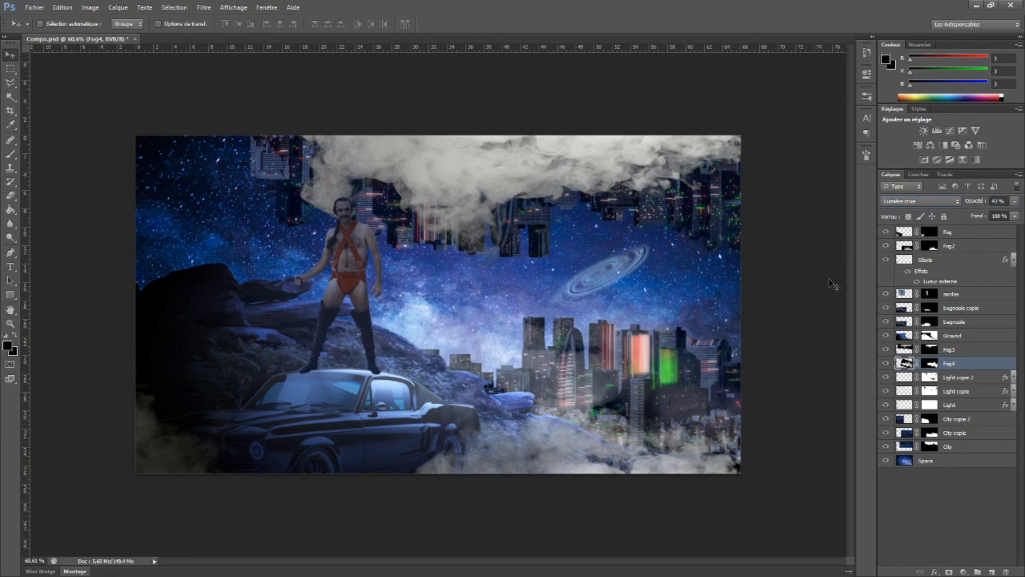
Set the Fog3 layer over the upside-down city to Lumière crue and reduce its opacity to about 73%
{"action": "left_click", "coordinate": [469, 159], "text": "ctrl"}
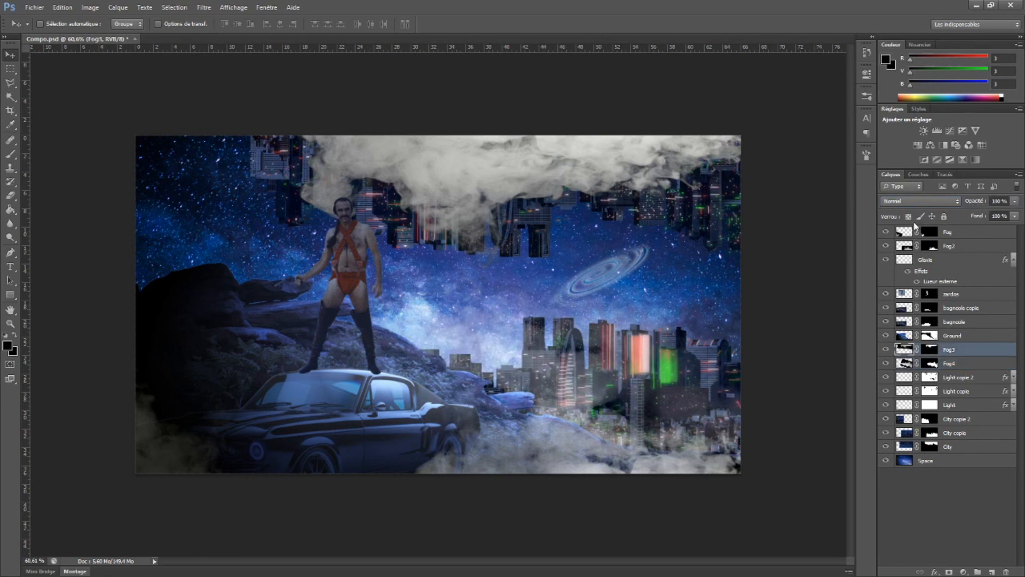
{"action": "left_click", "coordinate": [920, 201]}
{"action": "left_click", "coordinate": [932, 347]}
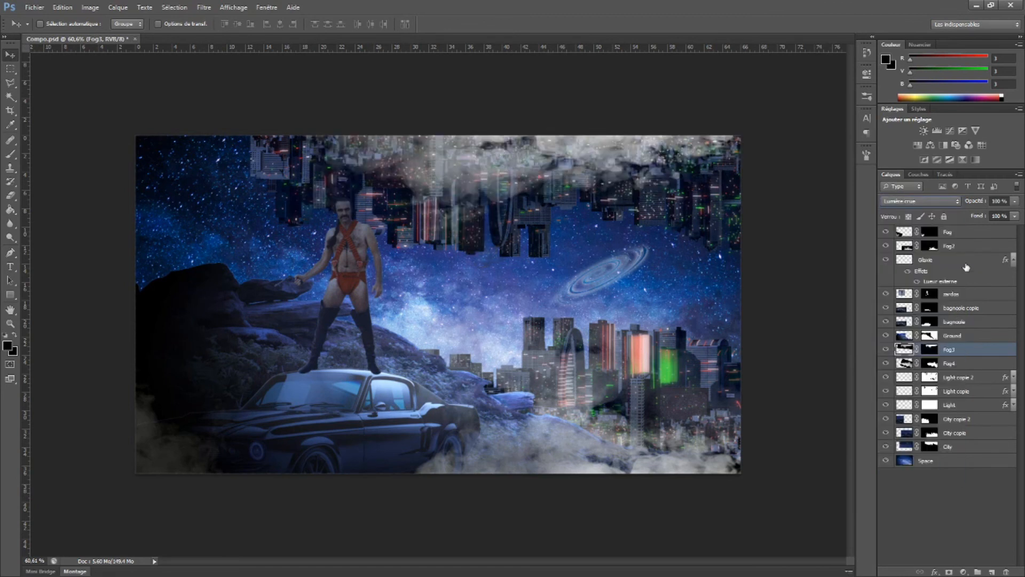
{"action": "left_click_drag", "start_coordinate": [981, 202], "coordinate": [978, 206]}
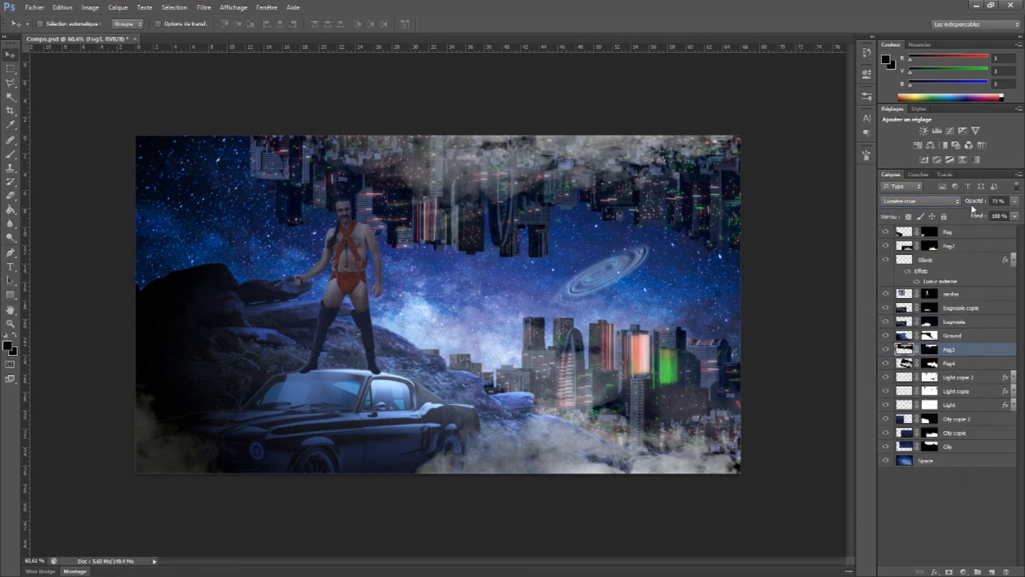